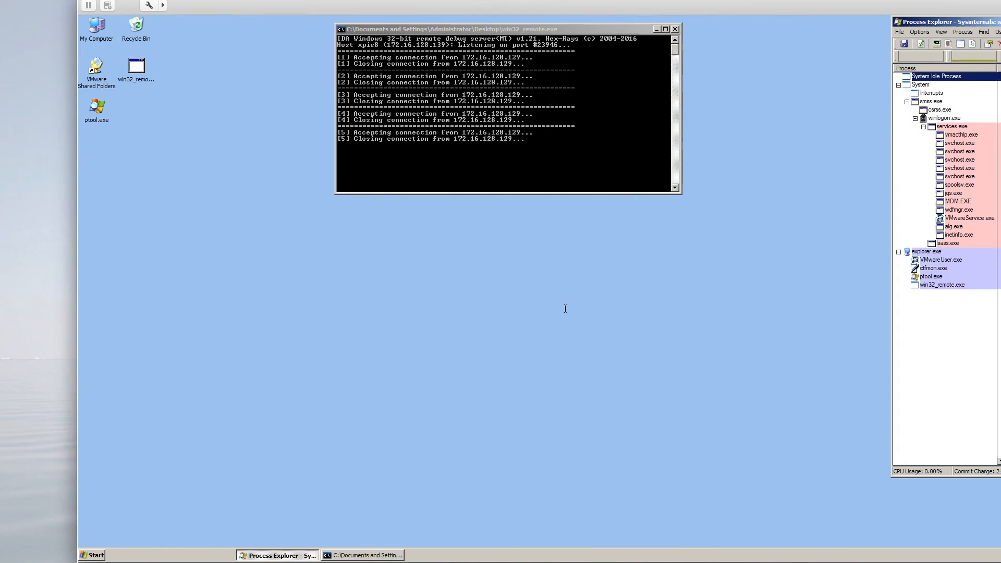
Switch to the IDA database of stage1.exe and examine the start function between the terminate_process and wrap_create_process calls
{"action": "key", "text": "ctrl+Left"}
{"action": "key", "text": "ctrl+Left"}
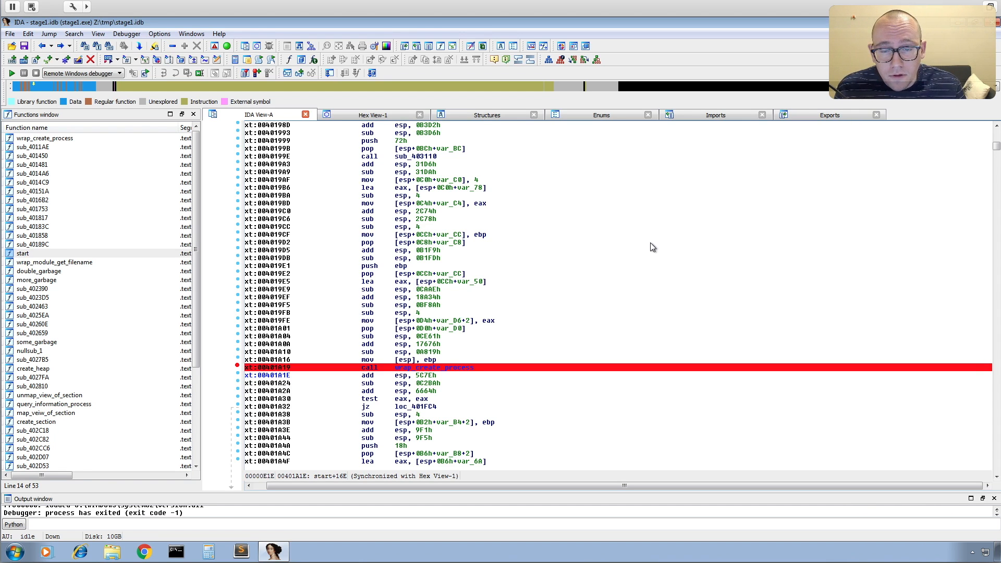
{"action": "scroll", "coordinate": [623, 250], "scroll_direction": "up", "scroll_amount": 10}
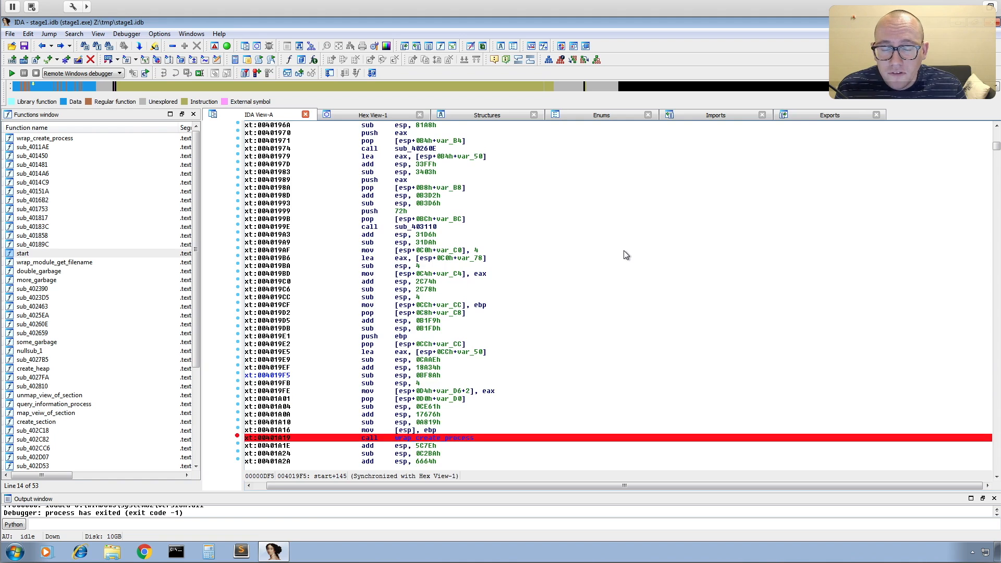
{"action": "scroll", "coordinate": [625, 255], "scroll_direction": "up", "scroll_amount": 3}
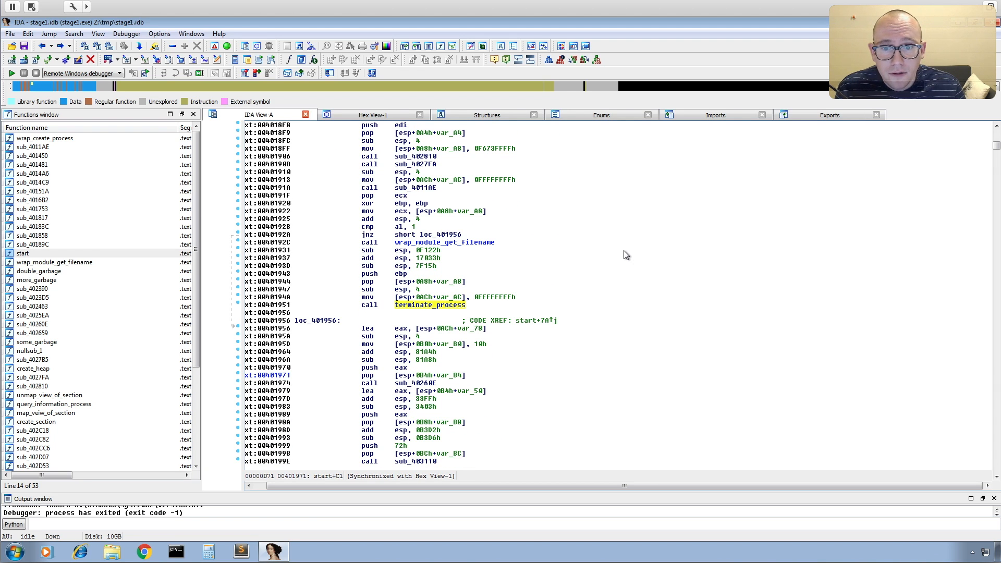
{"action": "scroll", "coordinate": [624, 250], "scroll_direction": "down", "scroll_amount": 8}
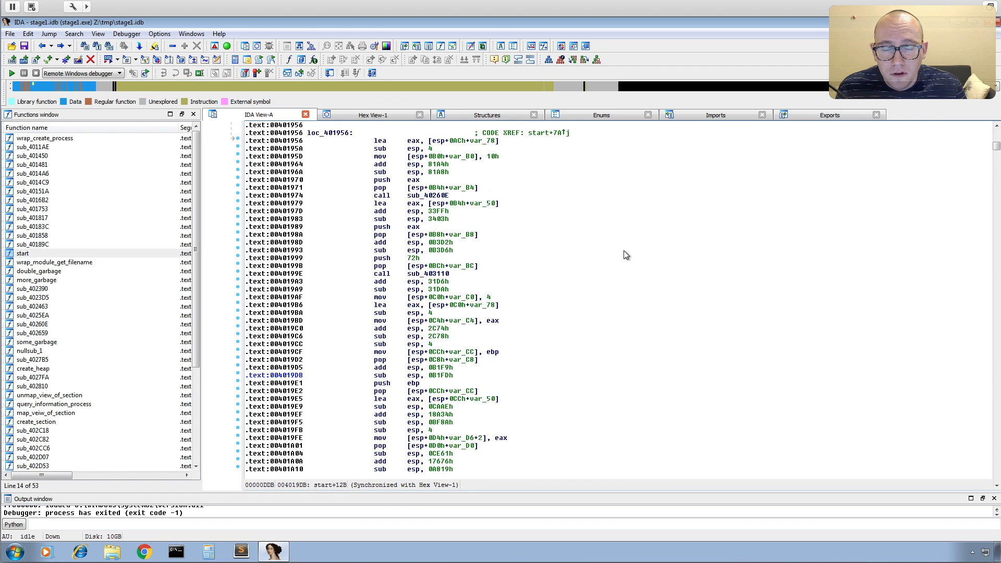
{"action": "scroll", "coordinate": [623, 251], "scroll_direction": "up", "scroll_amount": 3}
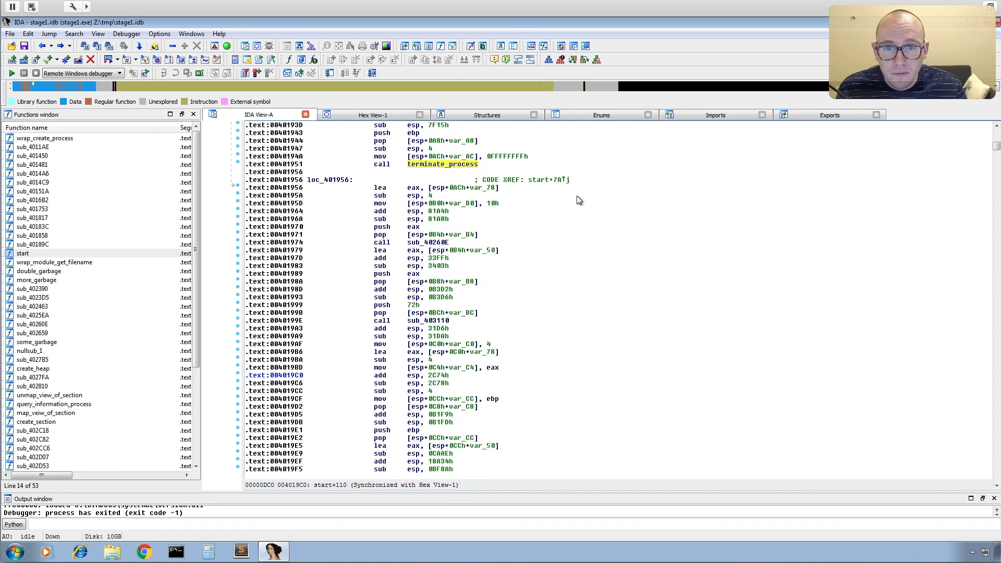
{"action": "scroll", "coordinate": [577, 200], "scroll_direction": "down", "scroll_amount": 6}
{"action": "scroll", "coordinate": [567, 295], "scroll_direction": "down", "scroll_amount": 3}
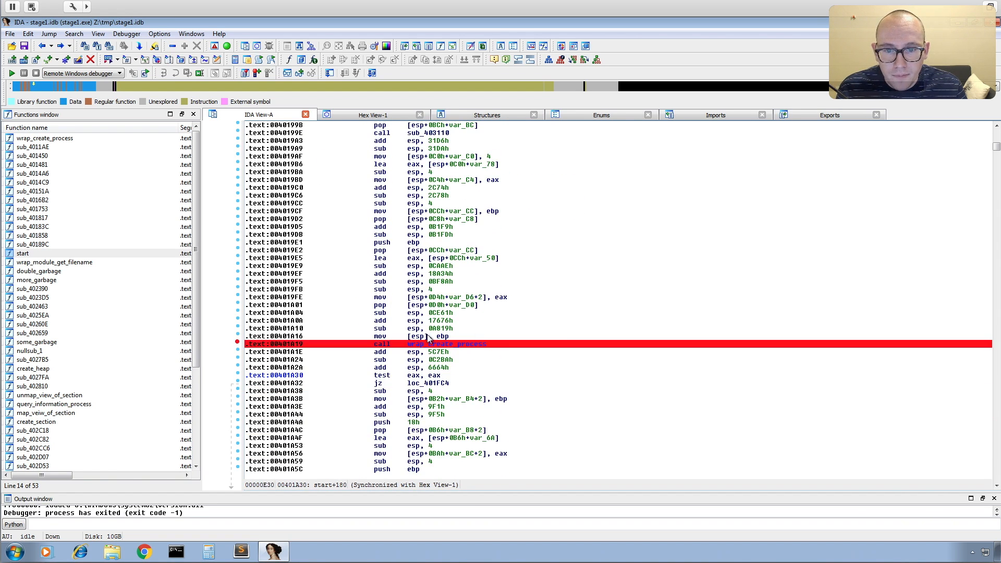
{"action": "scroll", "coordinate": [568, 269], "scroll_direction": "up", "scroll_amount": 4}
{"action": "scroll", "coordinate": [570, 272], "scroll_direction": "up", "scroll_amount": 7}
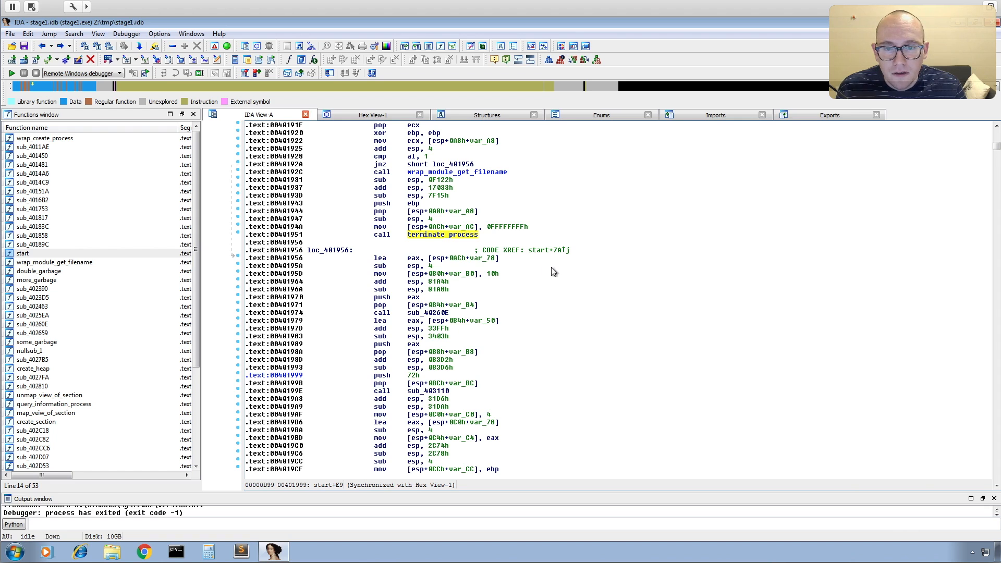
{"action": "scroll", "coordinate": [505, 249], "scroll_direction": "up", "scroll_amount": 6}
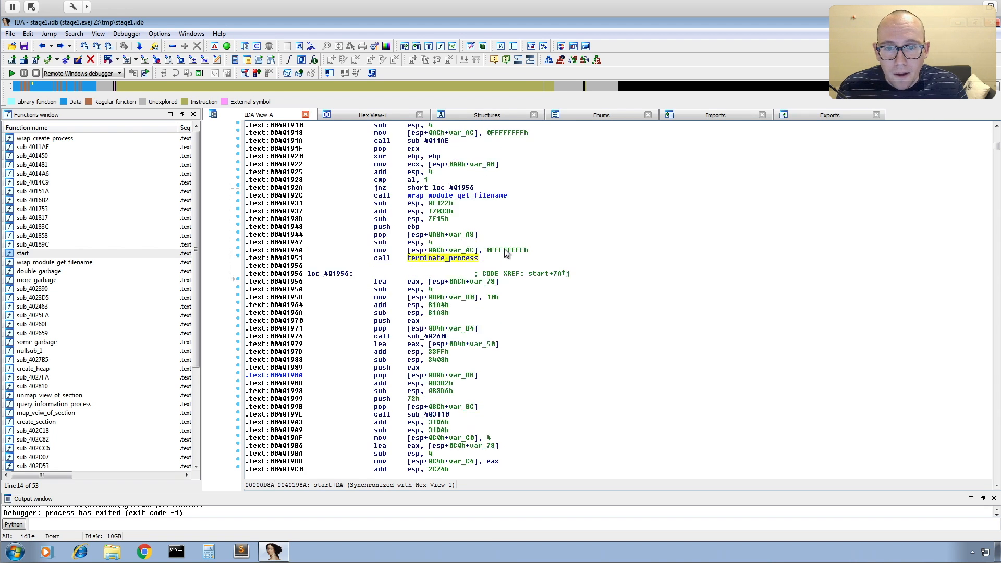
{"action": "scroll", "coordinate": [505, 251], "scroll_direction": "down", "scroll_amount": 1}
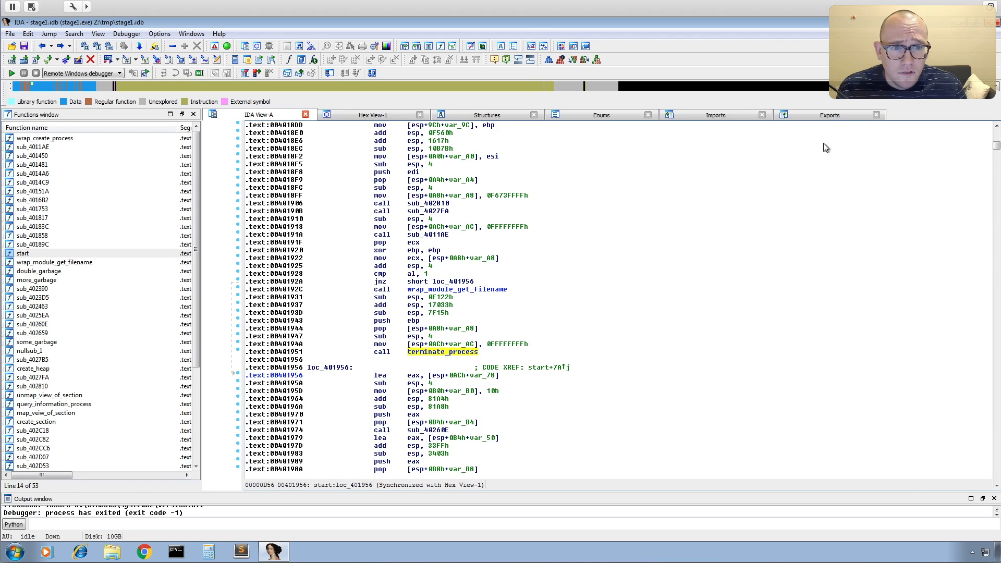
Check the imported functions of stage1.exe and review the start function's disassembly from the wrap_create_process call back to its first instruction
{"action": "left_click", "coordinate": [718, 118]}
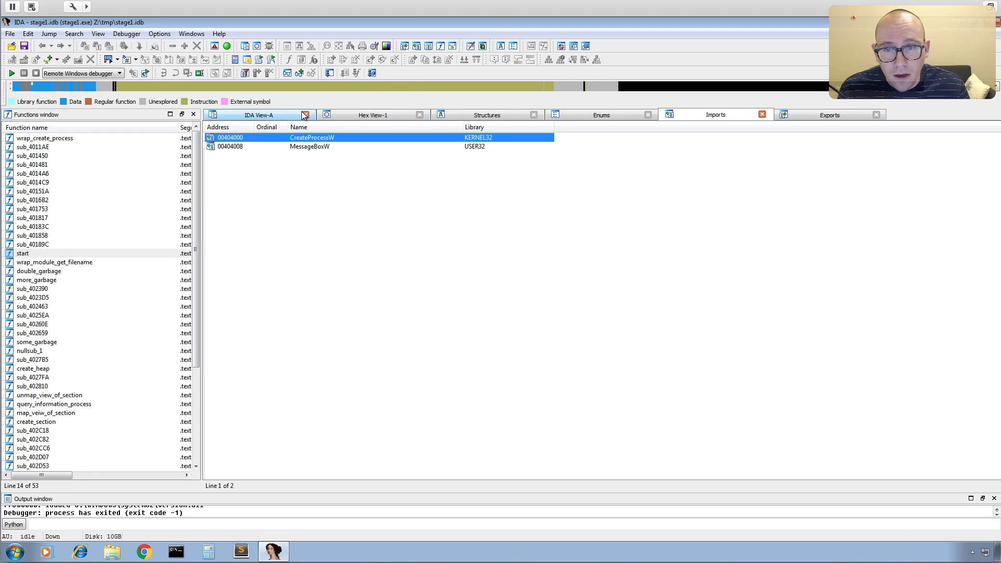
{"action": "left_click", "coordinate": [276, 113]}
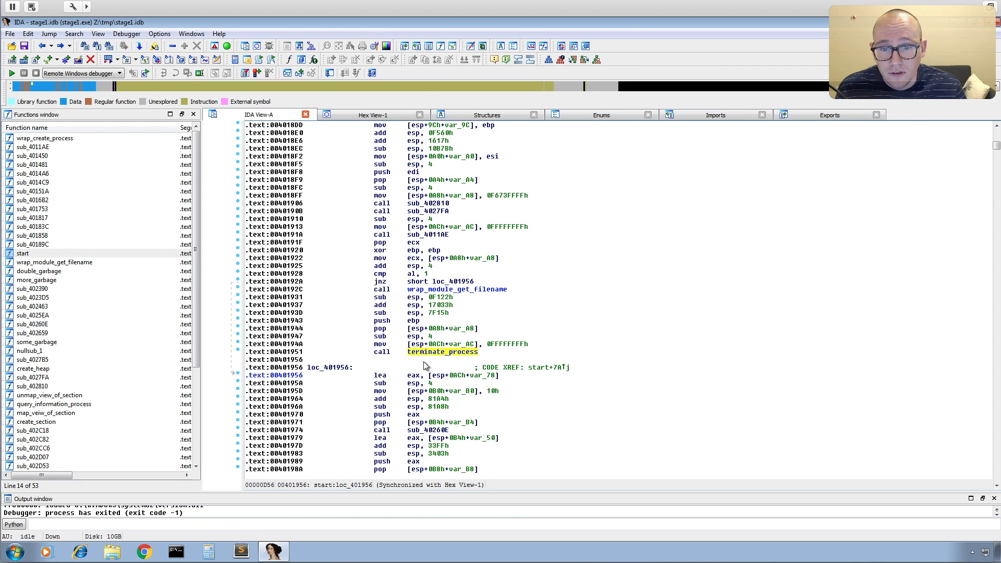
{"action": "scroll", "coordinate": [495, 350], "scroll_direction": "down", "scroll_amount": 2}
{"action": "scroll", "coordinate": [495, 350], "scroll_direction": "down", "scroll_amount": 16}
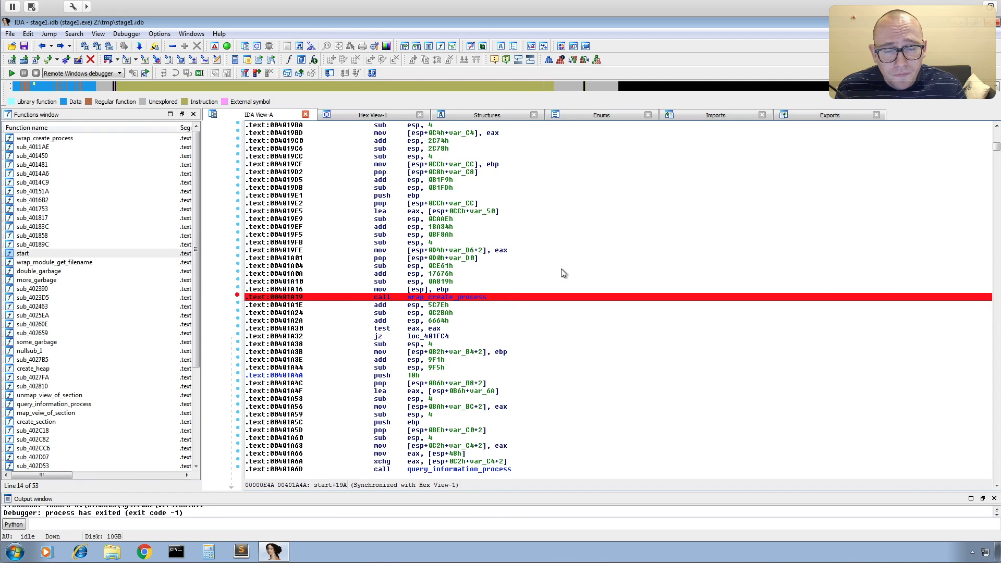
{"action": "scroll", "coordinate": [563, 273], "scroll_direction": "up", "scroll_amount": 17}
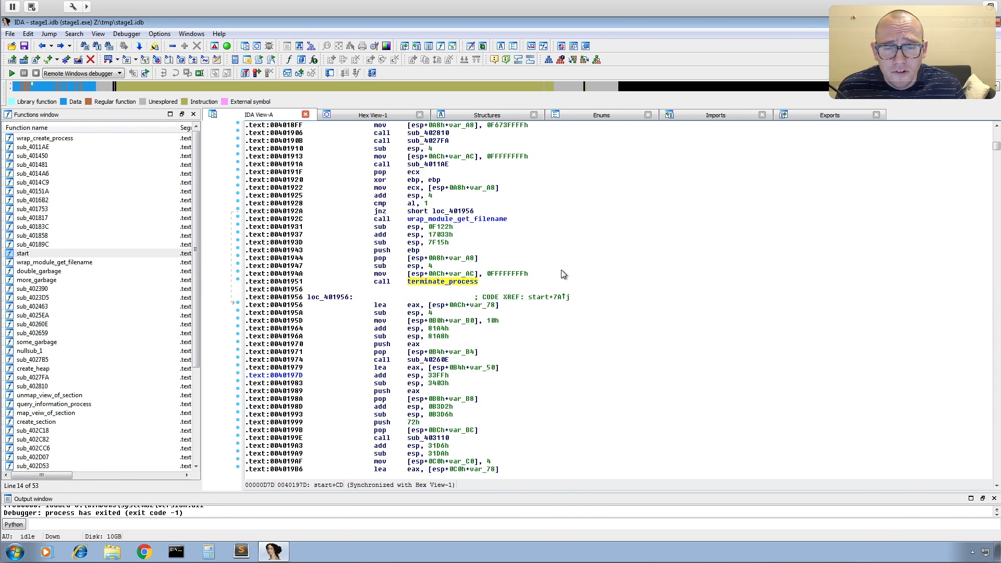
{"action": "scroll", "coordinate": [563, 274], "scroll_direction": "up", "scroll_amount": 5}
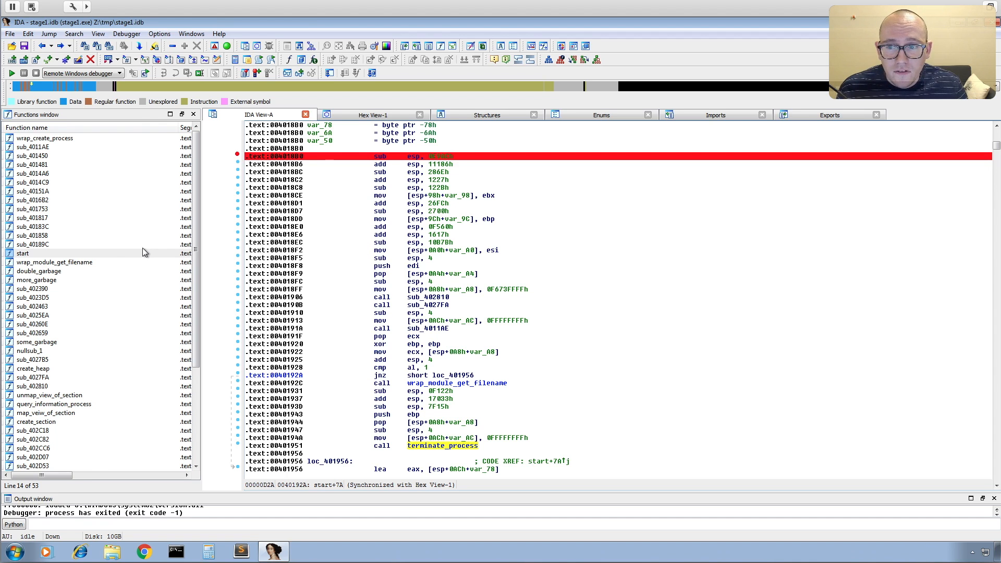
Open the double_garbage and more_garbage functions and inspect their headers and code
{"action": "double_click", "coordinate": [39, 273]}
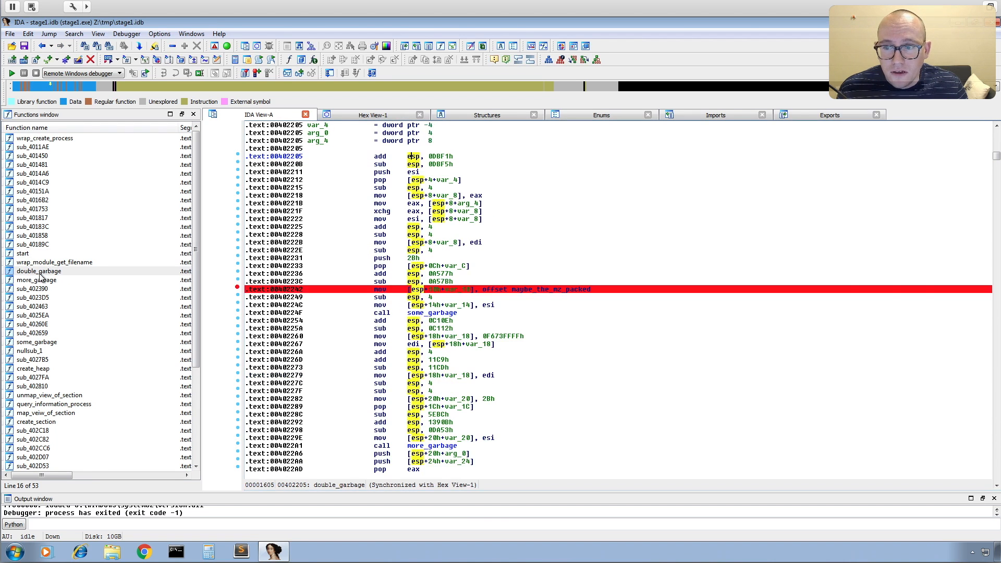
{"action": "scroll", "coordinate": [448, 194], "scroll_direction": "up", "scroll_amount": 11}
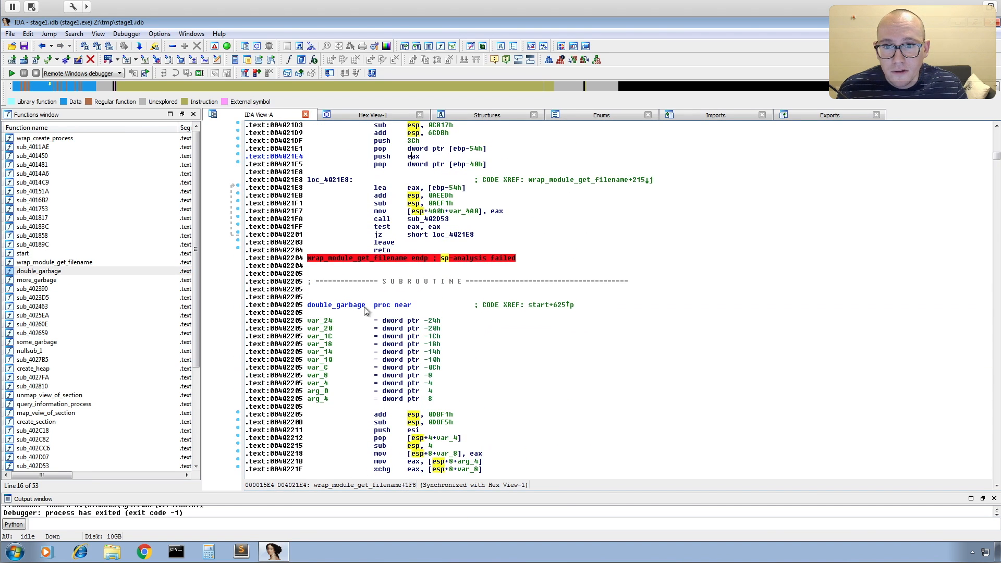
{"action": "double_click", "coordinate": [37, 284]}
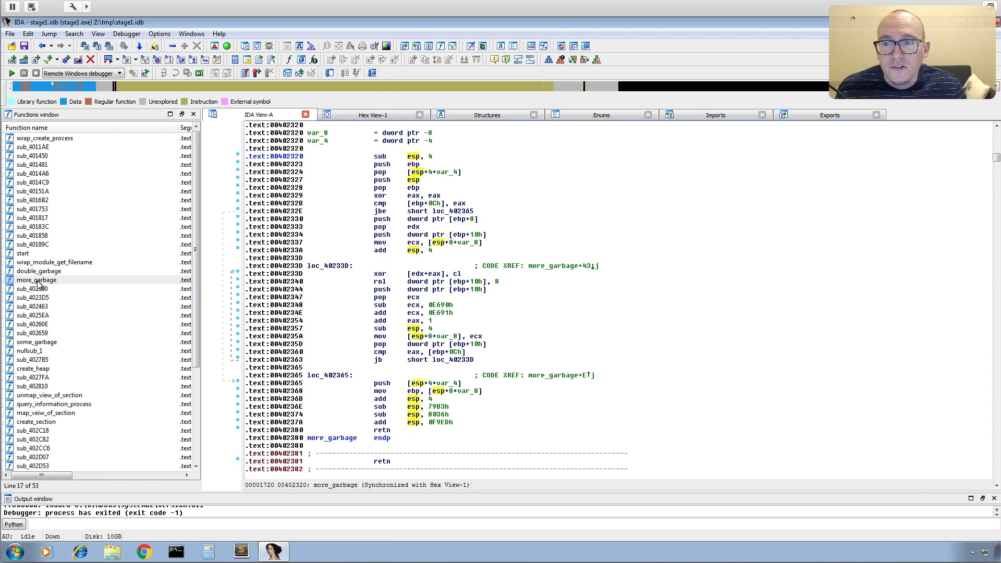
{"action": "scroll", "coordinate": [393, 245], "scroll_direction": "up", "scroll_amount": 7}
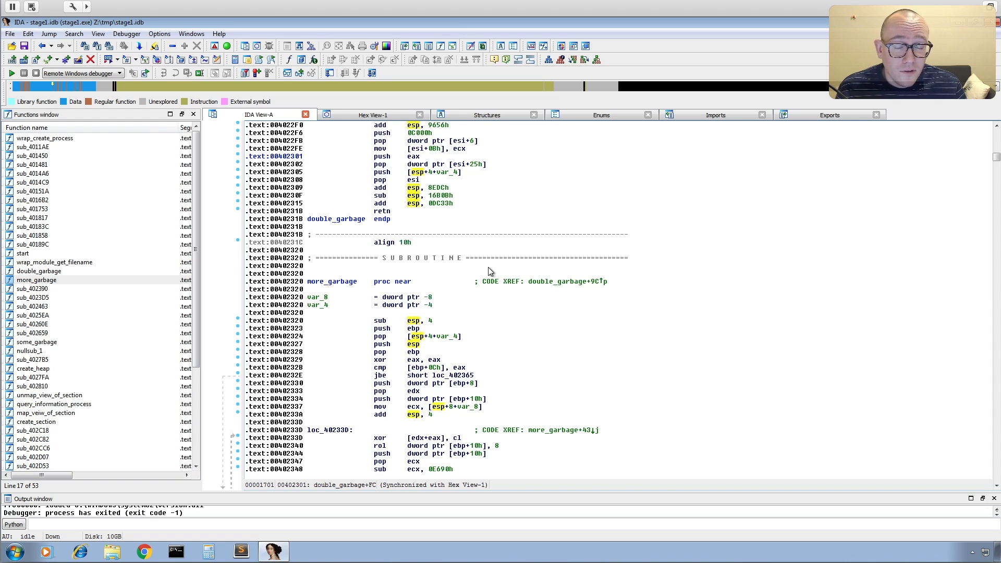
{"action": "scroll", "coordinate": [489, 270], "scroll_direction": "down", "scroll_amount": 3}
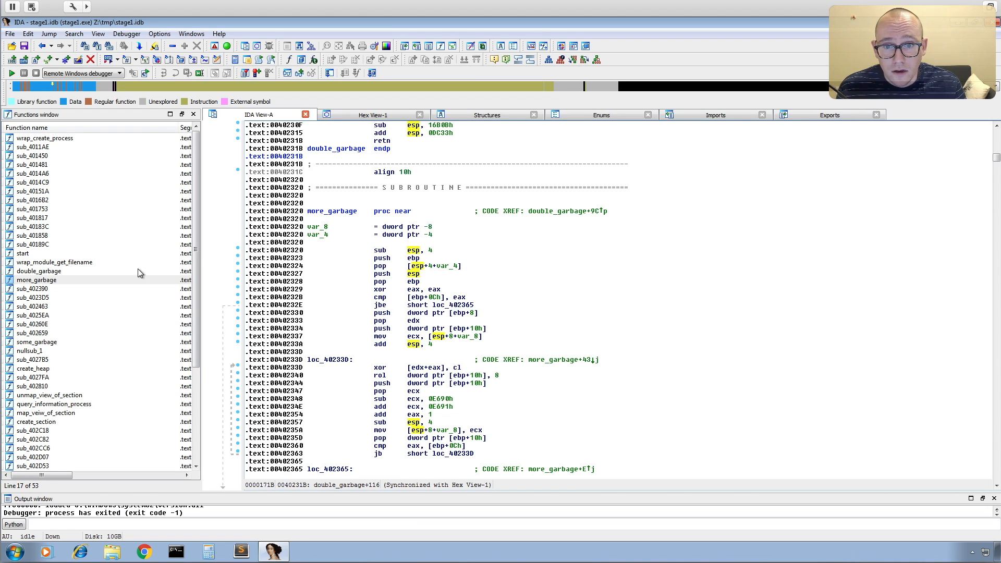
List the cross-references to the CreateProcessW import and jump to its call at wrap_create_process+12B
{"action": "left_click", "coordinate": [720, 116]}
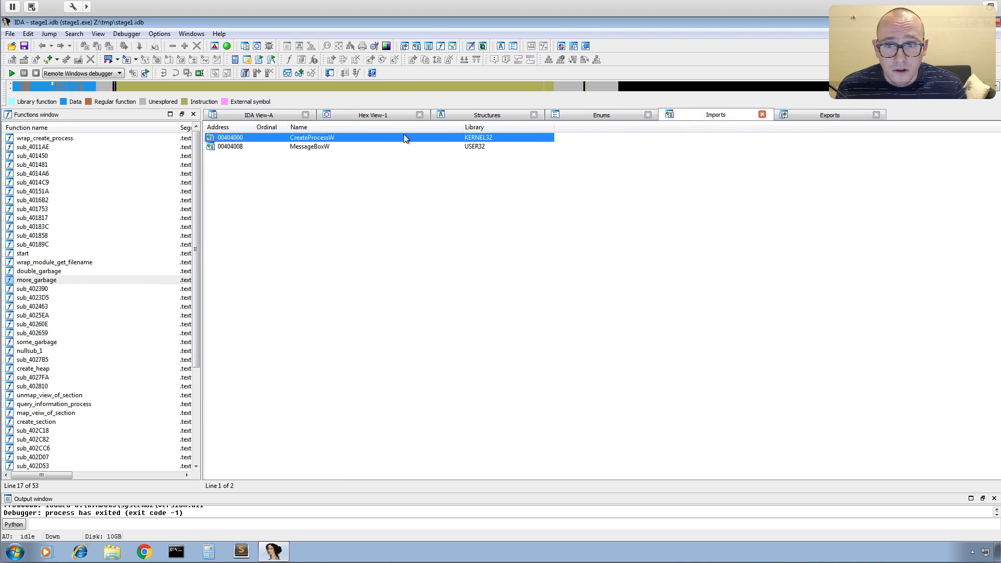
{"action": "double_click", "coordinate": [405, 138]}
{"action": "right_click", "coordinate": [435, 166]}
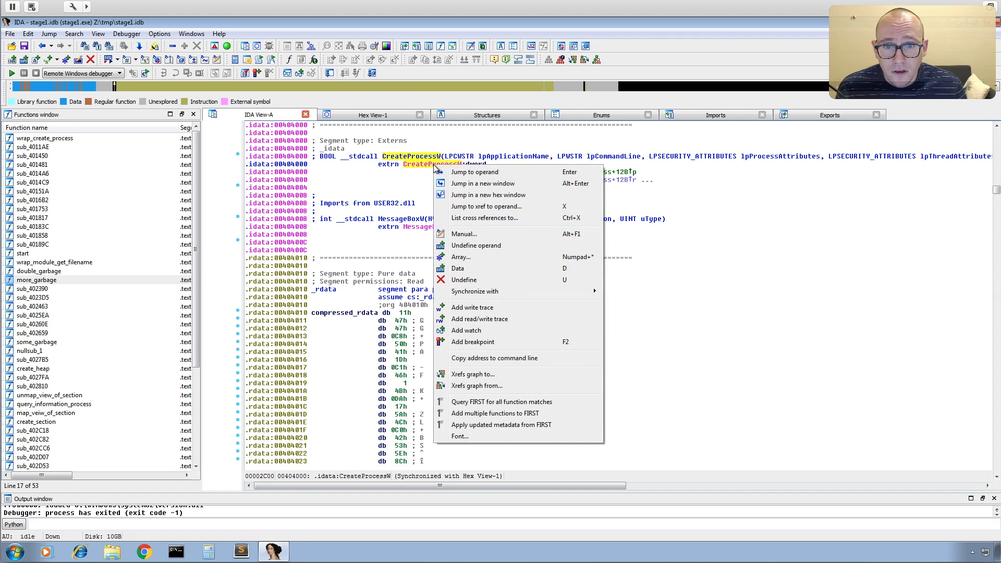
{"action": "left_click", "coordinate": [484, 218]}
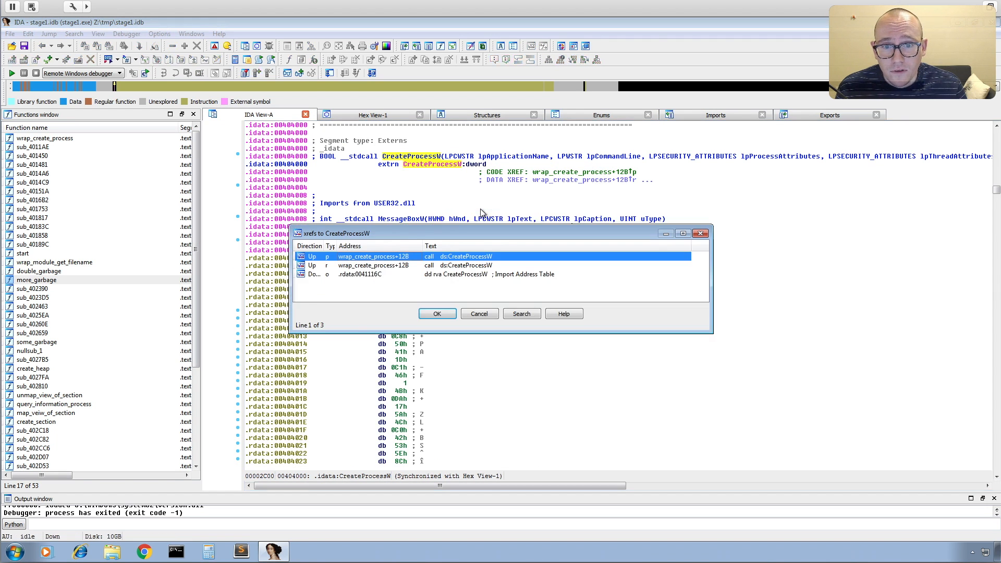
{"action": "double_click", "coordinate": [370, 257]}
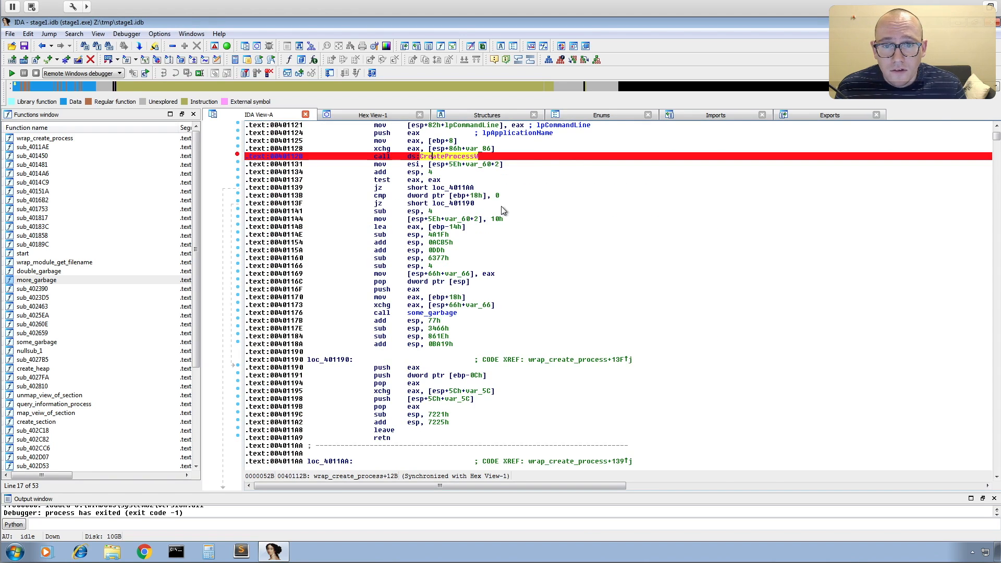
Trace back from the CreateProcessW call to the wrap_create_process subroutine header and its local variables
{"action": "scroll", "coordinate": [396, 302], "scroll_direction": "up", "scroll_amount": 8}
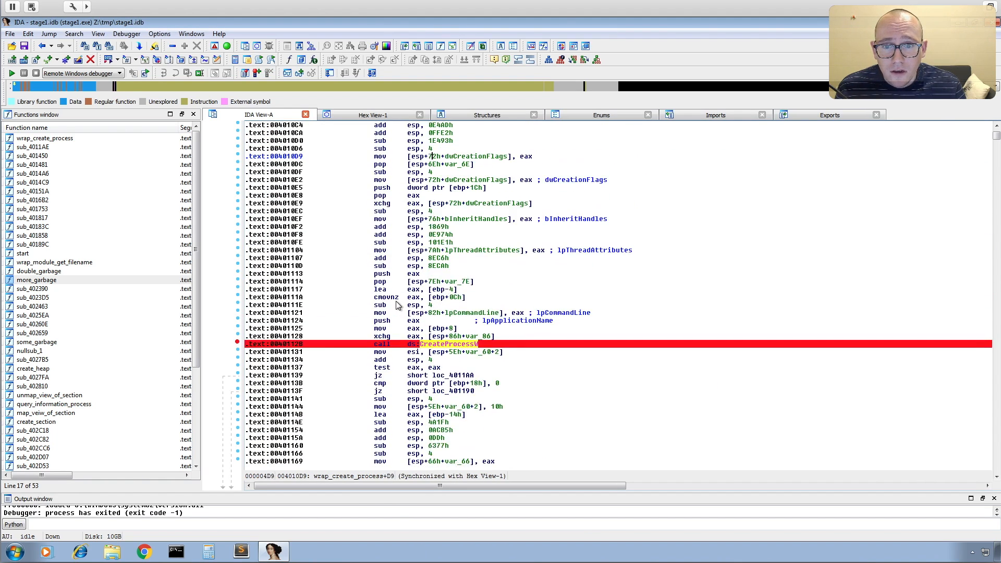
{"action": "scroll", "coordinate": [396, 301], "scroll_direction": "up", "scroll_amount": 15}
{"action": "scroll", "coordinate": [397, 301], "scroll_direction": "up", "scroll_amount": 20}
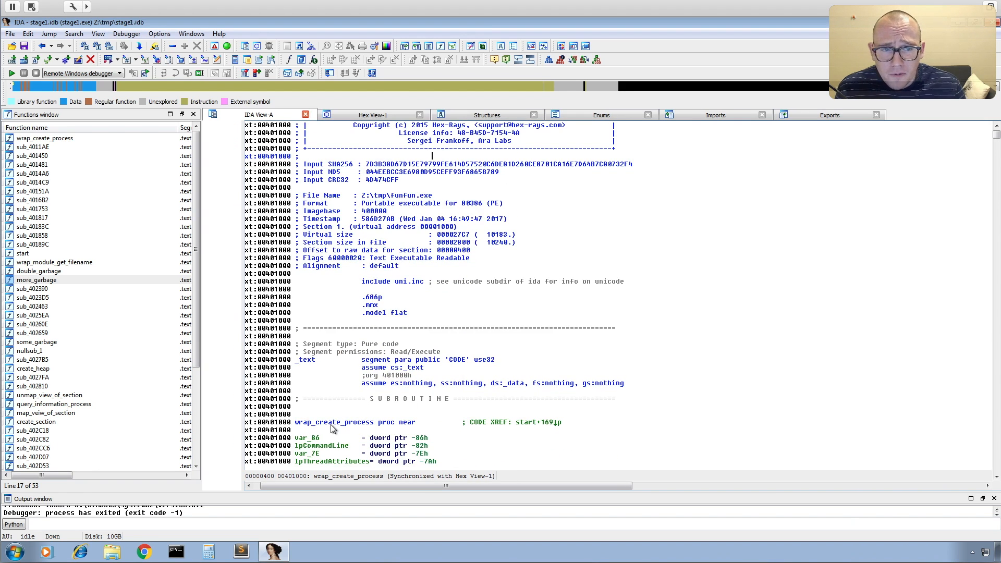
{"action": "scroll", "coordinate": [556, 386], "scroll_direction": "down", "scroll_amount": 3}
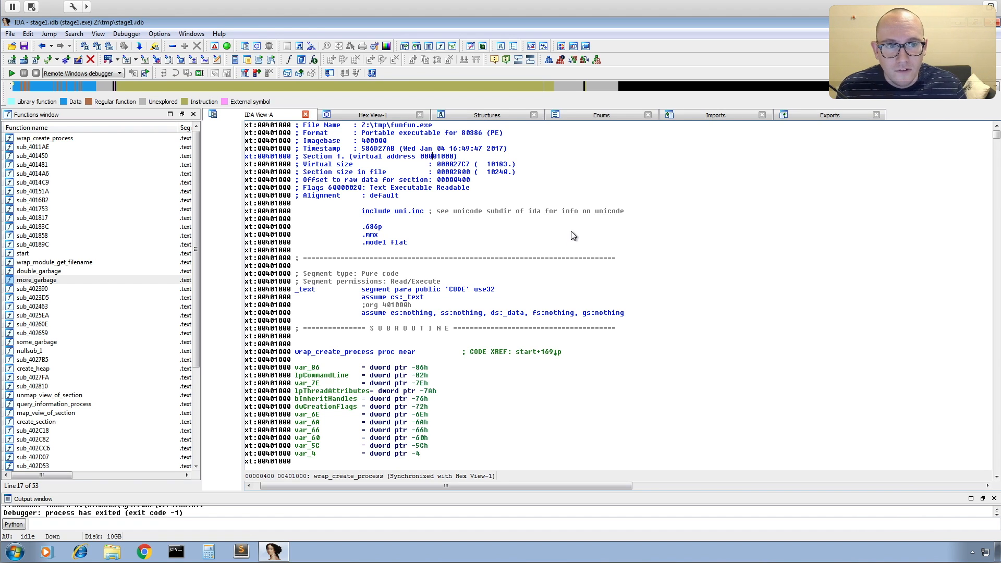
Recheck the import list and open the exported start entry point in the disassembly to review its first calls
{"action": "left_click", "coordinate": [713, 118]}
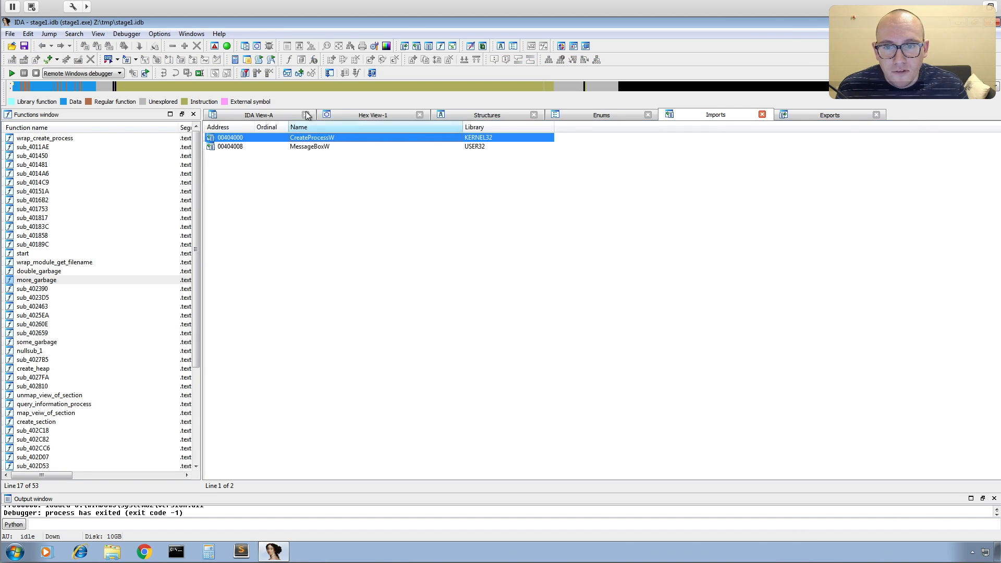
{"action": "left_click", "coordinate": [256, 114]}
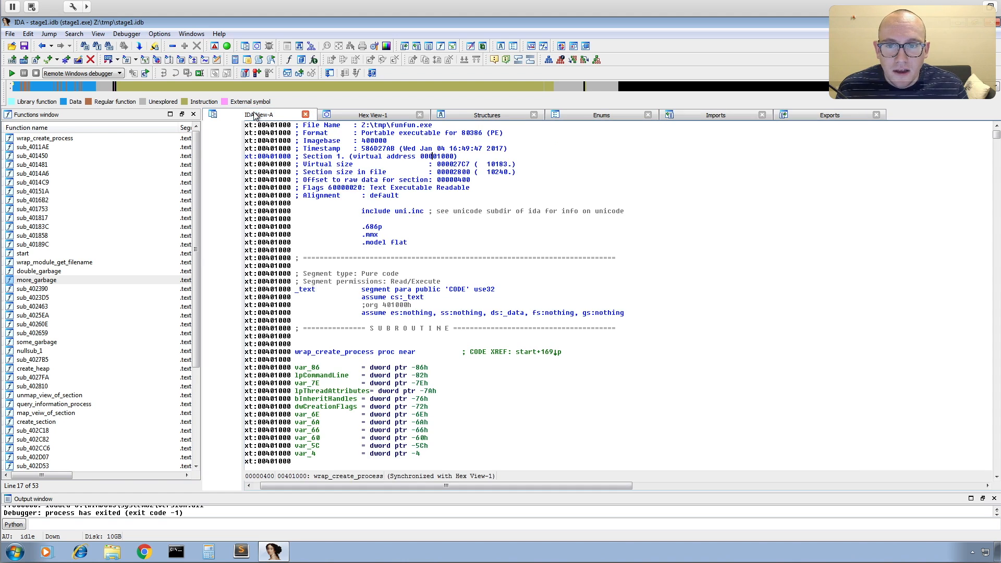
{"action": "left_click", "coordinate": [794, 113]}
{"action": "double_click", "coordinate": [234, 139]}
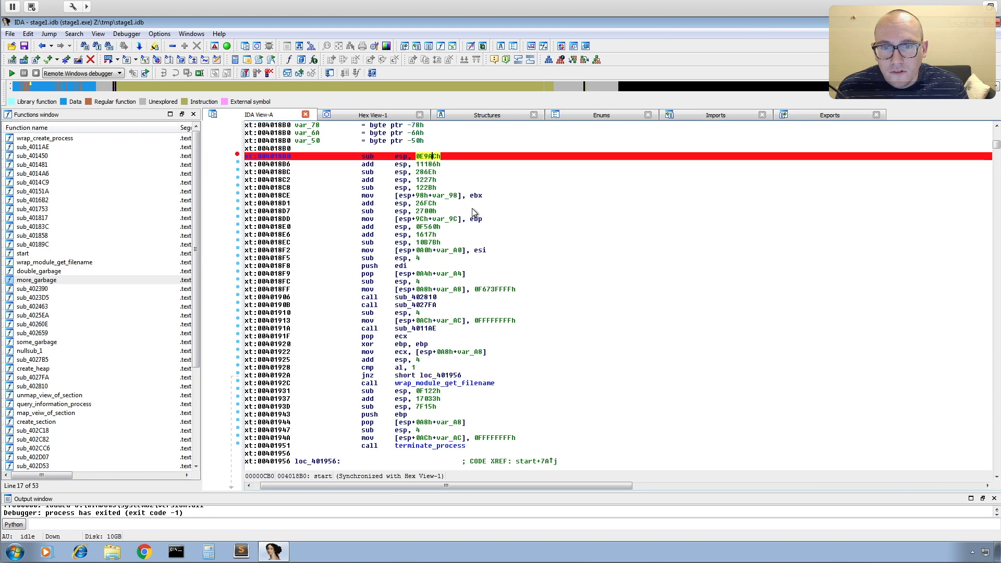
{"action": "scroll", "coordinate": [474, 210], "scroll_direction": "down", "scroll_amount": 3}
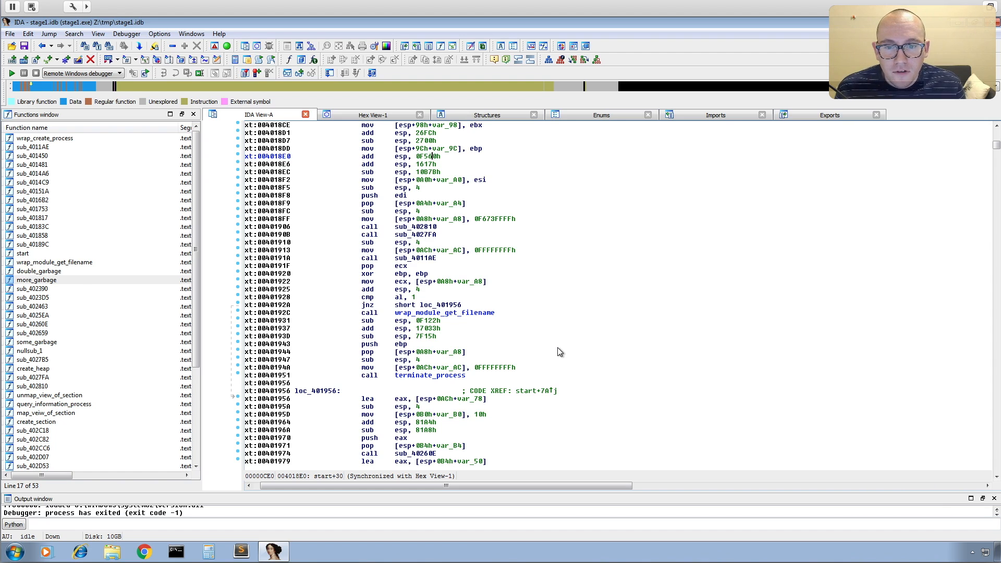
Switch to the Hybrid Analysis report in the browser and review funfun.exe's risk assessment, file details, sections and imports
{"action": "key", "text": "ctrl+Right"}
{"action": "key", "text": "ctrl+Right"}
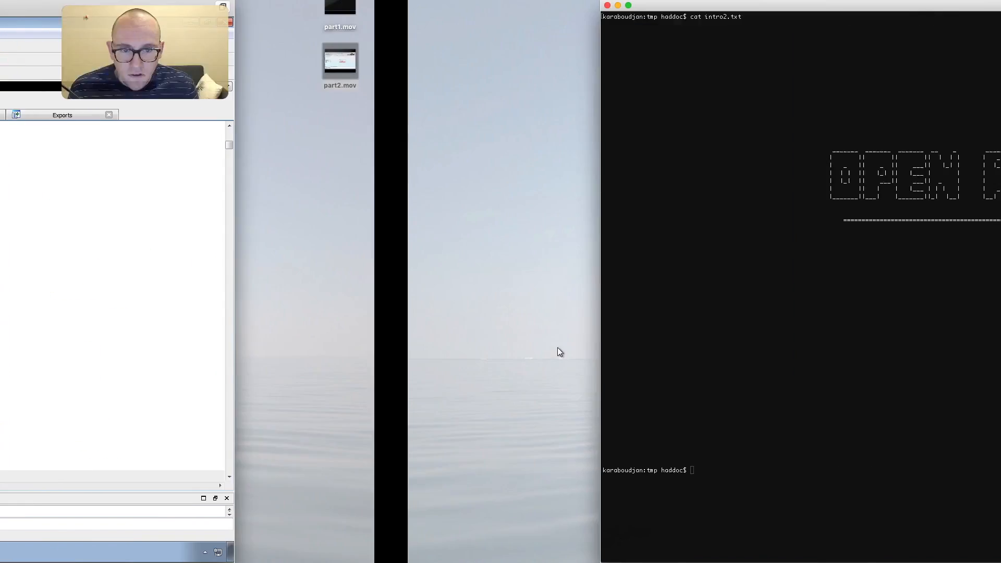
{"action": "key", "text": "ctrl+Left"}
{"action": "key", "text": "ctrl+Left"}
{"action": "key", "text": "ctrl+Left"}
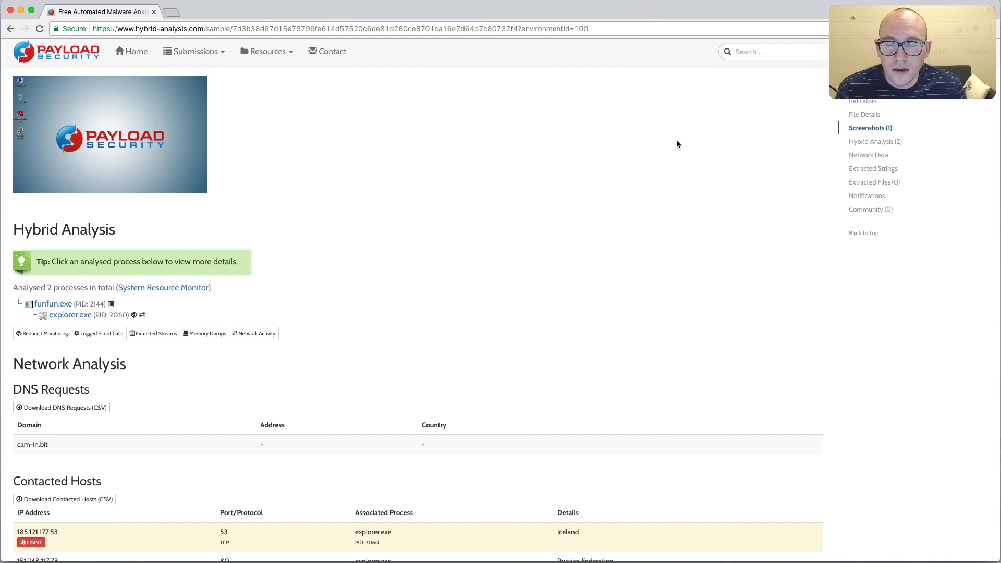
{"action": "scroll", "coordinate": [669, 170], "scroll_direction": "up", "scroll_amount": 20}
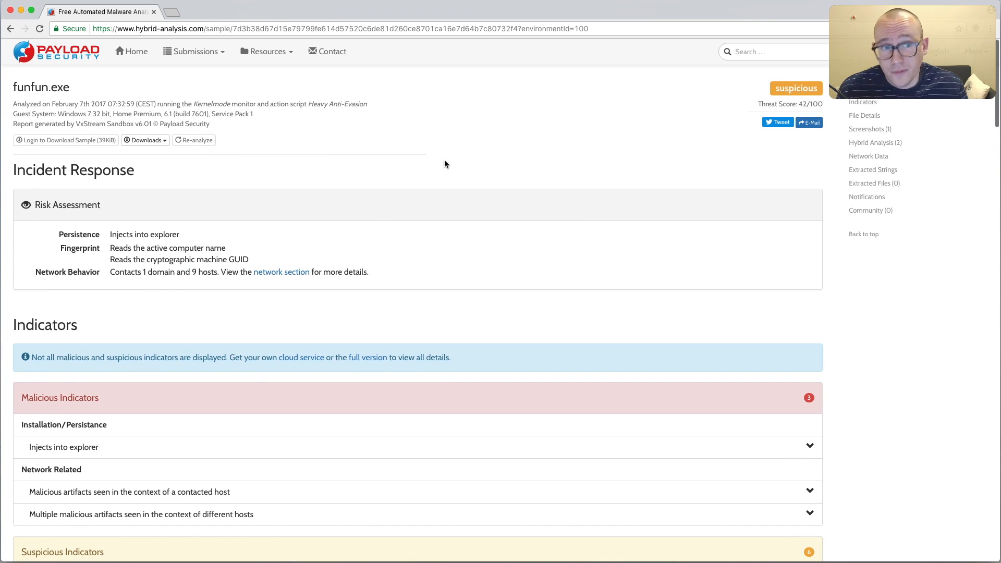
{"action": "scroll", "coordinate": [534, 124], "scroll_direction": "down", "scroll_amount": 20}
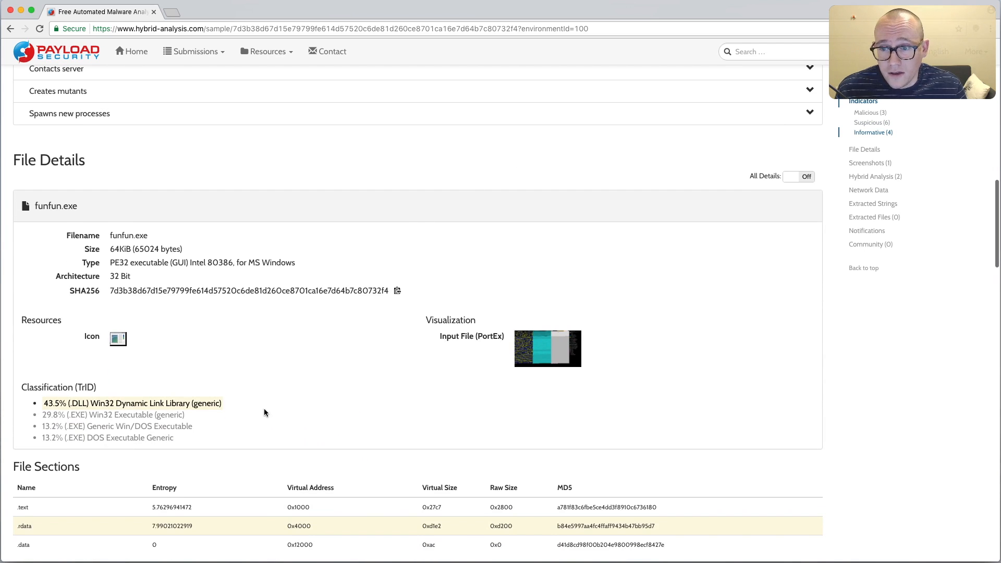
{"action": "scroll", "coordinate": [464, 258], "scroll_direction": "down", "scroll_amount": 3}
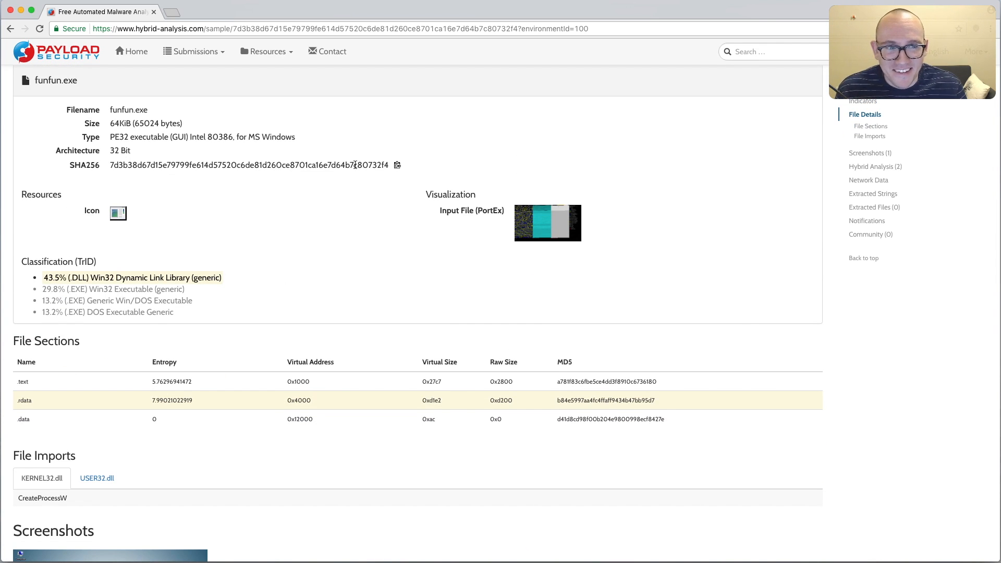
Examine the report's process tree, DNS requests, contacted hosts and extracted strings for funfun.exe
{"action": "scroll", "coordinate": [398, 163], "scroll_direction": "down", "scroll_amount": 9}
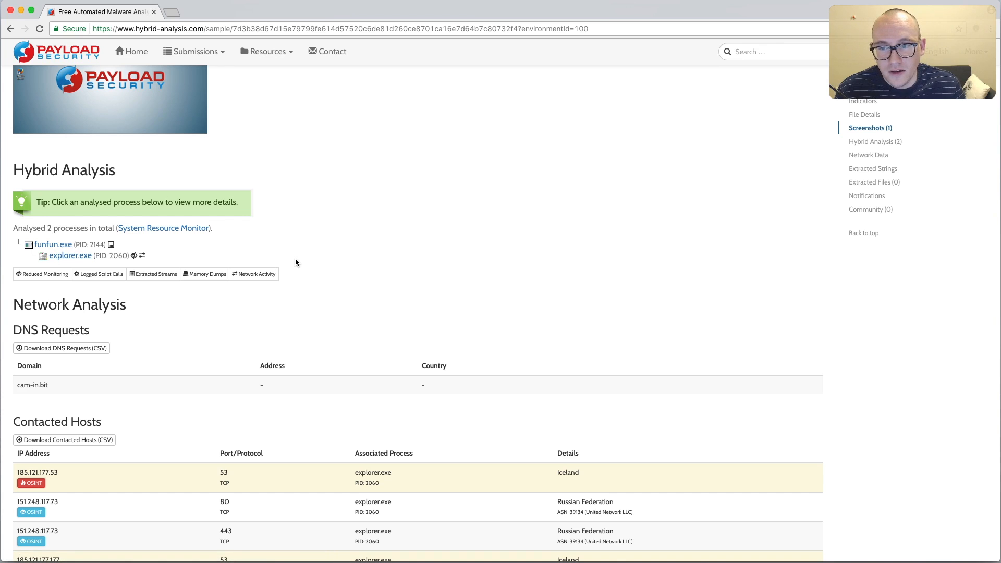
{"action": "scroll", "coordinate": [360, 261], "scroll_direction": "down", "scroll_amount": 5}
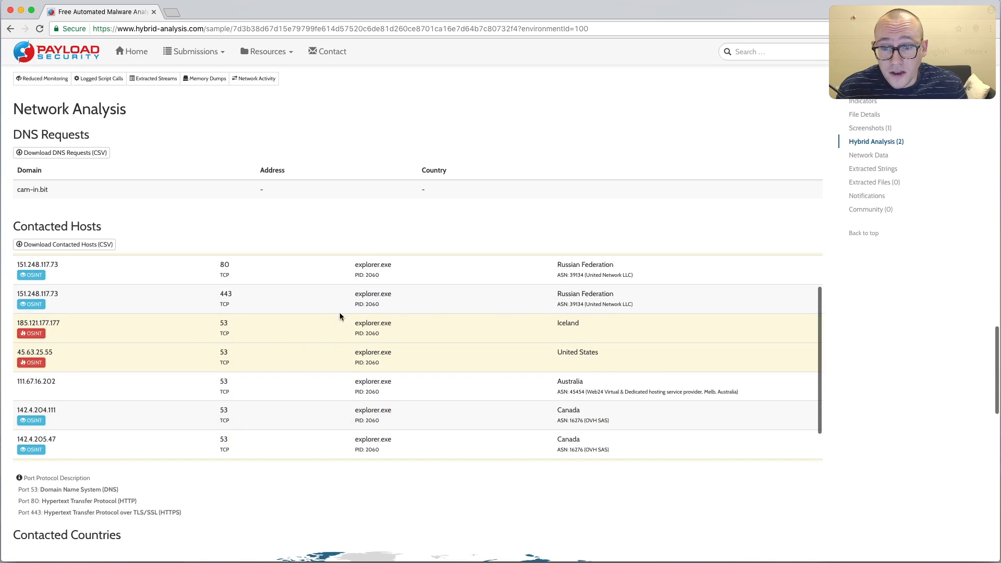
{"action": "scroll", "coordinate": [340, 221], "scroll_direction": "down", "scroll_amount": 15}
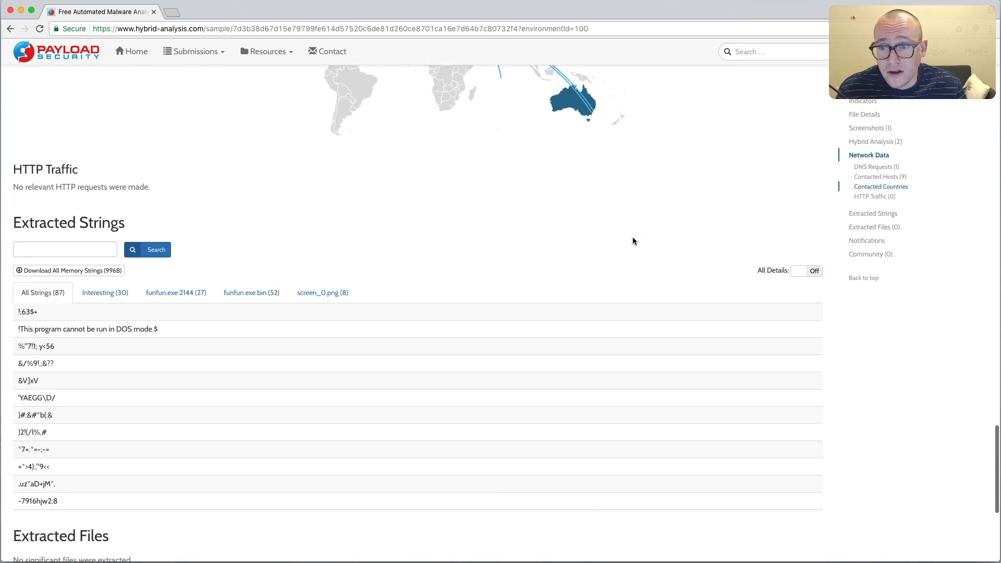
{"action": "scroll", "coordinate": [482, 245], "scroll_direction": "down", "scroll_amount": 3}
{"action": "scroll", "coordinate": [369, 277], "scroll_direction": "up", "scroll_amount": 3}
{"action": "scroll", "coordinate": [478, 310], "scroll_direction": "down", "scroll_amount": 4}
{"action": "scroll", "coordinate": [432, 329], "scroll_direction": "up", "scroll_amount": 4}
{"action": "scroll", "coordinate": [432, 330], "scroll_direction": "up", "scroll_amount": 15}
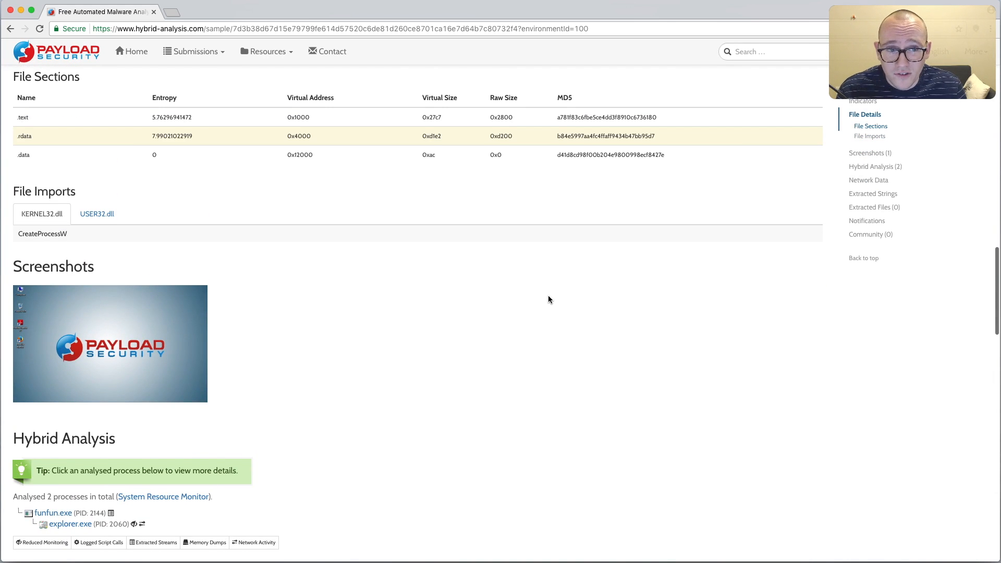
{"action": "scroll", "coordinate": [548, 303], "scroll_direction": "down", "scroll_amount": 3}
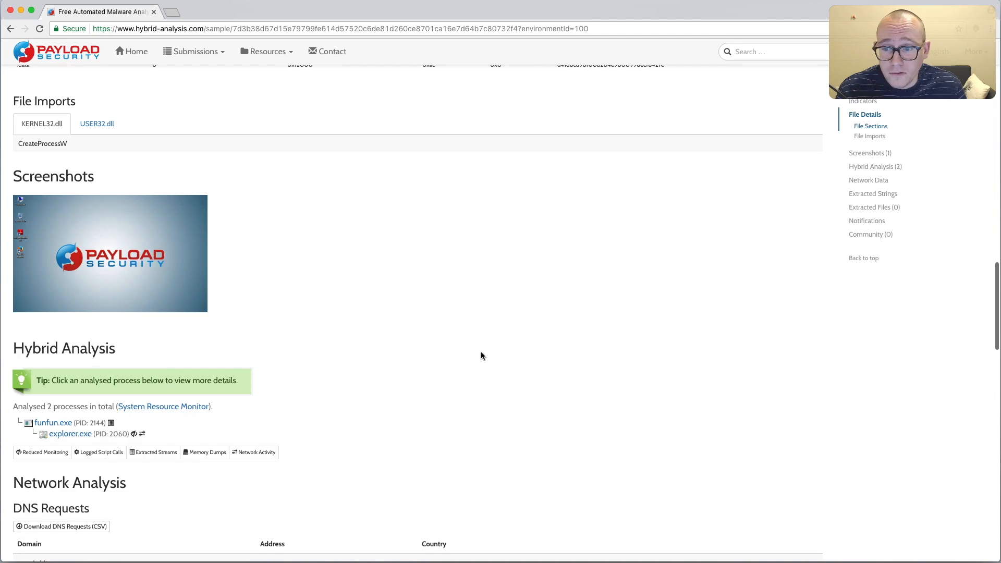
{"action": "scroll", "coordinate": [477, 352], "scroll_direction": "down", "scroll_amount": 3}
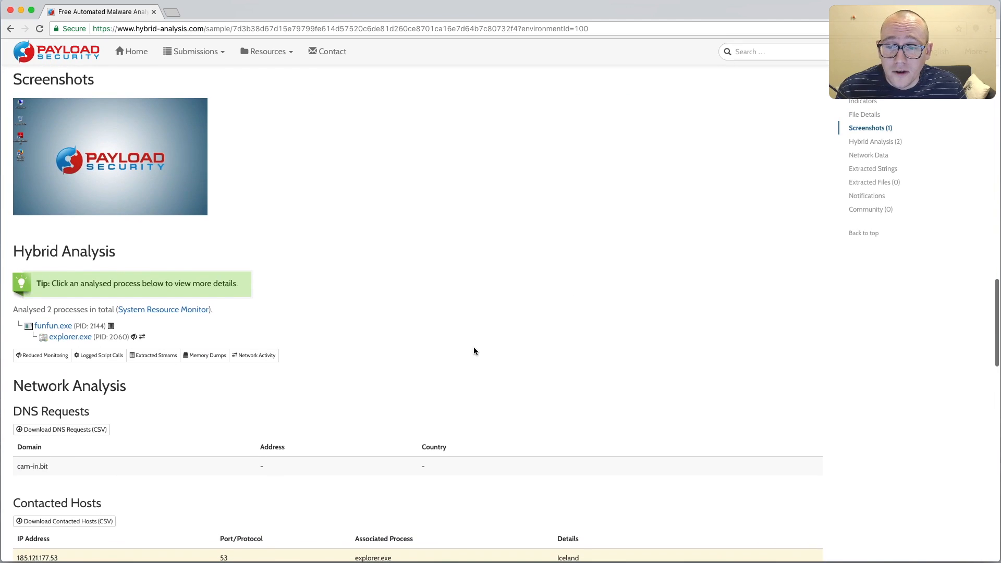
Open the process details of funfun.exe and show page 5 of its logged API calls
{"action": "left_click", "coordinate": [54, 327]}
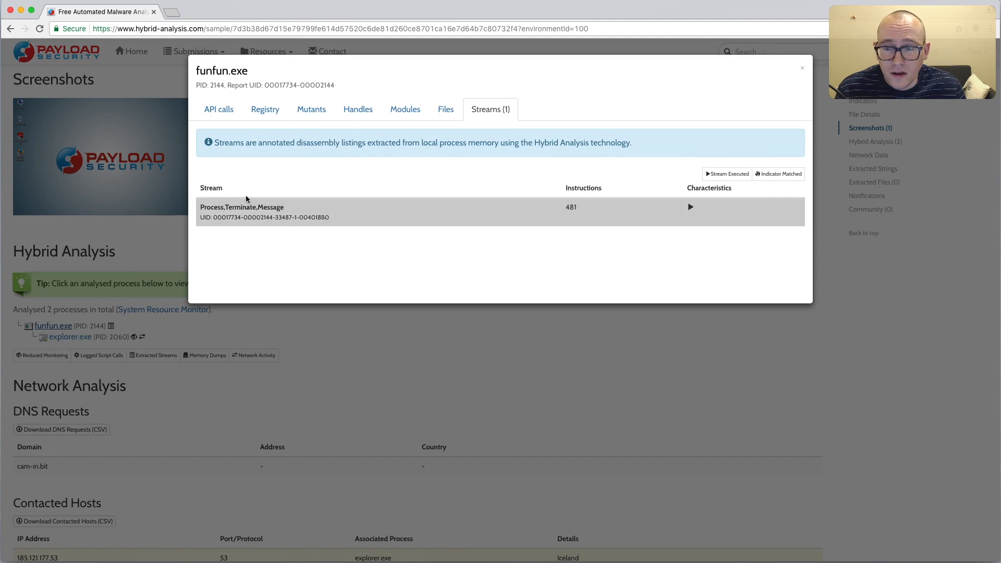
{"action": "left_click", "coordinate": [223, 107]}
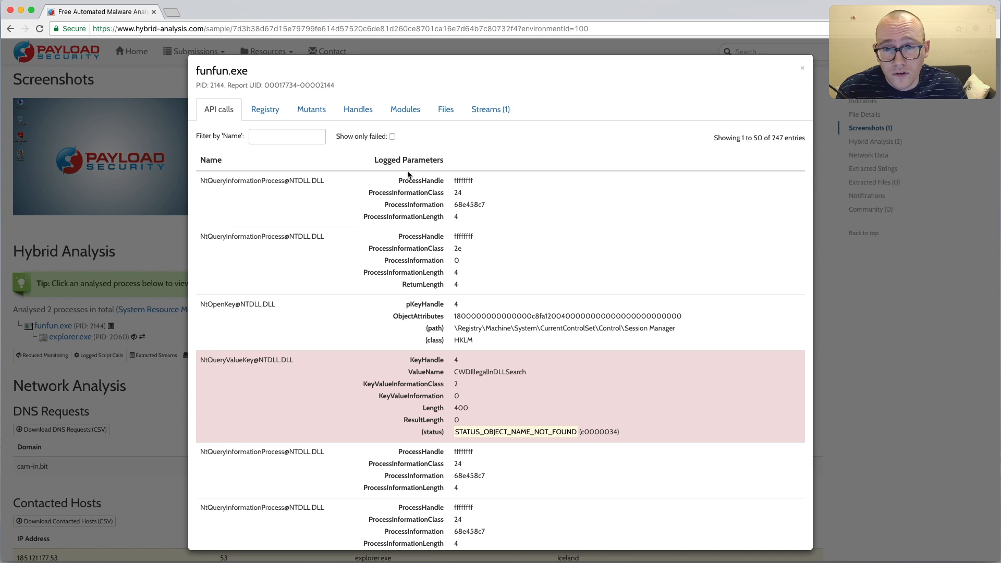
{"action": "scroll", "coordinate": [486, 204], "scroll_direction": "down", "scroll_amount": 15}
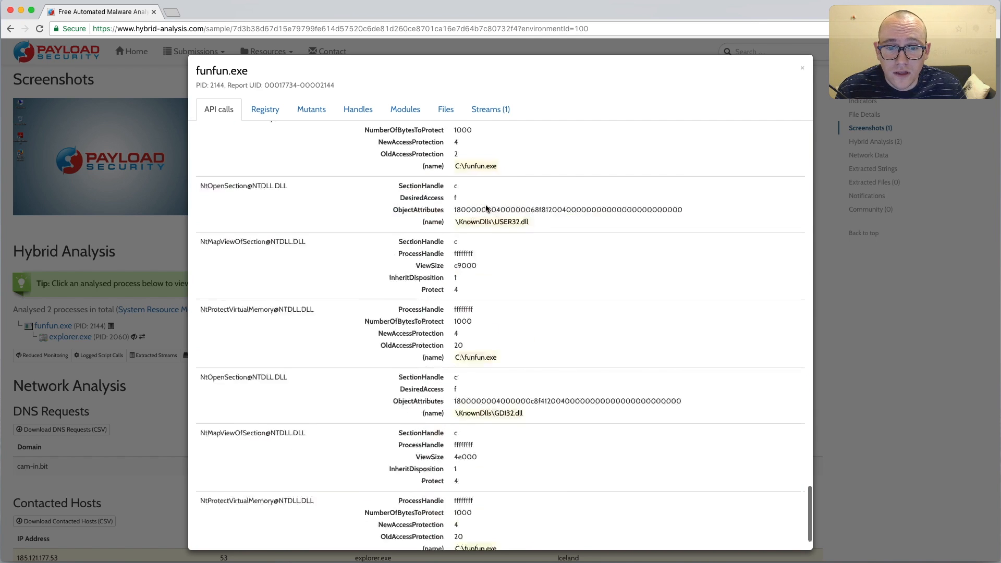
{"action": "left_click", "coordinate": [540, 528]}
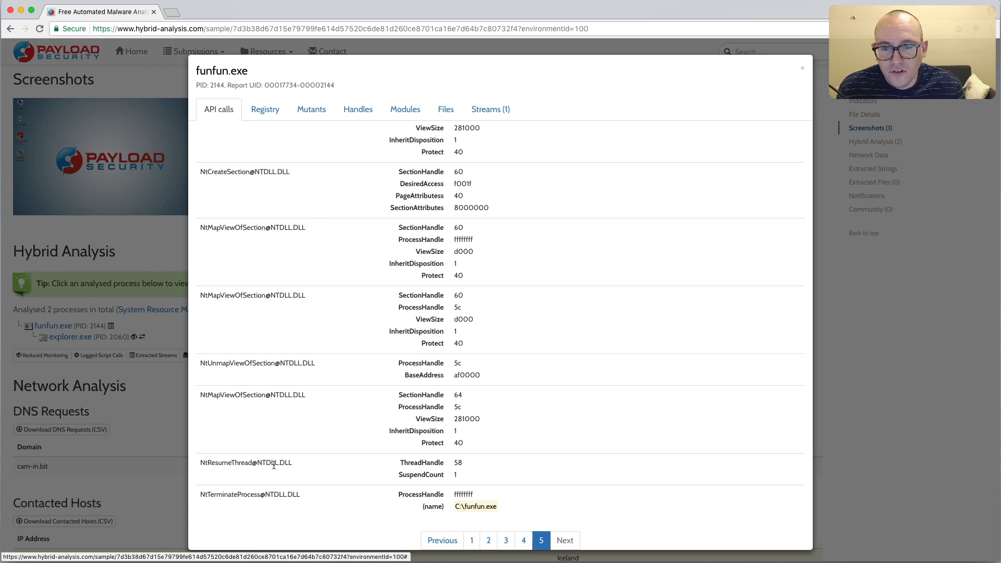
Examine the API call sequence from NtReadVirtualMemory through section mapping to NtTerminateProcess, and close the process details
{"action": "scroll", "coordinate": [301, 456], "scroll_direction": "up", "scroll_amount": 1}
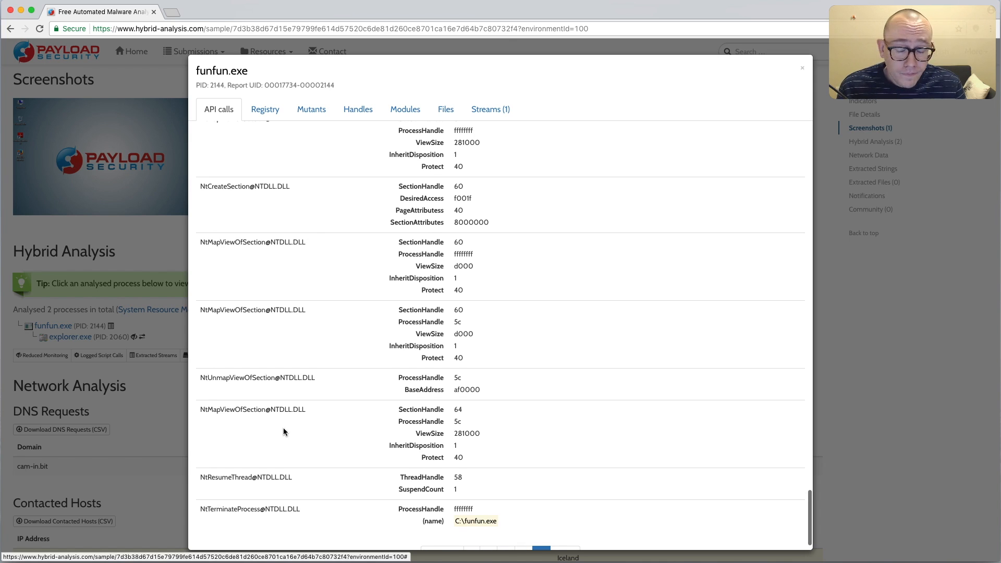
{"action": "scroll", "coordinate": [267, 422], "scroll_direction": "up", "scroll_amount": 3}
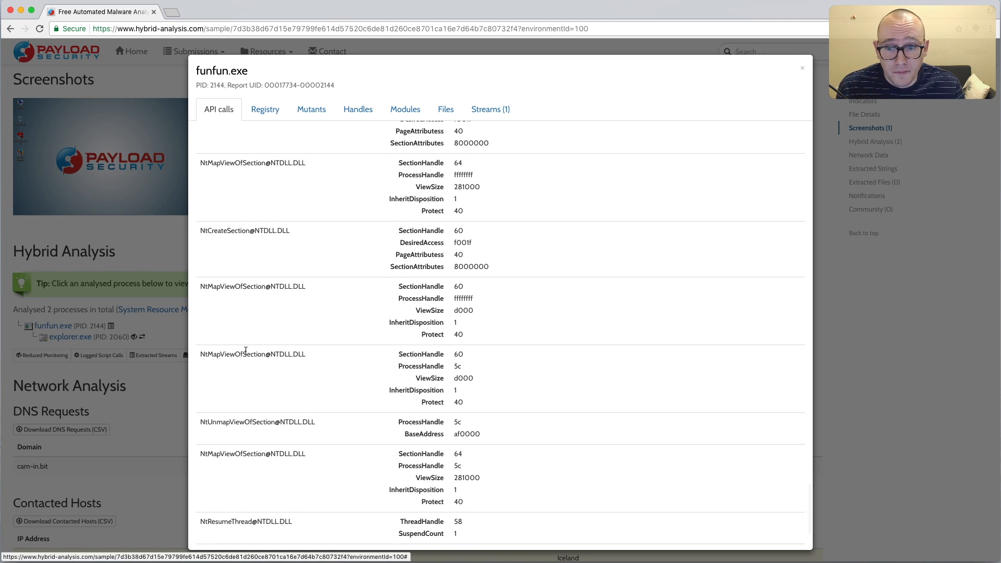
{"action": "scroll", "coordinate": [248, 343], "scroll_direction": "up", "scroll_amount": 9}
{"action": "scroll", "coordinate": [250, 334], "scroll_direction": "up", "scroll_amount": 13}
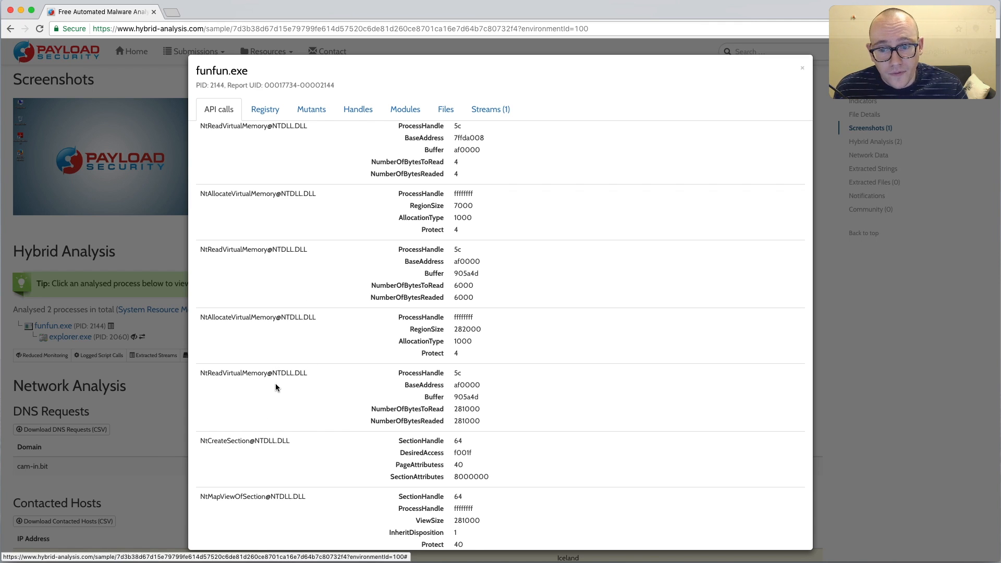
{"action": "scroll", "coordinate": [275, 388], "scroll_direction": "down", "scroll_amount": 3}
{"action": "scroll", "coordinate": [277, 381], "scroll_direction": "down", "scroll_amount": 2}
{"action": "scroll", "coordinate": [278, 386], "scroll_direction": "down", "scroll_amount": 3}
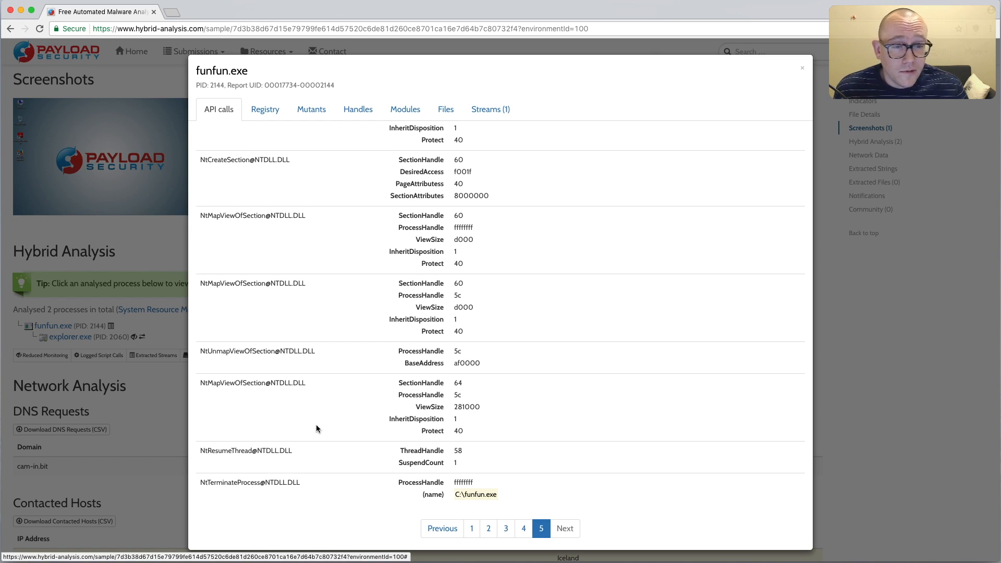
{"action": "left_click", "coordinate": [804, 72]}
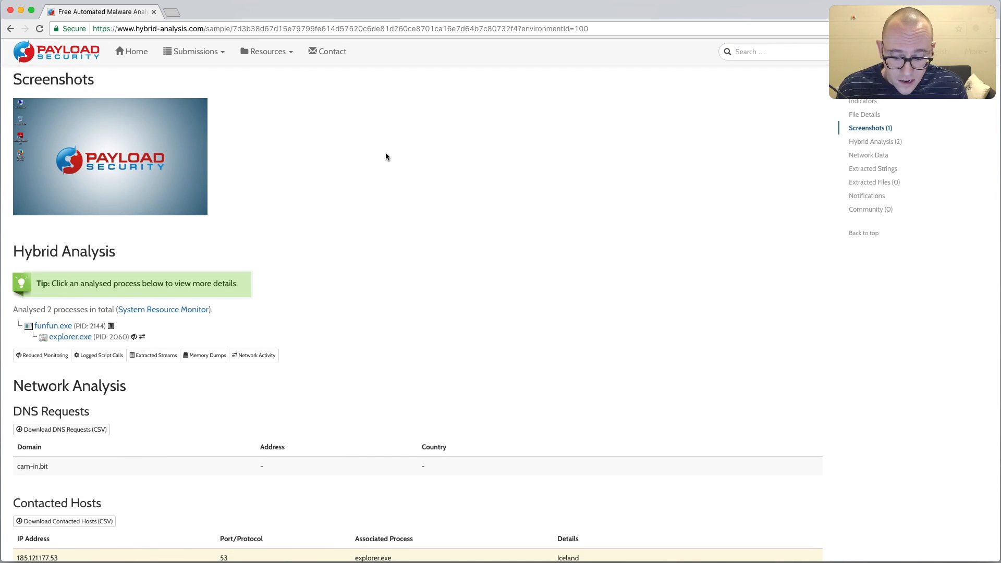
Switch to the stage1.idb database in IDA and follow the start routine's call into the query_information_process subroutine
{"action": "key", "text": "ctrl+Right"}
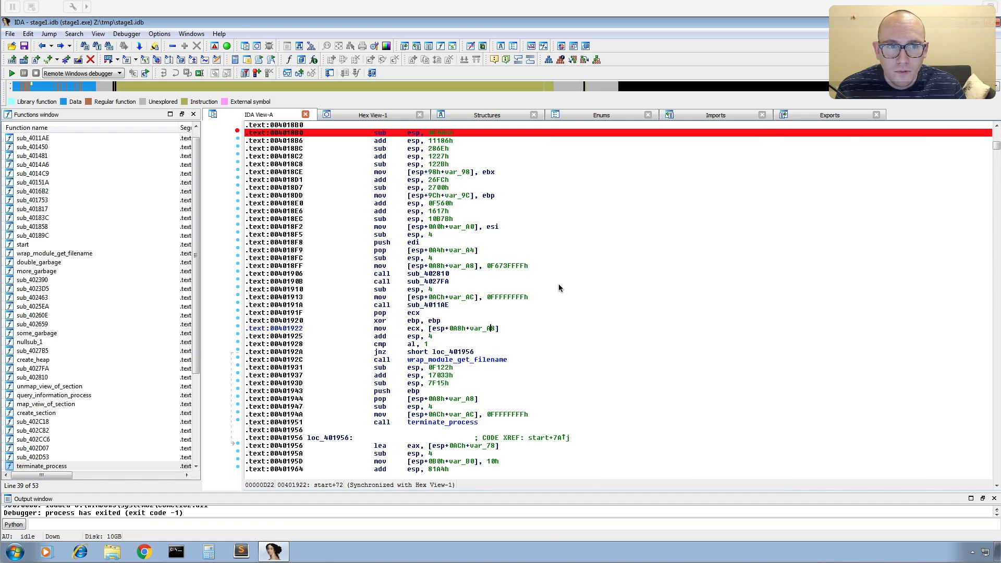
{"action": "scroll", "coordinate": [572, 274], "scroll_direction": "down", "scroll_amount": 2}
{"action": "scroll", "coordinate": [569, 270], "scroll_direction": "down", "scroll_amount": 17}
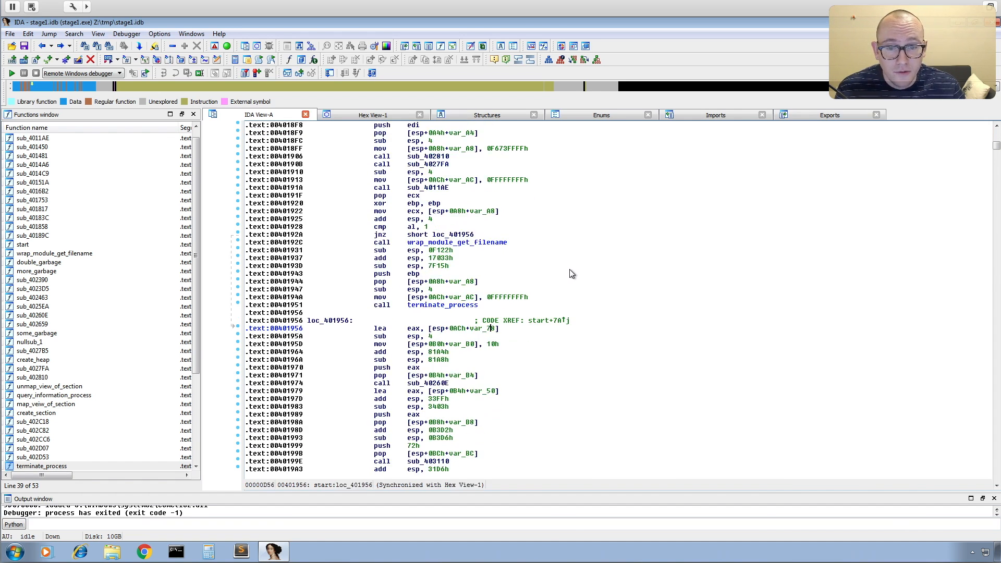
{"action": "scroll", "coordinate": [569, 269], "scroll_direction": "down", "scroll_amount": 8}
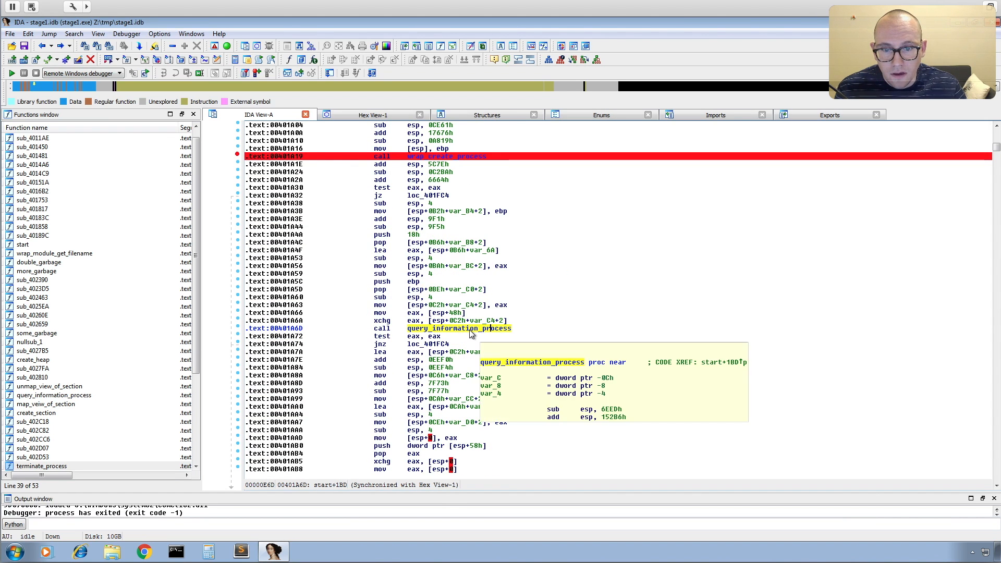
{"action": "double_click", "coordinate": [477, 329]}
{"action": "scroll", "coordinate": [594, 267], "scroll_direction": "up", "scroll_amount": 2}
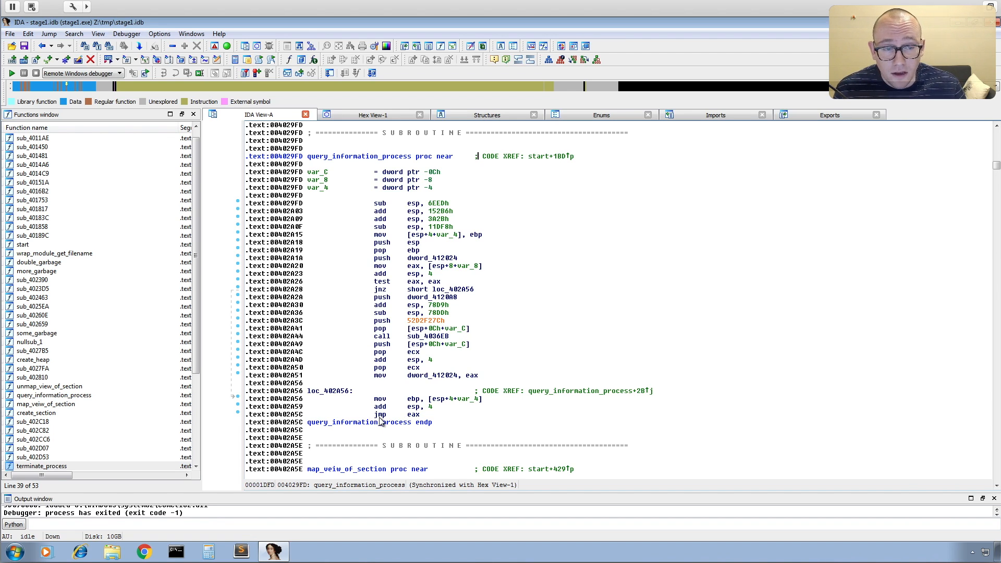
Add a breakpoint on the closing jmp eax of query_information_process and run stage1.exe in the debugger up to it
{"action": "mouse_move", "coordinate": [430, 424]}
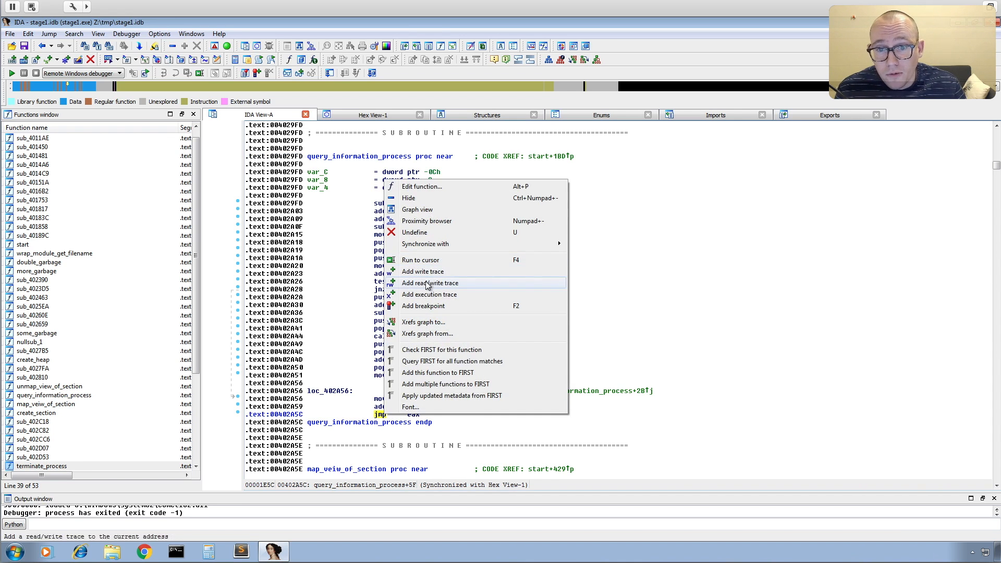
{"action": "left_click", "coordinate": [417, 306]}
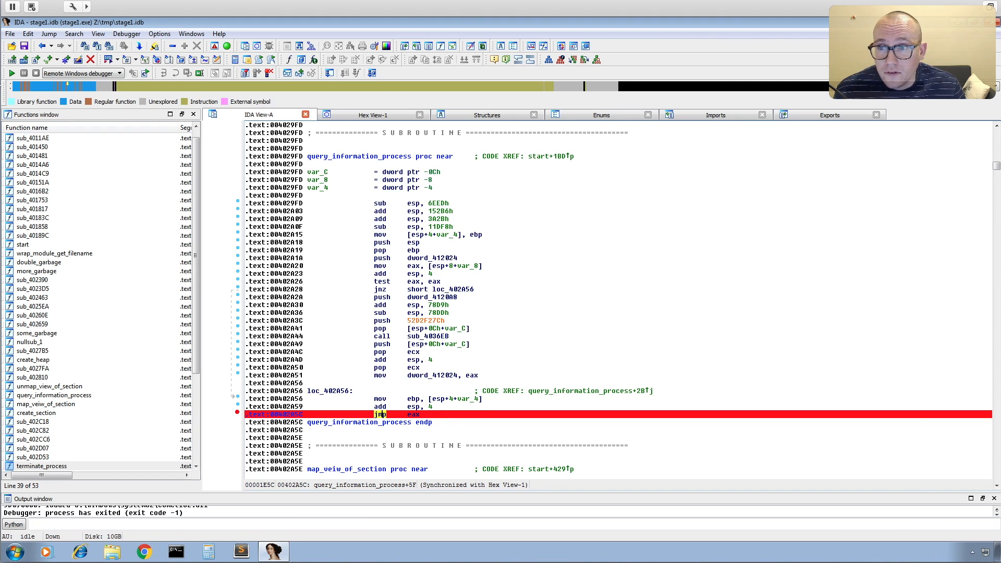
{"action": "left_click", "coordinate": [11, 73]}
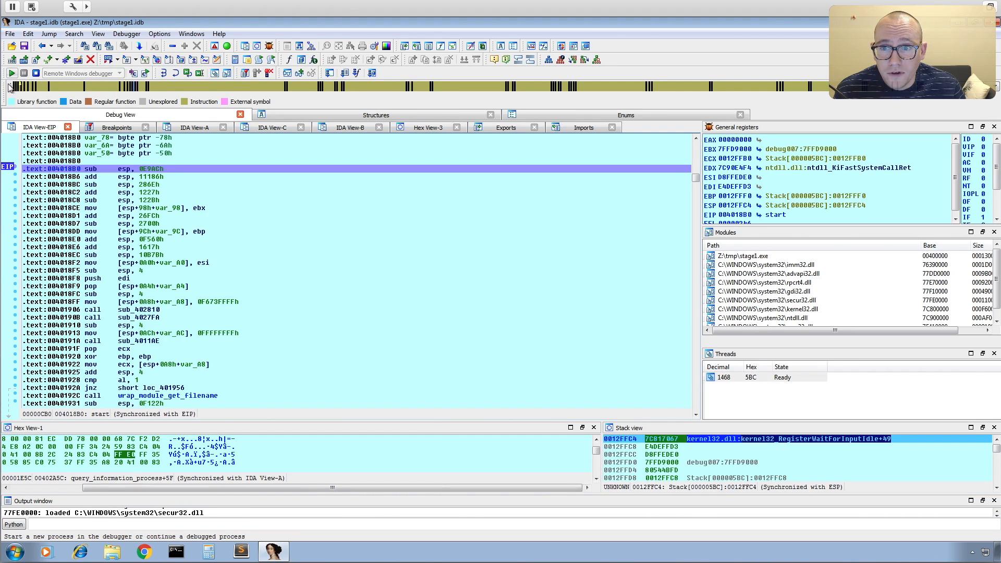
{"action": "left_click", "coordinate": [12, 74]}
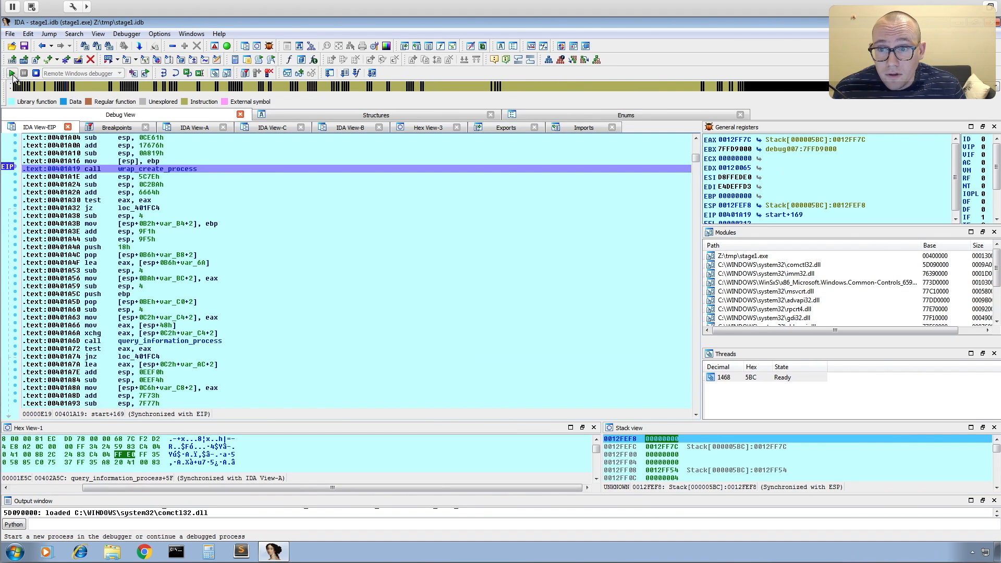
{"action": "left_click", "coordinate": [11, 74]}
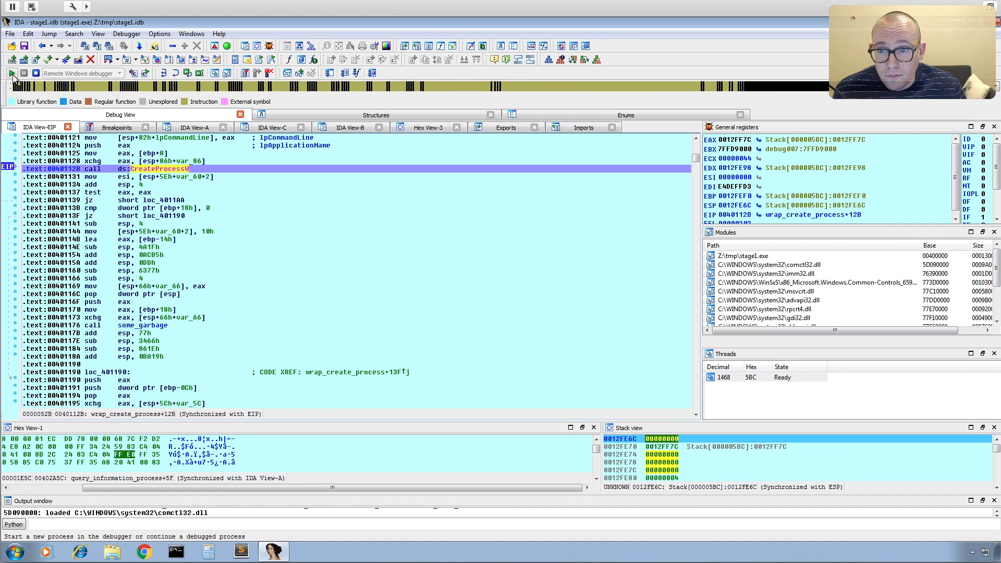
{"action": "left_click", "coordinate": [11, 73]}
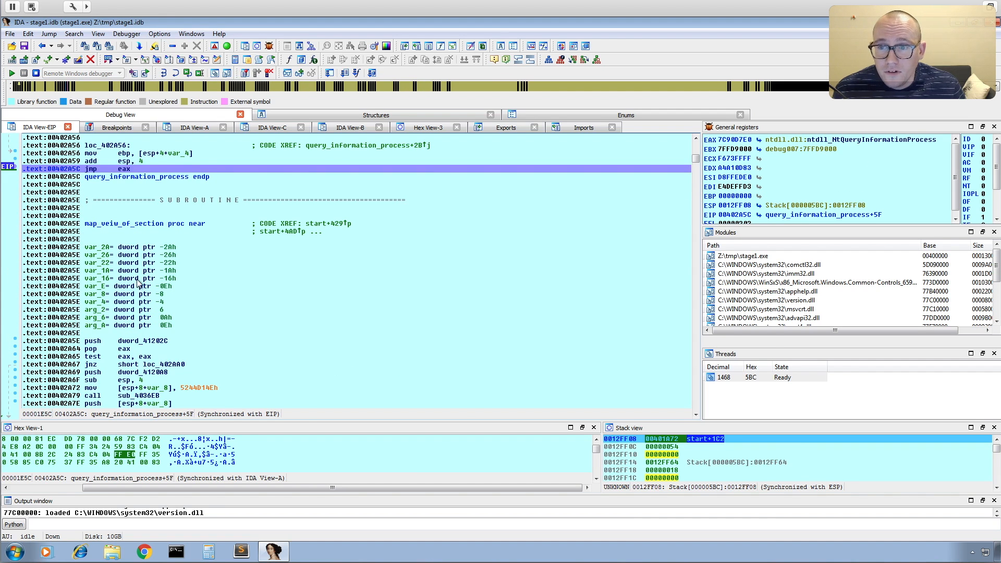
Examine query_information_process from its header to the jmp eax against the function address held in EAX
{"action": "scroll", "coordinate": [140, 283], "scroll_direction": "up", "scroll_amount": 6}
{"action": "scroll", "coordinate": [140, 284], "scroll_direction": "up", "scroll_amount": 4}
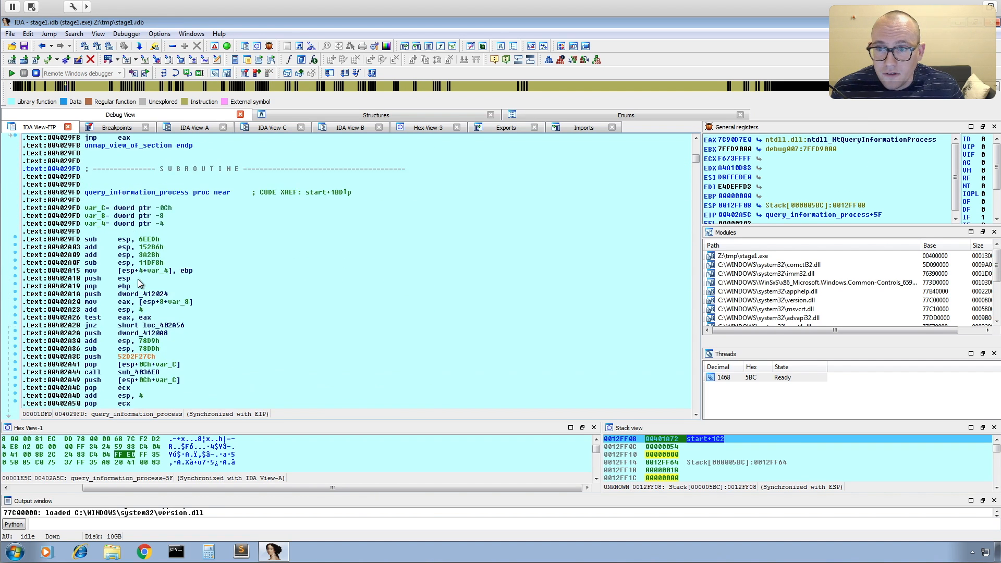
{"action": "mouse_move", "coordinate": [125, 405]}
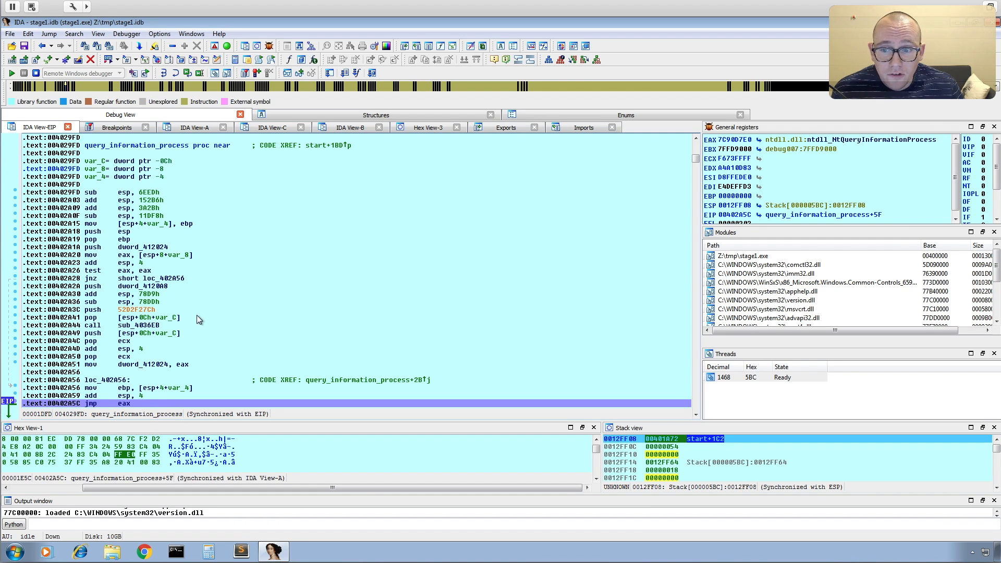
{"action": "scroll", "coordinate": [282, 284], "scroll_direction": "down", "scroll_amount": 3}
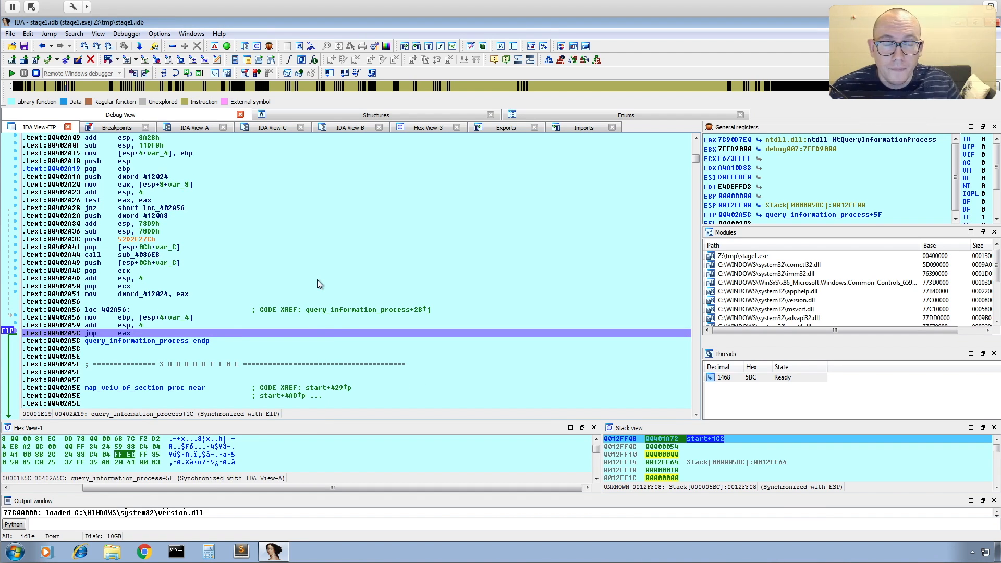
{"action": "scroll", "coordinate": [286, 250], "scroll_direction": "up", "scroll_amount": 3}
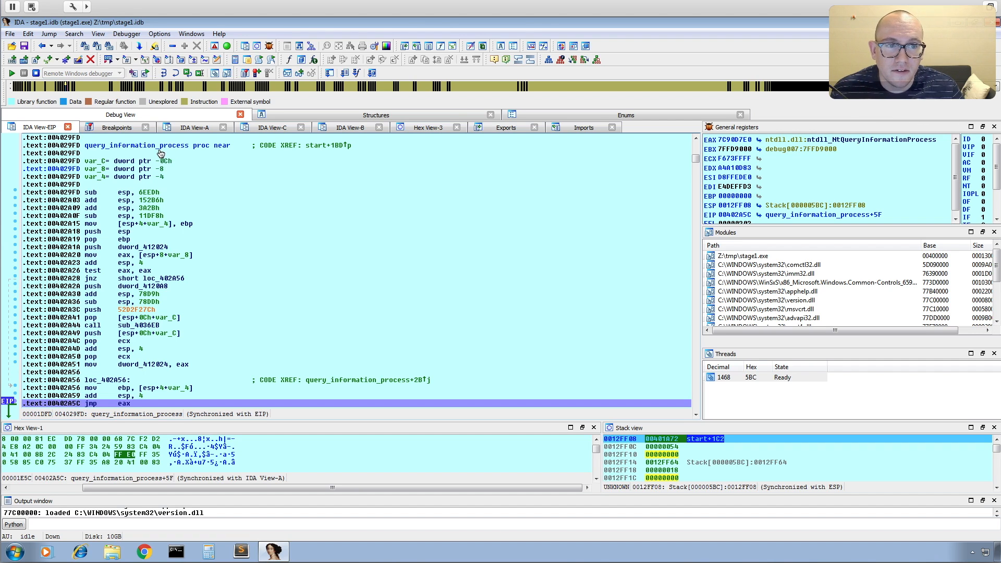
Stop the debugging session and remove the breakpoint from the jmp eax in query_information_process
{"action": "left_click", "coordinate": [35, 73]}
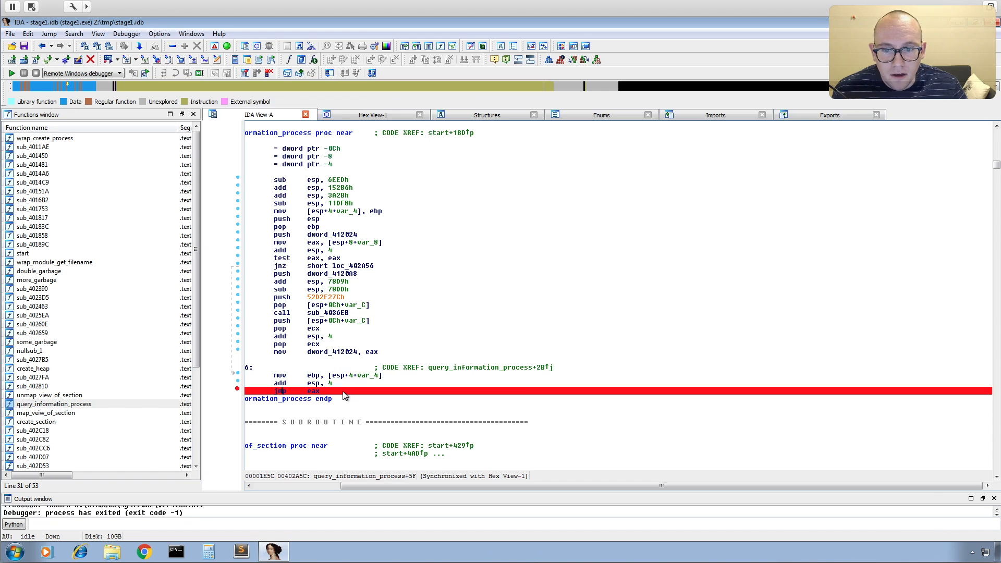
{"action": "right_click", "coordinate": [344, 394]}
{"action": "left_click", "coordinate": [423, 282]}
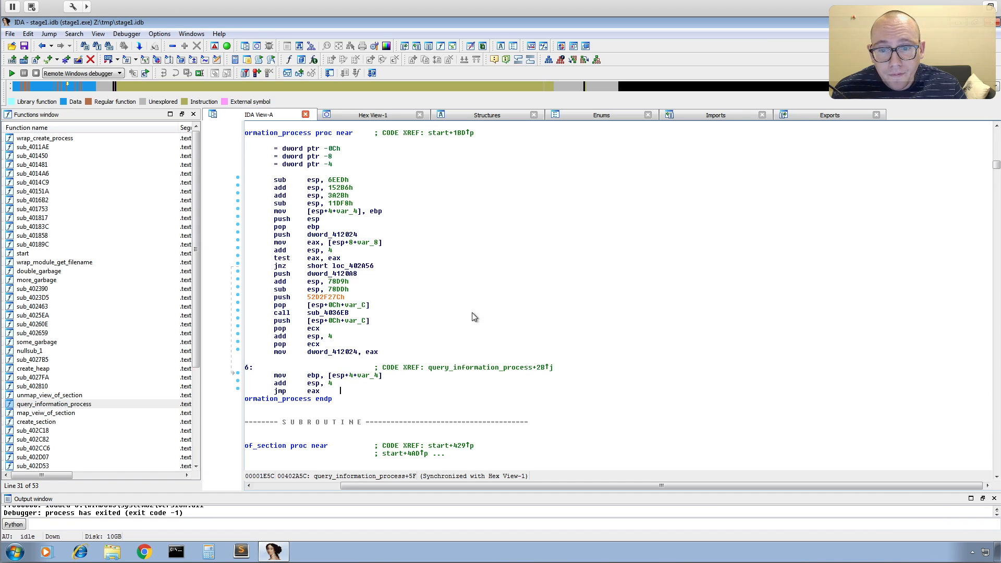
{"action": "left_click_drag", "start_coordinate": [427, 258], "coordinate": [573, 266]}
{"action": "left_click", "coordinate": [561, 343]}
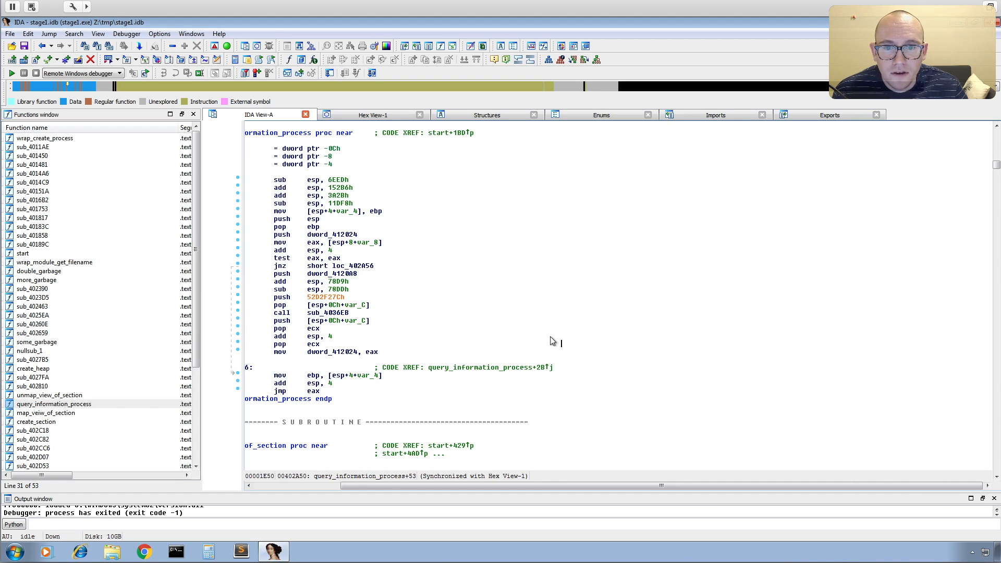
List the cross-references to query_information_process, jump to its call at start+1BD and view the code that follows
{"action": "scroll", "coordinate": [325, 158], "scroll_direction": "left", "scroll_amount": 1}
{"action": "right_click", "coordinate": [295, 134]}
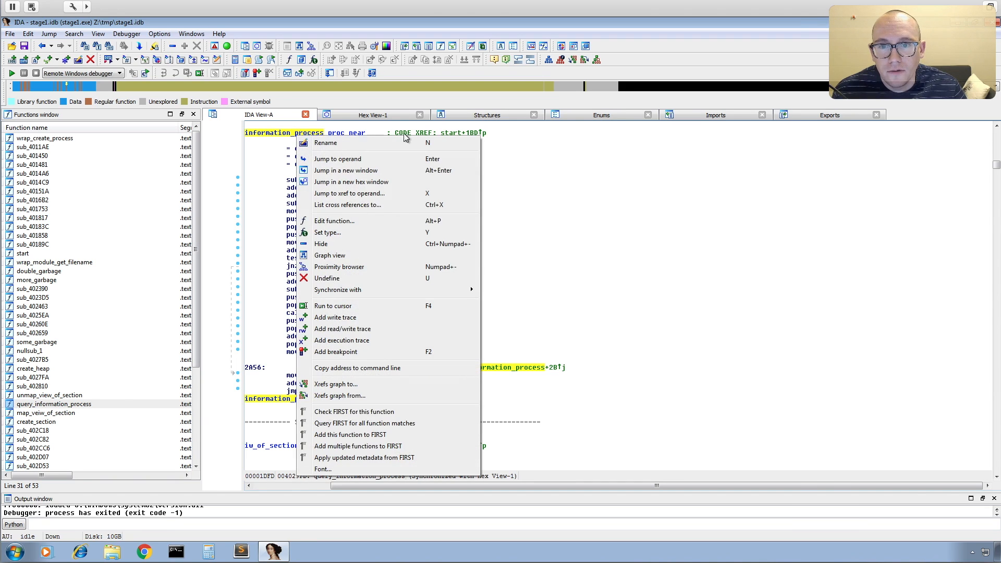
{"action": "left_click", "coordinate": [366, 194]}
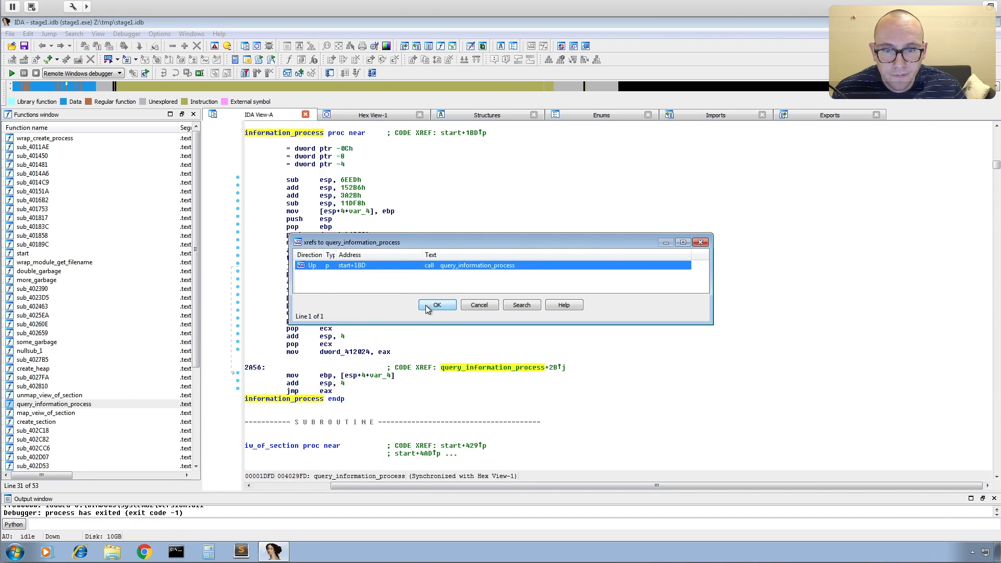
{"action": "left_click", "coordinate": [425, 306]}
{"action": "left_click", "coordinate": [514, 335]}
{"action": "scroll", "coordinate": [510, 337], "scroll_direction": "left", "scroll_amount": 5}
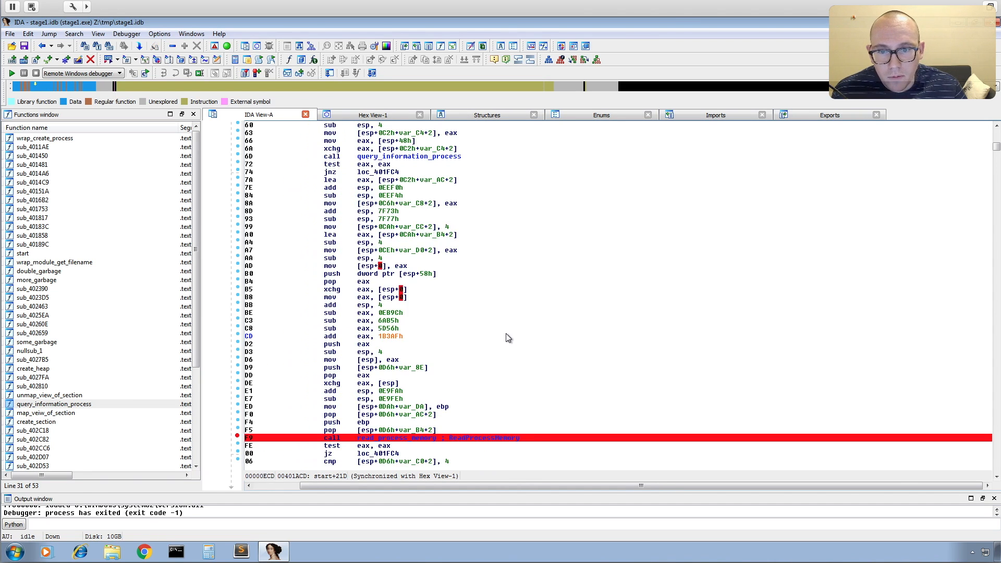
Follow the create_heap call at start+281 into its function, examine it and return to the call
{"action": "scroll", "coordinate": [509, 336], "scroll_direction": "down", "scroll_amount": 5}
{"action": "left_click", "coordinate": [515, 336]}
{"action": "scroll", "coordinate": [484, 411], "scroll_direction": "down", "scroll_amount": 3}
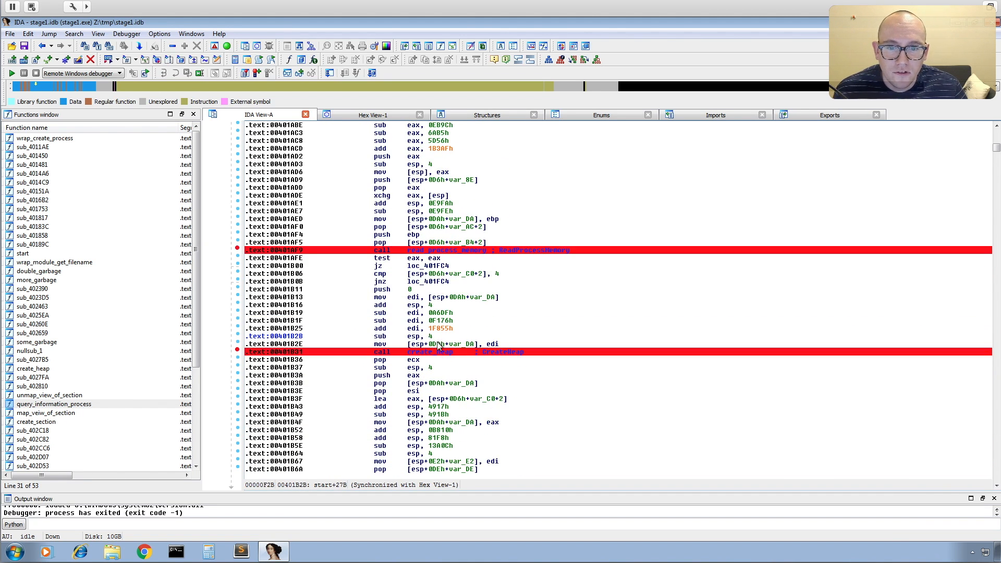
{"action": "double_click", "coordinate": [435, 349]}
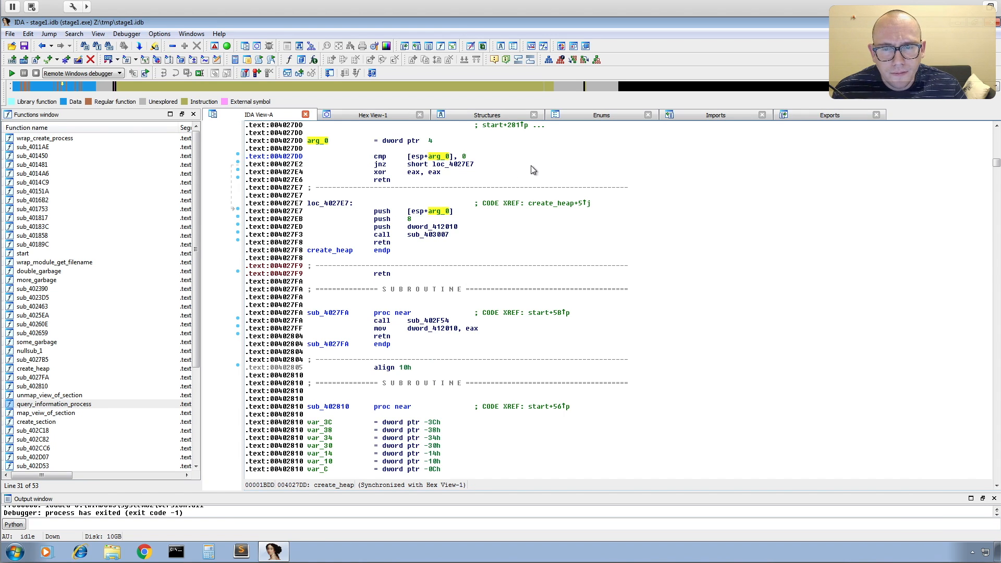
{"action": "scroll", "coordinate": [453, 174], "scroll_direction": "down", "scroll_amount": 2}
{"action": "scroll", "coordinate": [452, 173], "scroll_direction": "up", "scroll_amount": 1}
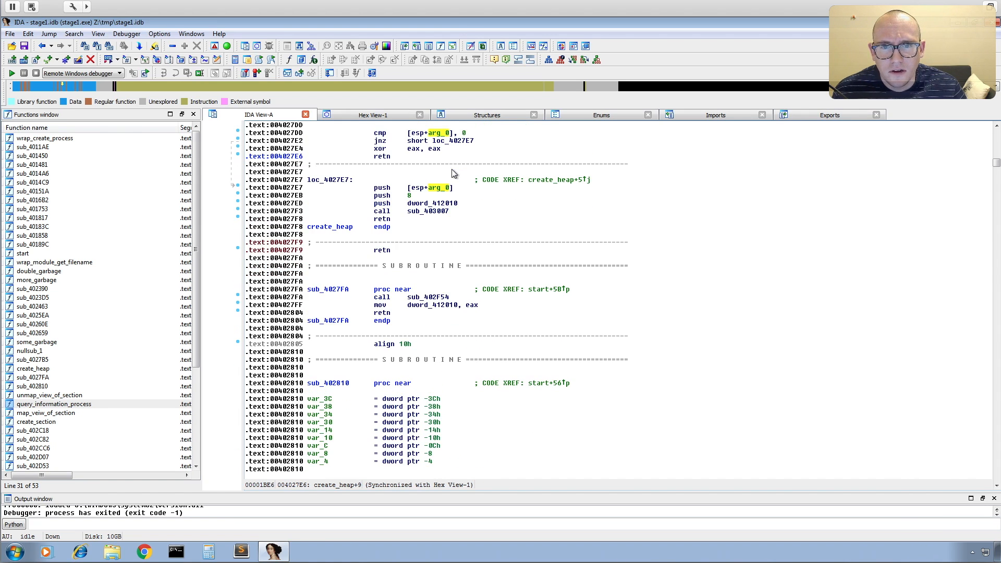
{"action": "left_click", "coordinate": [42, 47]}
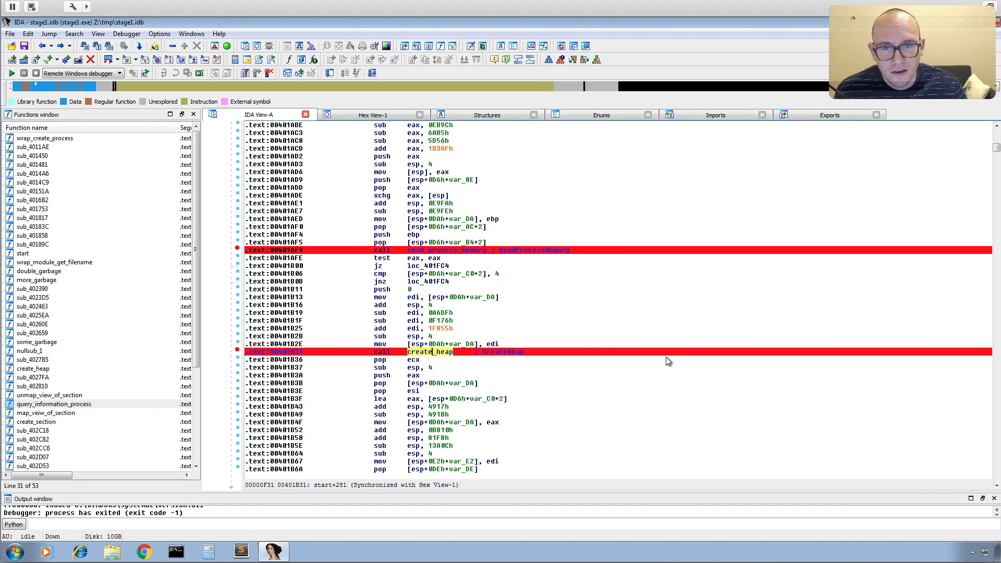
Examine the code of start from the create_heap call down to the map_veiw_of_section call at start+429
{"action": "scroll", "coordinate": [596, 335], "scroll_direction": "down", "scroll_amount": 9}
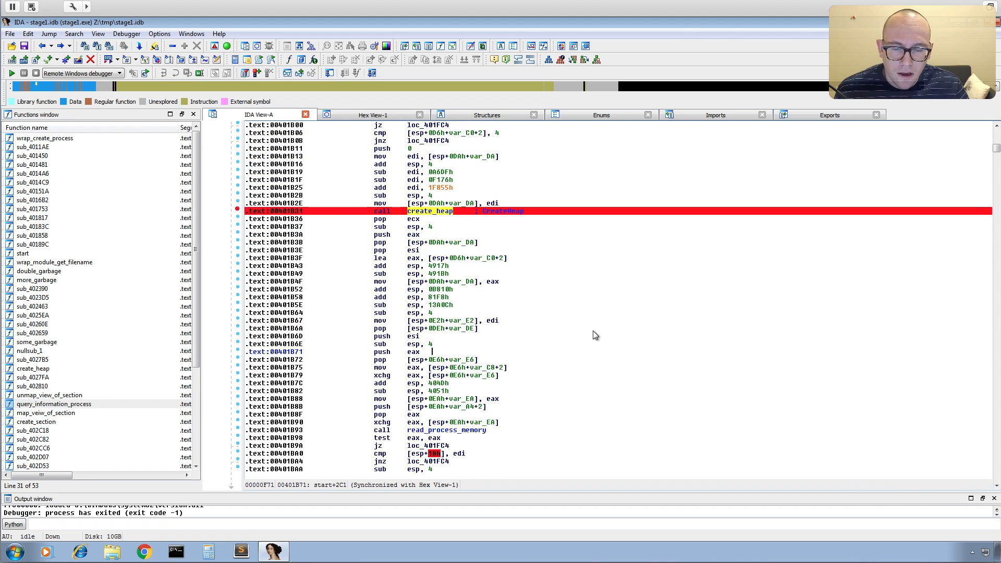
{"action": "scroll", "coordinate": [595, 335], "scroll_direction": "down", "scroll_amount": 1}
{"action": "scroll", "coordinate": [596, 335], "scroll_direction": "up", "scroll_amount": 7}
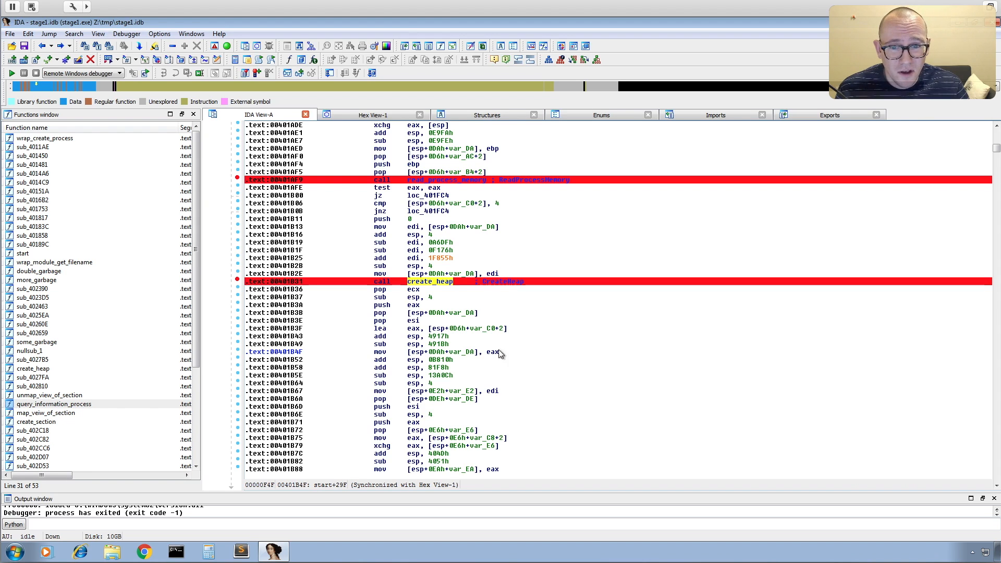
{"action": "mouse_move", "coordinate": [497, 333]}
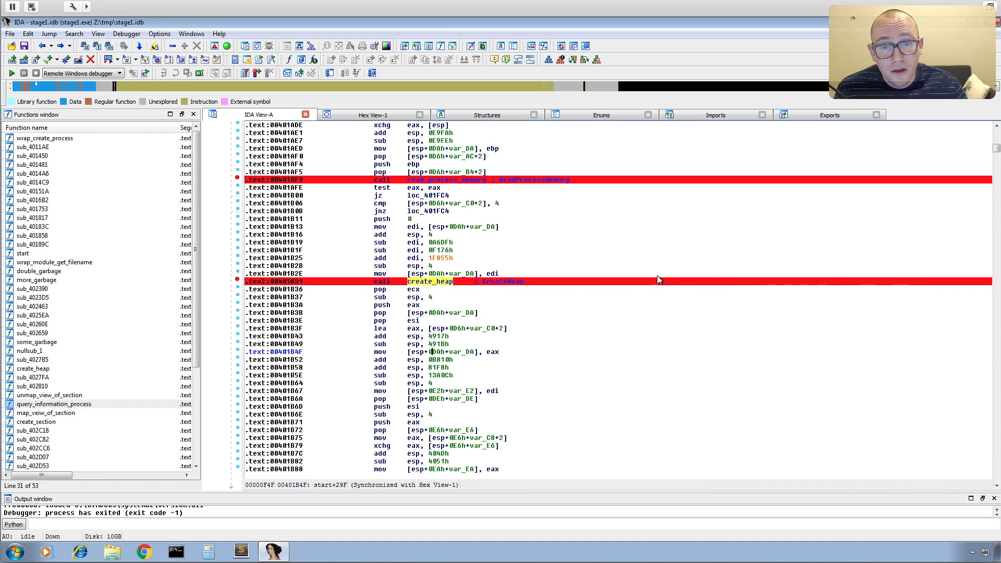
{"action": "scroll", "coordinate": [511, 302], "scroll_direction": "down", "scroll_amount": 15}
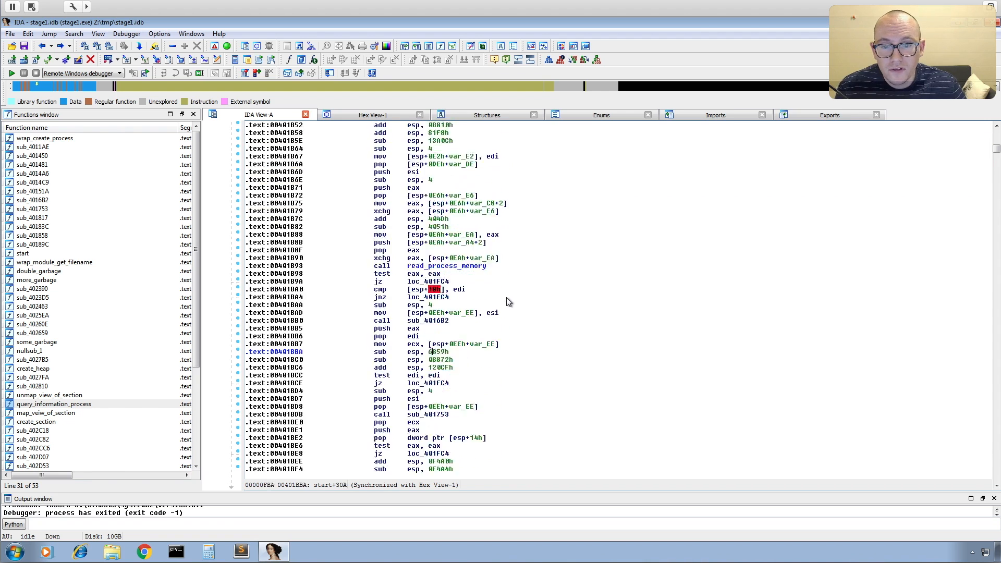
{"action": "scroll", "coordinate": [379, 278], "scroll_direction": "down", "scroll_amount": 20}
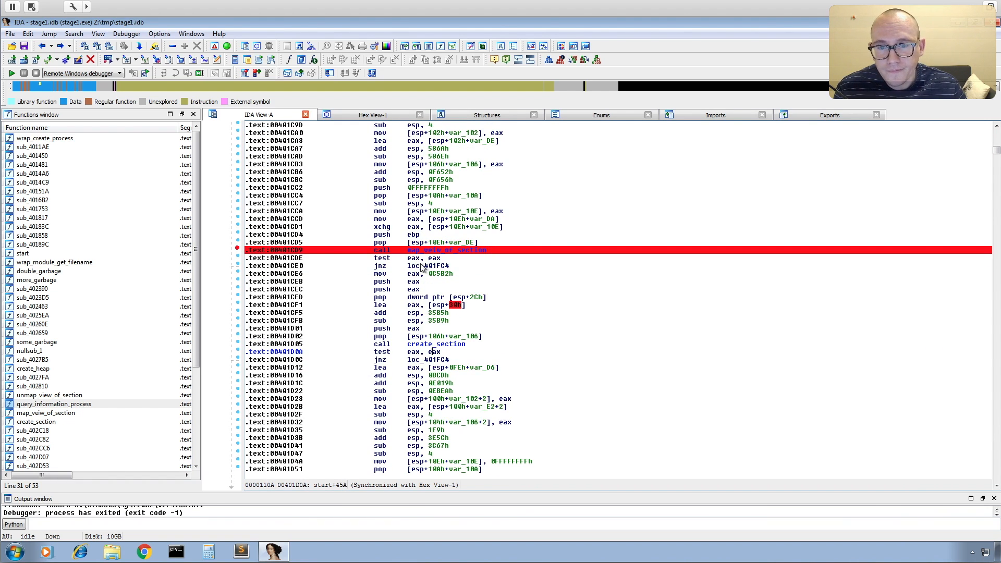
Open map_veiw_of_section, examine it from its header to the closing call eax, and return to its call in start
{"action": "double_click", "coordinate": [432, 251]}
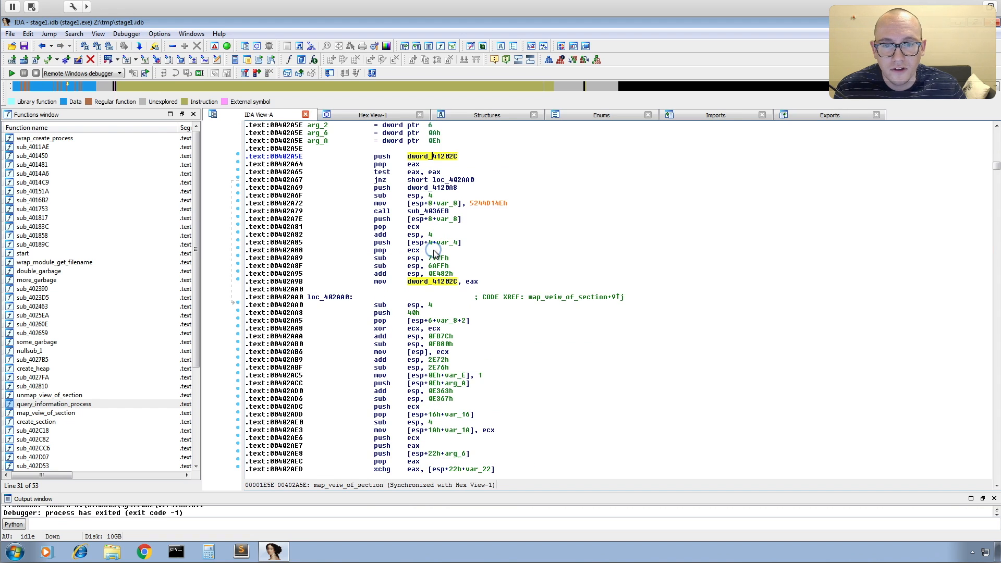
{"action": "scroll", "coordinate": [556, 222], "scroll_direction": "down", "scroll_amount": 6}
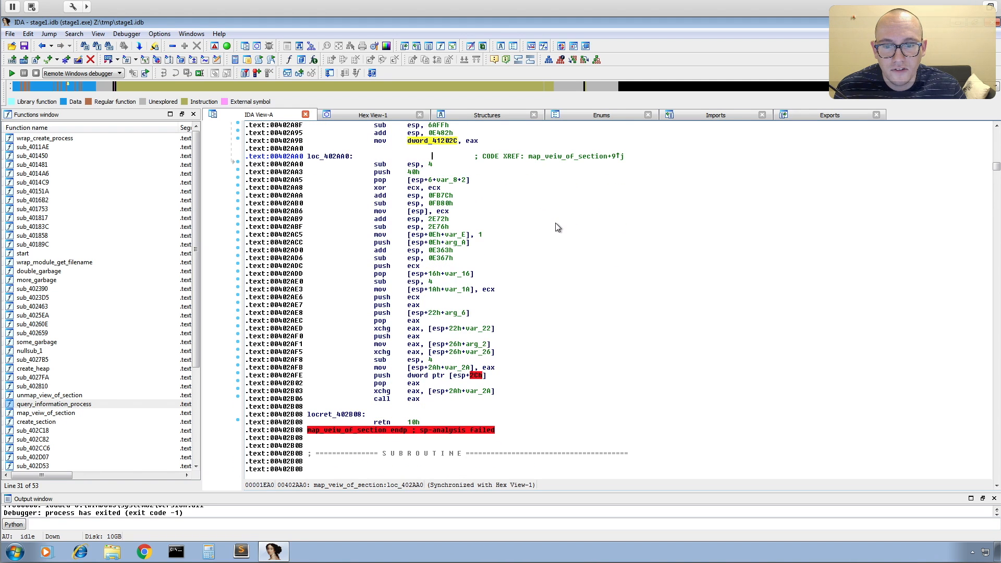
{"action": "left_click", "coordinate": [400, 399]}
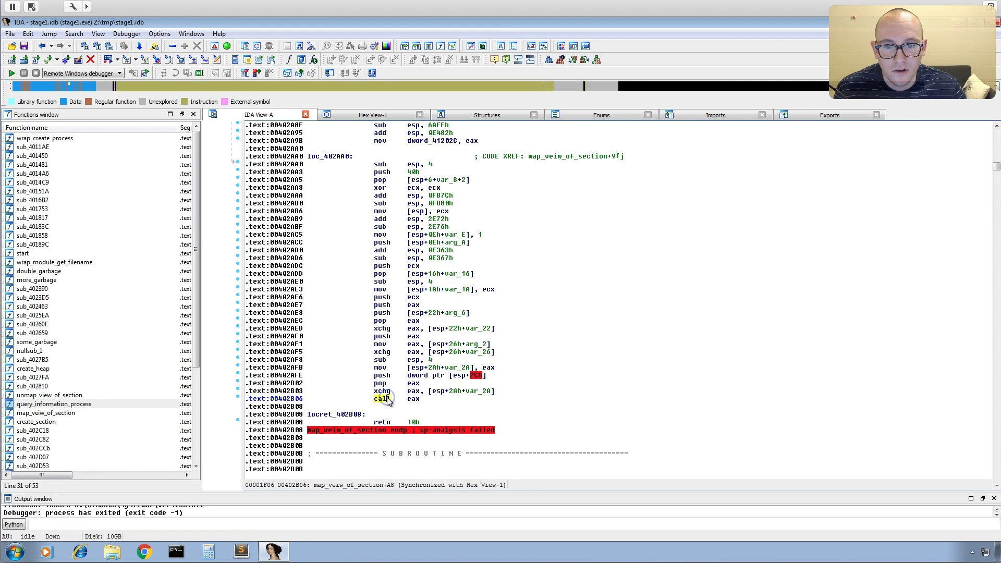
{"action": "left_click", "coordinate": [414, 399]}
{"action": "scroll", "coordinate": [594, 394], "scroll_direction": "up", "scroll_amount": 3}
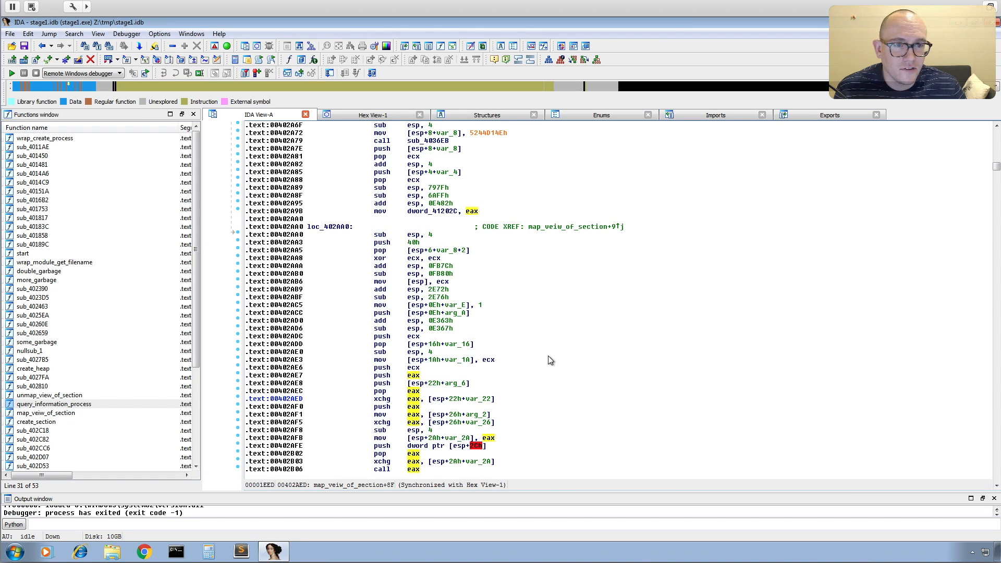
{"action": "scroll", "coordinate": [509, 380], "scroll_direction": "down", "scroll_amount": 4}
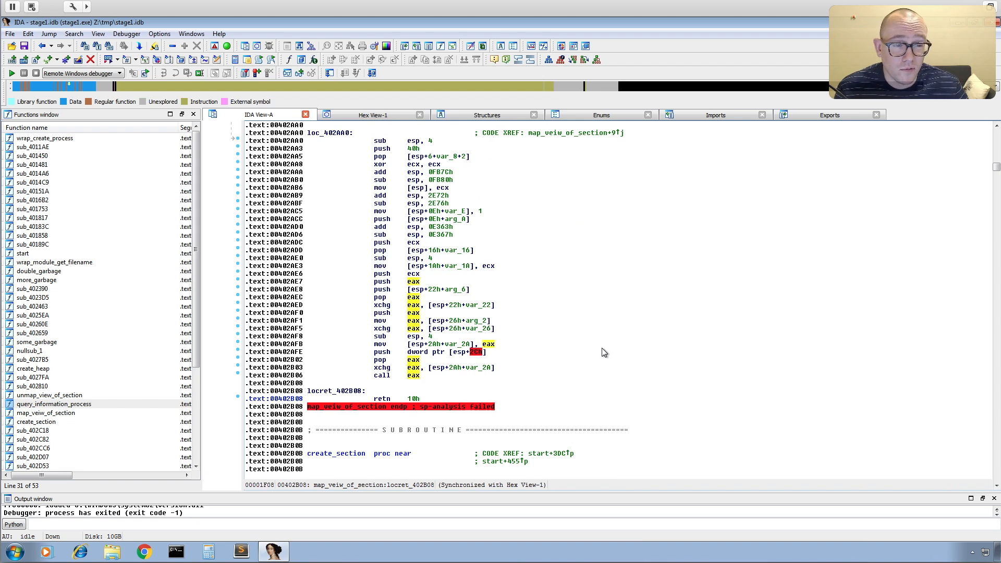
{"action": "scroll", "coordinate": [604, 348], "scroll_direction": "up", "scroll_amount": 15}
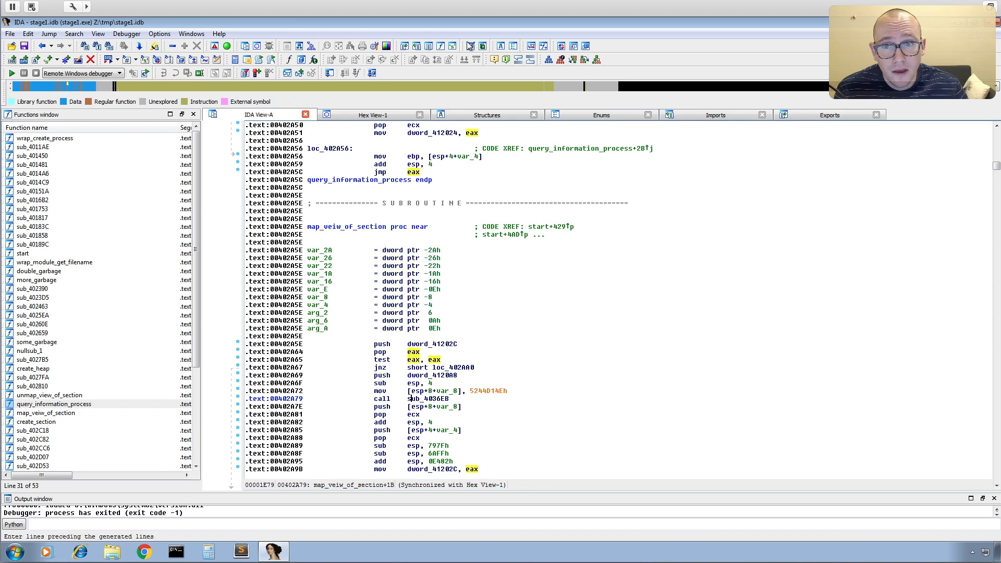
{"action": "left_click", "coordinate": [45, 49]}
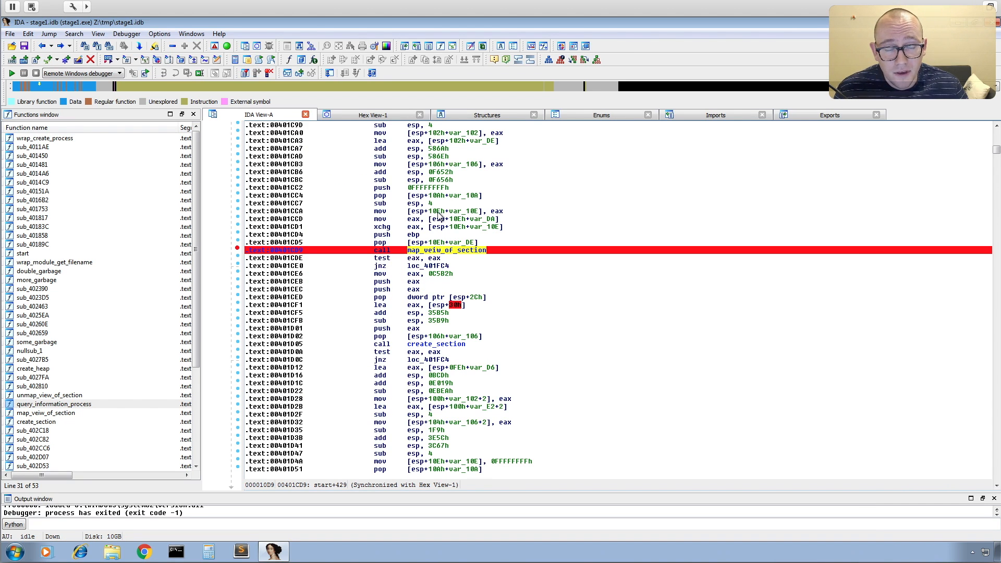
Switch to the Hybrid Analysis report in Chrome and open the API calls of the funfun.exe process
{"action": "key", "text": "ctrl+Right"}
{"action": "key", "text": "ctrl+Right"}
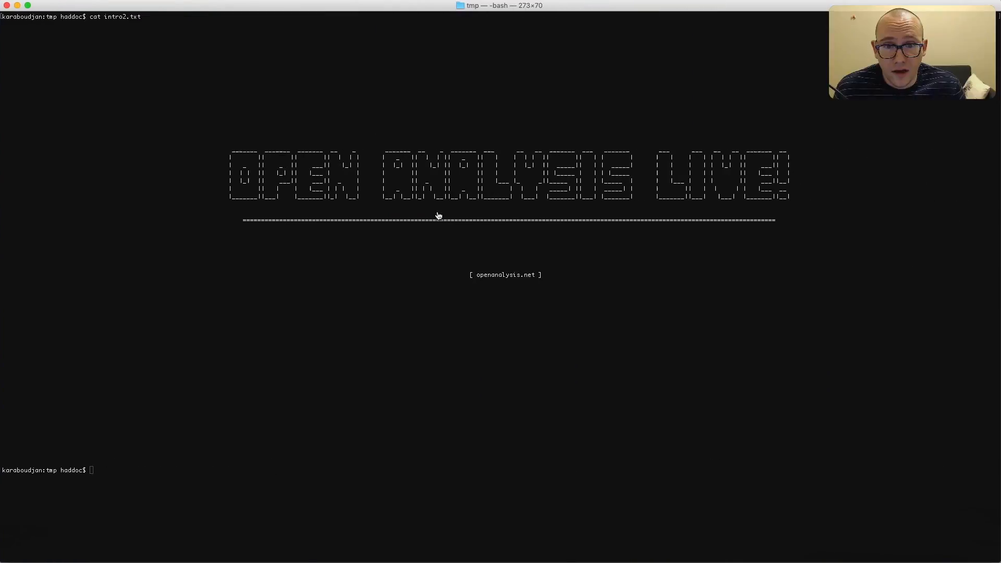
{"action": "key", "text": "ctrl+Left"}
{"action": "key", "text": "ctrl+Left"}
{"action": "key", "text": "ctrl+Left"}
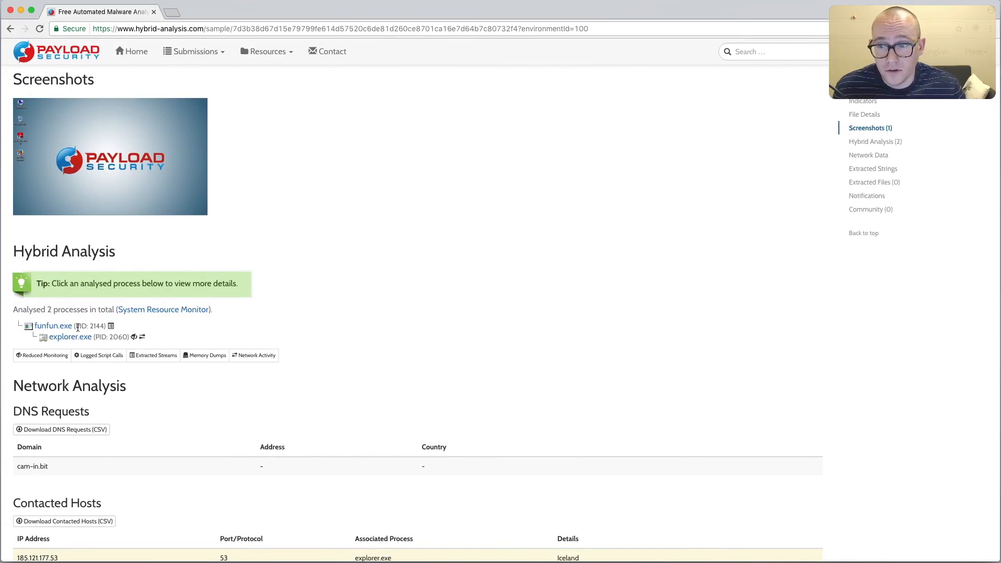
{"action": "left_click", "coordinate": [63, 326]}
{"action": "left_click", "coordinate": [218, 111]}
Go to page 5 of the funfun.exe API calls and locate the NtResumeThread call near the end
{"action": "scroll", "coordinate": [481, 318], "scroll_direction": "down", "scroll_amount": 10}
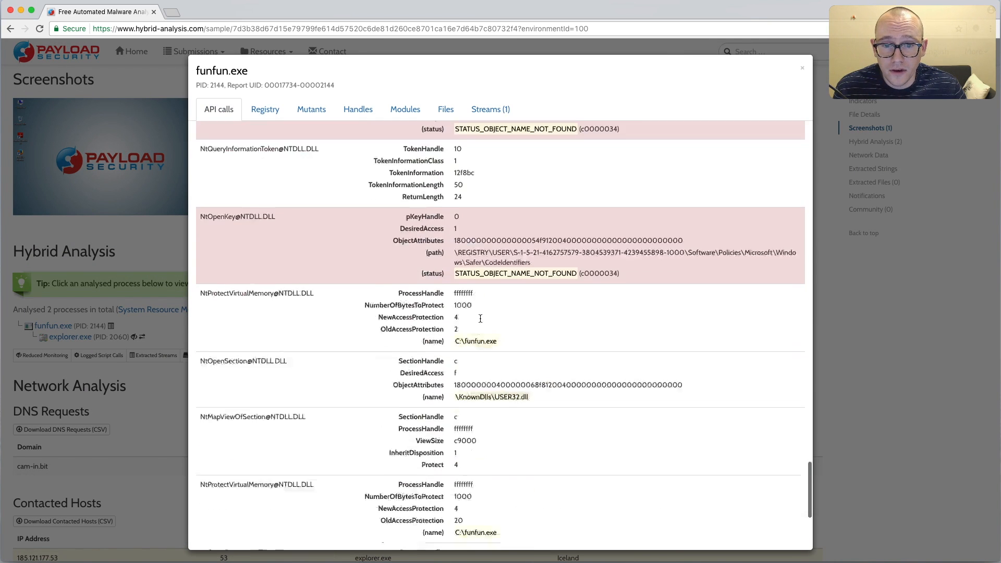
{"action": "scroll", "coordinate": [481, 319], "scroll_direction": "down", "scroll_amount": 5}
{"action": "left_click", "coordinate": [541, 540]}
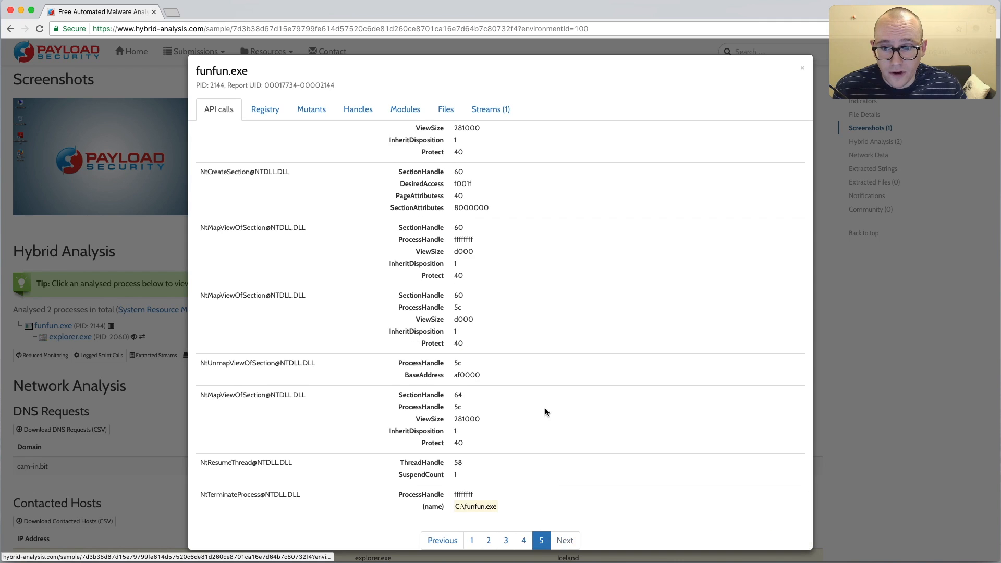
{"action": "scroll", "coordinate": [542, 412], "scroll_direction": "down", "scroll_amount": 1}
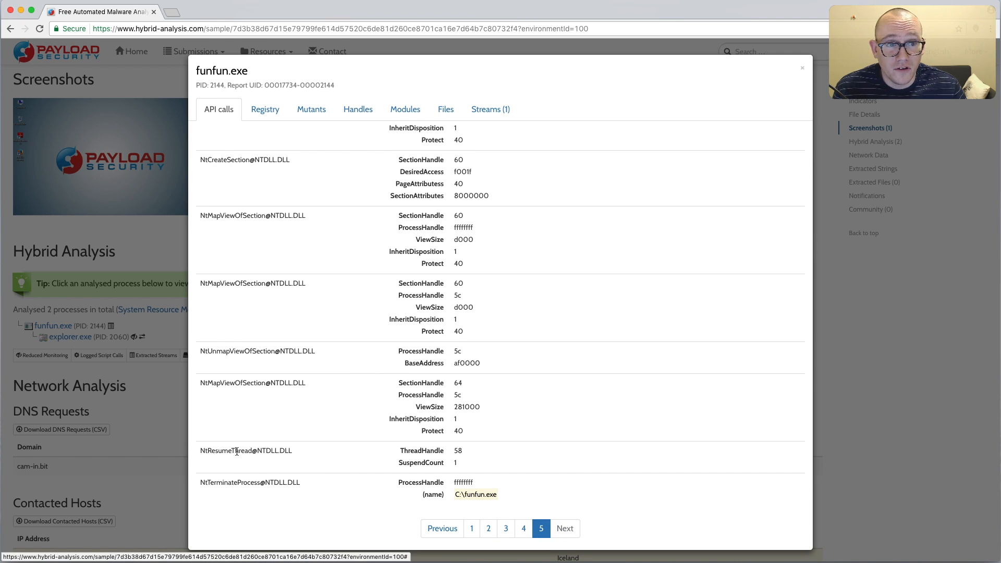
{"action": "left_click_drag", "start_coordinate": [255, 449], "coordinate": [188, 450]}
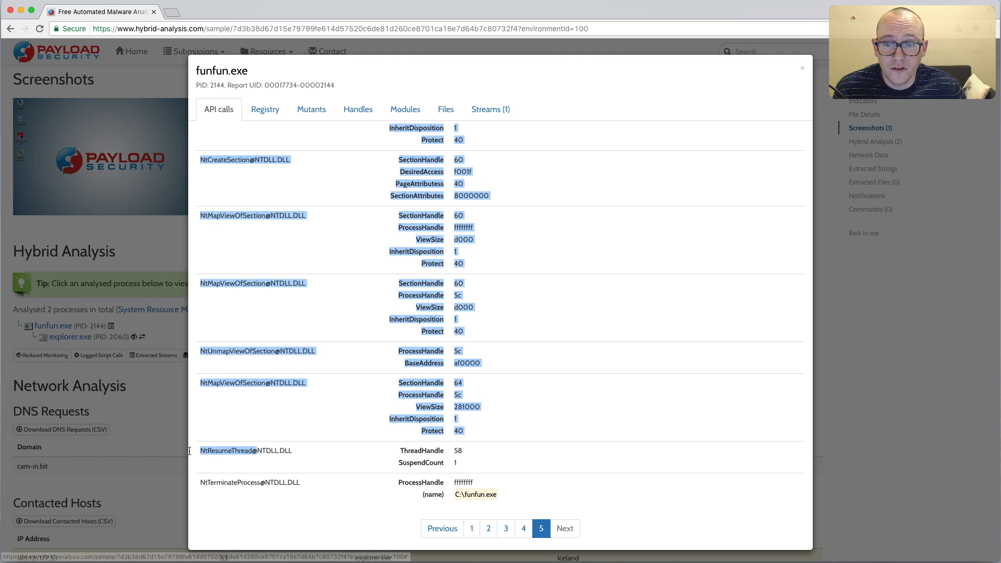
{"action": "left_click", "coordinate": [233, 452]}
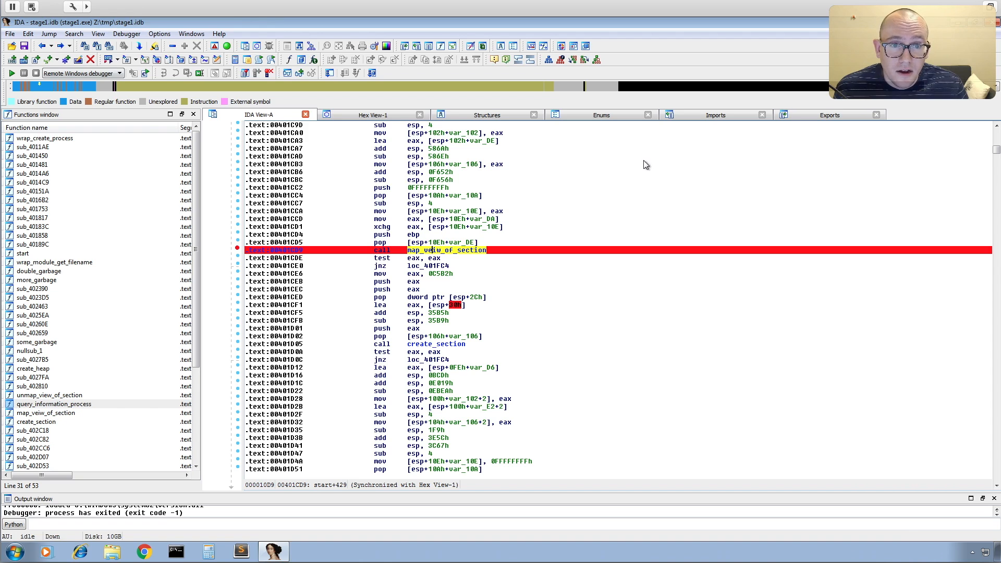
Switch to IDA, start debugging stage1.exe and list the functions of ntdll.dll sorted by name
{"action": "left_click", "coordinate": [12, 74]}
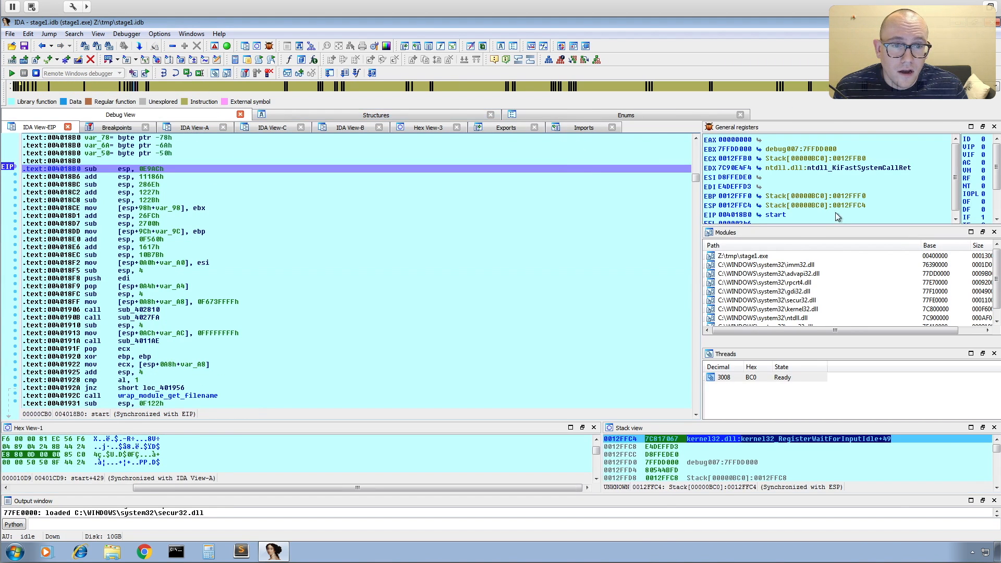
{"action": "double_click", "coordinate": [807, 319]}
{"action": "left_click", "coordinate": [792, 244]}
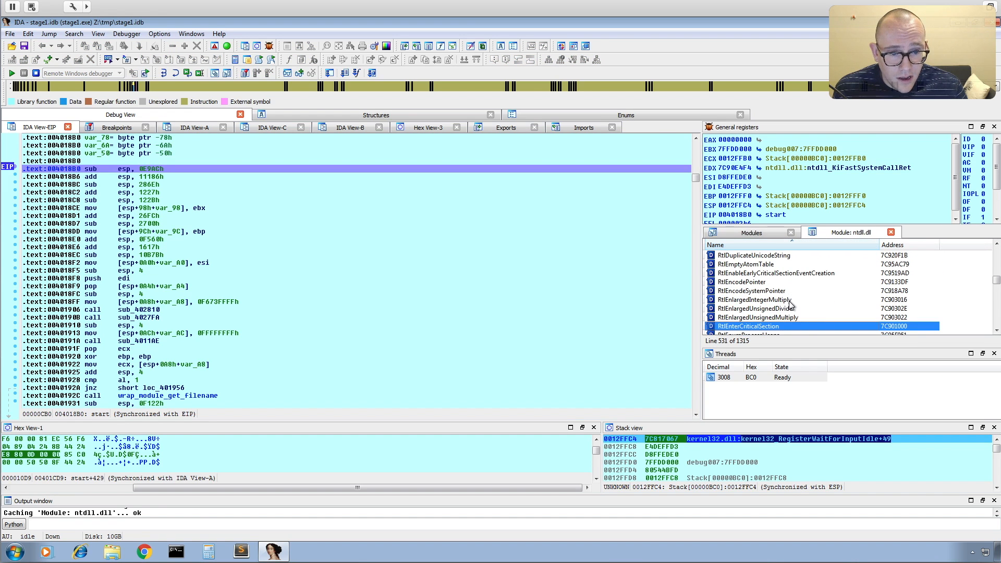
Find NtResumeThread among the ntdll.dll functions, open its code and add a breakpoint on its first instruction
{"action": "scroll", "coordinate": [790, 304], "scroll_direction": "up", "scroll_amount": 20}
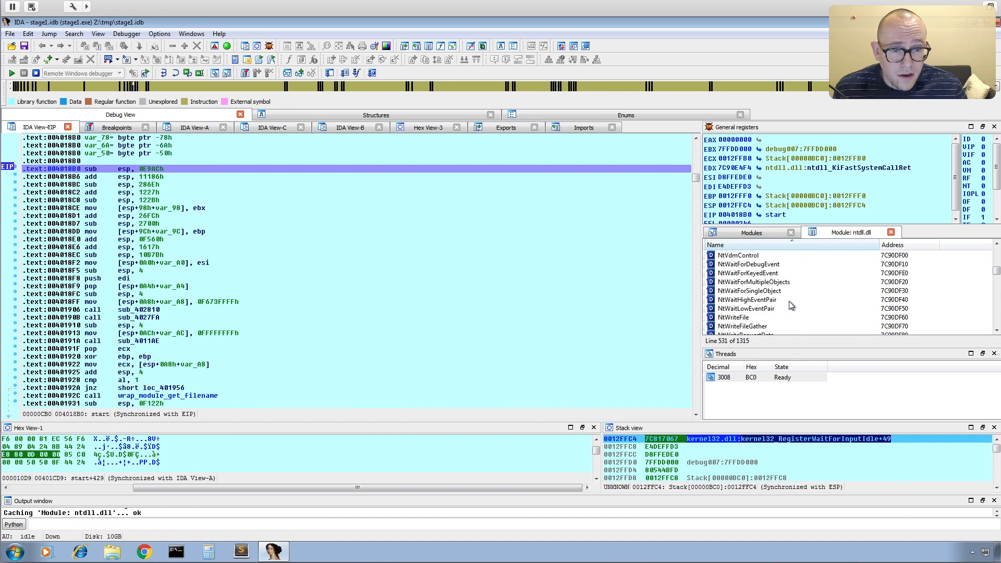
{"action": "scroll", "coordinate": [789, 305], "scroll_direction": "up", "scroll_amount": 5}
{"action": "scroll", "coordinate": [789, 305], "scroll_direction": "up", "scroll_amount": 20}
{"action": "scroll", "coordinate": [789, 305], "scroll_direction": "down", "scroll_amount": 5}
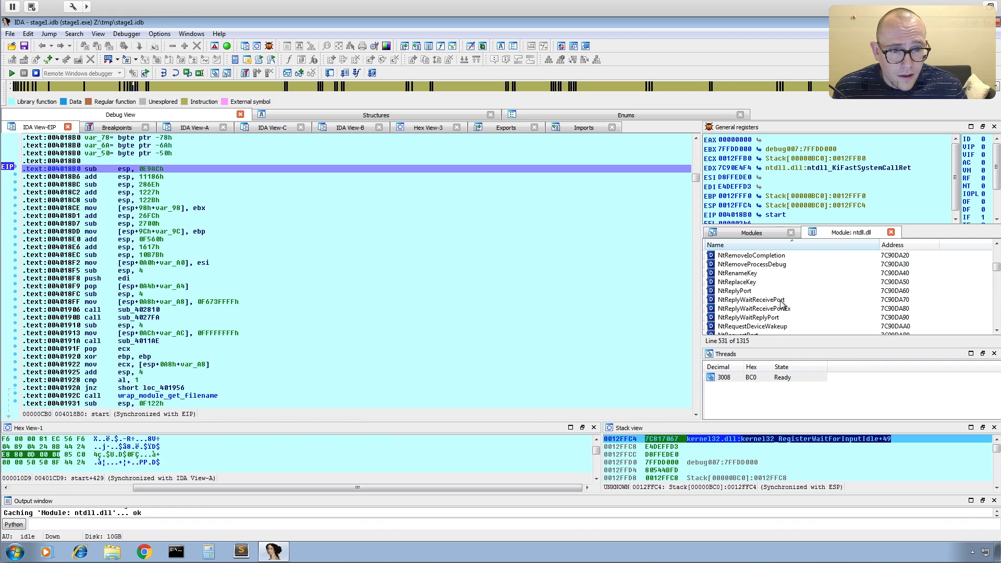
{"action": "scroll", "coordinate": [782, 303], "scroll_direction": "down", "scroll_amount": 2}
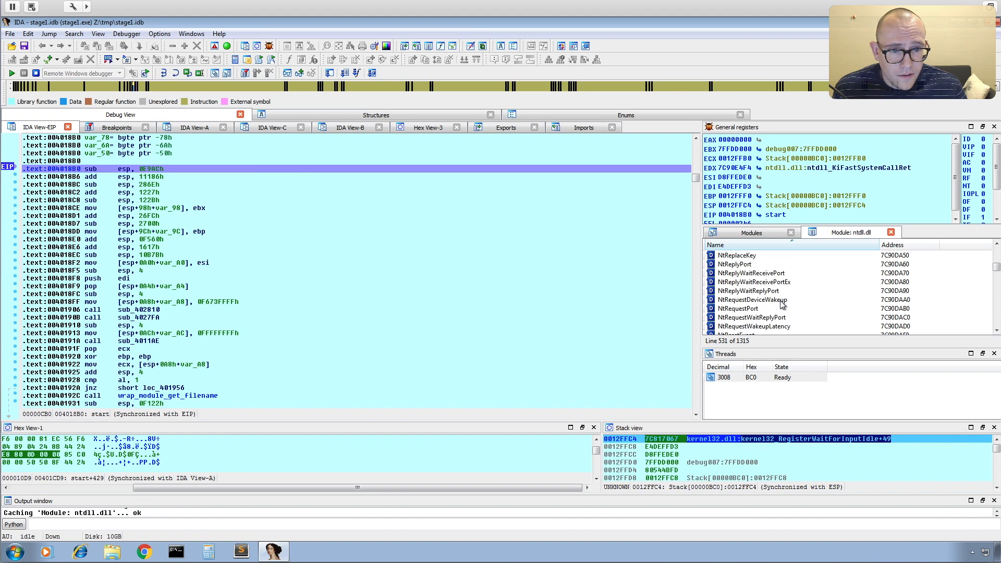
{"action": "scroll", "coordinate": [782, 304], "scroll_direction": "down", "scroll_amount": 1}
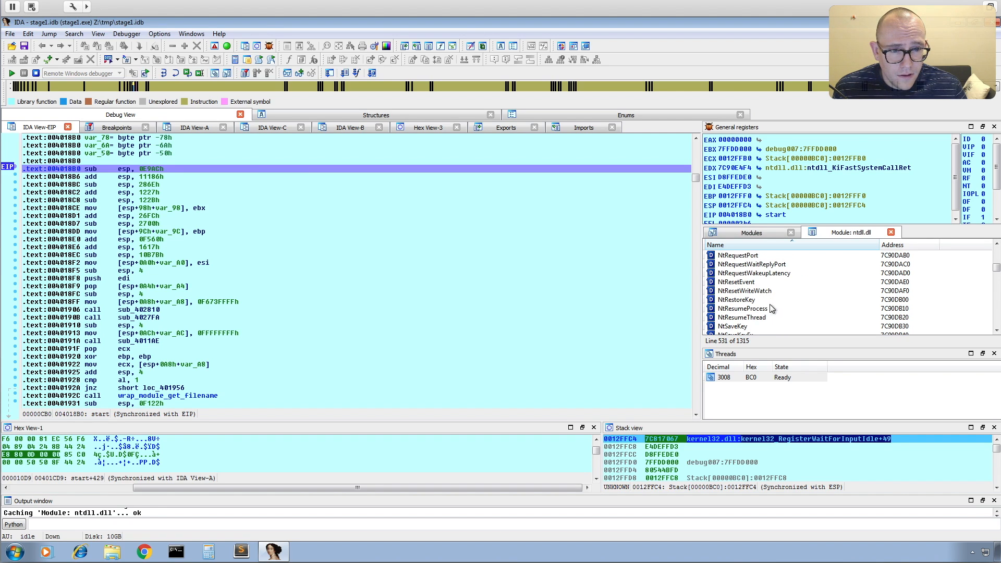
{"action": "double_click", "coordinate": [747, 317]}
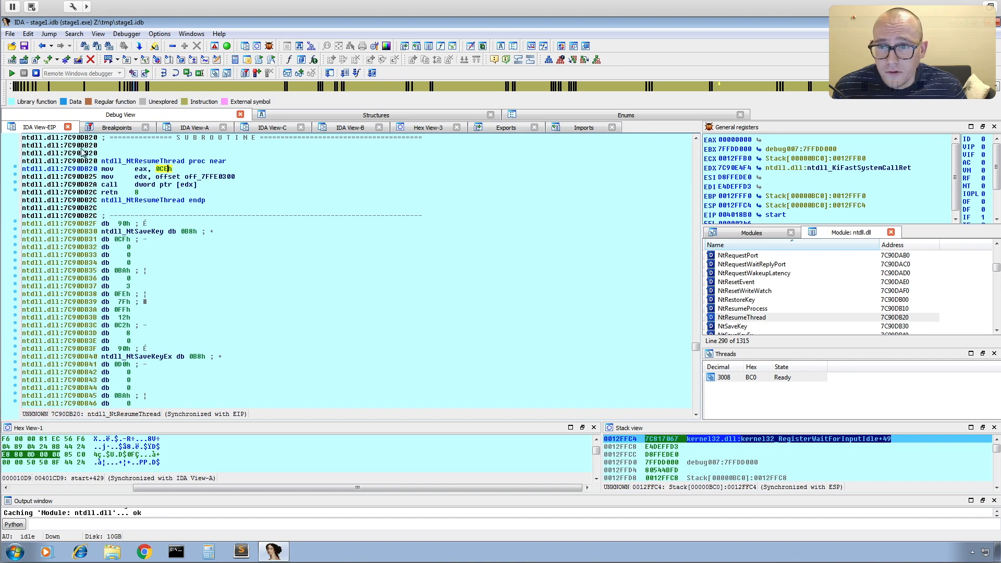
{"action": "right_click", "coordinate": [165, 168]}
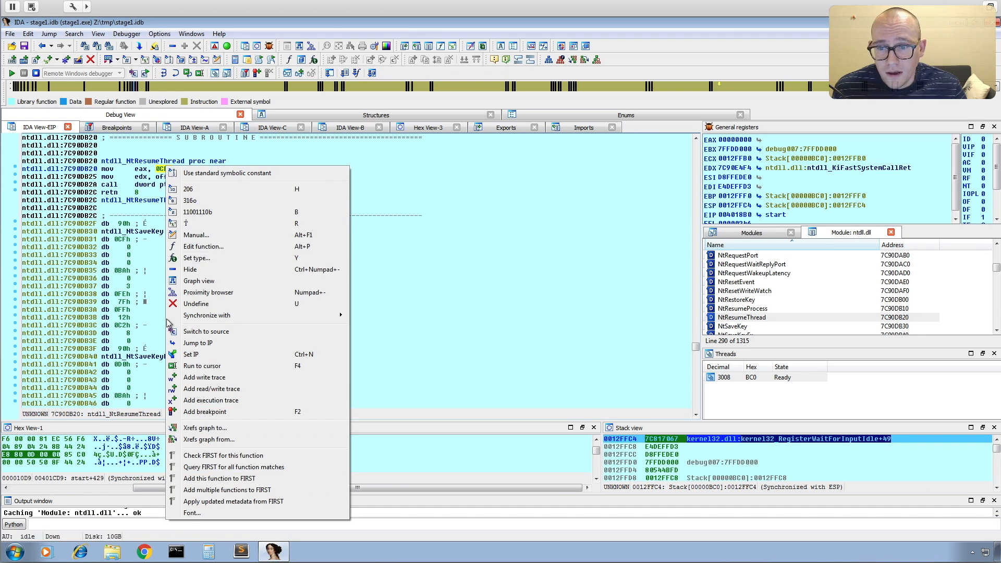
{"action": "left_click", "coordinate": [213, 413]}
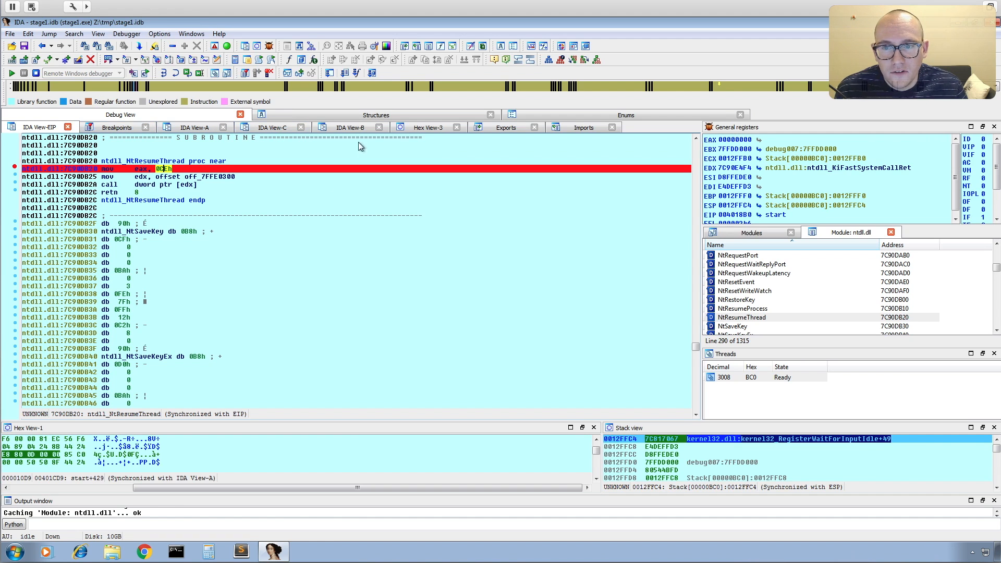
Check the imports and exports of stage1.exe and jump to its start entry point
{"action": "left_click", "coordinate": [568, 128]}
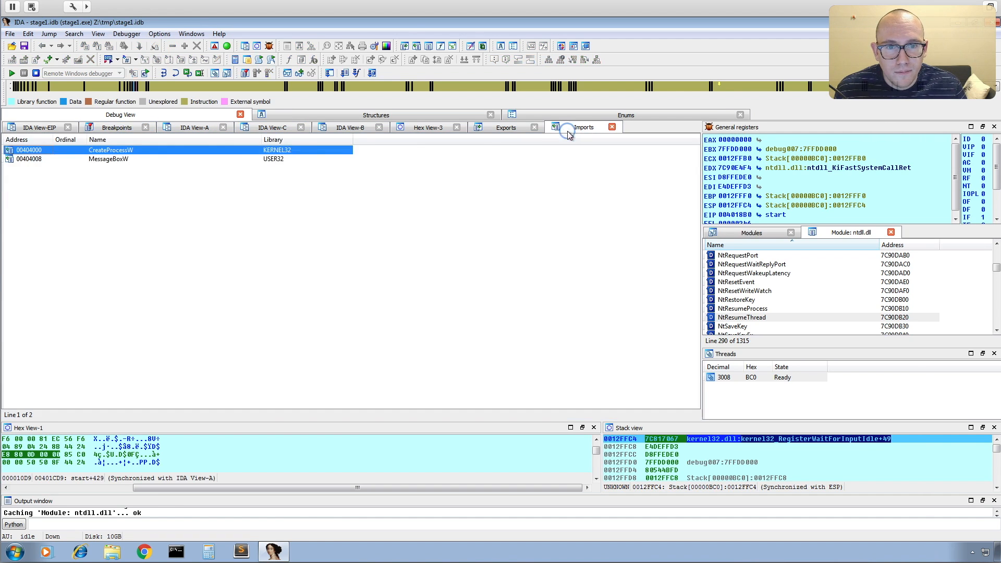
{"action": "left_click", "coordinate": [504, 127]}
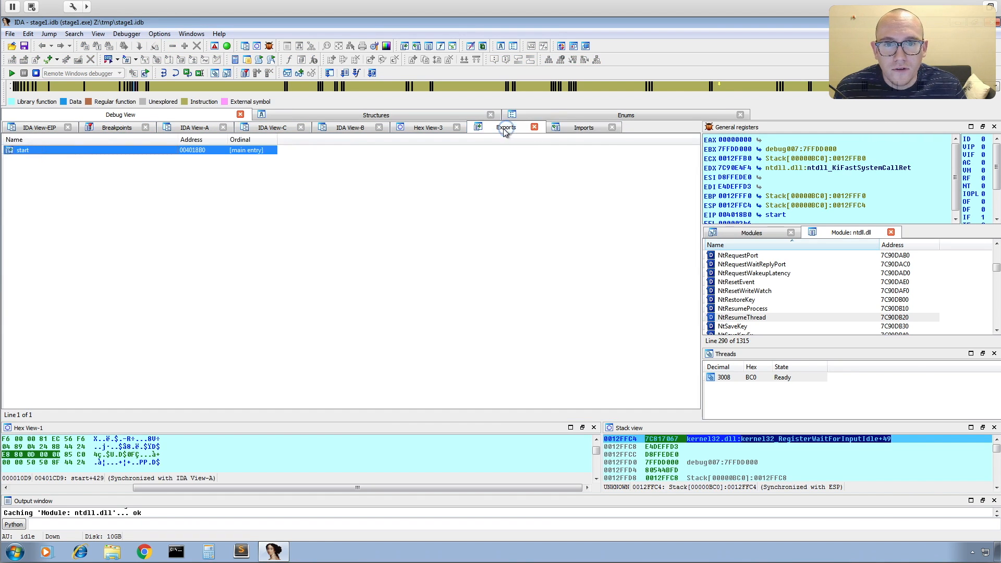
{"action": "double_click", "coordinate": [21, 150]}
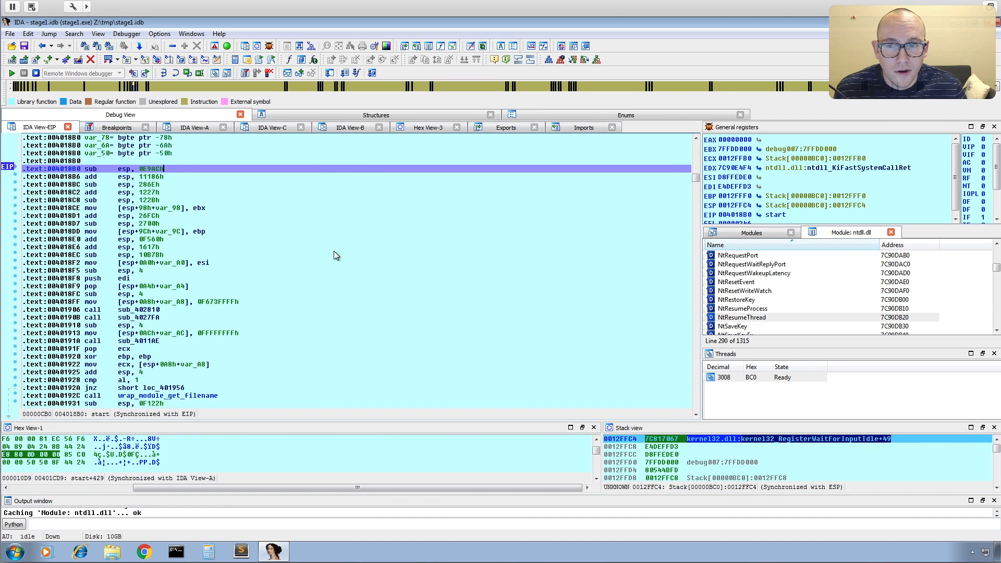
Review the code around the start entry point, jump to start again from the exports, and stop debugging stage1.exe
{"action": "scroll", "coordinate": [267, 244], "scroll_direction": "up", "scroll_amount": 15}
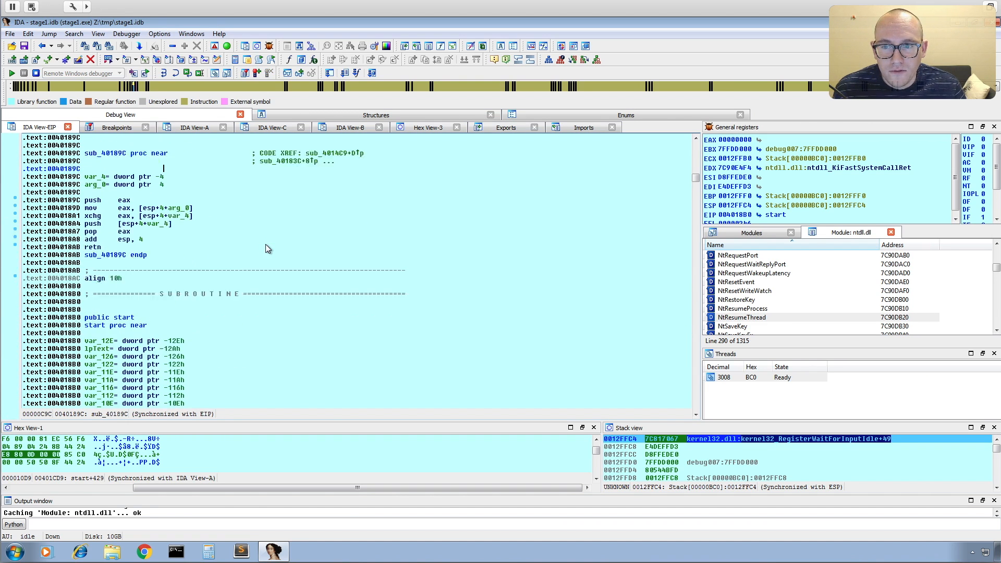
{"action": "scroll", "coordinate": [265, 248], "scroll_direction": "down", "scroll_amount": 1}
{"action": "scroll", "coordinate": [379, 278], "scroll_direction": "down", "scroll_amount": 8}
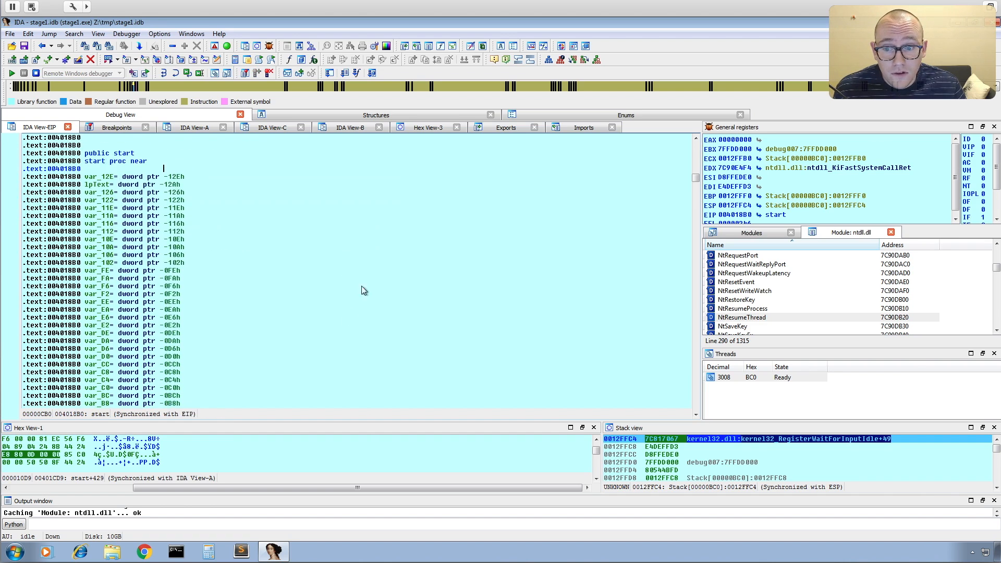
{"action": "left_click_drag", "start_coordinate": [347, 493], "coordinate": [367, 489]}
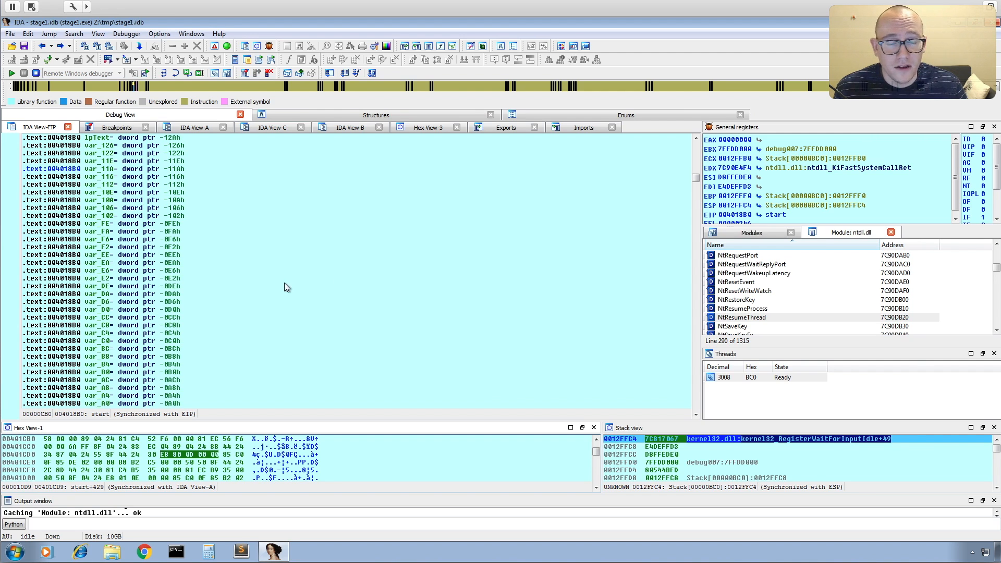
{"action": "scroll", "coordinate": [320, 311], "scroll_direction": "up", "scroll_amount": 20}
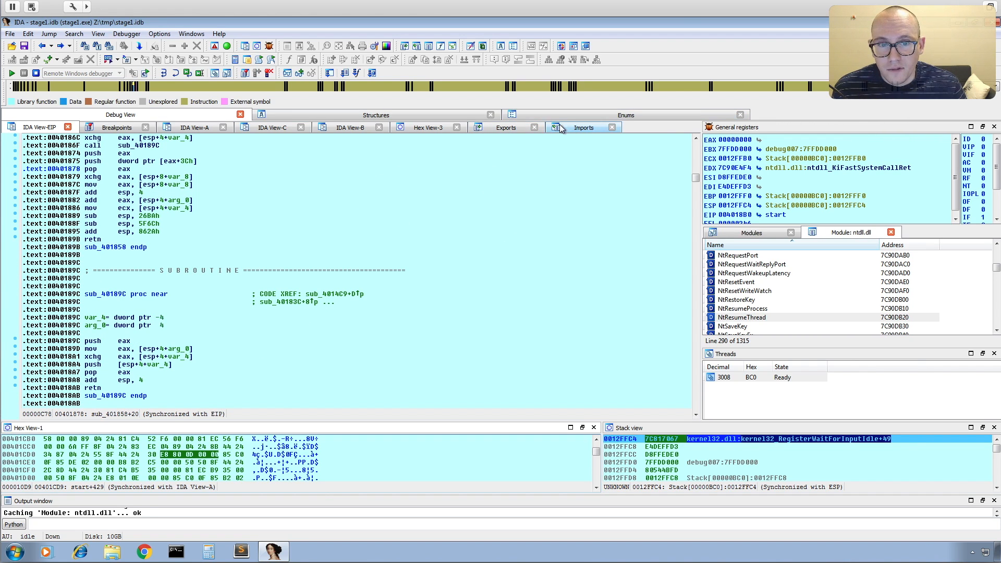
{"action": "left_click", "coordinate": [504, 127]}
{"action": "double_click", "coordinate": [24, 150]}
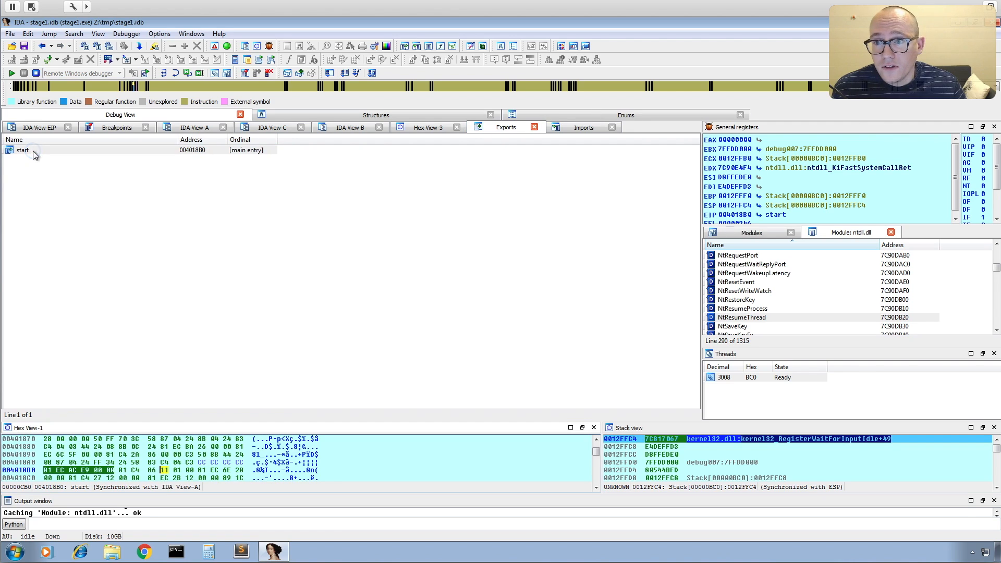
{"action": "left_click", "coordinate": [53, 129]}
{"action": "left_click", "coordinate": [35, 73]}
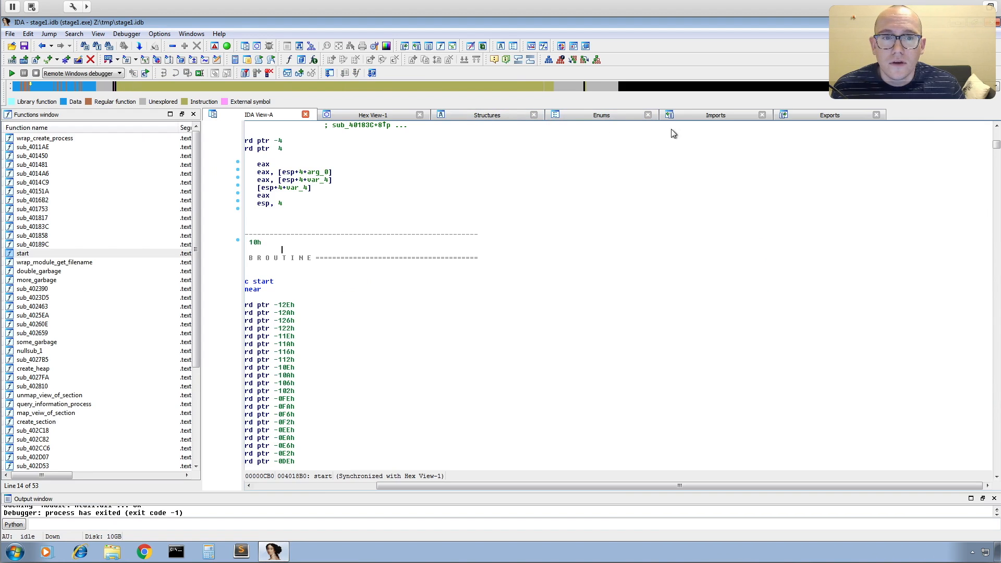
Check the exports of stage1.exe and return to the disassembly of start with its address column in view
{"action": "left_click", "coordinate": [834, 117]}
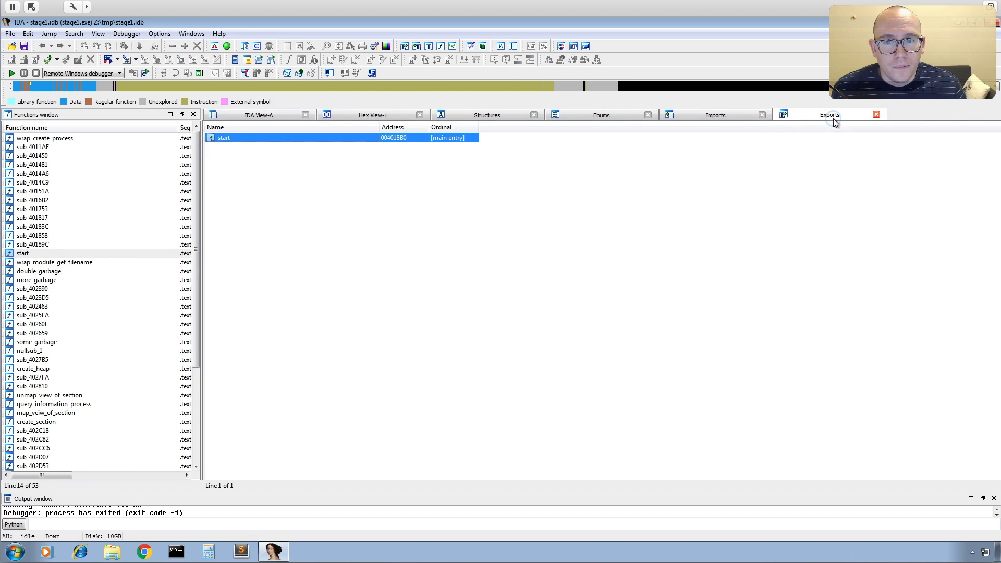
{"action": "left_click", "coordinate": [216, 116]}
{"action": "left_click_drag", "start_coordinate": [436, 487], "coordinate": [305, 486]}
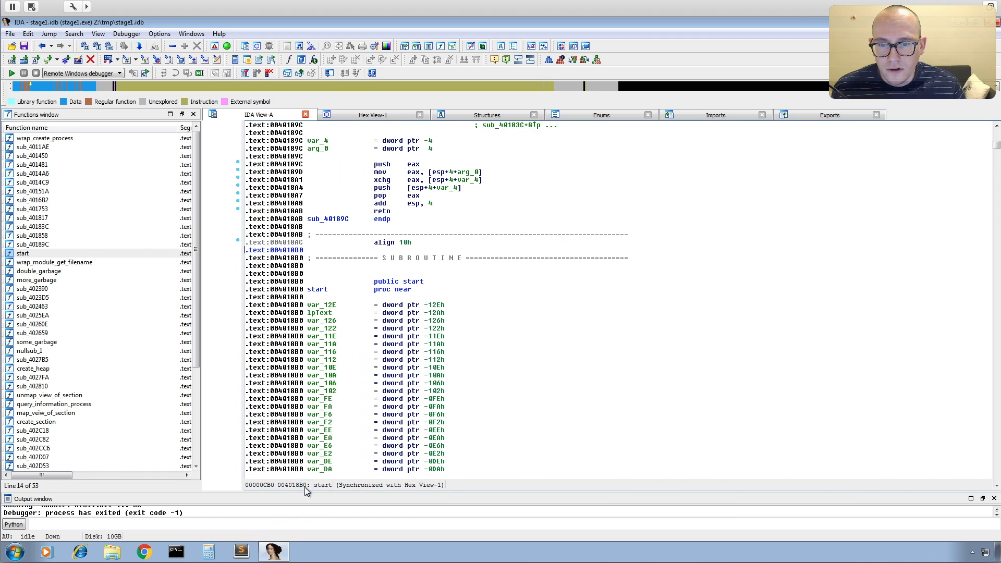
Find the call to wrap_create_process in the start function and delete its breakpoint
{"action": "scroll", "coordinate": [492, 421], "scroll_direction": "down", "scroll_amount": 6}
{"action": "scroll", "coordinate": [492, 422], "scroll_direction": "down", "scroll_amount": 15}
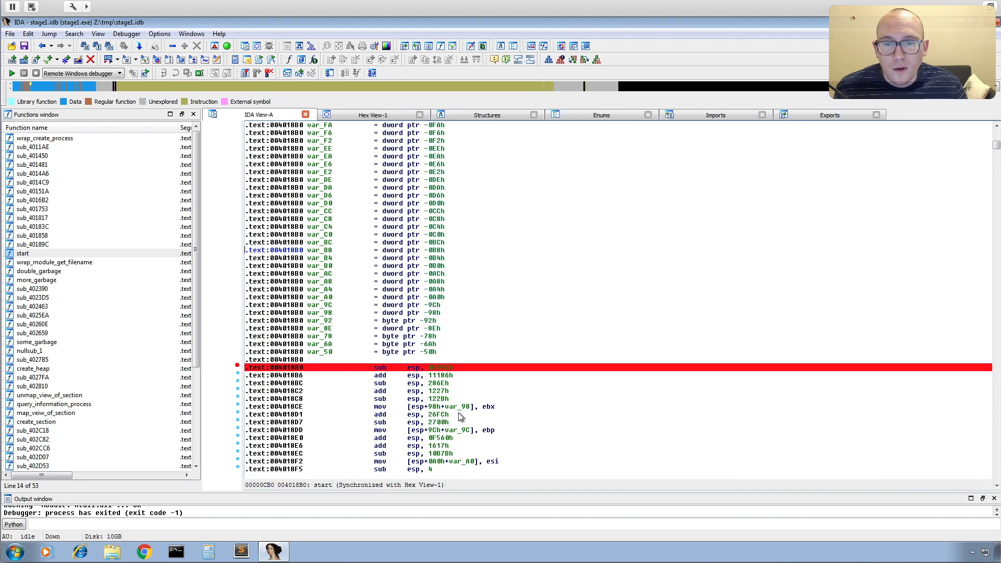
{"action": "scroll", "coordinate": [476, 385], "scroll_direction": "down", "scroll_amount": 3}
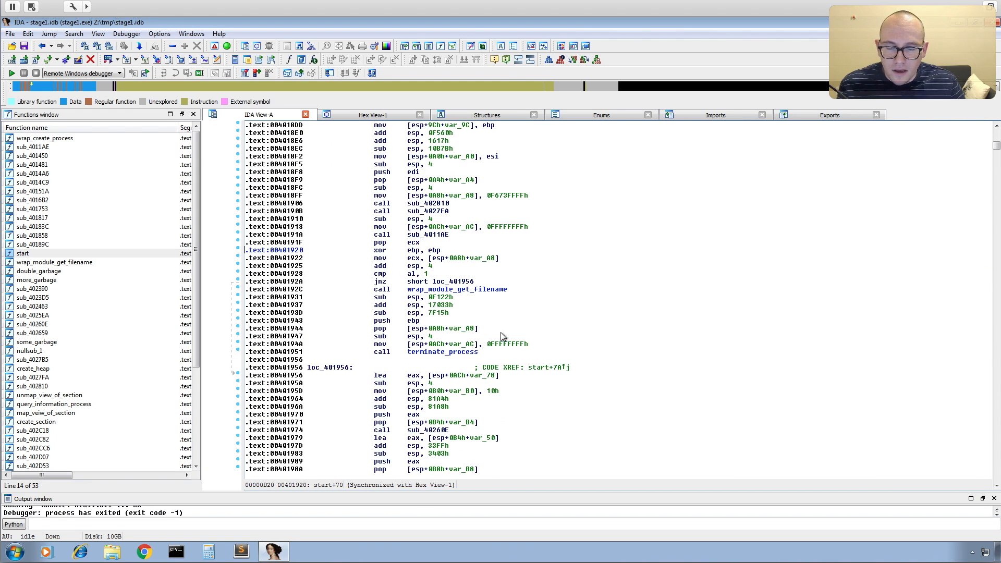
{"action": "scroll", "coordinate": [571, 275], "scroll_direction": "down", "scroll_amount": 15}
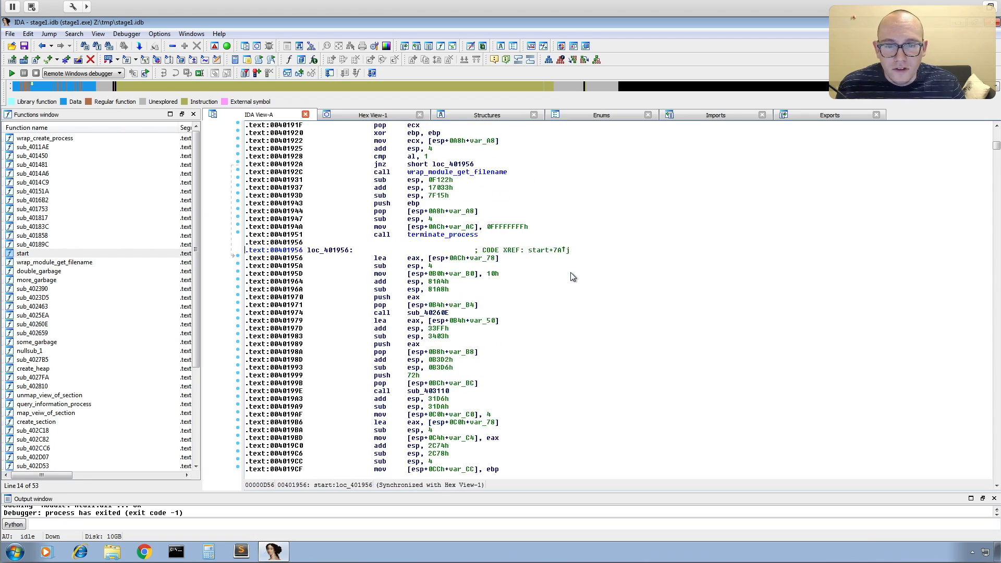
{"action": "scroll", "coordinate": [570, 276], "scroll_direction": "down", "scroll_amount": 9}
{"action": "scroll", "coordinate": [571, 276], "scroll_direction": "up", "scroll_amount": 9}
{"action": "scroll", "coordinate": [570, 276], "scroll_direction": "down", "scroll_amount": 9}
{"action": "scroll", "coordinate": [572, 276], "scroll_direction": "up", "scroll_amount": 4}
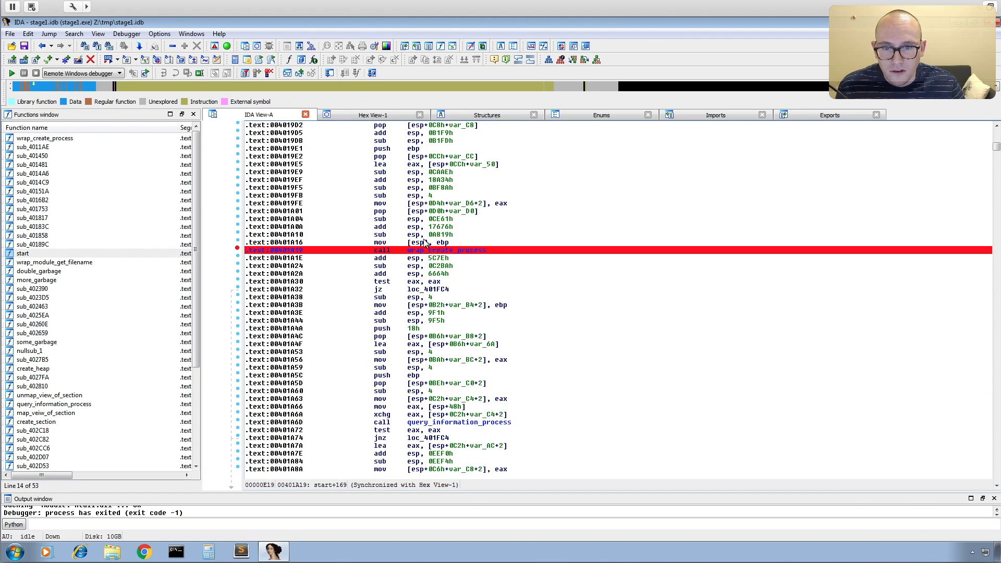
{"action": "right_click", "coordinate": [480, 253]}
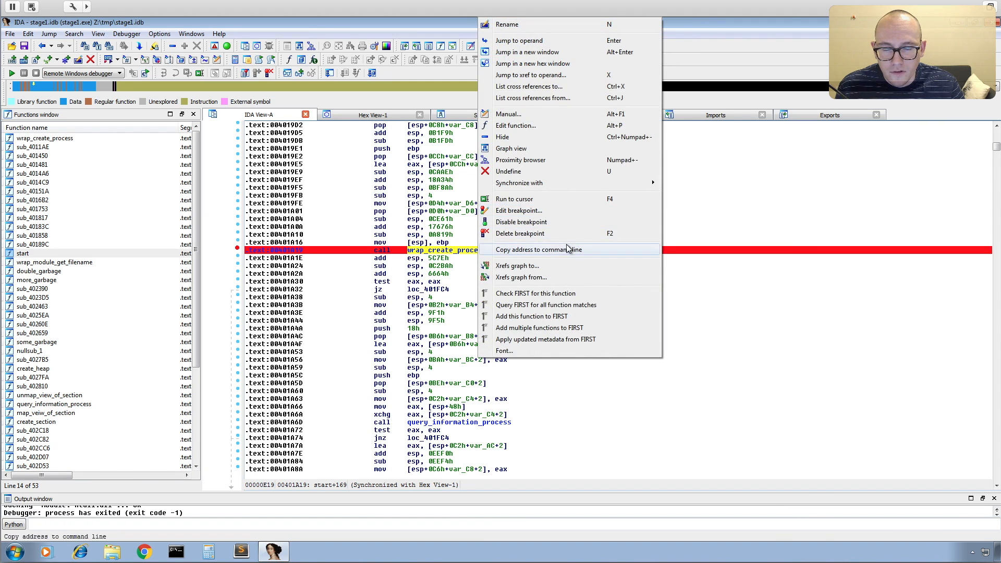
{"action": "left_click", "coordinate": [555, 233]}
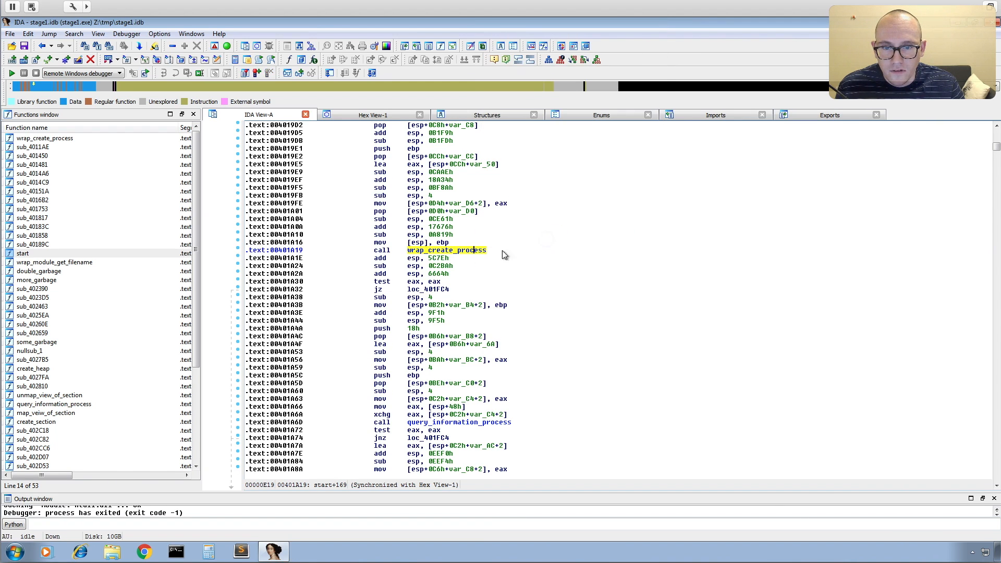
Open wrap_create_process, delete the breakpoint on its CreateProcessW call, and go back to the start function
{"action": "double_click", "coordinate": [471, 251]}
{"action": "scroll", "coordinate": [539, 243], "scroll_direction": "down", "scroll_amount": 15}
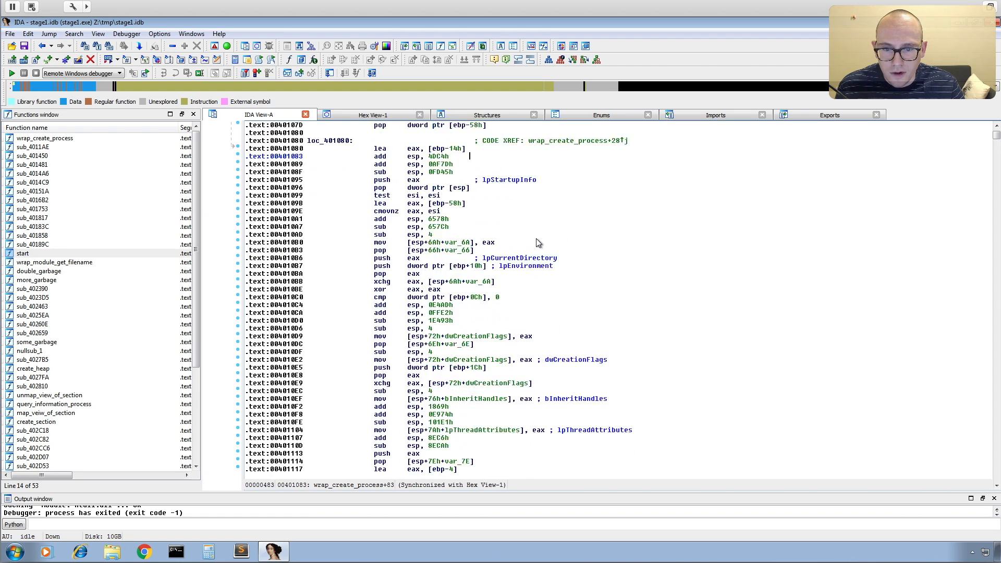
{"action": "right_click", "coordinate": [468, 290]}
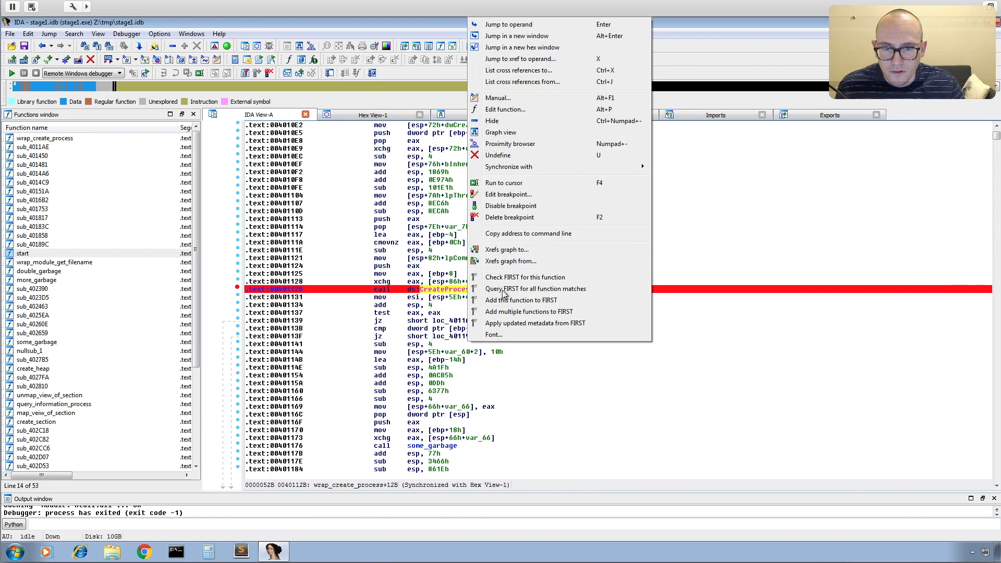
{"action": "left_click", "coordinate": [557, 217]}
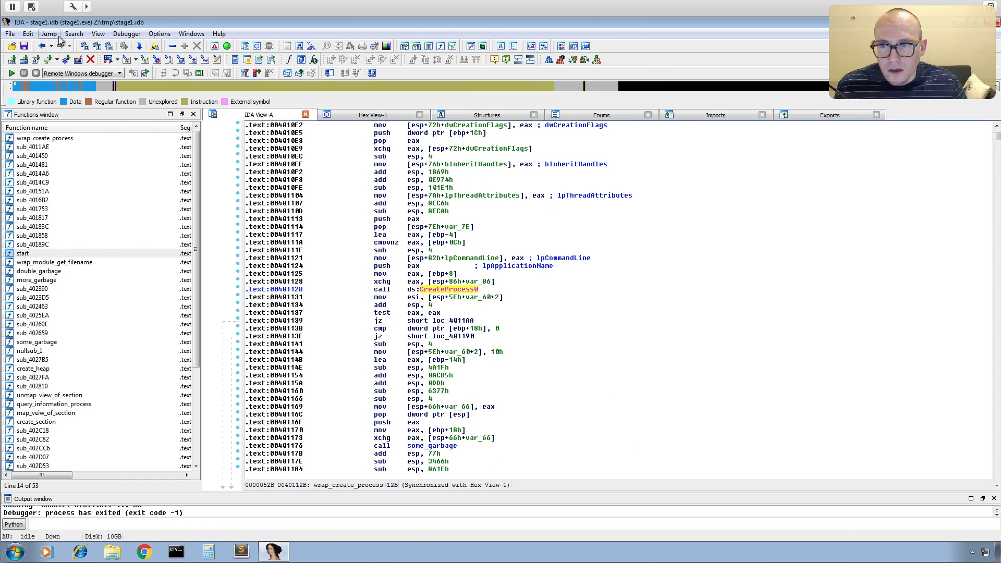
{"action": "left_click", "coordinate": [42, 45]}
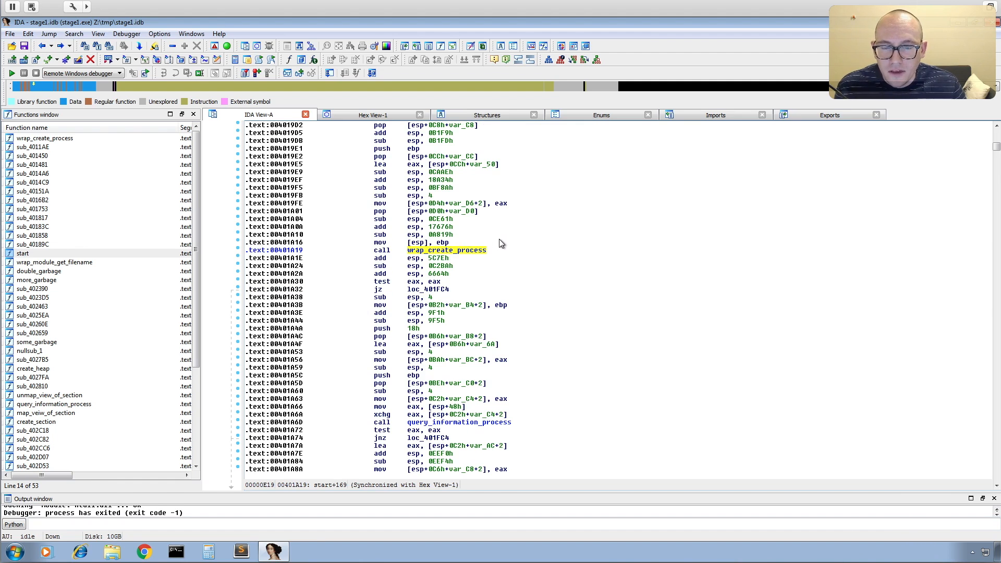
Delete the breakpoints on the read_process_memory call at 00401AF9 and the create_heap call at 00401B31 in start
{"action": "scroll", "coordinate": [503, 236], "scroll_direction": "down", "scroll_amount": 4}
{"action": "scroll", "coordinate": [502, 236], "scroll_direction": "down", "scroll_amount": 2}
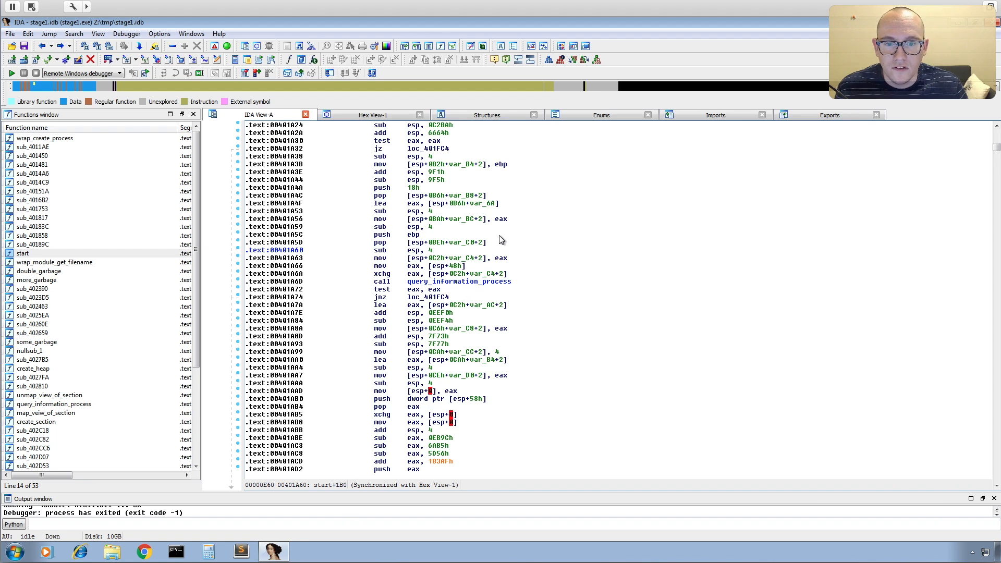
{"action": "scroll", "coordinate": [502, 260], "scroll_direction": "down", "scroll_amount": 3}
{"action": "scroll", "coordinate": [499, 260], "scroll_direction": "down", "scroll_amount": 11}
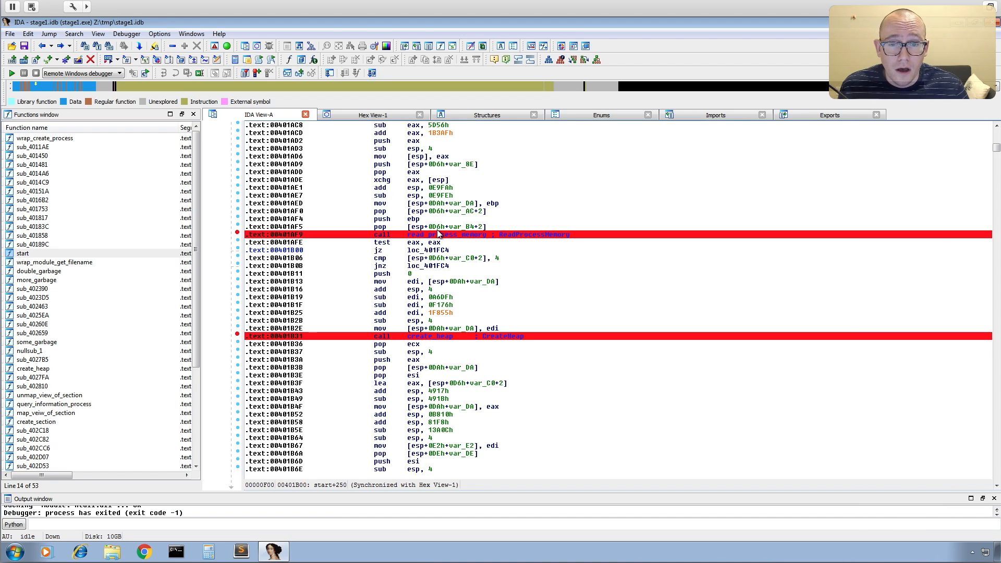
{"action": "right_click", "coordinate": [489, 237]}
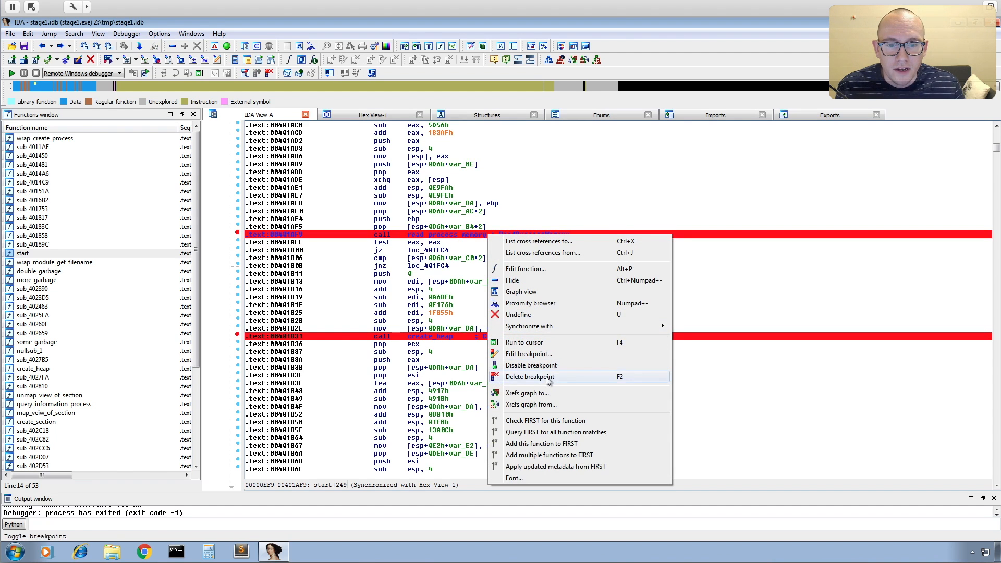
{"action": "left_click", "coordinate": [545, 377]}
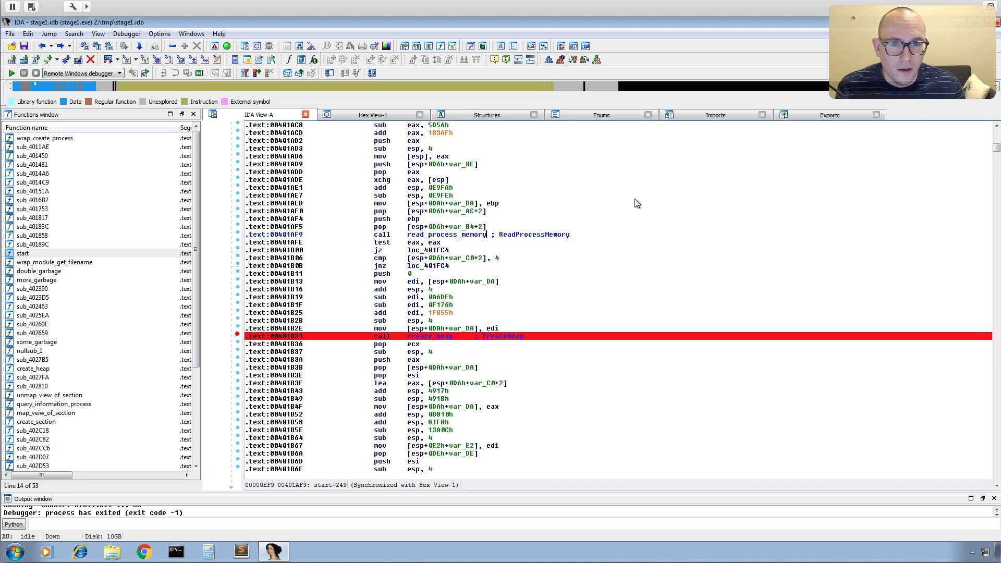
{"action": "right_click", "coordinate": [471, 336]}
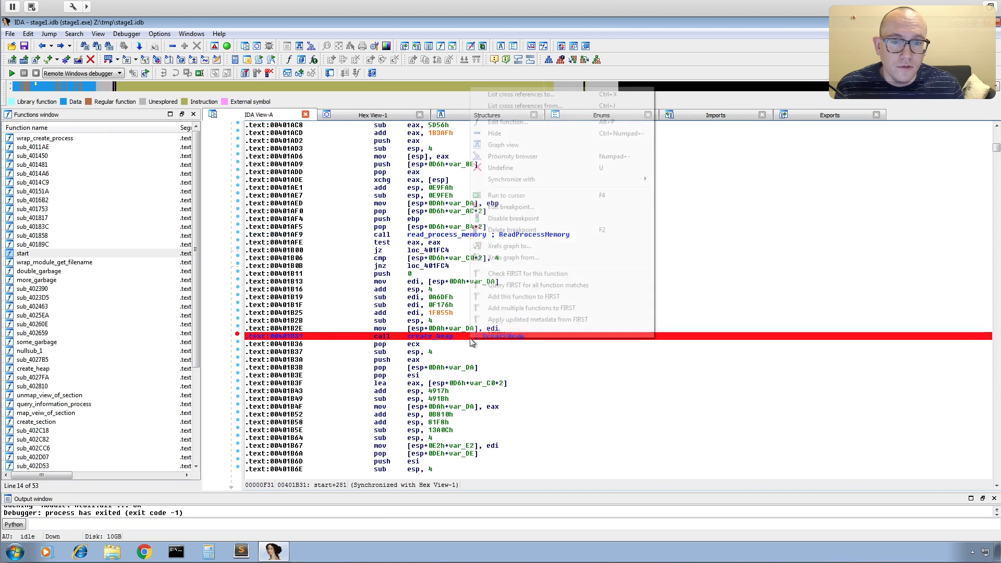
{"action": "left_click", "coordinate": [534, 240]}
Delete the breakpoint on the second create_heap call in start, at 00401BFD
{"action": "scroll", "coordinate": [547, 289], "scroll_direction": "down", "scroll_amount": 6}
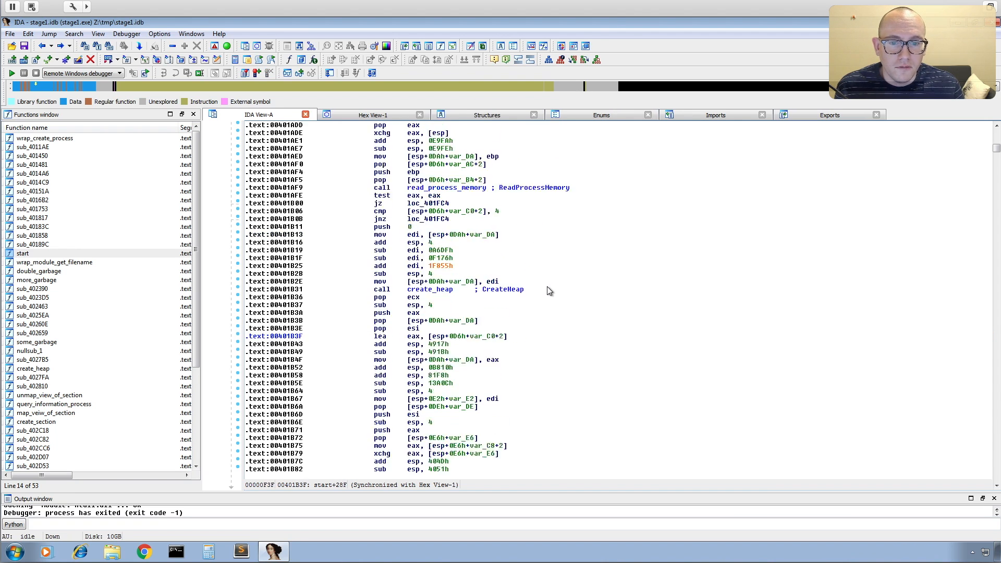
{"action": "scroll", "coordinate": [548, 291], "scroll_direction": "down", "scroll_amount": 13}
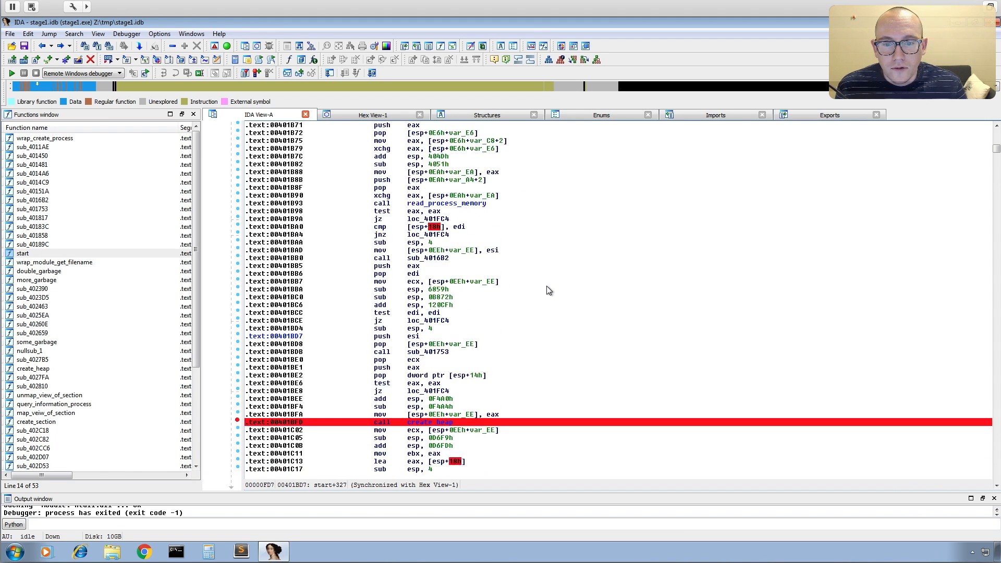
{"action": "scroll", "coordinate": [548, 291], "scroll_direction": "down", "scroll_amount": 6}
{"action": "right_click", "coordinate": [493, 187]}
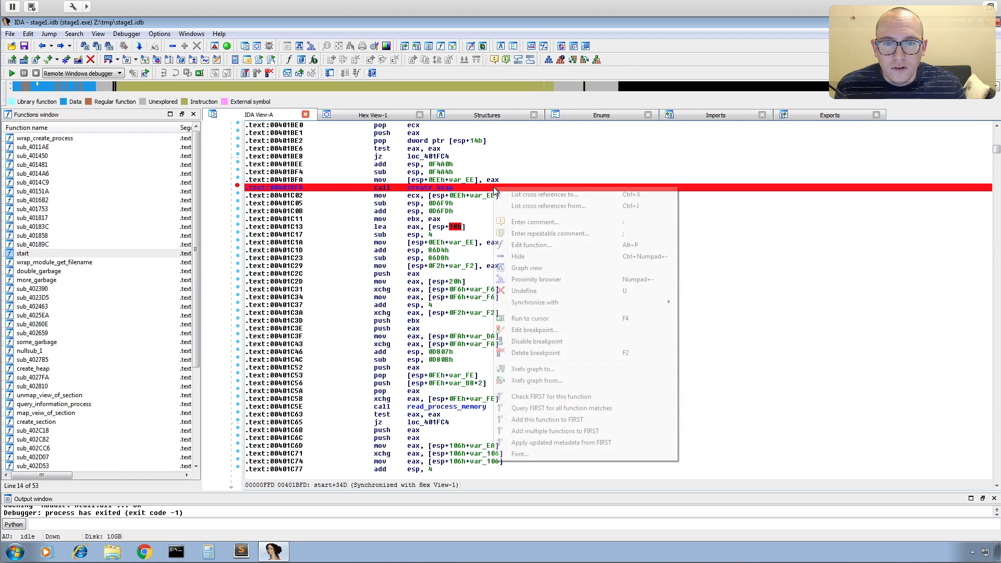
{"action": "left_click", "coordinate": [537, 352]}
Add a breakpoint on the first create_section call in start, at 00401C8C
{"action": "scroll", "coordinate": [554, 251], "scroll_direction": "down", "scroll_amount": 7}
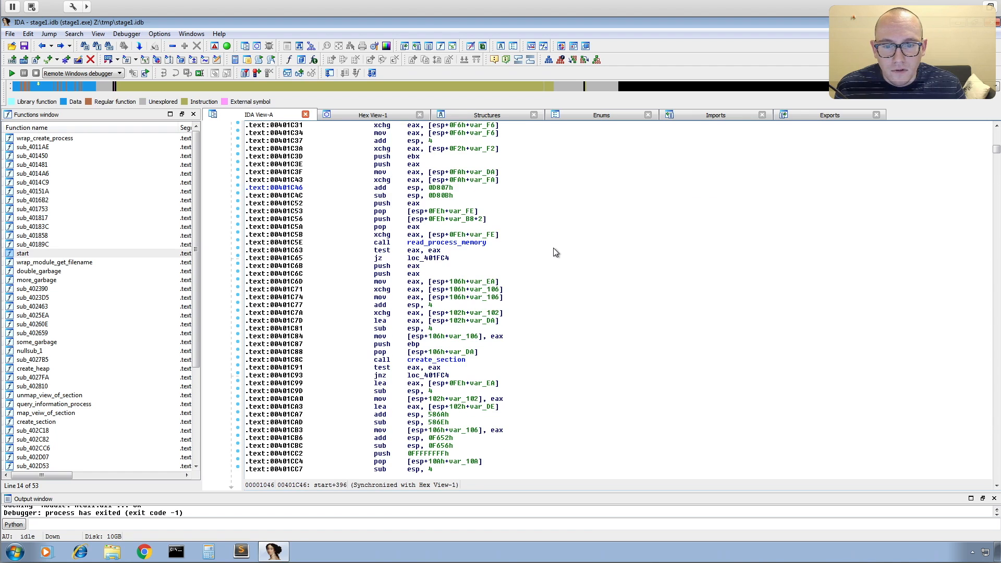
{"action": "scroll", "coordinate": [553, 246], "scroll_direction": "down", "scroll_amount": 4}
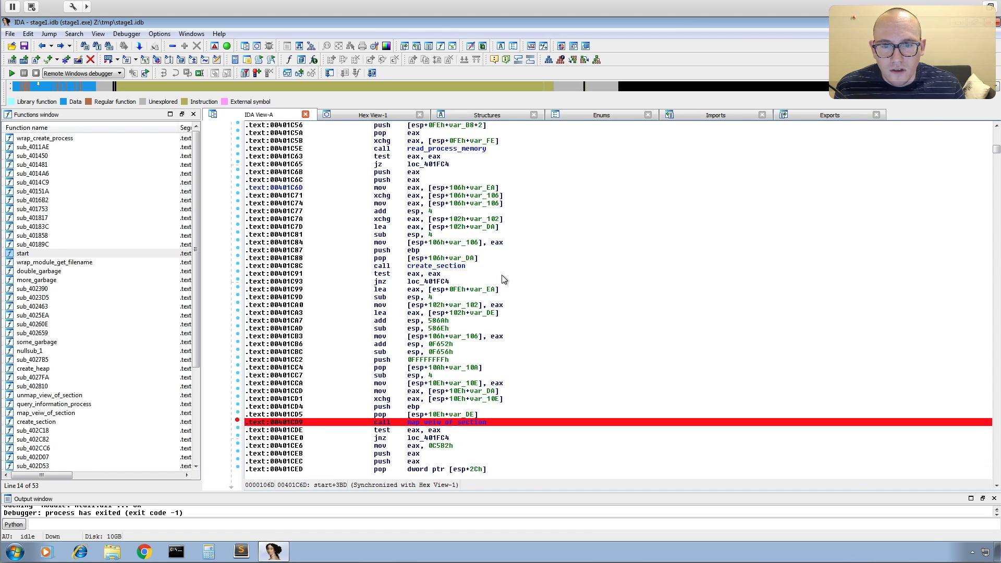
{"action": "left_click", "coordinate": [456, 268]}
{"action": "right_click", "coordinate": [446, 267]}
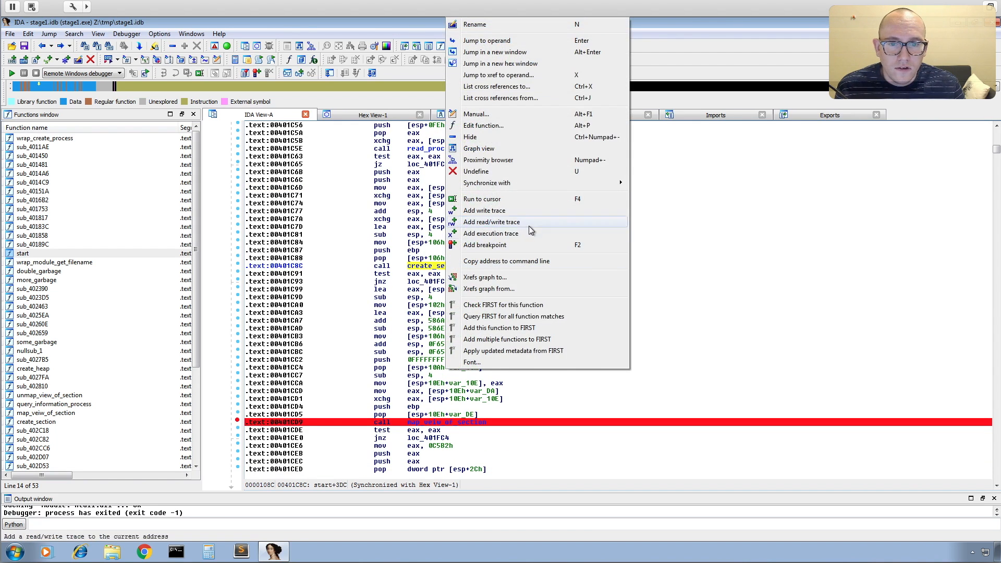
{"action": "left_click", "coordinate": [516, 245]}
Add a breakpoint on the second create_section call in start, at 00401D05
{"action": "scroll", "coordinate": [595, 308], "scroll_direction": "down", "scroll_amount": 3}
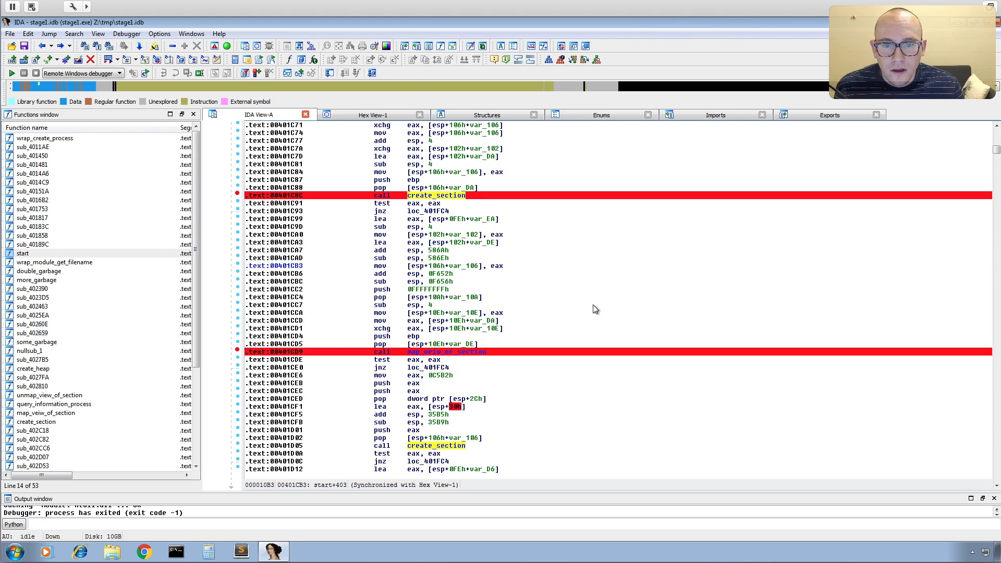
{"action": "scroll", "coordinate": [595, 309], "scroll_direction": "down", "scroll_amount": 2}
{"action": "scroll", "coordinate": [498, 308], "scroll_direction": "down", "scroll_amount": 6}
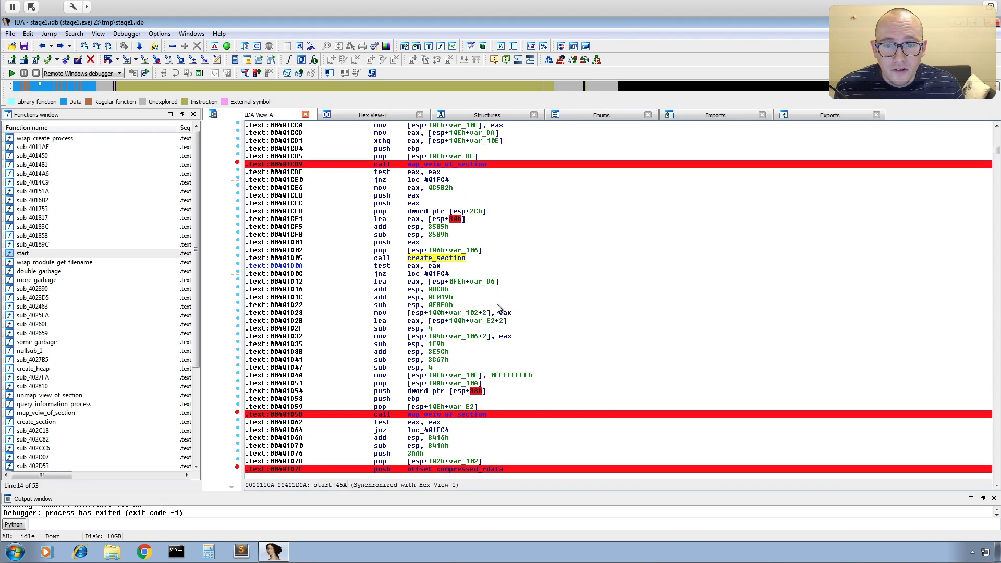
{"action": "right_click", "coordinate": [422, 258]}
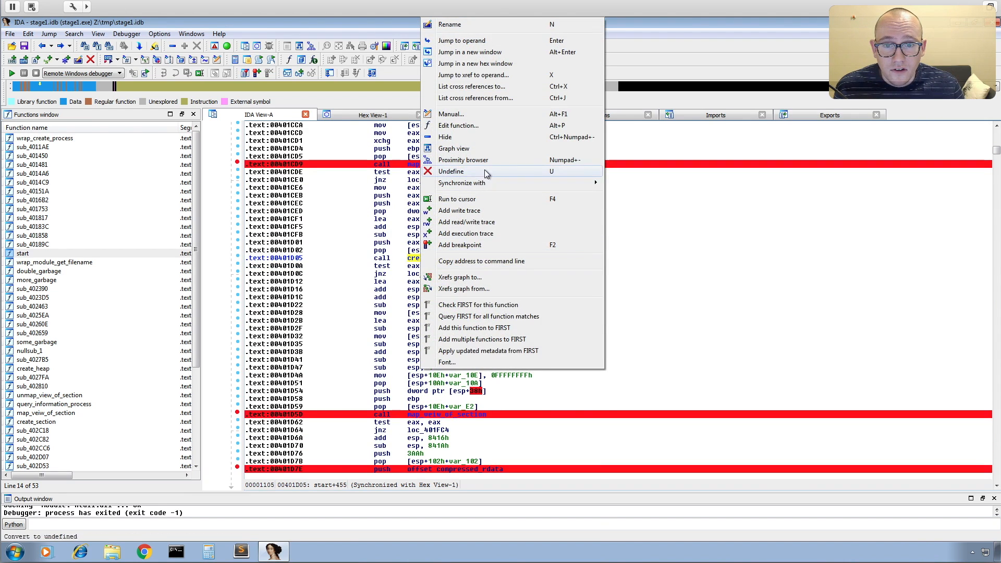
{"action": "left_click", "coordinate": [453, 245]}
Examine the breakpoints on the second map_veiw_of_section call and on the instruction pushing the compressed_rdata offset
{"action": "scroll", "coordinate": [494, 322], "scroll_direction": "down", "scroll_amount": 4}
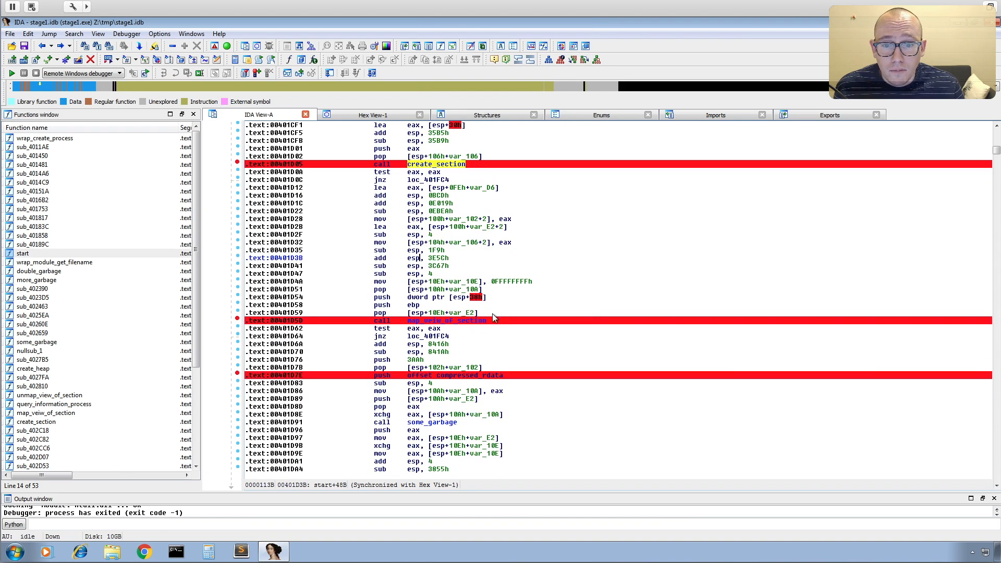
{"action": "scroll", "coordinate": [502, 310], "scroll_direction": "down", "scroll_amount": 3}
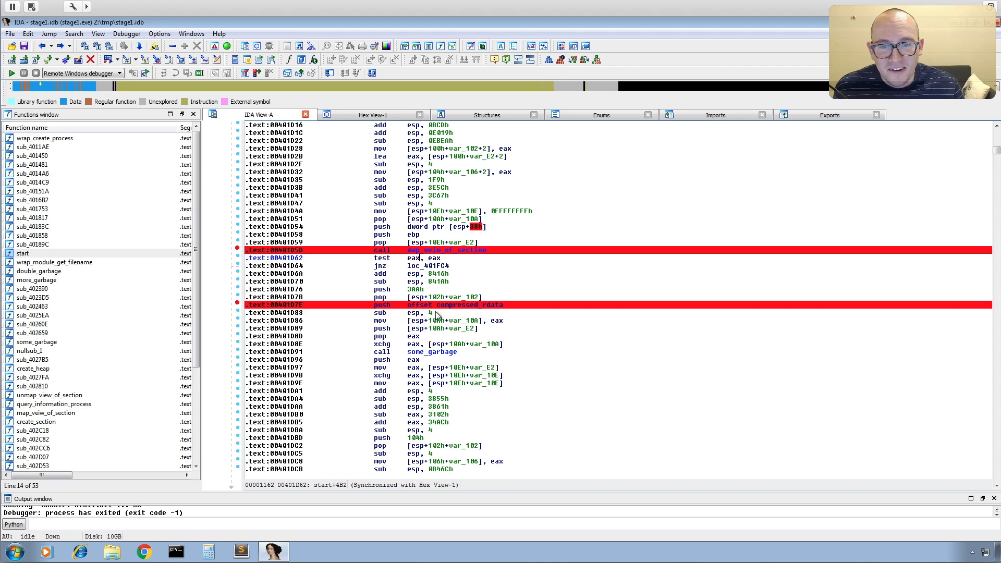
{"action": "mouse_move", "coordinate": [477, 308]}
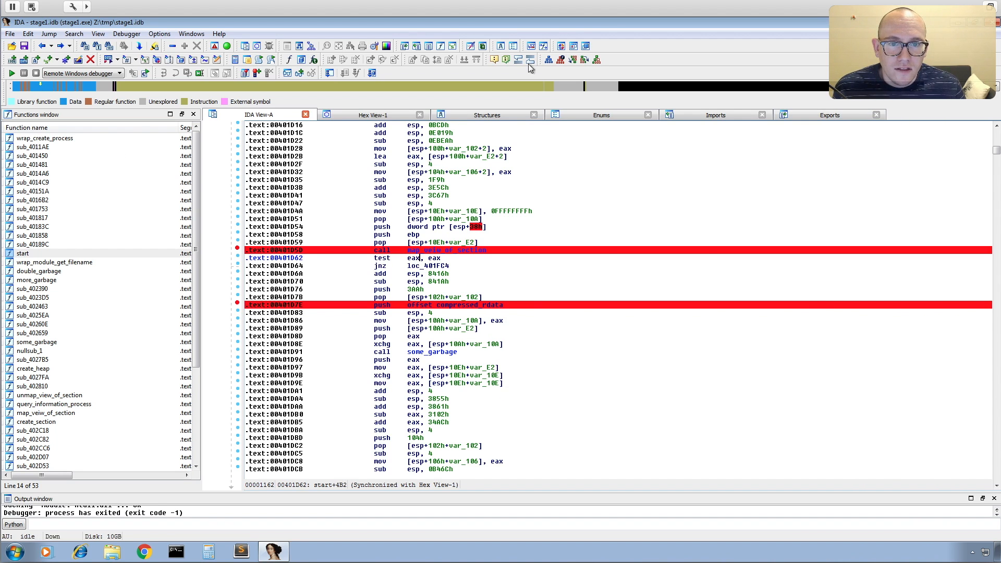
Follow the compressed_rdata offset to its definition and examine the bytes stored at the start of the .rdata segment
{"action": "double_click", "coordinate": [484, 305]}
{"action": "left_click", "coordinate": [461, 249]}
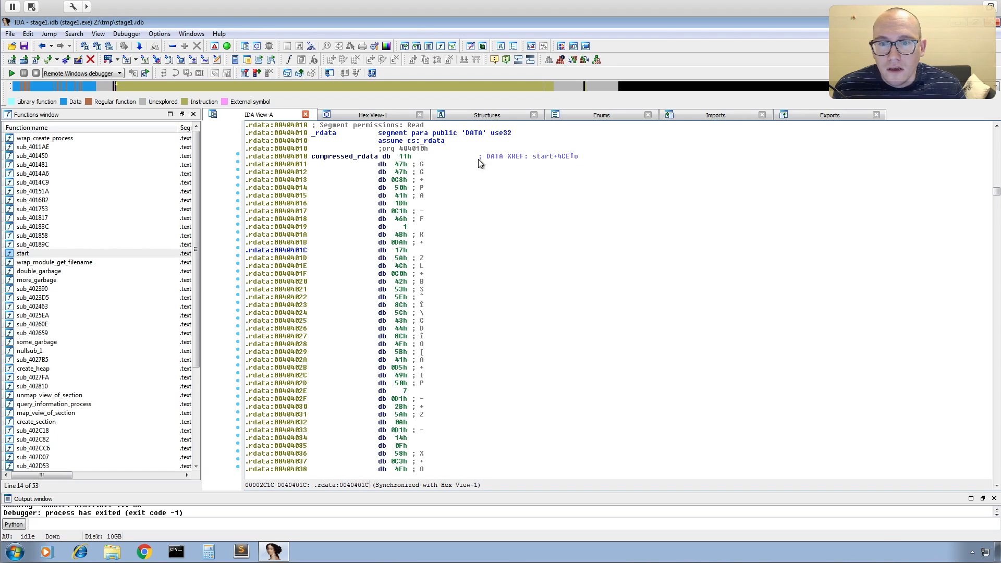
{"action": "scroll", "coordinate": [321, 166], "scroll_direction": "up", "scroll_amount": 1}
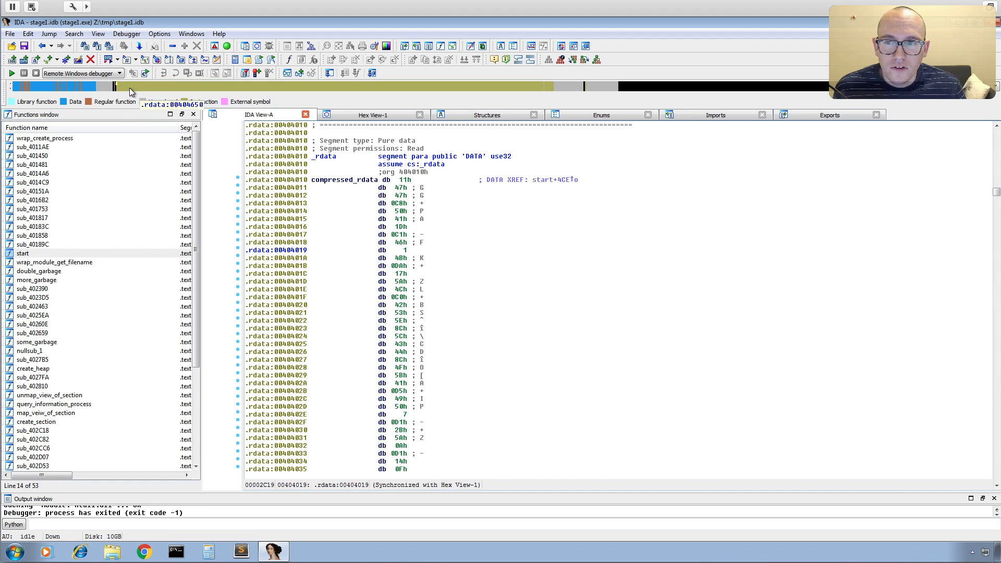
Compare the code regions of the binary with the large data block beginning at compressed_rdata in the .rdata segment
{"action": "left_click", "coordinate": [49, 86]}
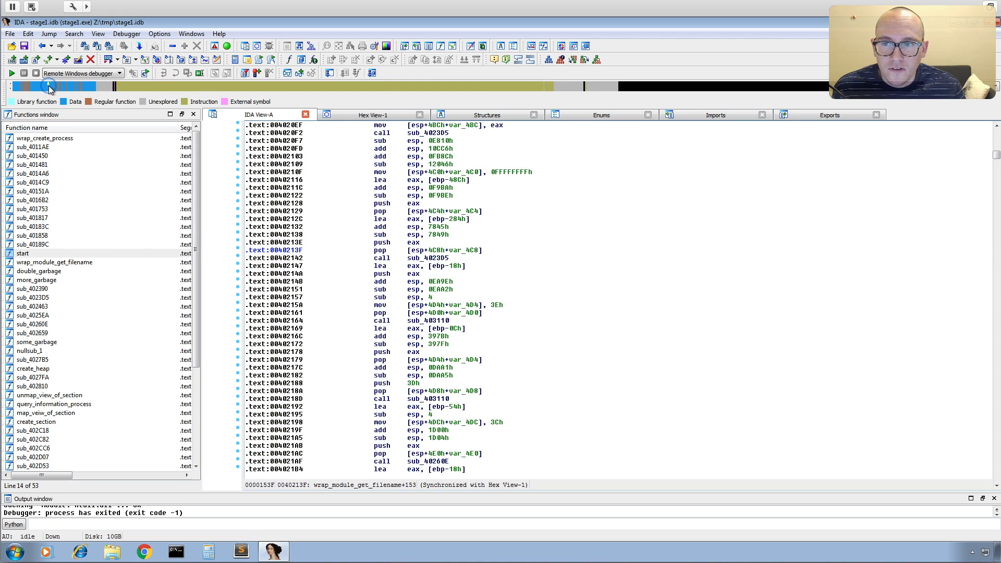
{"action": "left_click", "coordinate": [38, 86]}
{"action": "left_click", "coordinate": [33, 86]}
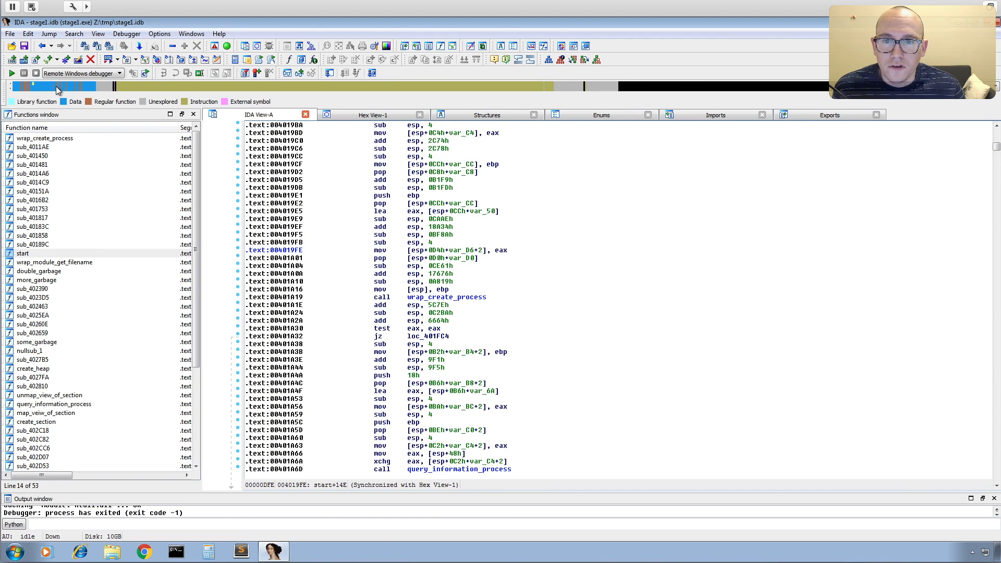
{"action": "left_click", "coordinate": [56, 87]}
{"action": "left_click", "coordinate": [32, 88]}
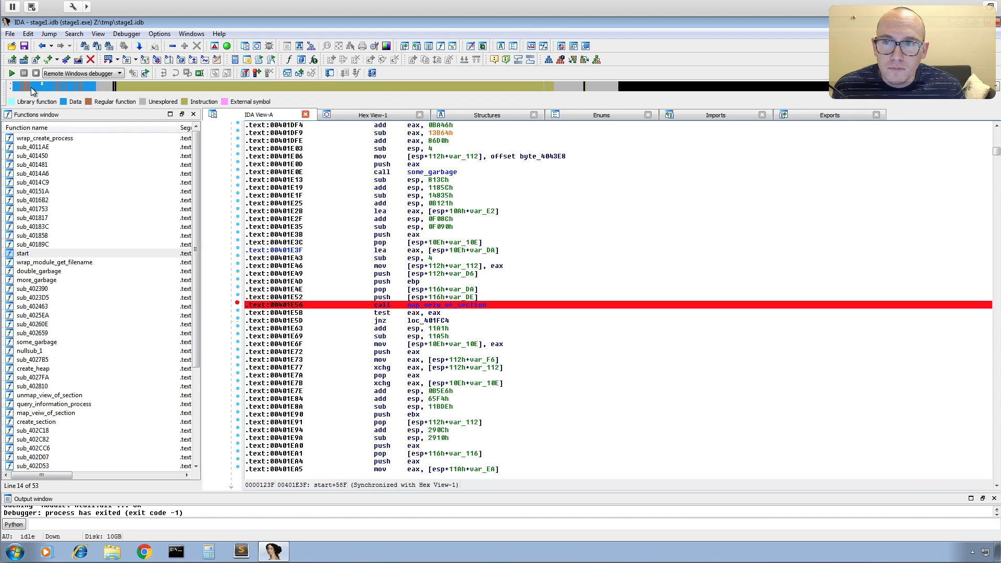
{"action": "left_click", "coordinate": [38, 88]}
{"action": "left_click", "coordinate": [47, 88]}
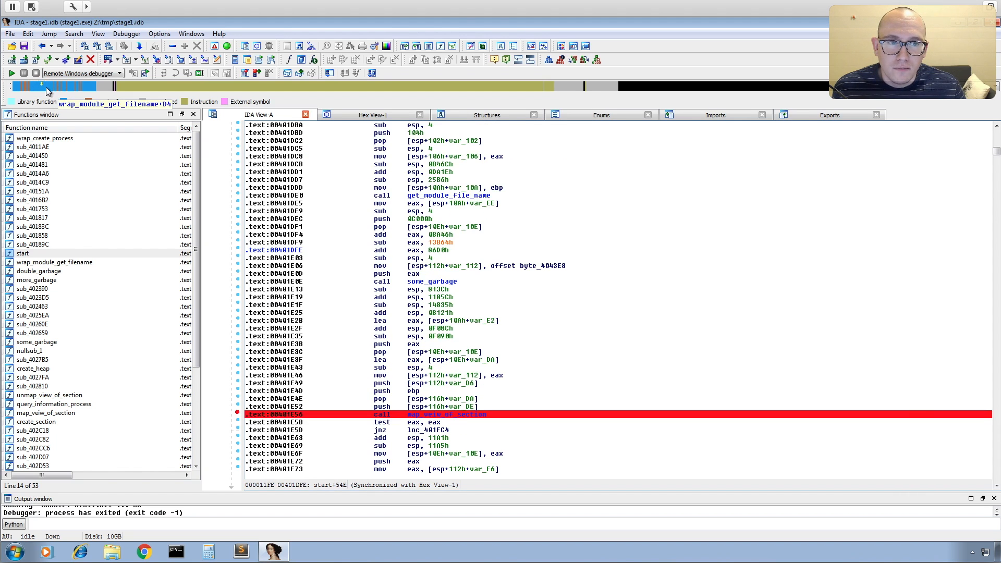
{"action": "left_click", "coordinate": [47, 88]}
{"action": "left_click", "coordinate": [37, 88]}
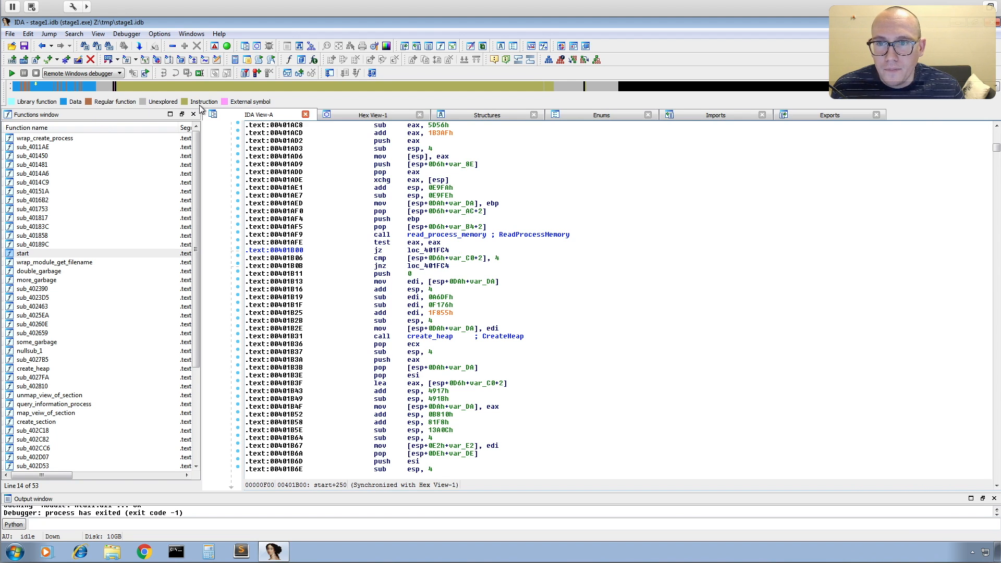
{"action": "left_click_drag", "start_coordinate": [170, 88], "coordinate": [115, 88]}
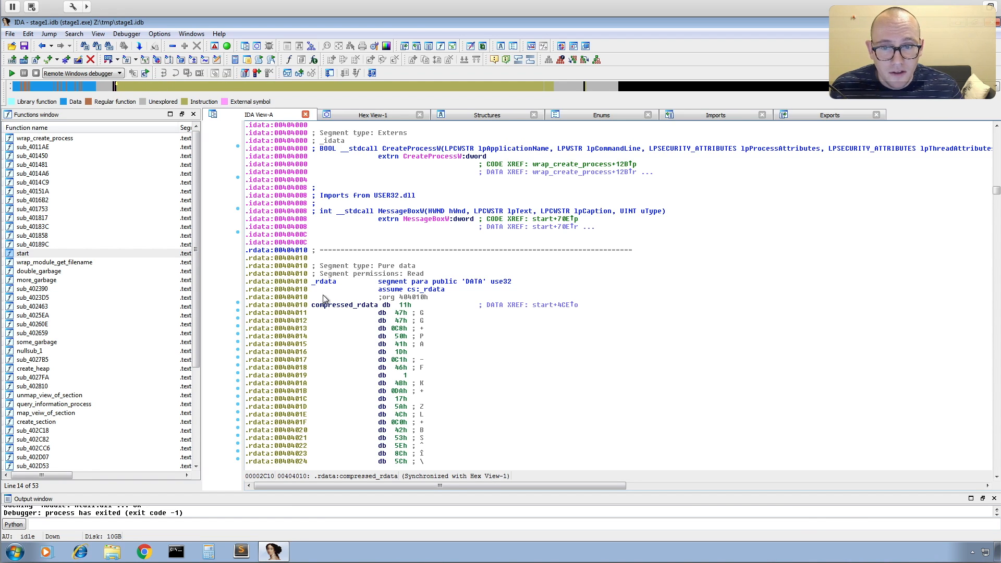
Follow the cross-reference from compressed_rdata back to start and delete the breakpoint on the push instruction at 00401D7E
{"action": "left_click", "coordinate": [339, 307]}
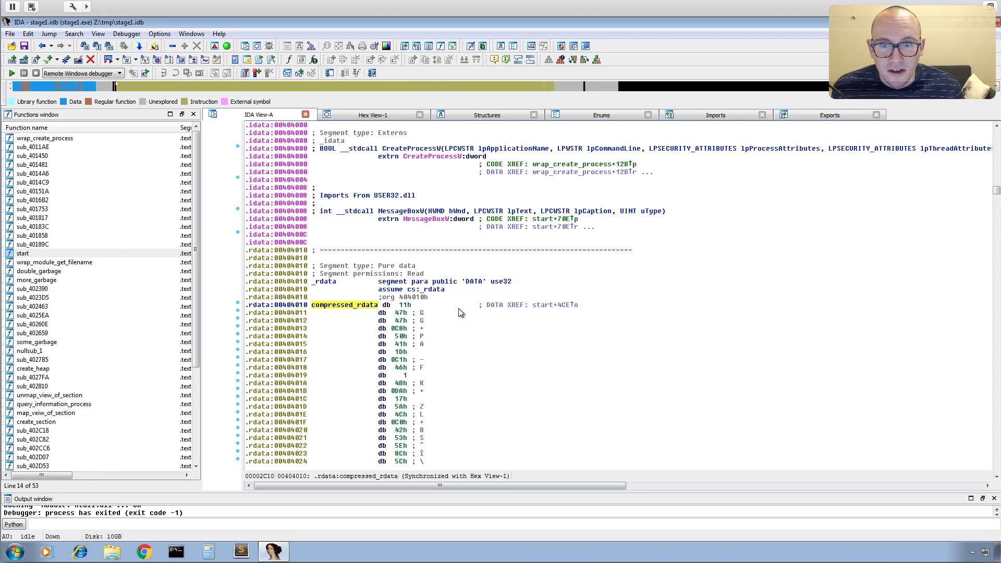
{"action": "double_click", "coordinate": [544, 304]}
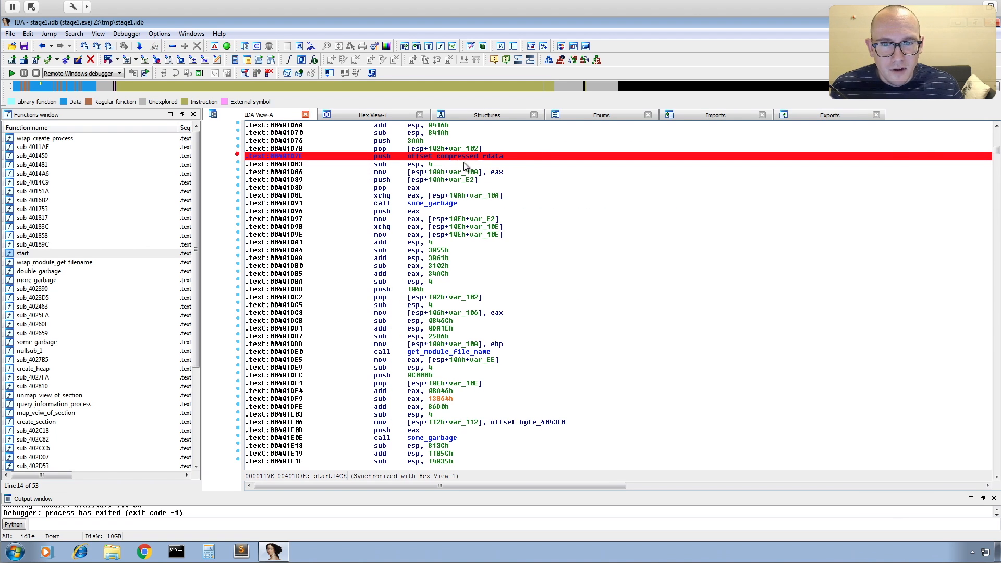
{"action": "right_click", "coordinate": [441, 156]}
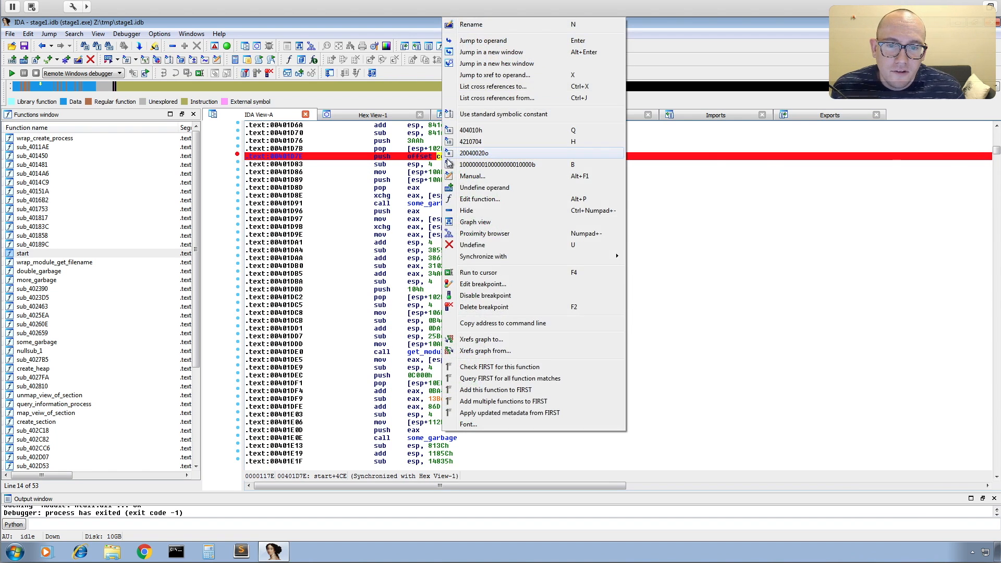
{"action": "left_click", "coordinate": [476, 308]}
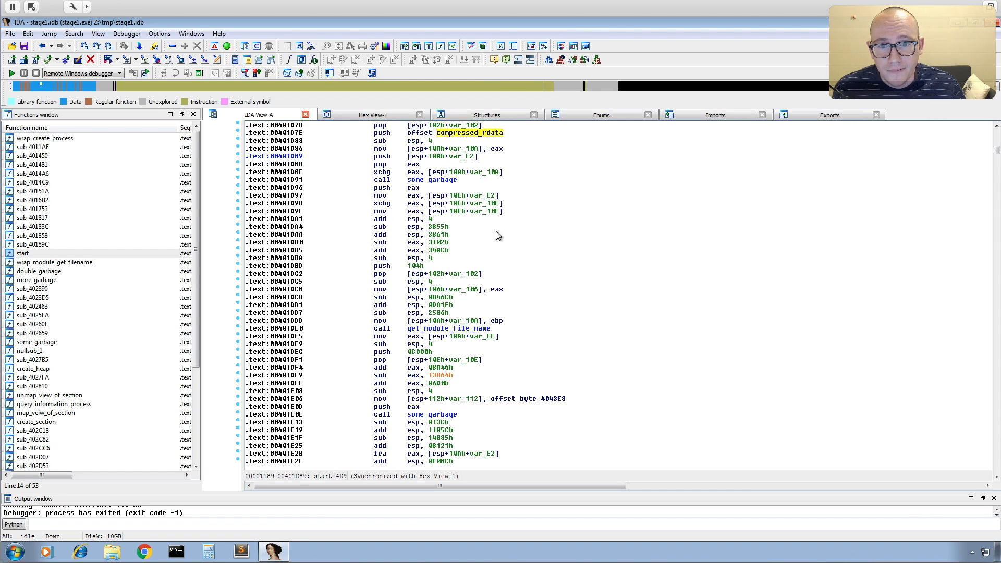
Review the remaining breakpoints in start on the create_section, map_veiw_of_section, unmap_view_of_section and resume_thread calls
{"action": "scroll", "coordinate": [496, 230], "scroll_direction": "down", "scroll_amount": 9}
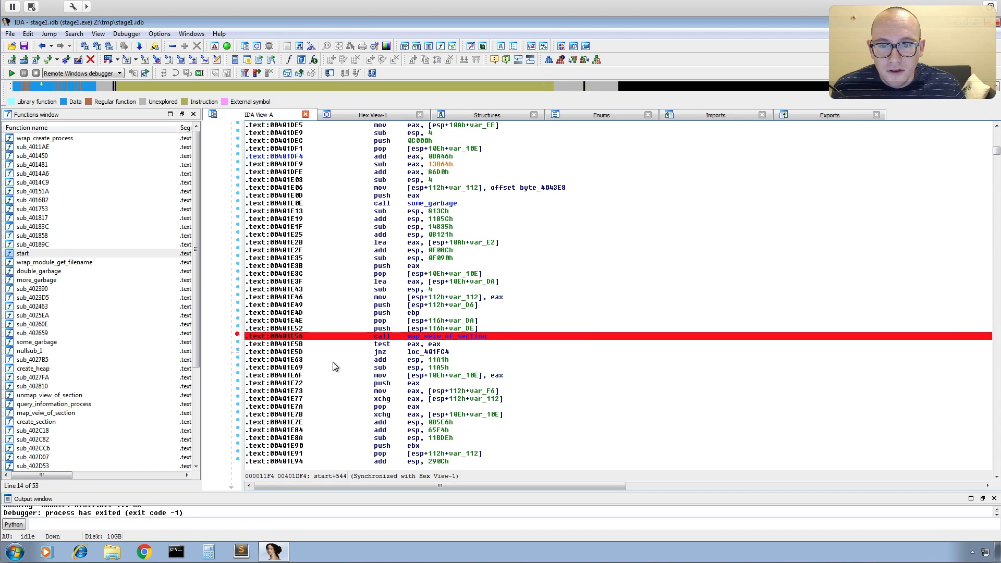
{"action": "scroll", "coordinate": [519, 334], "scroll_direction": "down", "scroll_amount": 4}
{"action": "scroll", "coordinate": [517, 335], "scroll_direction": "down", "scroll_amount": 11}
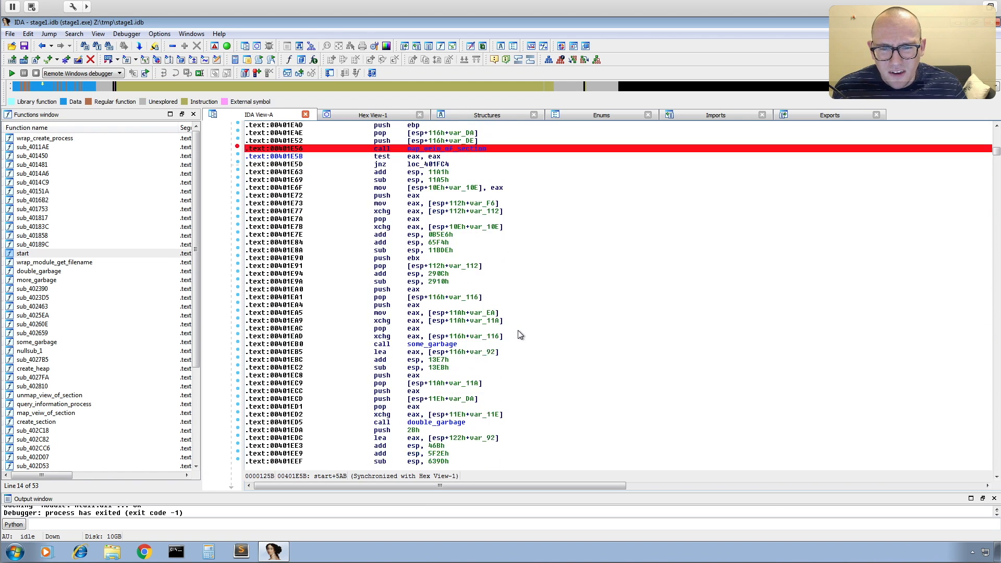
{"action": "scroll", "coordinate": [519, 334], "scroll_direction": "down", "scroll_amount": 4}
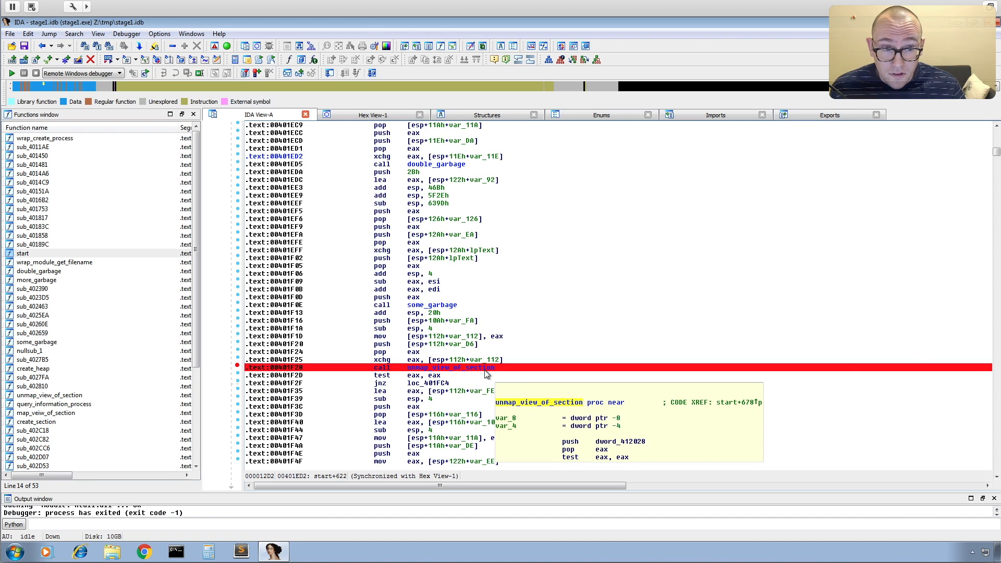
{"action": "scroll", "coordinate": [573, 329], "scroll_direction": "down", "scroll_amount": 4}
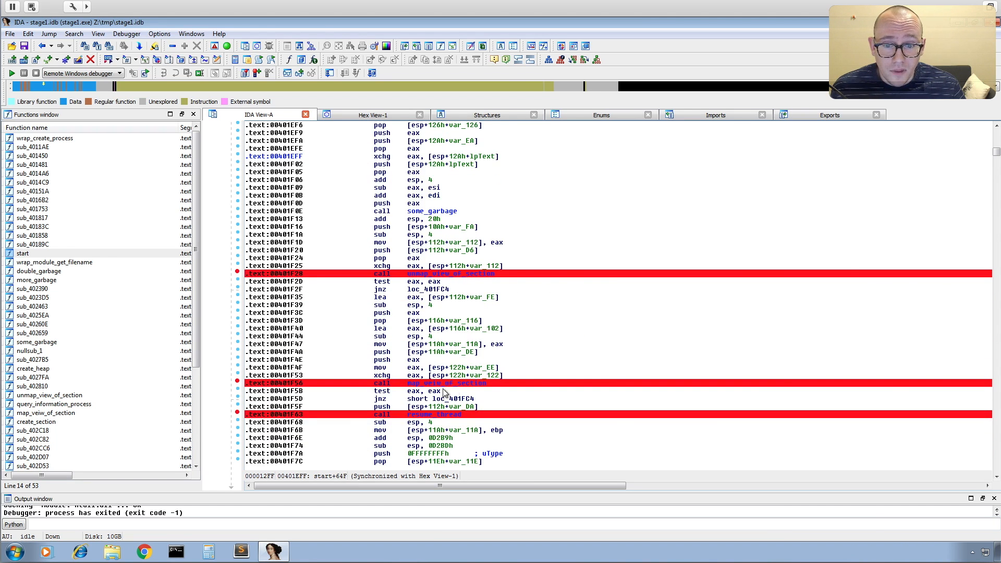
{"action": "scroll", "coordinate": [458, 388], "scroll_direction": "down", "scroll_amount": 2}
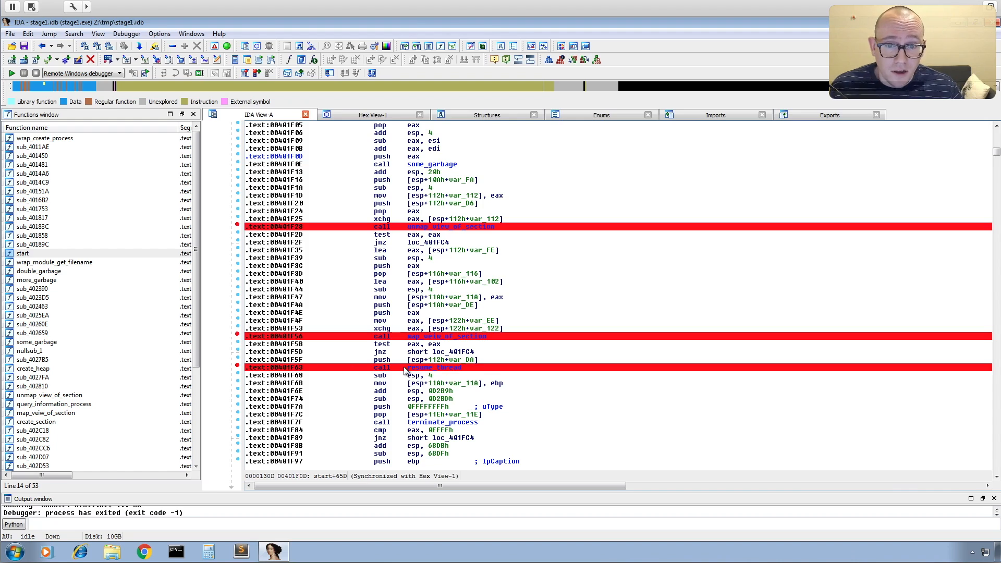
{"action": "scroll", "coordinate": [480, 363], "scroll_direction": "up", "scroll_amount": 20}
{"action": "scroll", "coordinate": [480, 363], "scroll_direction": "up", "scroll_amount": 20}
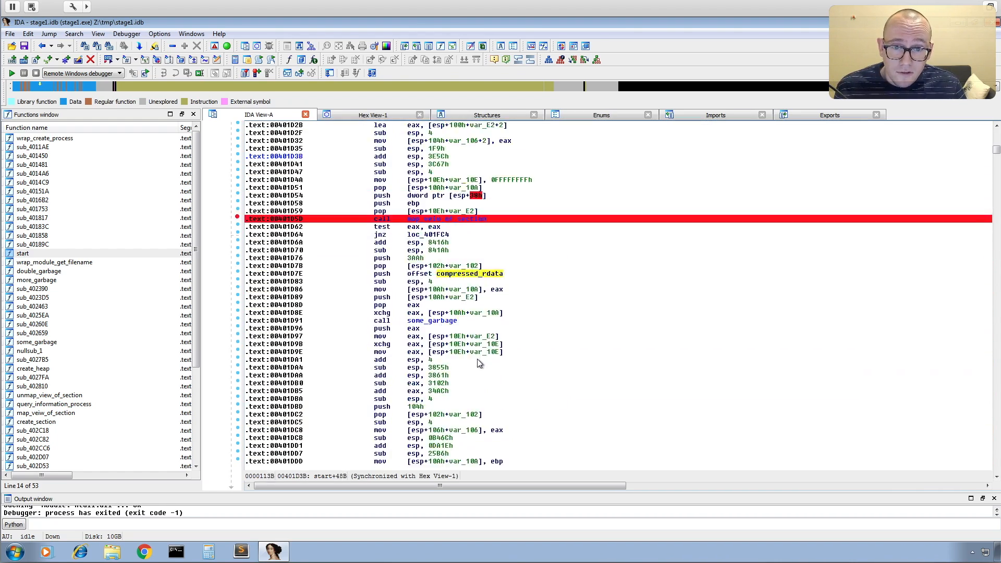
{"action": "scroll", "coordinate": [404, 214], "scroll_direction": "down", "scroll_amount": 13}
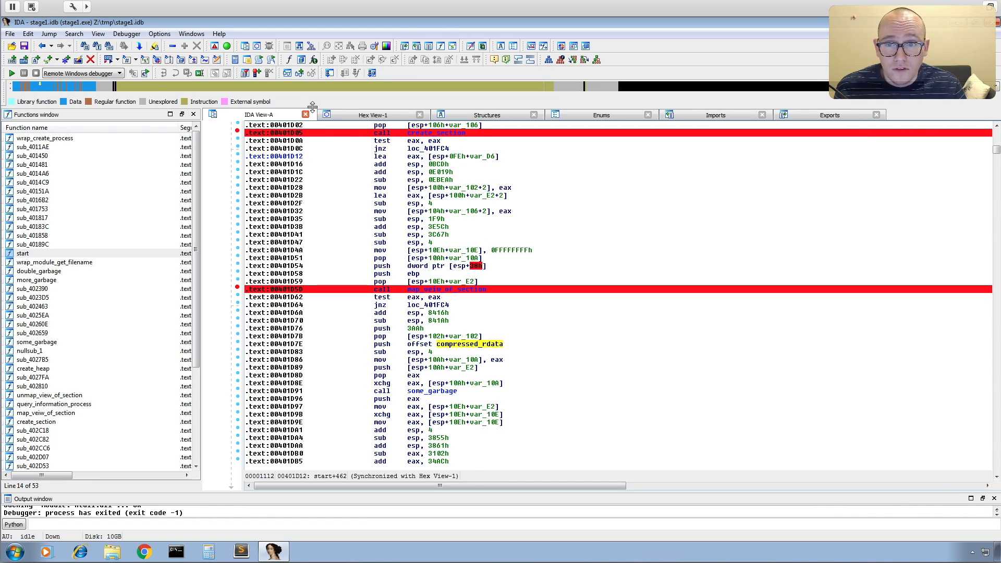
Switch to the Hybrid Analysis report in the browser and examine the section, thread and process API calls of funfun.exe
{"action": "key", "text": "ctrl+Right"}
{"action": "key", "text": "ctrl+Right"}
{"action": "key", "text": "ctrl+Left"}
{"action": "key", "text": "ctrl+Left"}
{"action": "key", "text": "ctrl+Right"}
{"action": "key", "text": "ctrl+Right"}
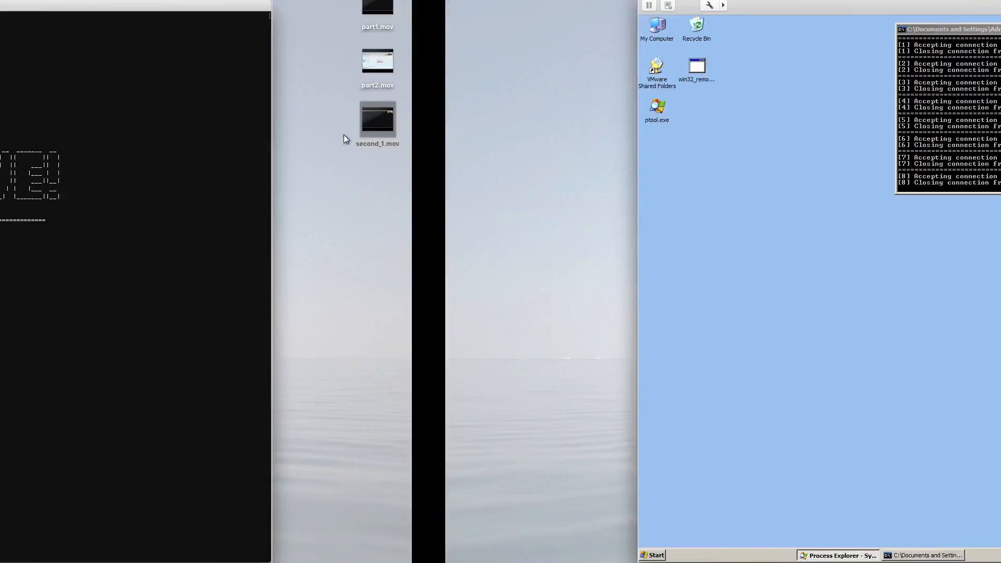
{"action": "key", "text": "ctrl+Left"}
{"action": "key", "text": "ctrl+Left"}
{"action": "key", "text": "ctrl+Left"}
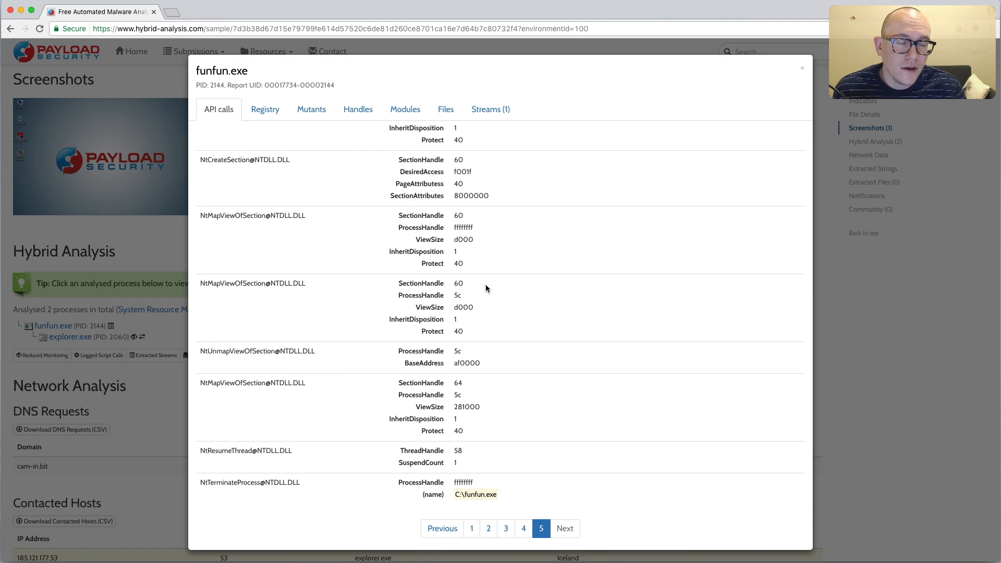
Return to IDA and check the breakpoints in start against the API call sequence from the report
{"action": "key", "text": "ctrl+Right"}
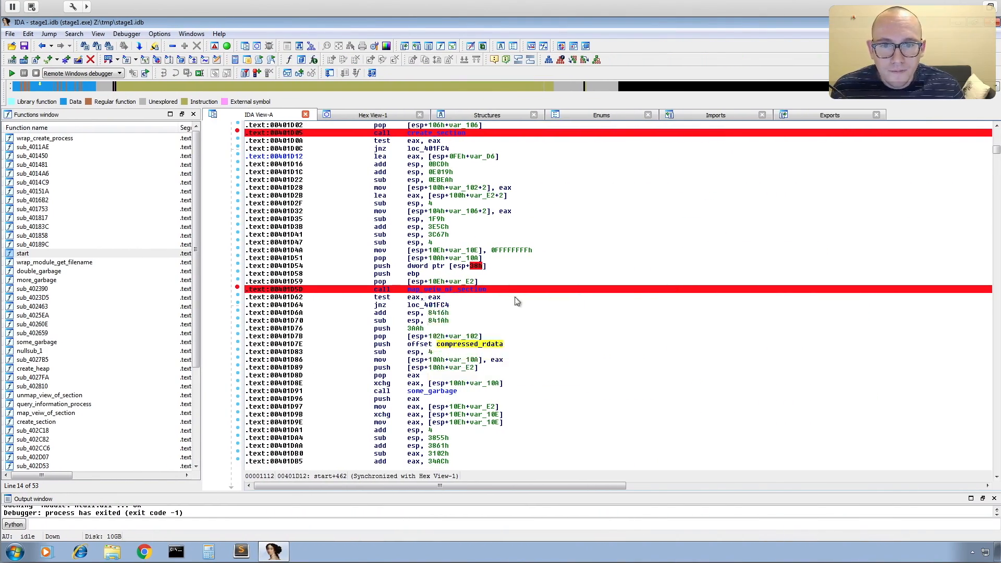
{"action": "scroll", "coordinate": [627, 298], "scroll_direction": "down", "scroll_amount": 20}
{"action": "scroll", "coordinate": [627, 299], "scroll_direction": "down", "scroll_amount": 20}
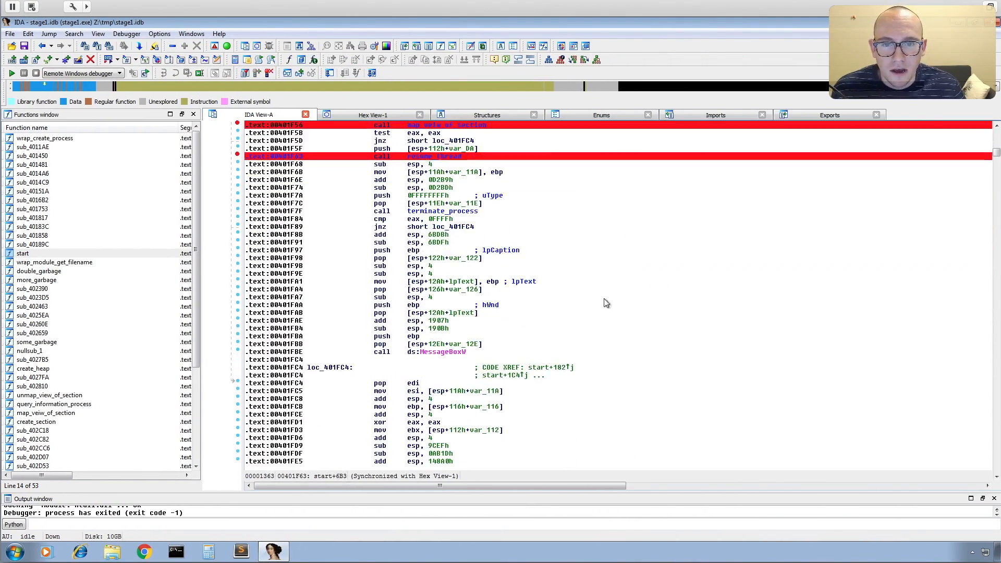
{"action": "scroll", "coordinate": [562, 303], "scroll_direction": "up", "scroll_amount": 20}
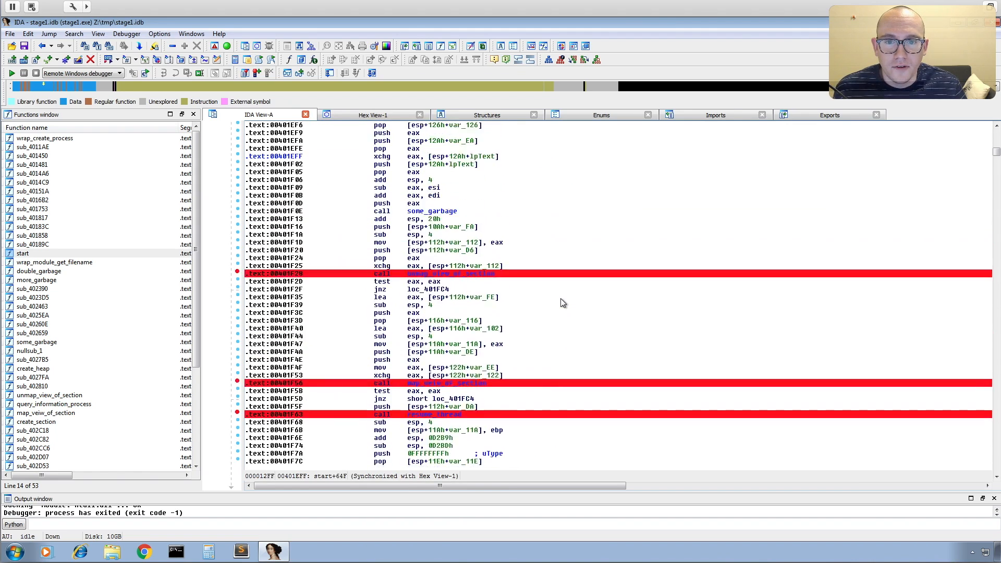
{"action": "scroll", "coordinate": [561, 304], "scroll_direction": "up", "scroll_amount": 20}
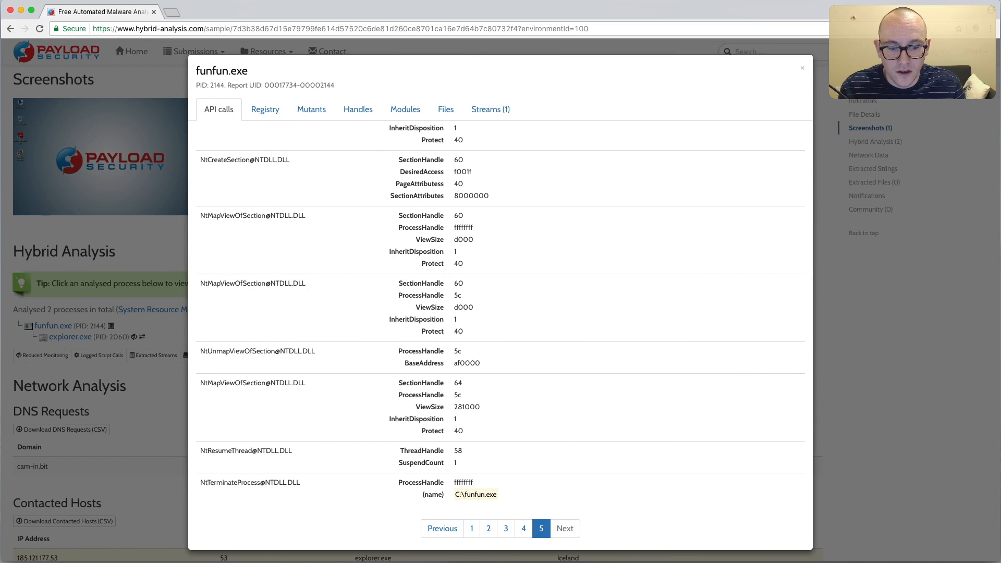
Switch to the untitled text editor document and add the notes header "section handle | remote address | local address" on line 4
{"action": "key", "text": "super+Tab"}
{"action": "left_click", "coordinate": [599, 338]}
{"action": "left_click", "coordinate": [598, 314]}
{"action": "left_click", "coordinate": [556, 300]}
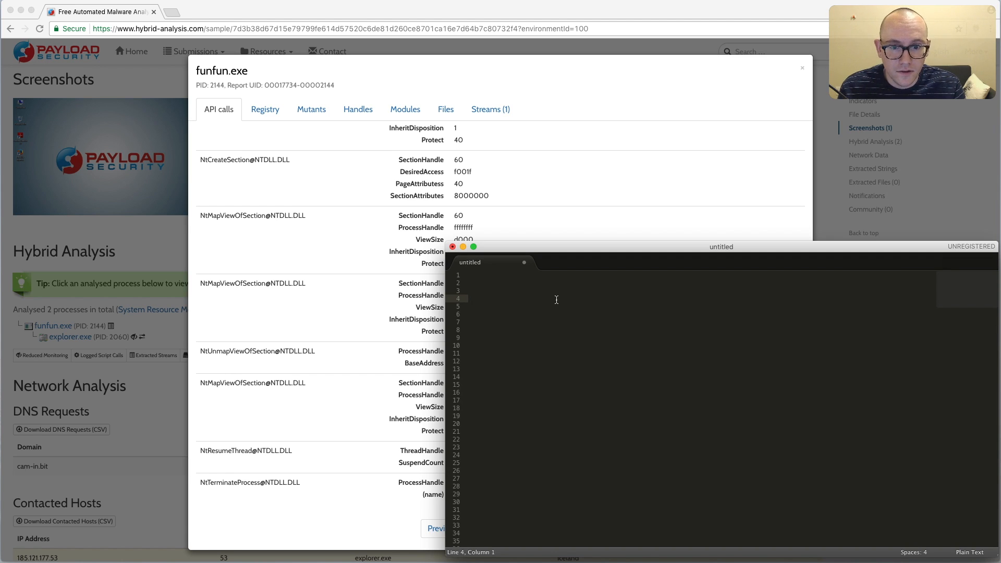
{"action": "type", "text": "section handle"}
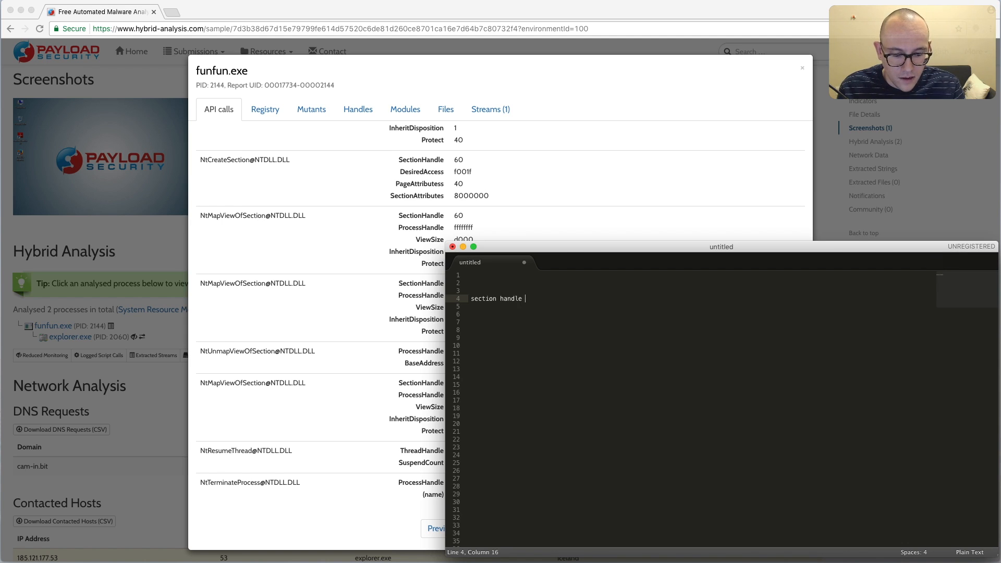
{"action": "type", "text": " | remote address | local address"}
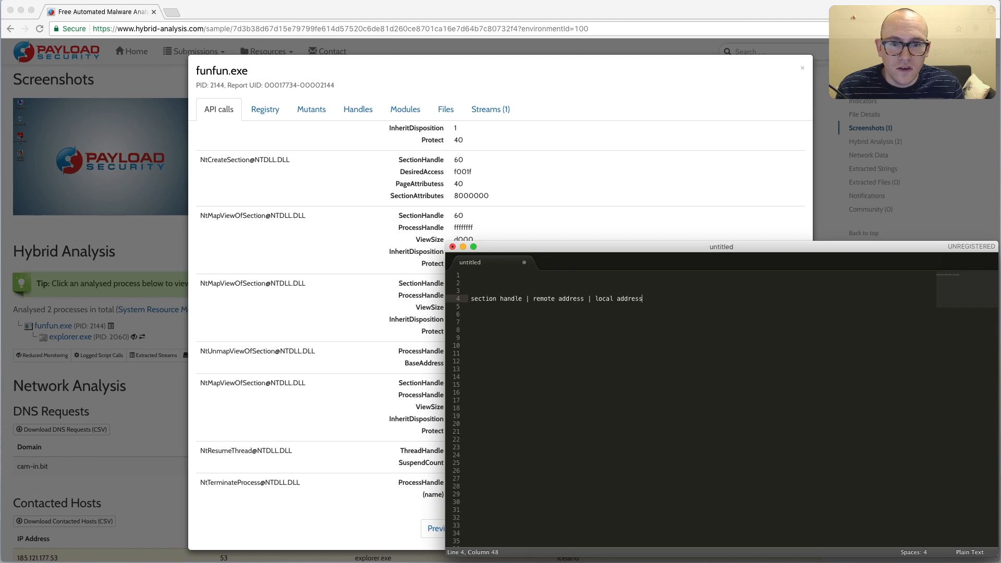
{"action": "key", "text": "Return"}
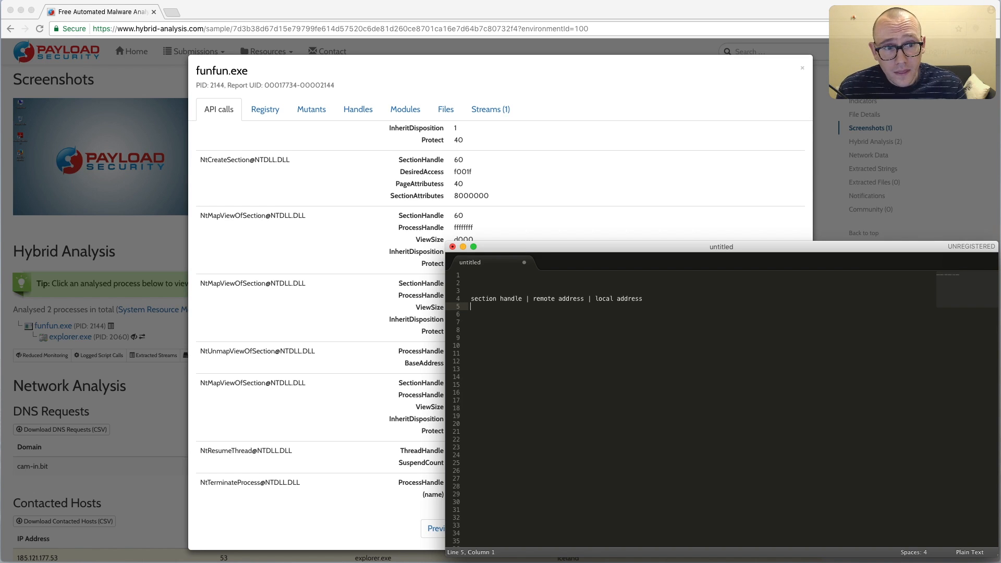
Search Google for mapviewofsection in a new browser tab and open the MSDN page on the ZwMapViewOfSection routine
{"action": "left_click", "coordinate": [551, 105]}
{"action": "left_click", "coordinate": [170, 12]}
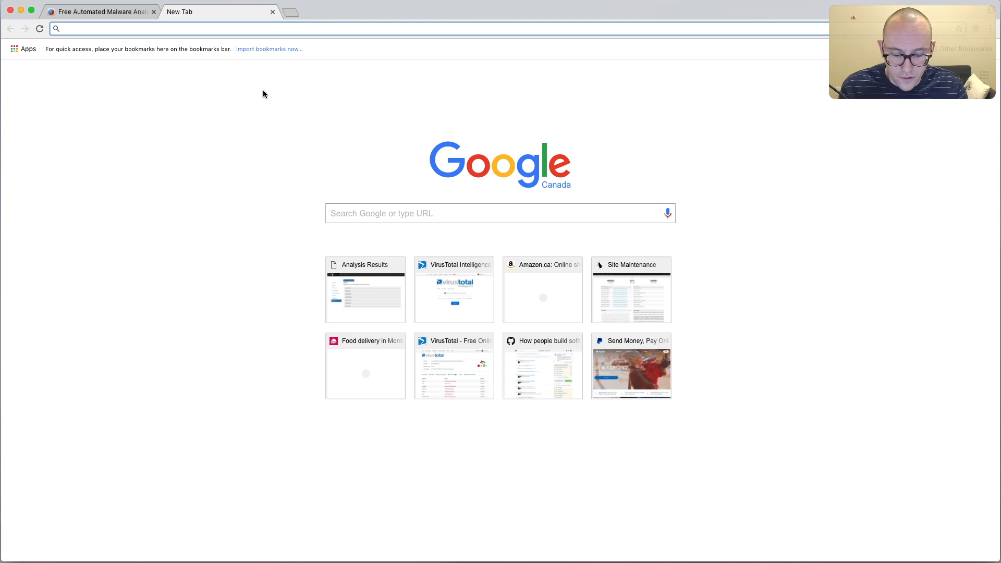
{"action": "type", "text": "mapvi"}
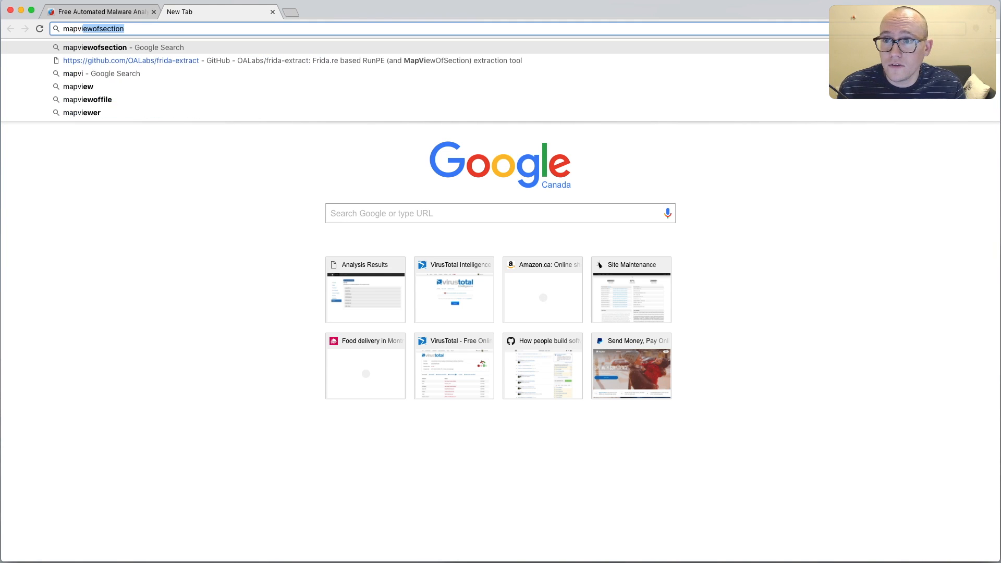
{"action": "key", "text": "Return"}
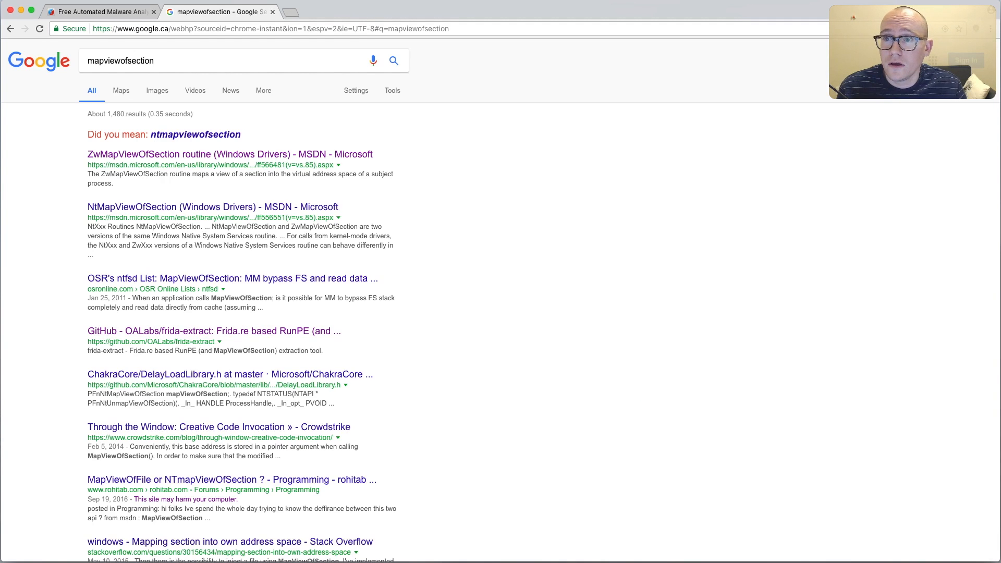
{"action": "left_click", "coordinate": [141, 156]}
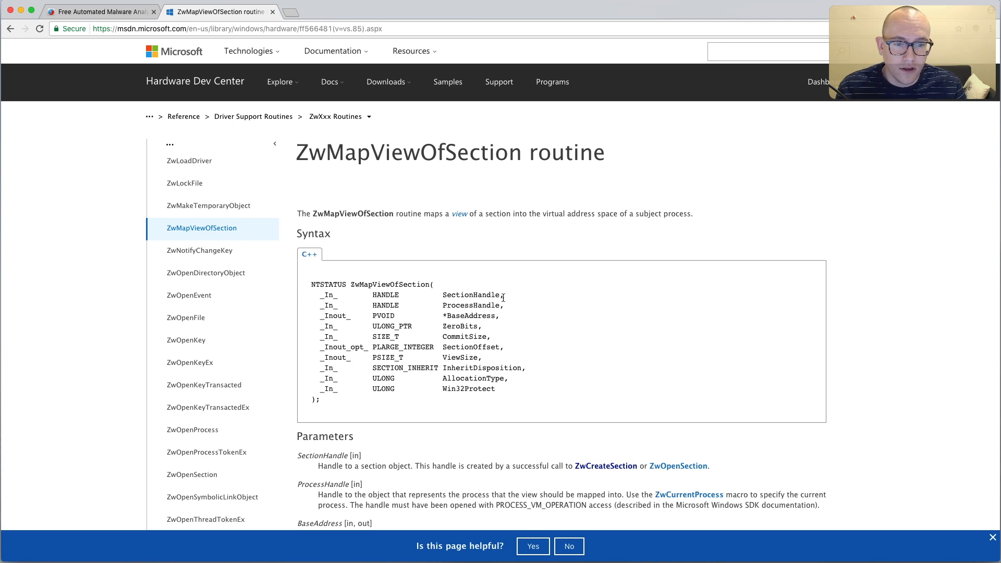
Reposition the notes window over the MSDN page, and return to IDA to review the breakpoints in start down to the resume_thread call
{"action": "key", "text": "super+Tab"}
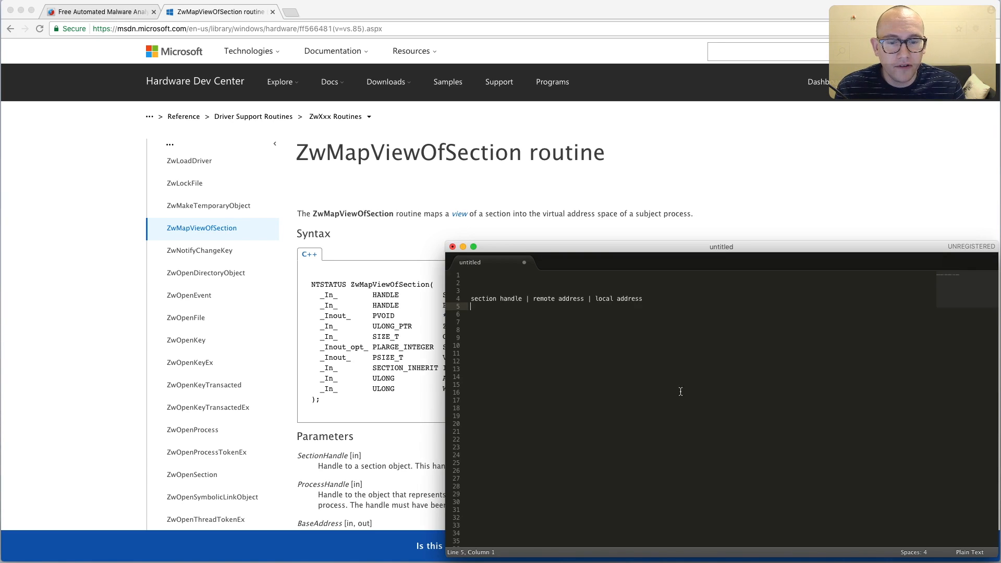
{"action": "left_click_drag", "start_coordinate": [760, 242], "coordinate": [714, 202]}
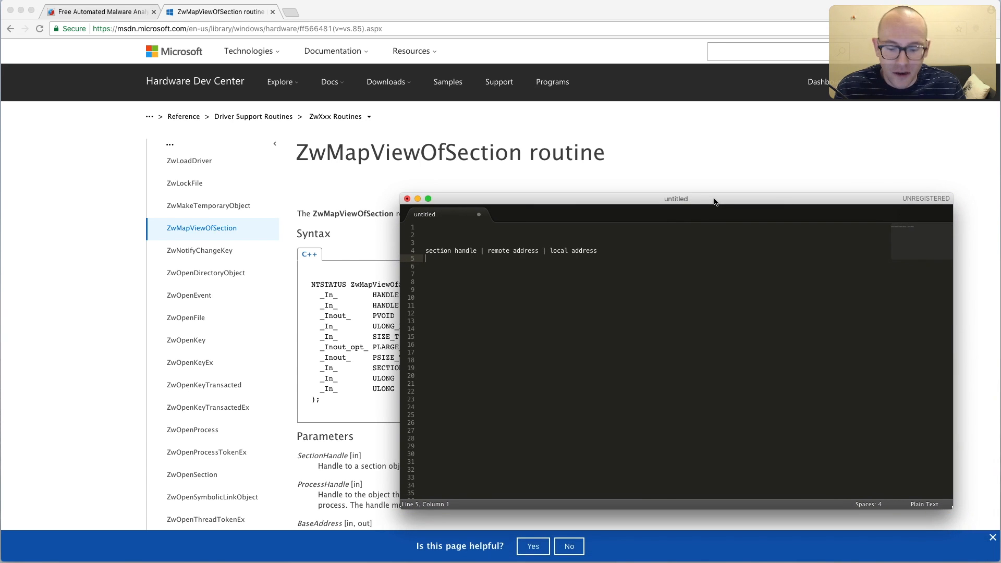
{"action": "key", "text": "ctrl+Right"}
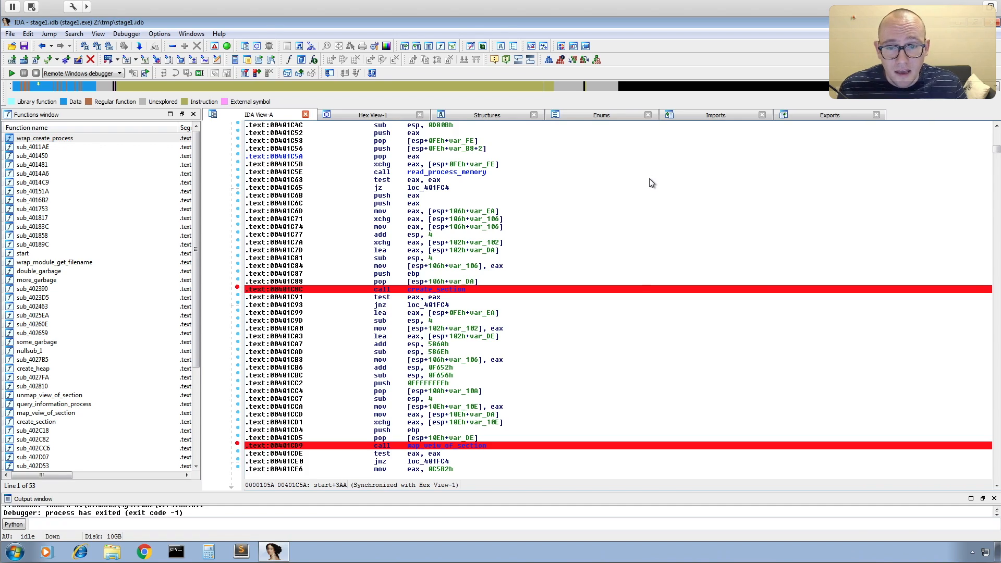
{"action": "scroll", "coordinate": [625, 223], "scroll_direction": "down", "scroll_amount": 12}
{"action": "scroll", "coordinate": [626, 223], "scroll_direction": "down", "scroll_amount": 20}
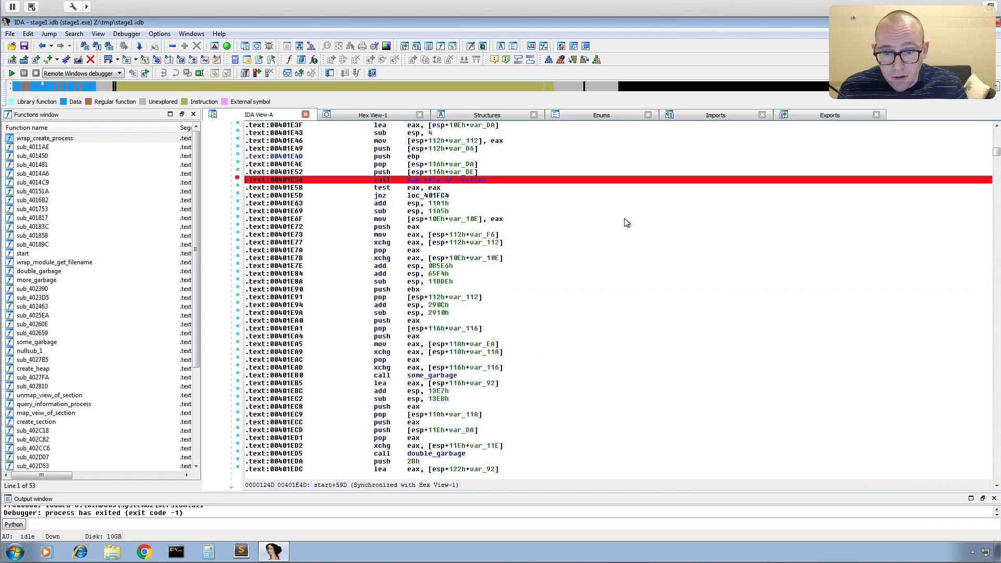
{"action": "scroll", "coordinate": [626, 222], "scroll_direction": "down", "scroll_amount": 1}
{"action": "scroll", "coordinate": [626, 222], "scroll_direction": "up", "scroll_amount": 8}
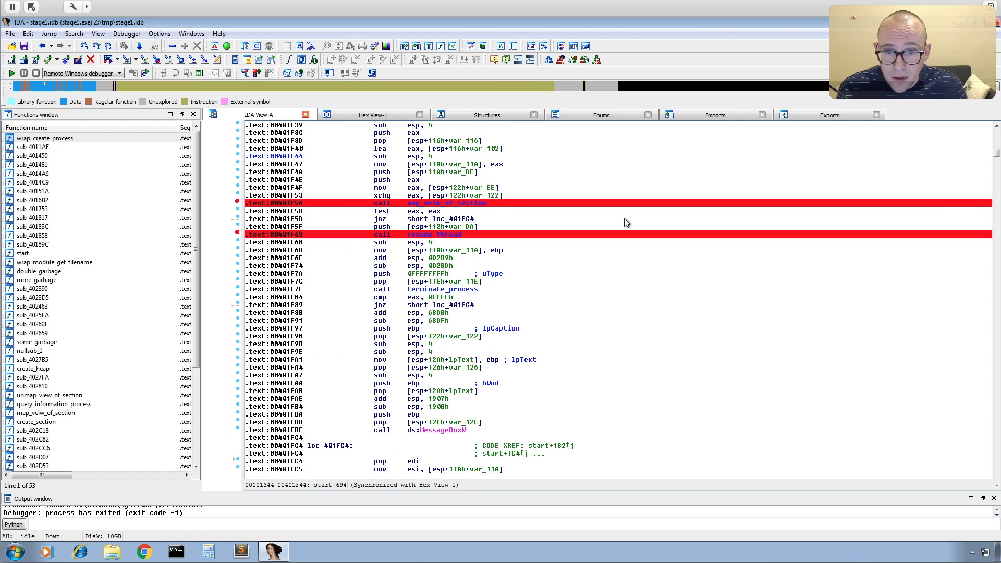
{"action": "scroll", "coordinate": [502, 239], "scroll_direction": "up", "scroll_amount": 3}
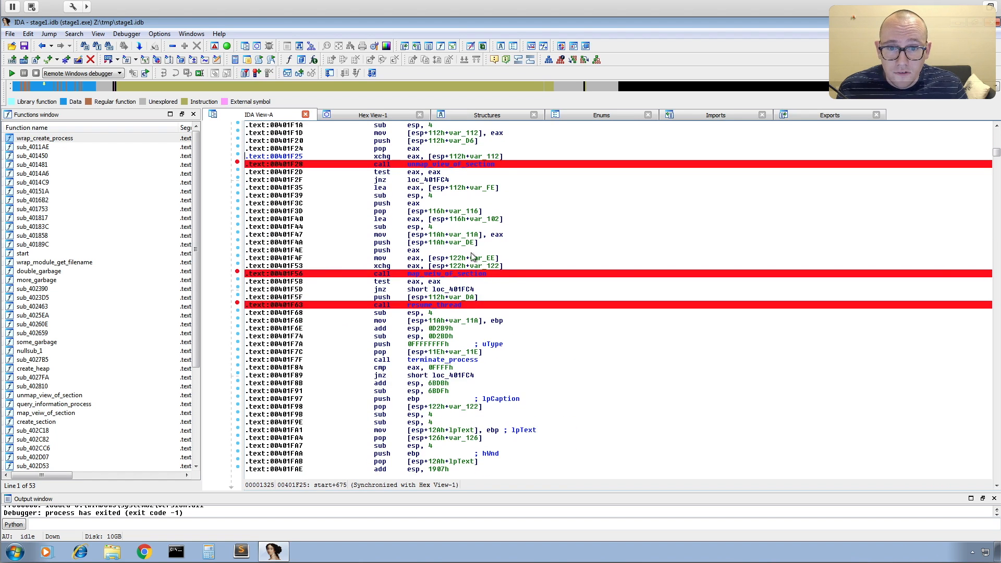
{"action": "mouse_move", "coordinate": [446, 277]}
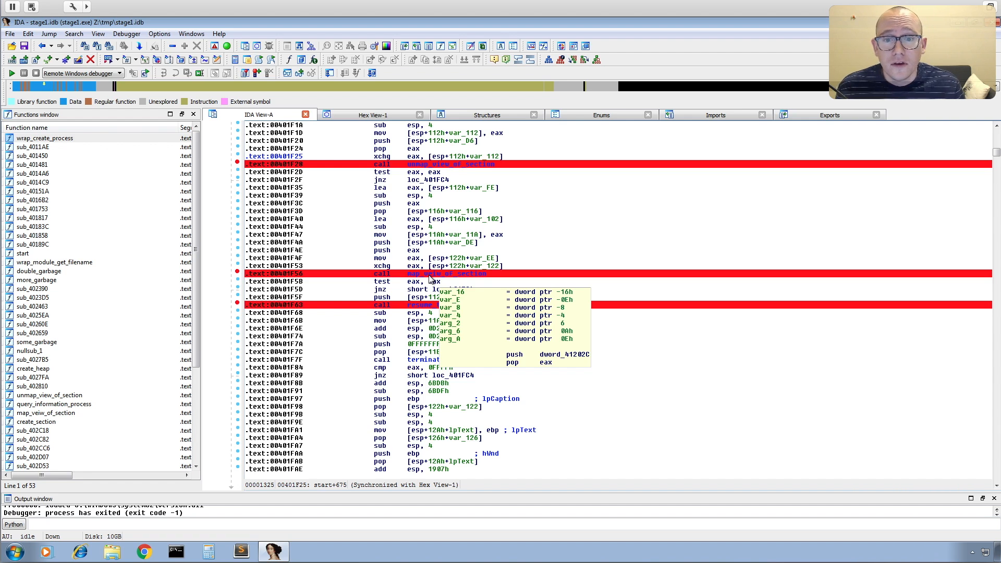
Start debugging stage1.exe, run to the first create_section call, step over it, and continue to the map_veiw_of_section call at 00401CD9
{"action": "left_click", "coordinate": [12, 73]}
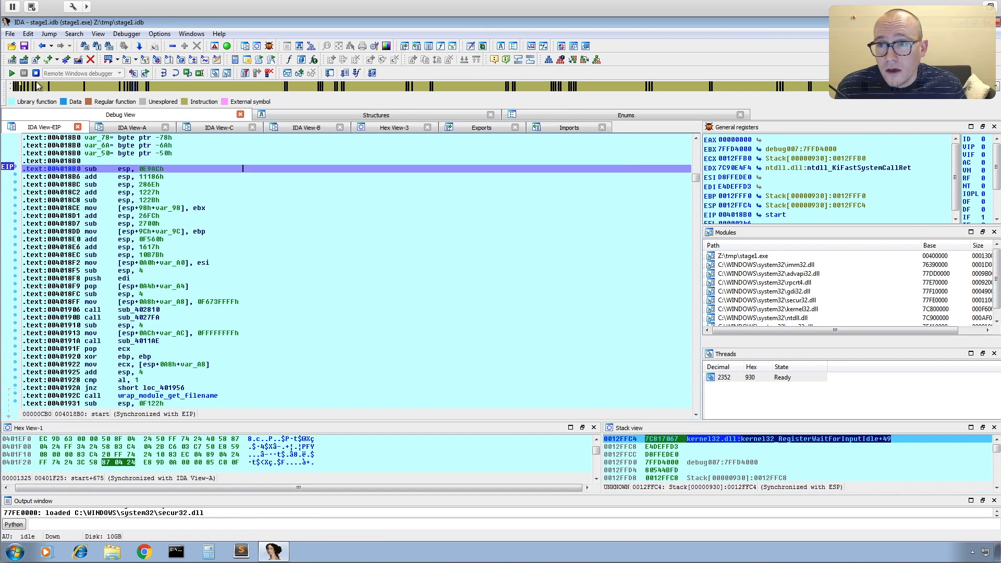
{"action": "left_click", "coordinate": [11, 73]}
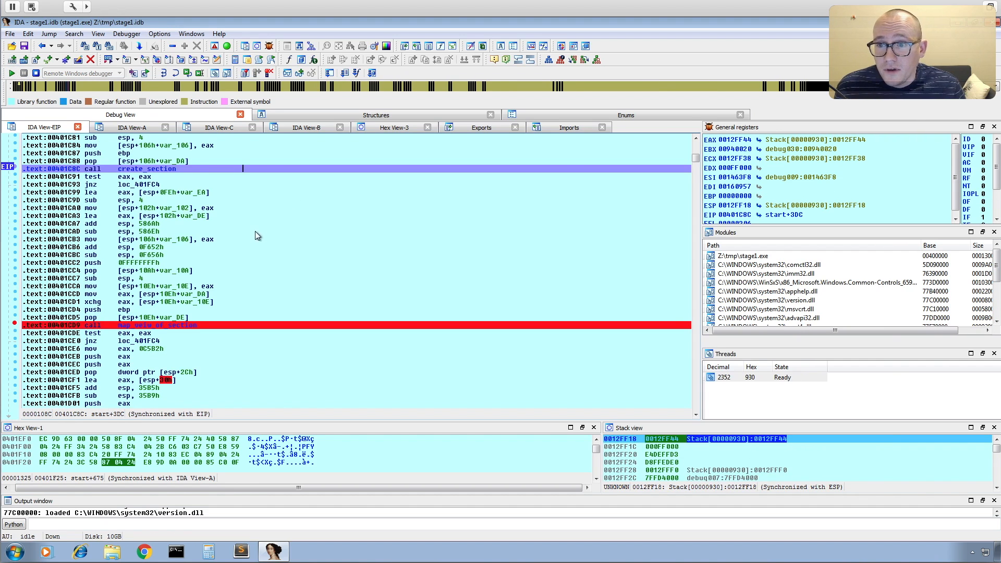
{"action": "left_click", "coordinate": [176, 73]}
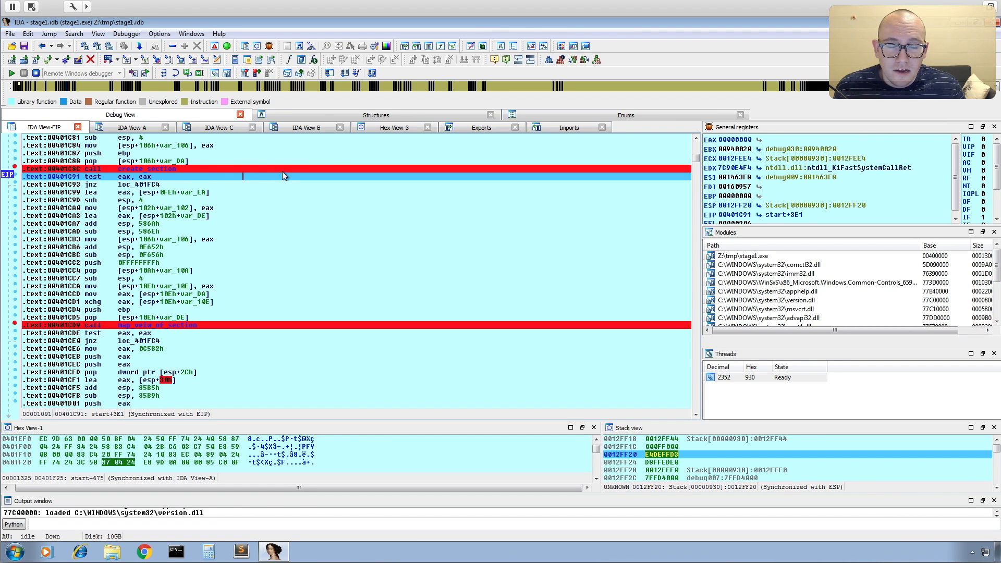
{"action": "left_click", "coordinate": [12, 73]}
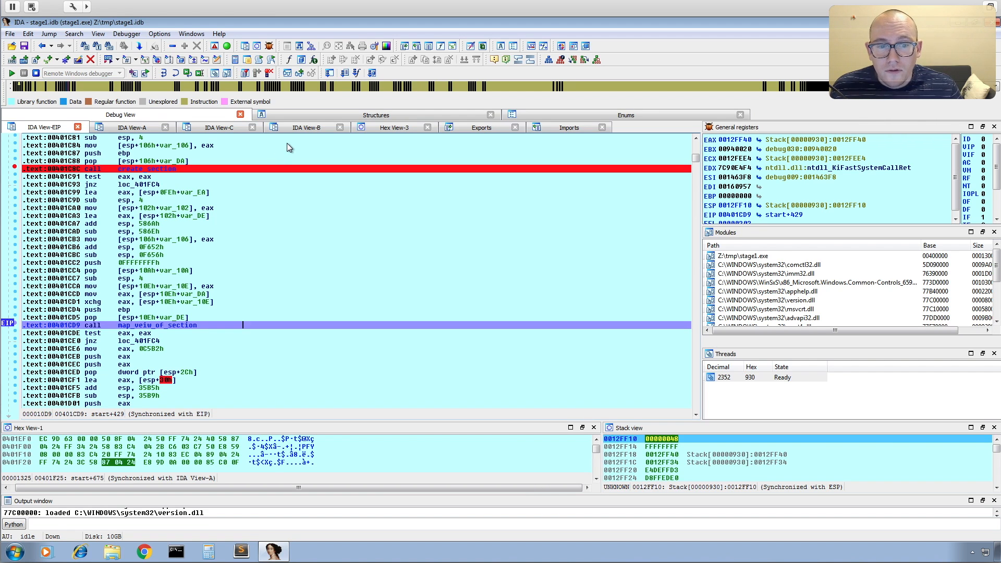
Take the base address pointer 0012FF40 from the call's stack arguments, go to it in IDA View-A and define it as a dword
{"action": "left_click", "coordinate": [662, 455]}
{"action": "right_click", "coordinate": [662, 455]}
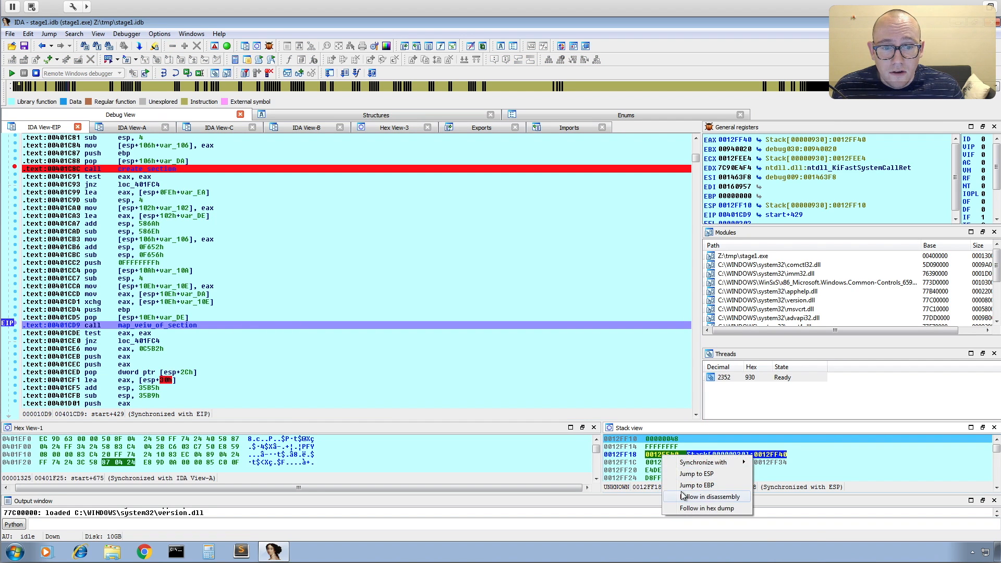
{"action": "left_click", "coordinate": [648, 449]}
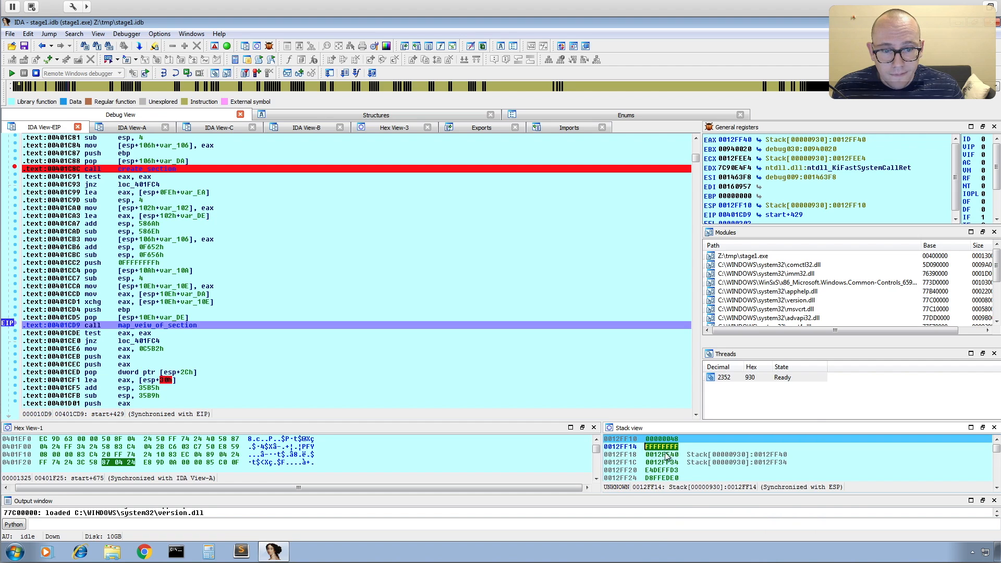
{"action": "left_click", "coordinate": [669, 455]}
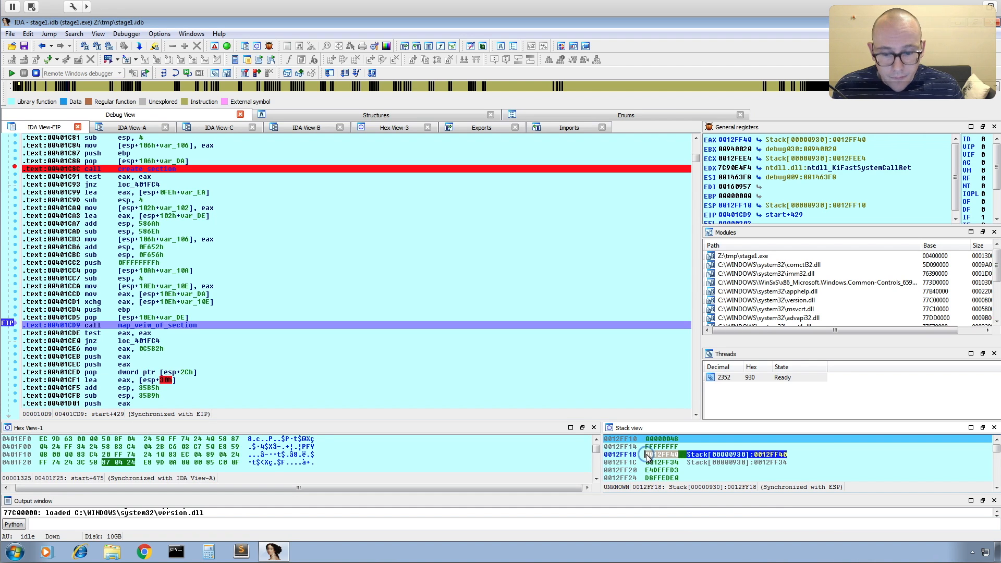
{"action": "left_click", "coordinate": [647, 455]}
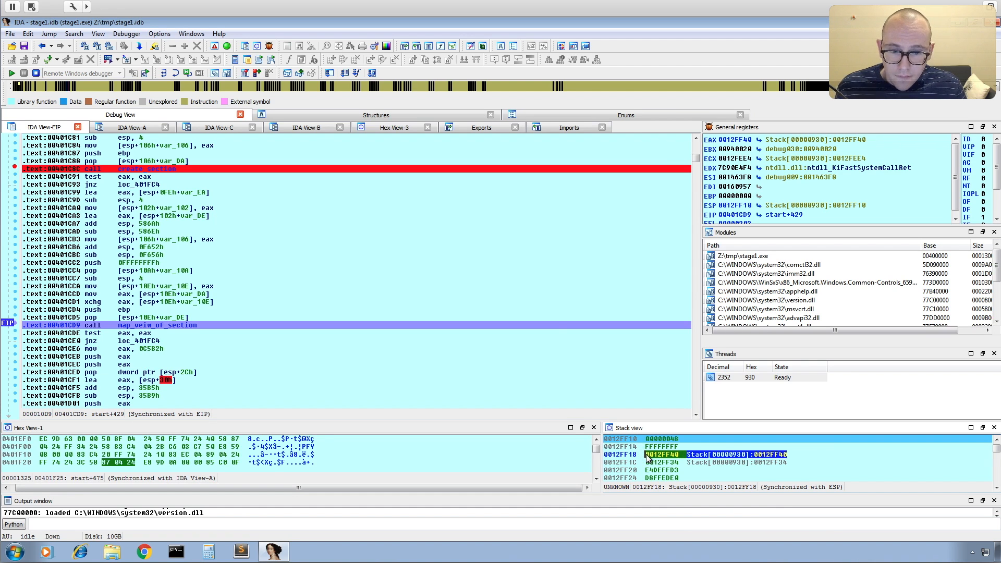
{"action": "left_click", "coordinate": [133, 128]}
{"action": "left_click", "coordinate": [245, 200]}
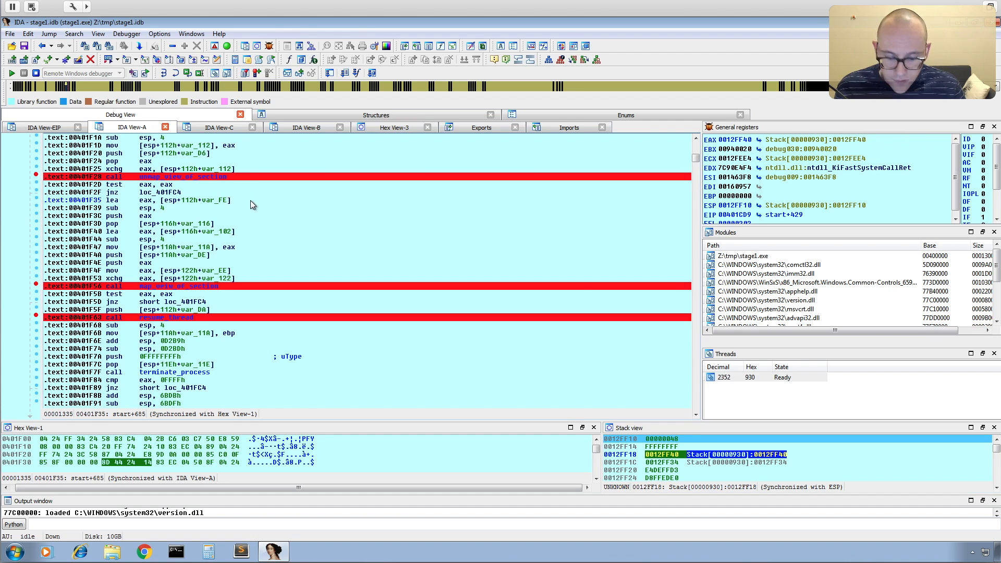
{"action": "key", "text": "g"}
{"action": "type", "text": "0012FF40"}
{"action": "key", "text": "Return"}
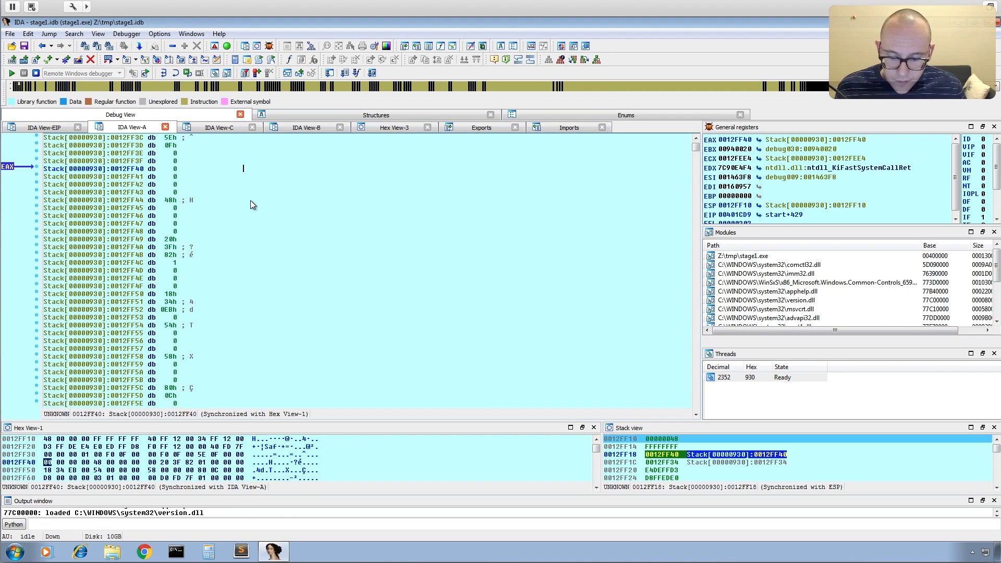
{"action": "key", "text": "d"}
{"action": "key", "text": "d"}
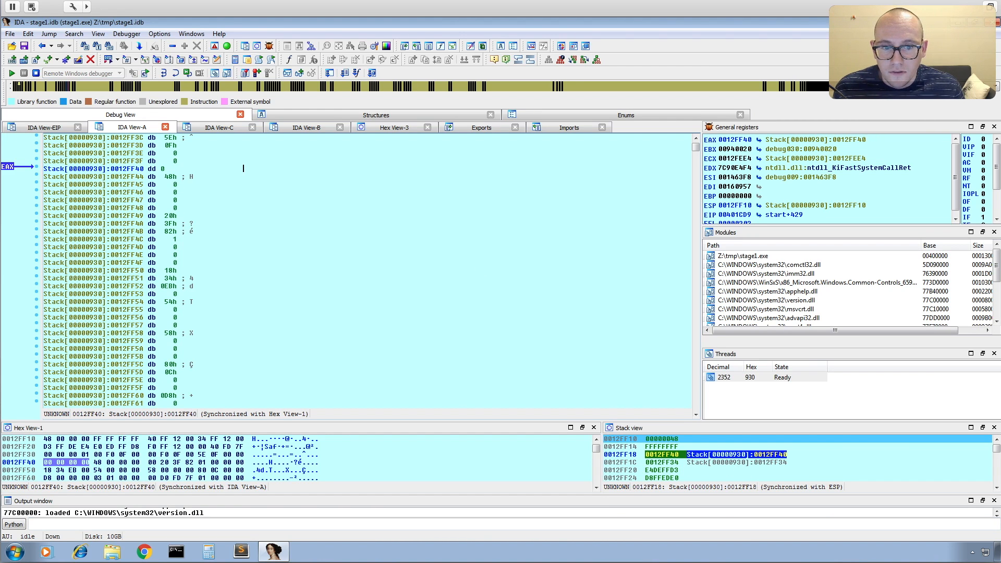
Step over the map_veiw_of_section call at 00401CD9 and copy the mapped base address stored at 0012FF40
{"action": "left_click", "coordinate": [52, 127]}
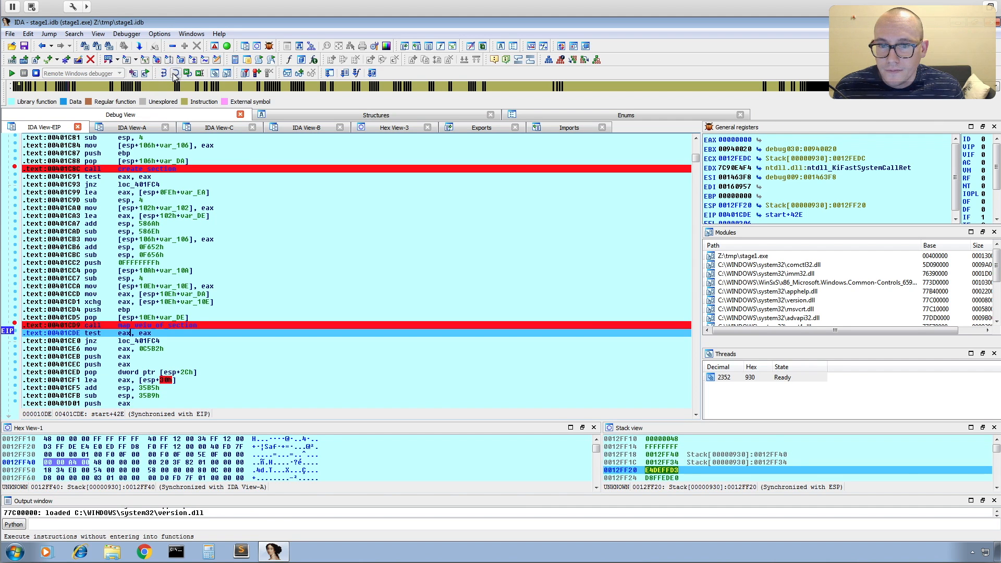
{"action": "left_click", "coordinate": [159, 131]}
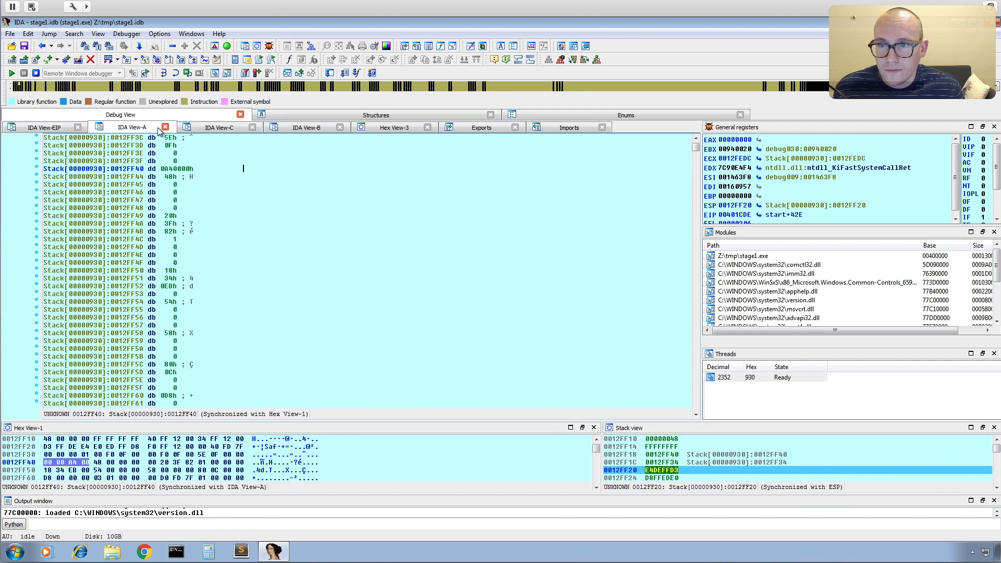
{"action": "left_click", "coordinate": [191, 170]}
{"action": "left_click_drag", "start_coordinate": [192, 170], "coordinate": [165, 172]}
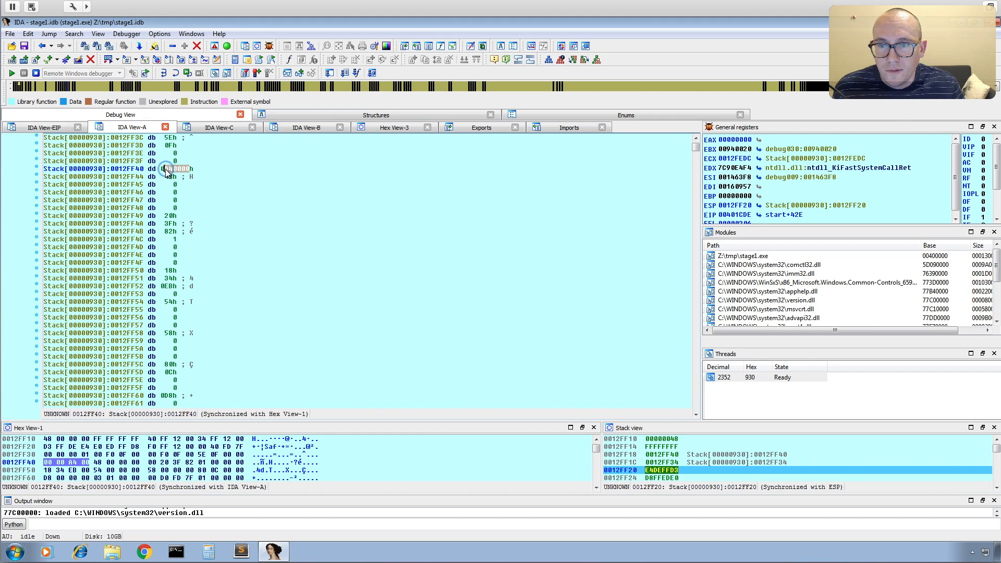
{"action": "key", "text": "ctrl+c"}
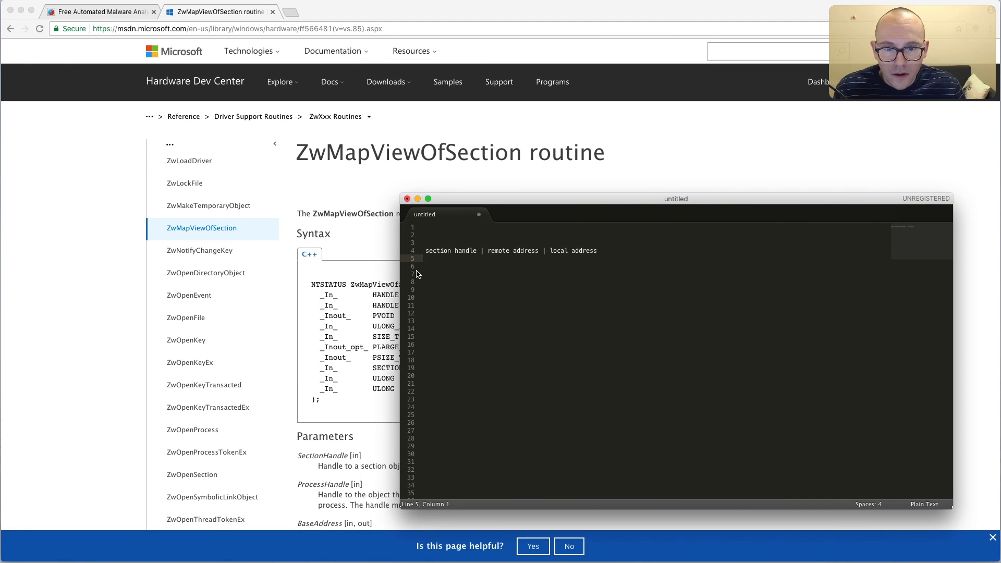
Record "48 | | A40000" on line 5 of the untitled notes and place the cursor back near the empty remote address field
{"action": "type", "text": "48 | | A40000"}
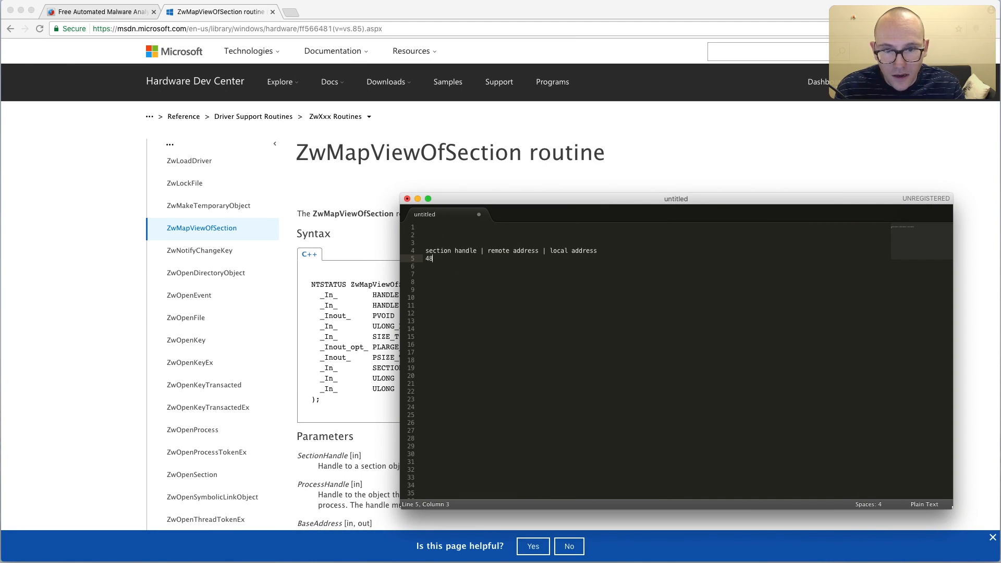
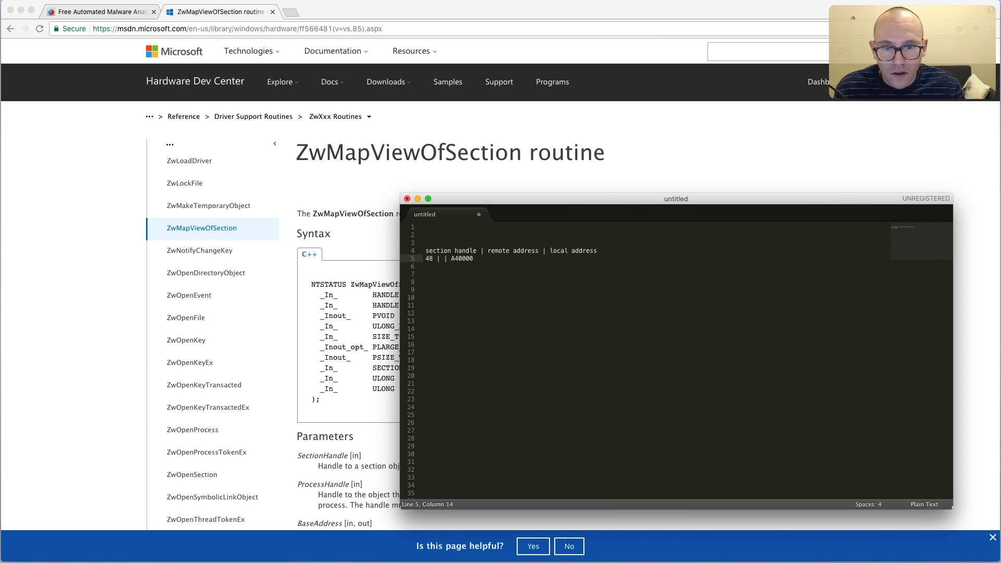
{"action": "key", "text": "Left"}
{"action": "key", "text": "Left"}
{"action": "key", "text": "Left"}
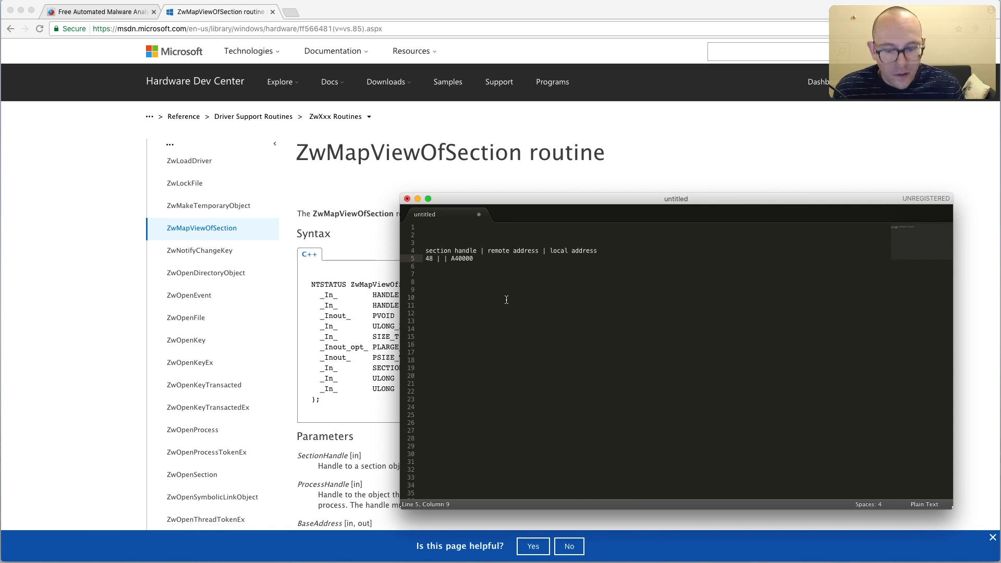
Return to IDA, run through the second create_section breakpoint to the map_veiw_of_section call at 00401D5D, and step over it
{"action": "key", "text": "ctrl+Right"}
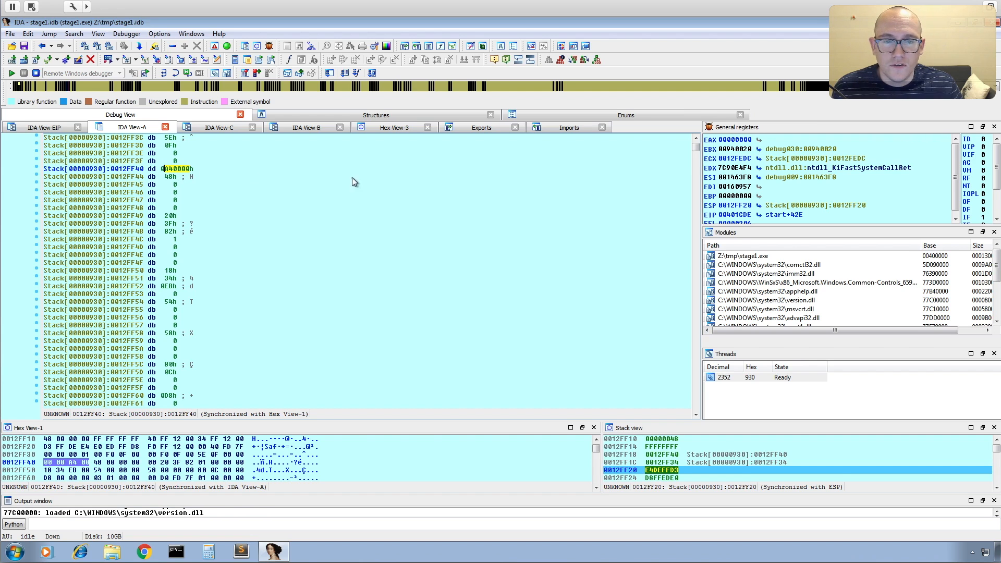
{"action": "left_click", "coordinate": [53, 128]}
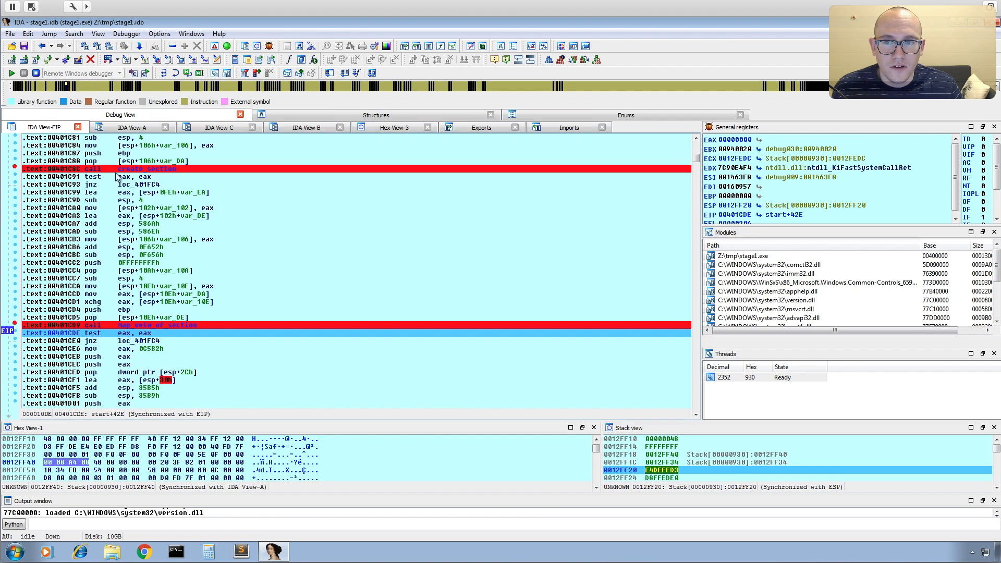
{"action": "mouse_move", "coordinate": [176, 210]}
{"action": "key", "text": "F9"}
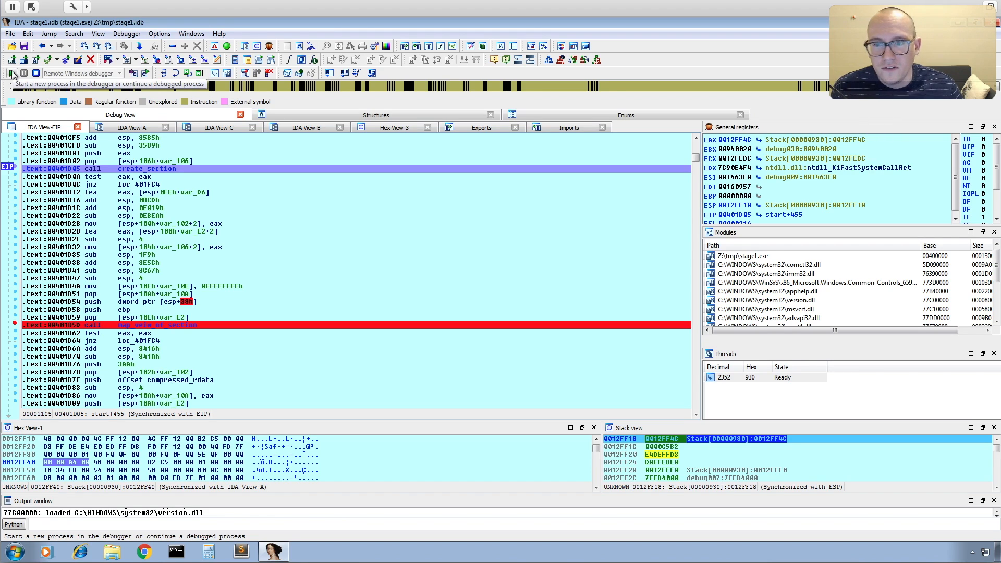
{"action": "left_click", "coordinate": [12, 73]}
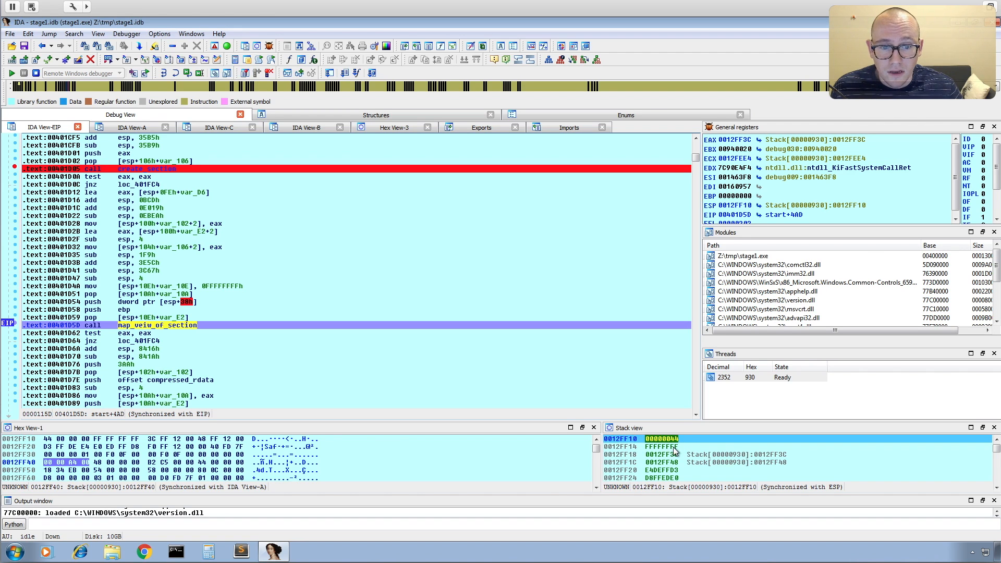
{"action": "left_click", "coordinate": [177, 74]}
Take the second base address pointer 0012FF3C from the stack, go to it in IDA View-A, define it as a dword and select its value
{"action": "left_click", "coordinate": [675, 459]}
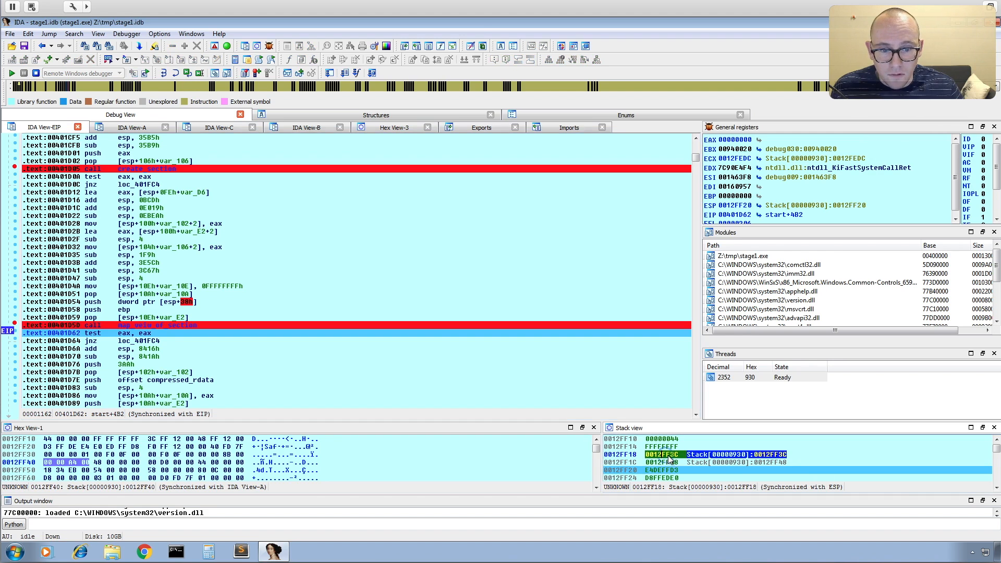
{"action": "left_click_drag", "start_coordinate": [677, 455], "coordinate": [660, 454]}
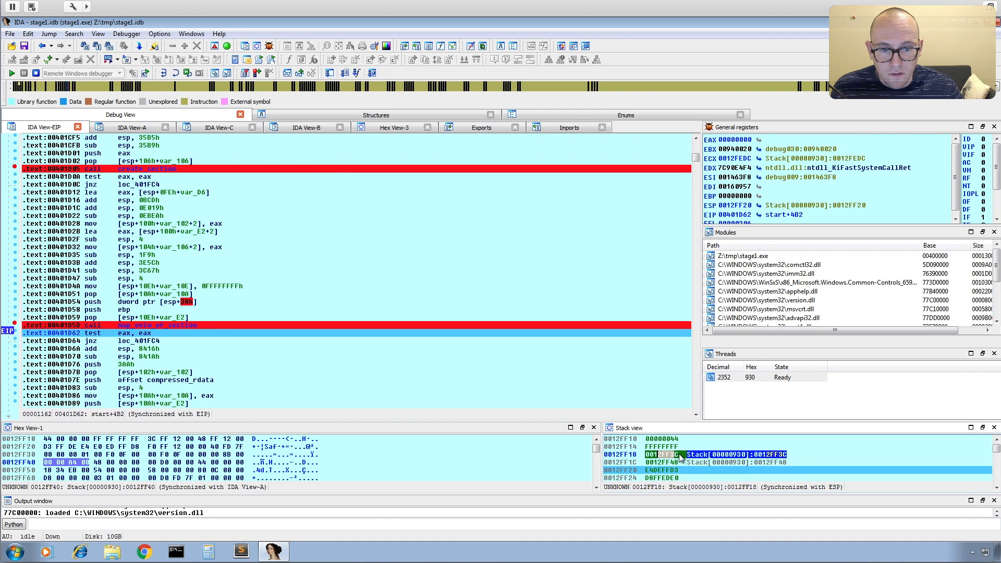
{"action": "left_click", "coordinate": [649, 455]}
{"action": "double_click", "coordinate": [649, 455]}
{"action": "left_click", "coordinate": [277, 225]}
{"action": "type", "text": "g"}
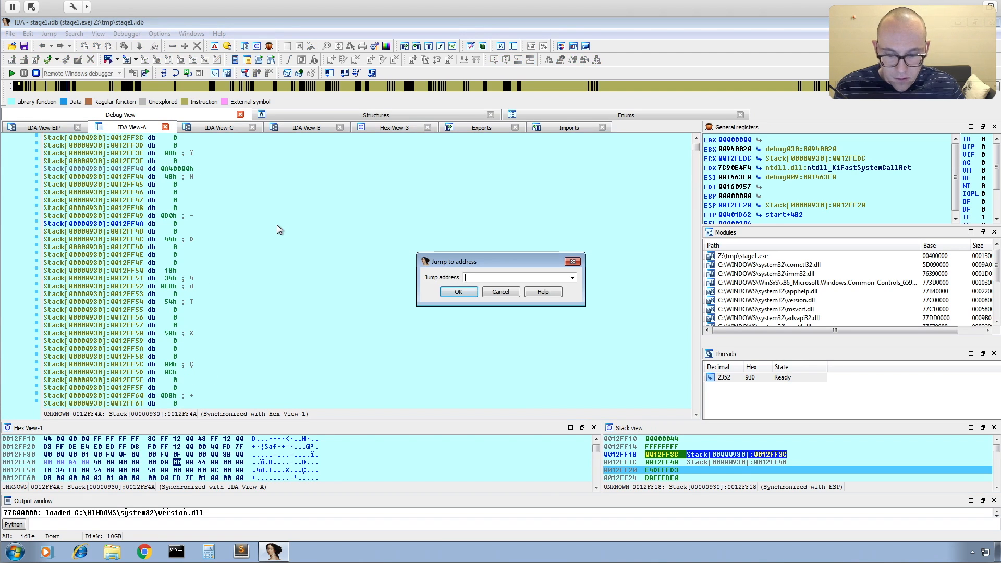
{"action": "type", "text": "0012FF3C"}
{"action": "key", "text": "Return"}
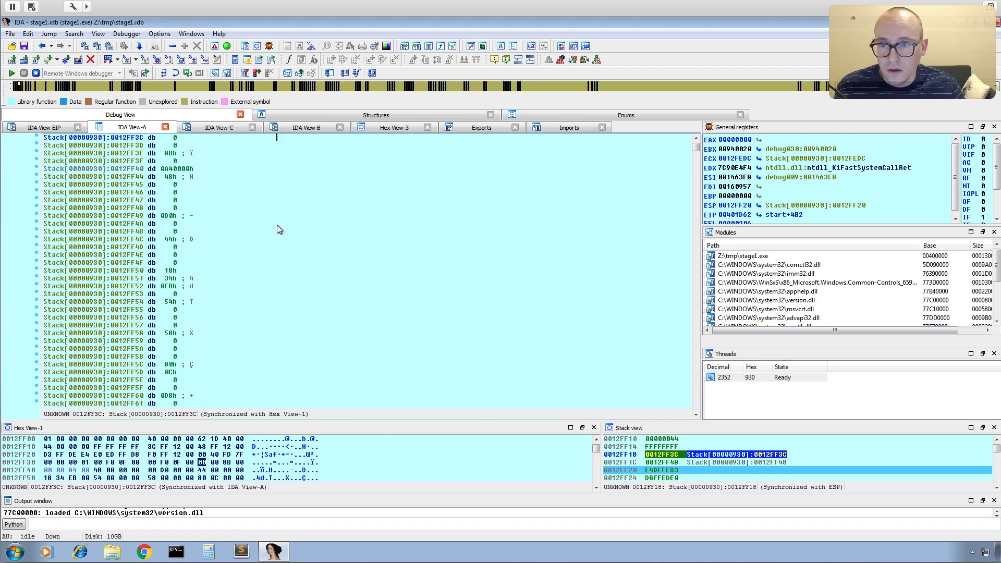
{"action": "key", "text": "d"}
{"action": "key", "text": "d"}
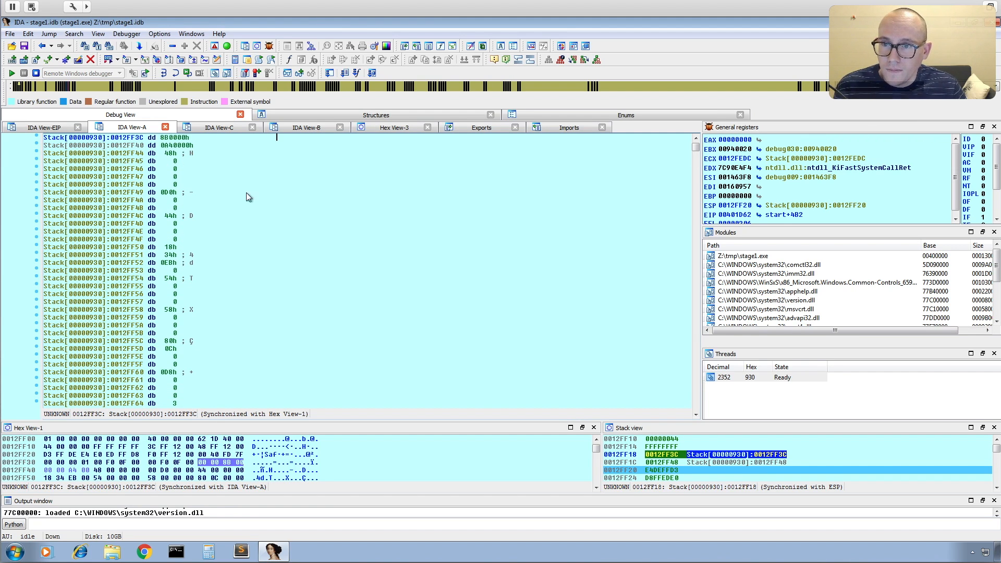
{"action": "left_click", "coordinate": [163, 138]}
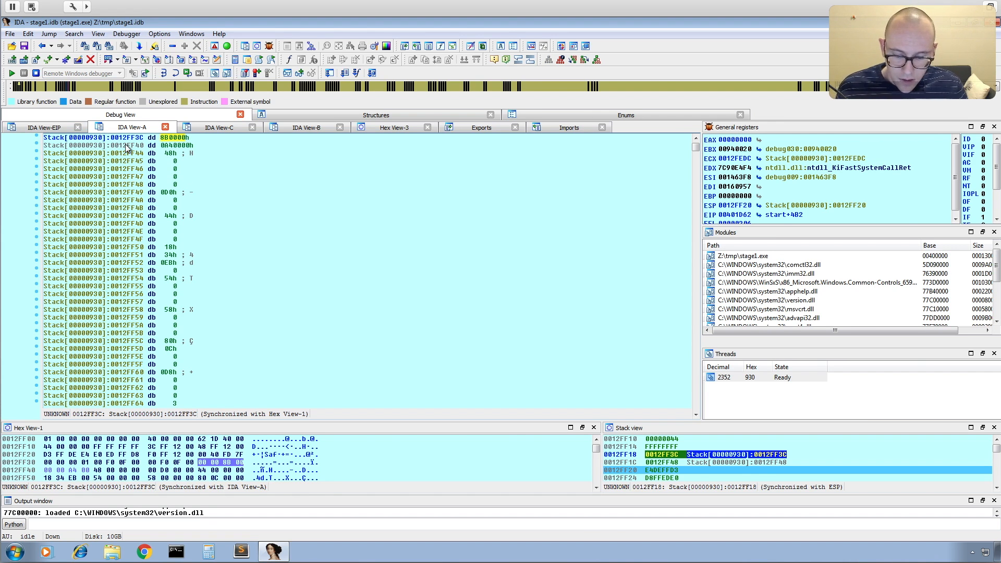
Switch to the untitled notes and record section handle 44 with local address 8B0000 on line 6, leaving the remote address empty
{"action": "key", "text": "ctrl+Left"}
{"action": "key", "text": "Left"}
{"action": "key", "text": "Left"}
{"action": "key", "text": "Left"}
{"action": "key", "text": "Left"}
{"action": "key", "text": "Left"}
{"action": "key", "text": "Down"}
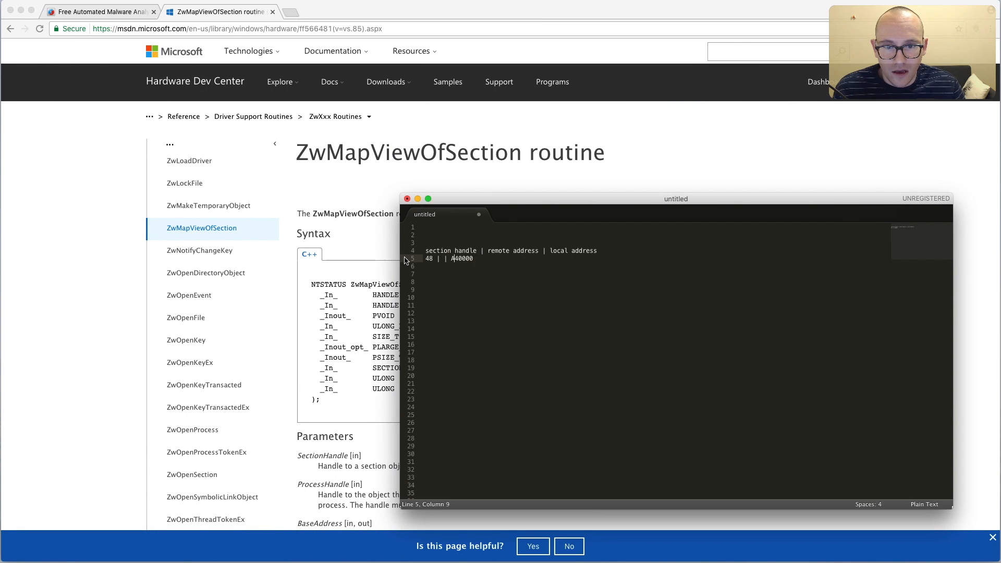
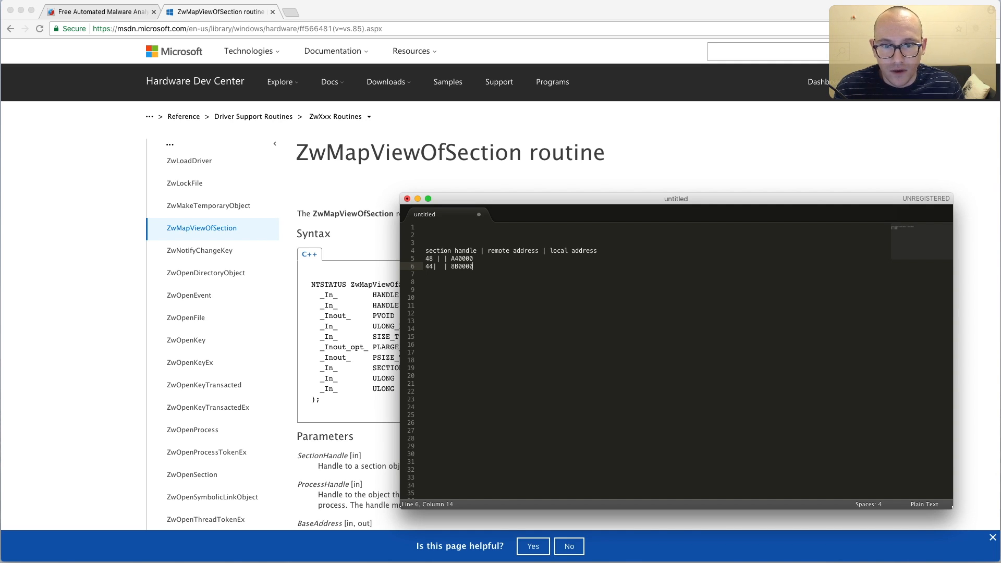
Return to IDA View-EIP and run the process to the map_veiw_of_section call at 00401E56
{"action": "key", "text": "ctrl+Right"}
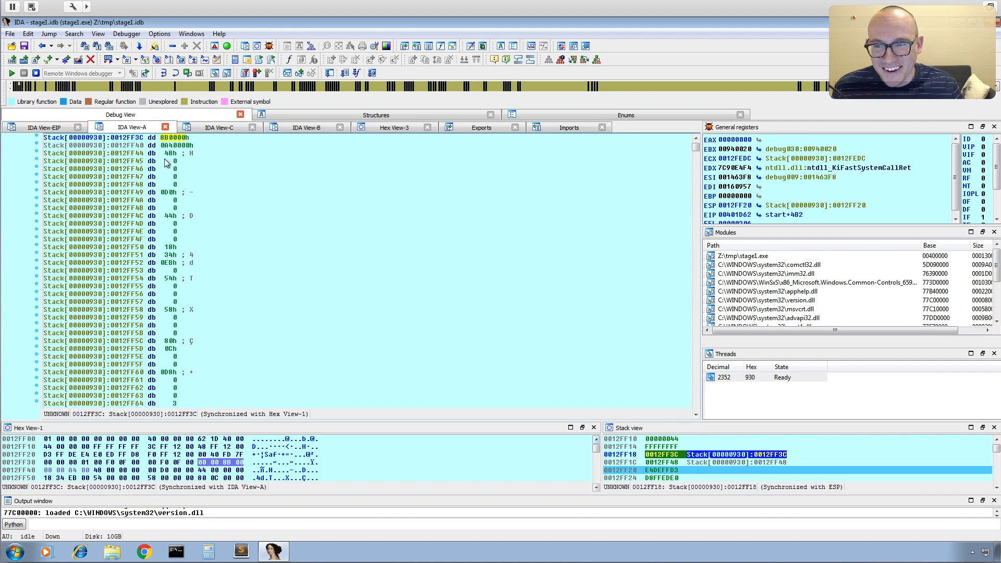
{"action": "left_click", "coordinate": [49, 127]}
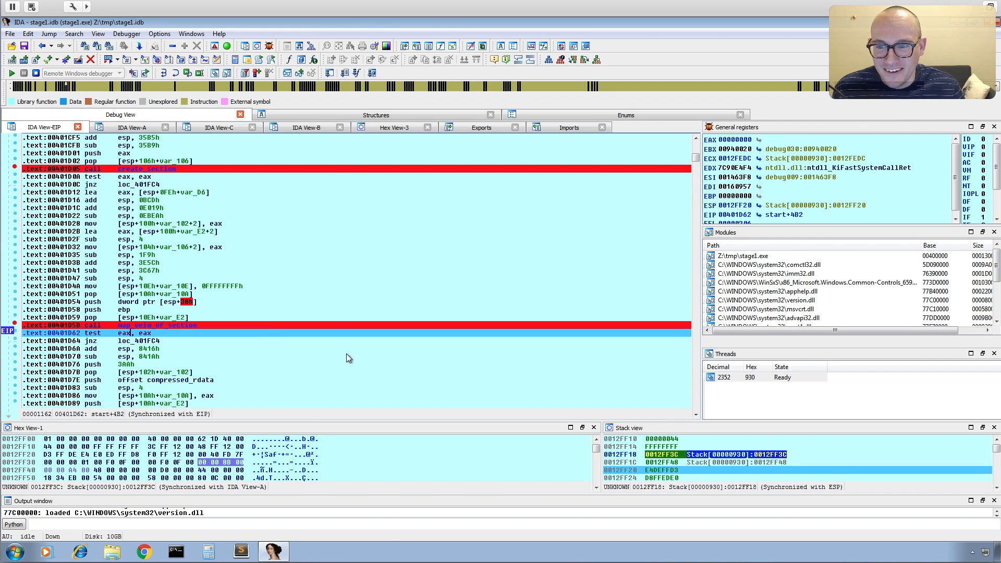
{"action": "left_click", "coordinate": [11, 73]}
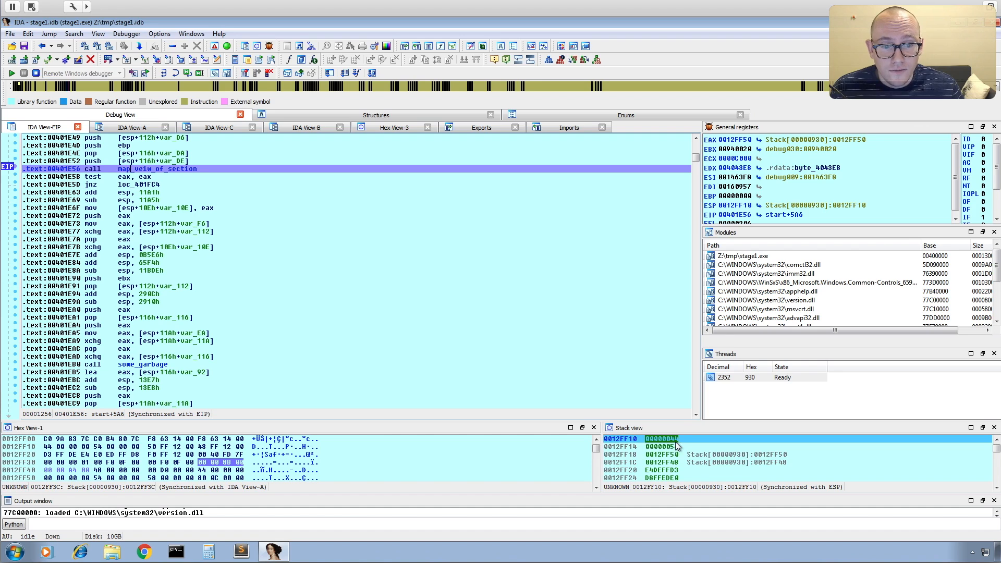
Copy the base address pointer 0012FF50 from the stack, go to it in IDA View-A and define it as a dword
{"action": "left_click", "coordinate": [671, 455]}
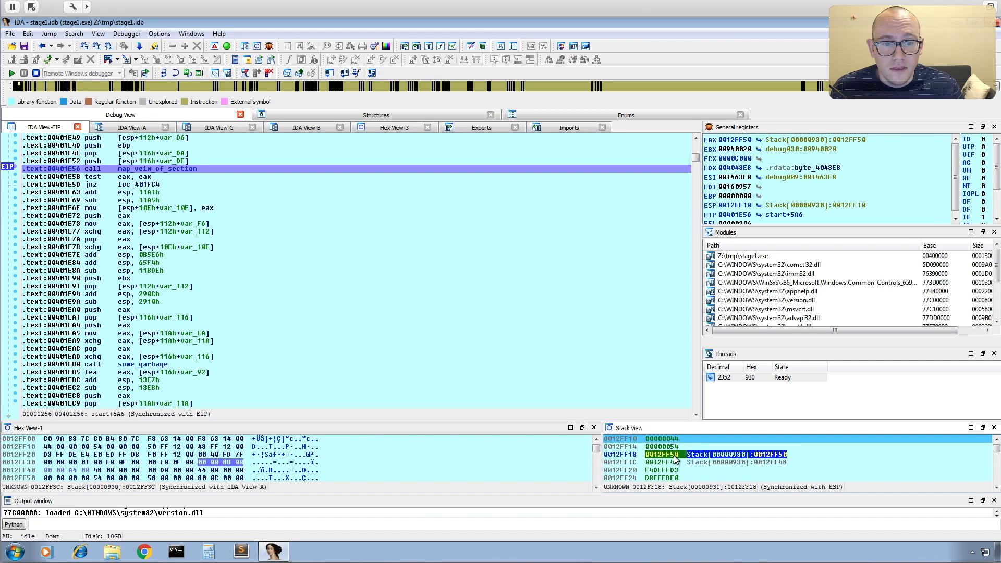
{"action": "left_click_drag", "start_coordinate": [681, 455], "coordinate": [647, 454]}
{"action": "key", "text": "ctrl+c"}
{"action": "left_click", "coordinate": [138, 127]}
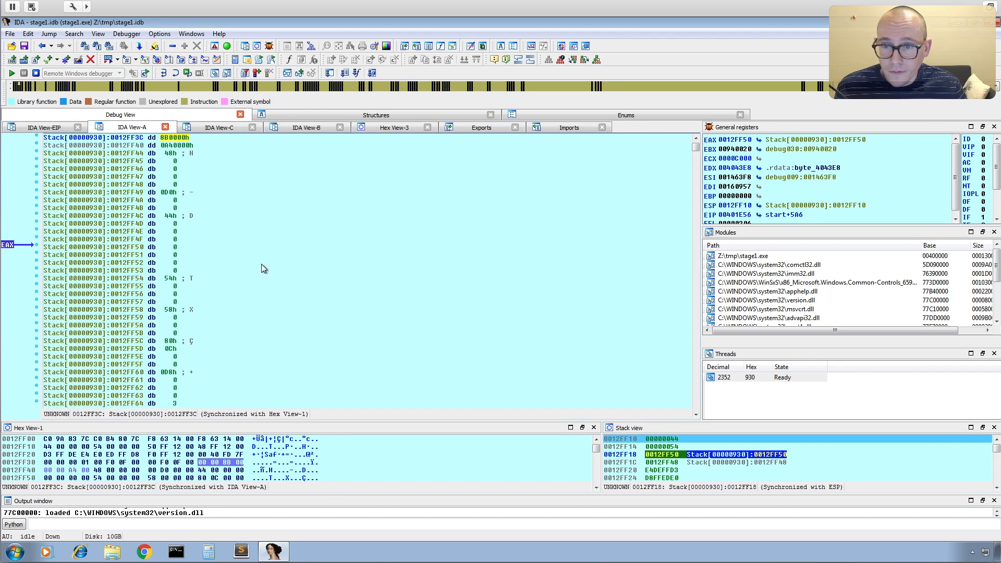
{"action": "key", "text": "g"}
{"action": "key", "text": "ctrl+v"}
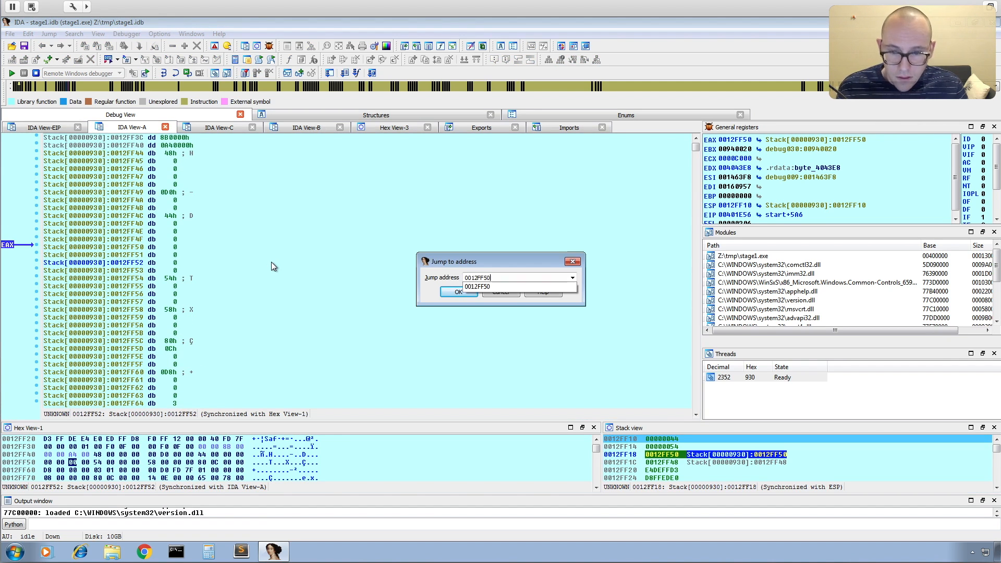
{"action": "key", "text": "Return"}
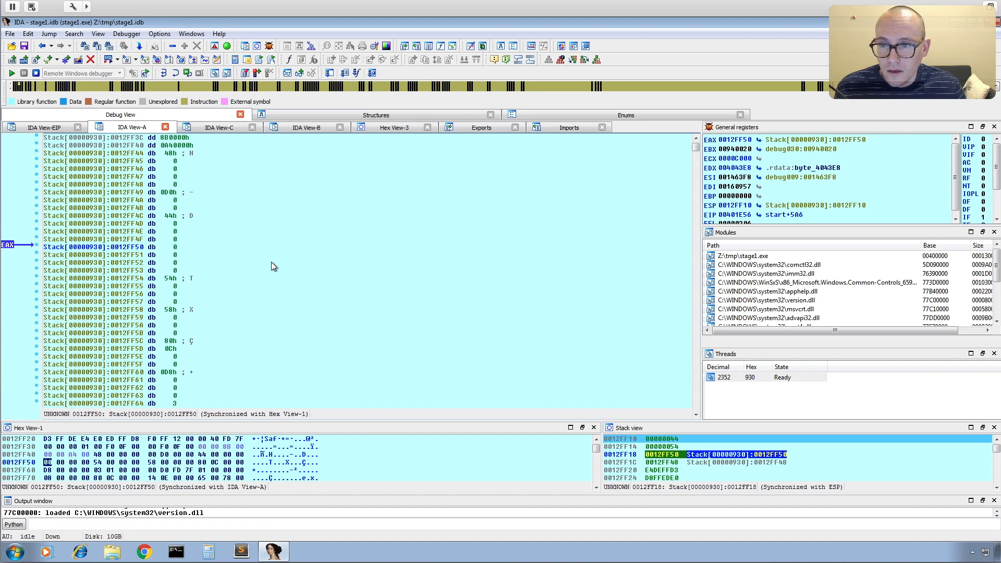
{"action": "key", "text": "d"}
{"action": "key", "text": "d"}
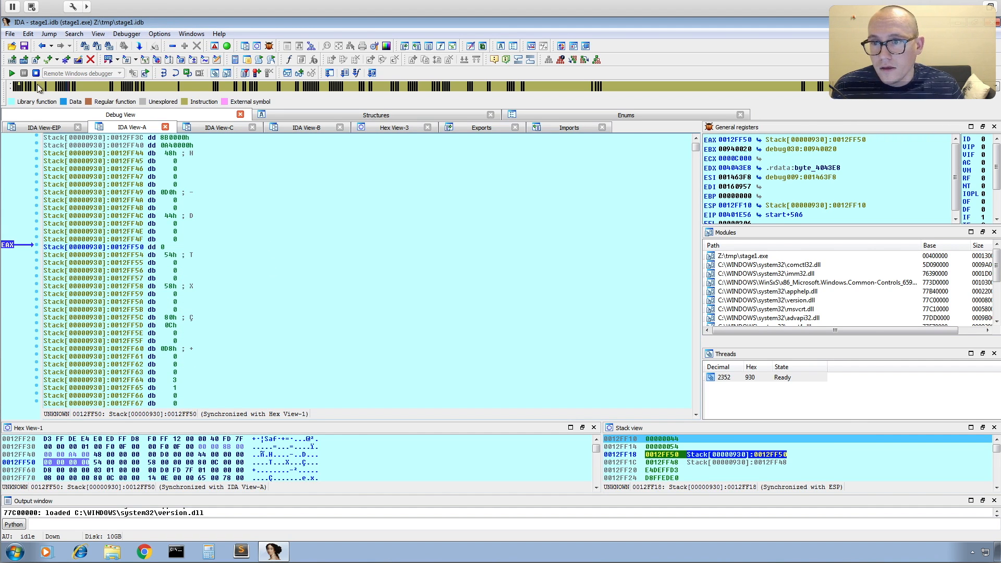
Step over the map_veiw_of_section call at 00401E56 and go back to the stack dwords in IDA View-A
{"action": "left_click", "coordinate": [59, 129]}
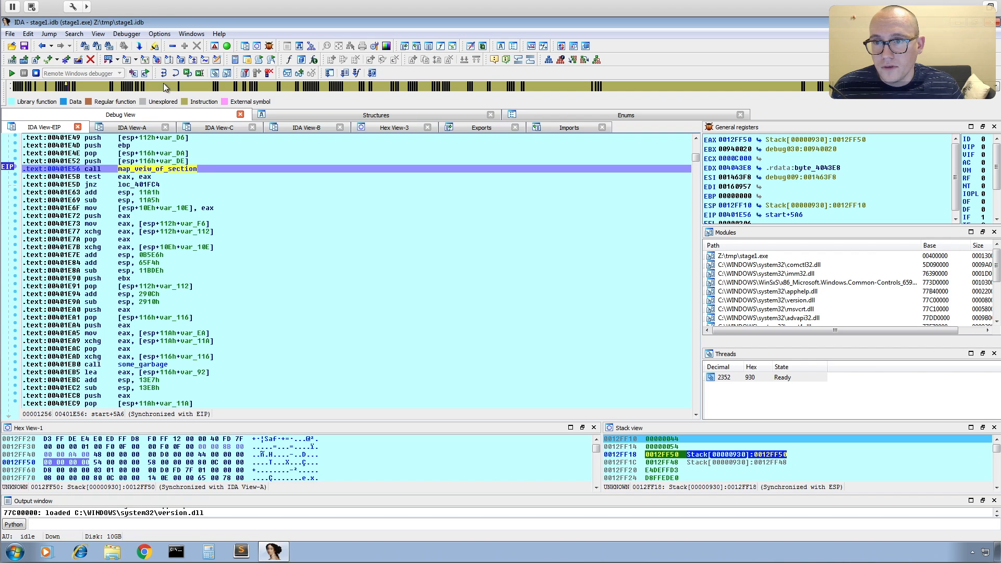
{"action": "left_click", "coordinate": [172, 72]}
{"action": "left_click", "coordinate": [132, 128]}
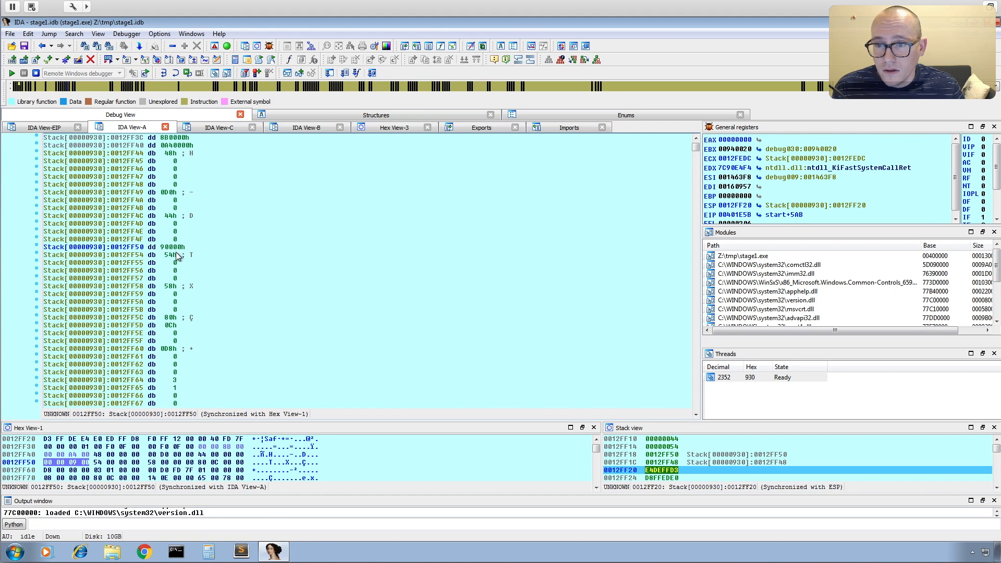
Select the dword value at 0012FF50 and record 90000 as the remote address of section handle 44 in the notes
{"action": "left_click_drag", "start_coordinate": [180, 246], "coordinate": [170, 248]}
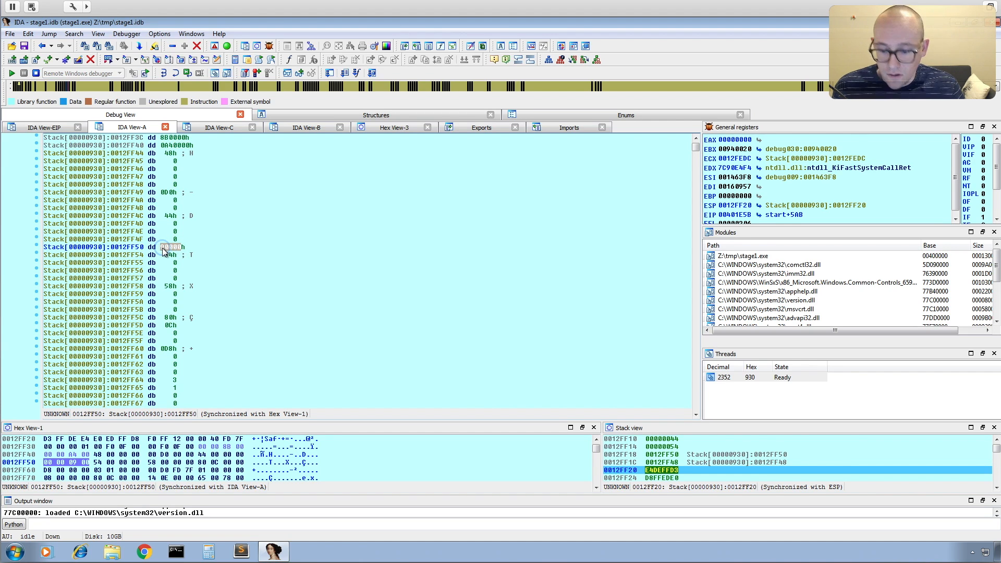
{"action": "left_click", "coordinate": [162, 248]}
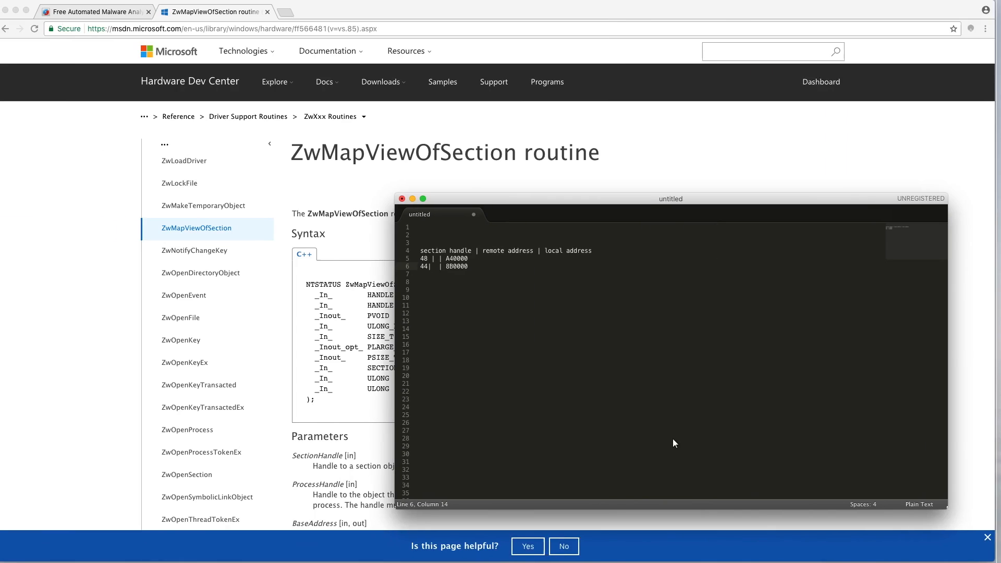
{"action": "left_click", "coordinate": [445, 267]}
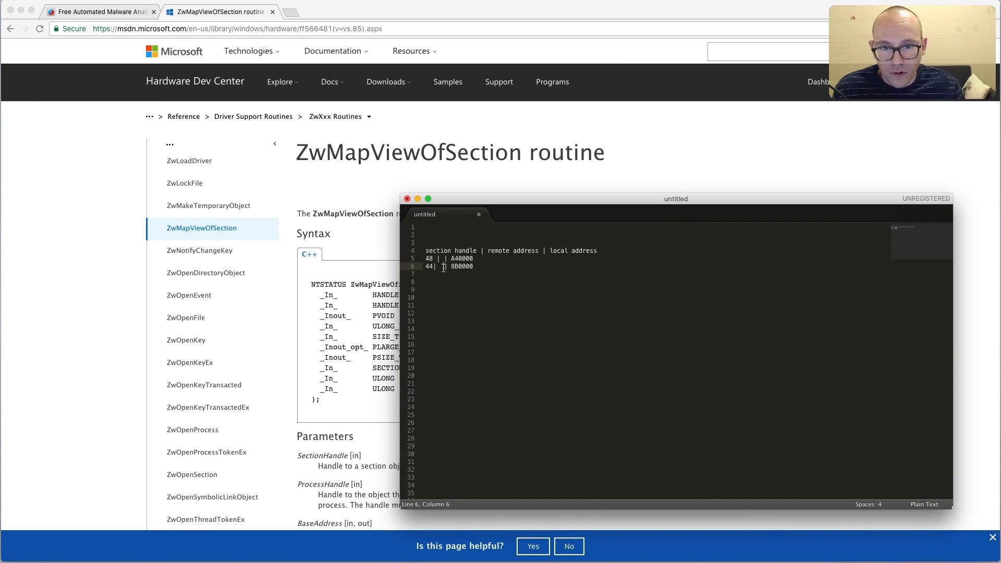
{"action": "type", "text": "90000"}
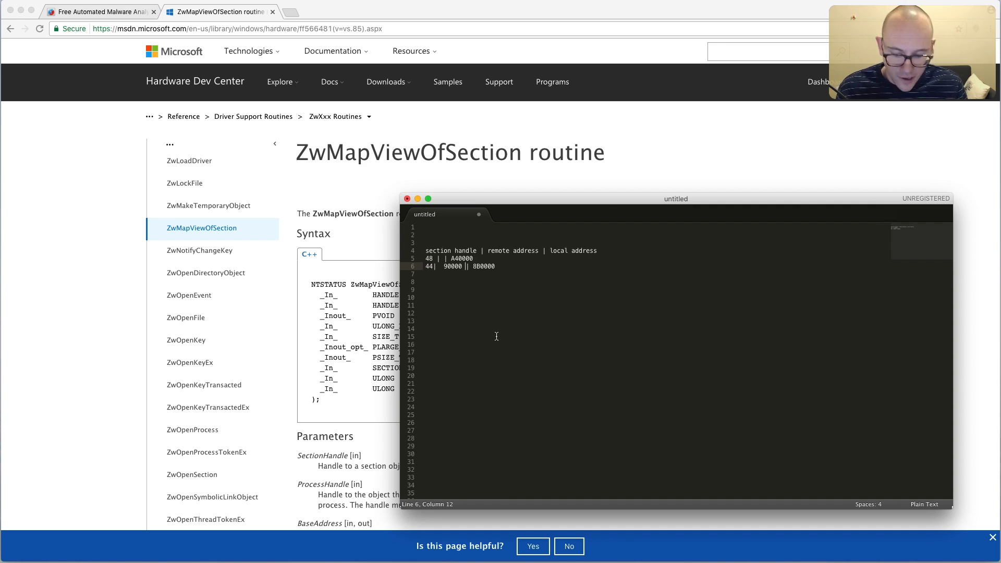
Return to IDA View-EIP and run the process to the unmap_view_of_section call at 00401F28
{"action": "key", "text": "ctrl+Right"}
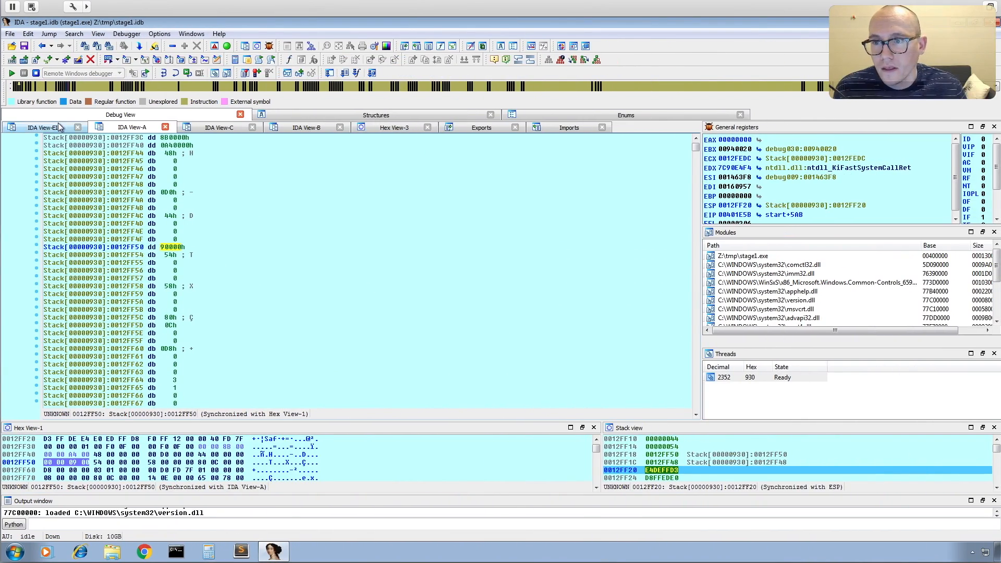
{"action": "left_click", "coordinate": [57, 128]}
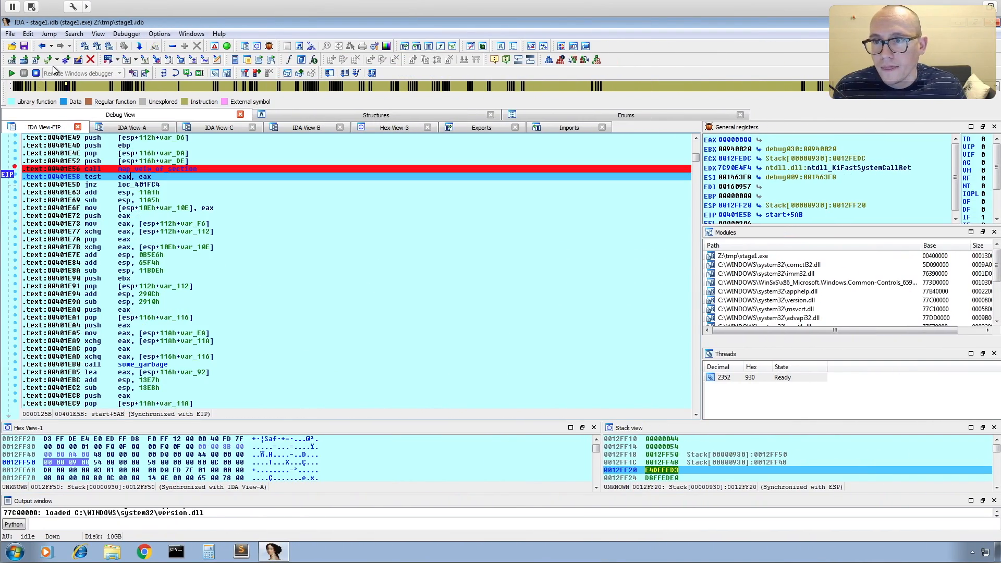
{"action": "left_click", "coordinate": [12, 74]}
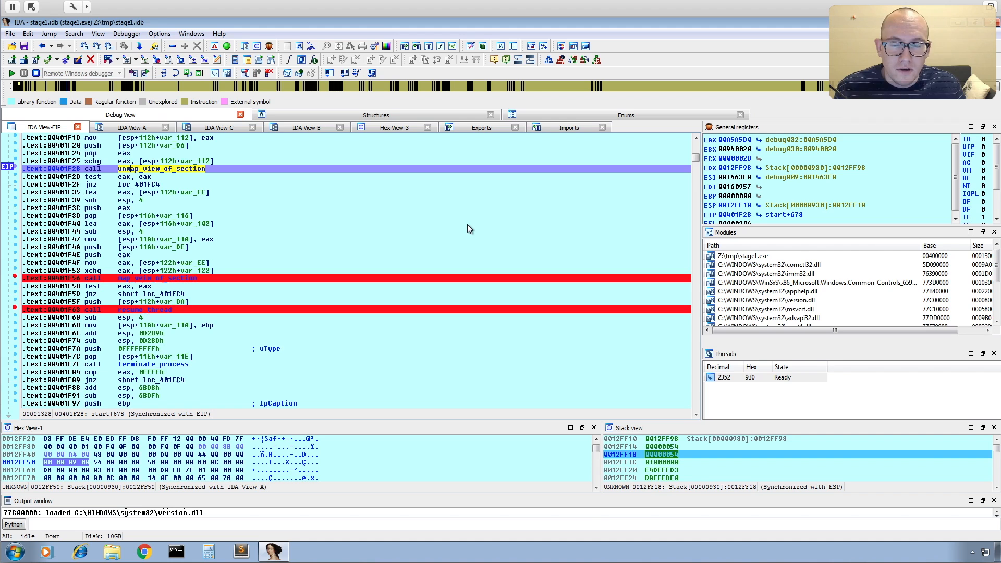
Switch to the browser, search for unmapviewofsection and open the MSDN documentation of the ZwUnmapViewOfSection routine
{"action": "key", "text": "ctrl+Left"}
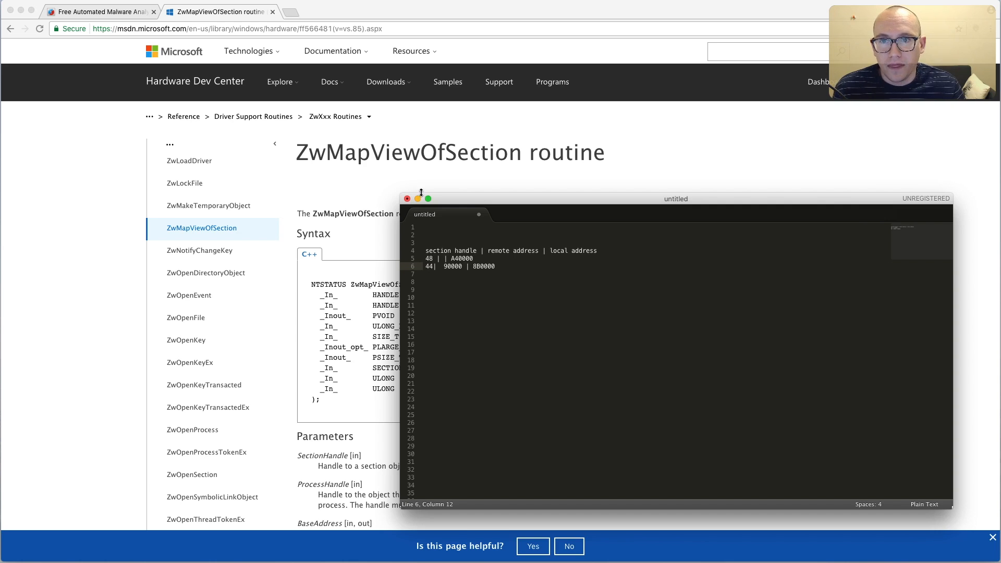
{"action": "left_click", "coordinate": [265, 29]}
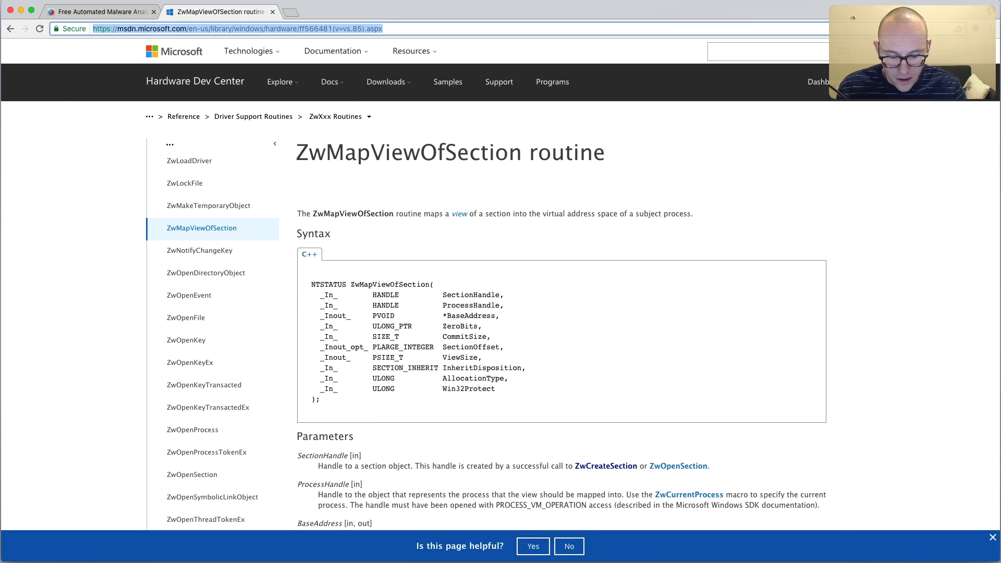
{"action": "type", "text": "unmapview"}
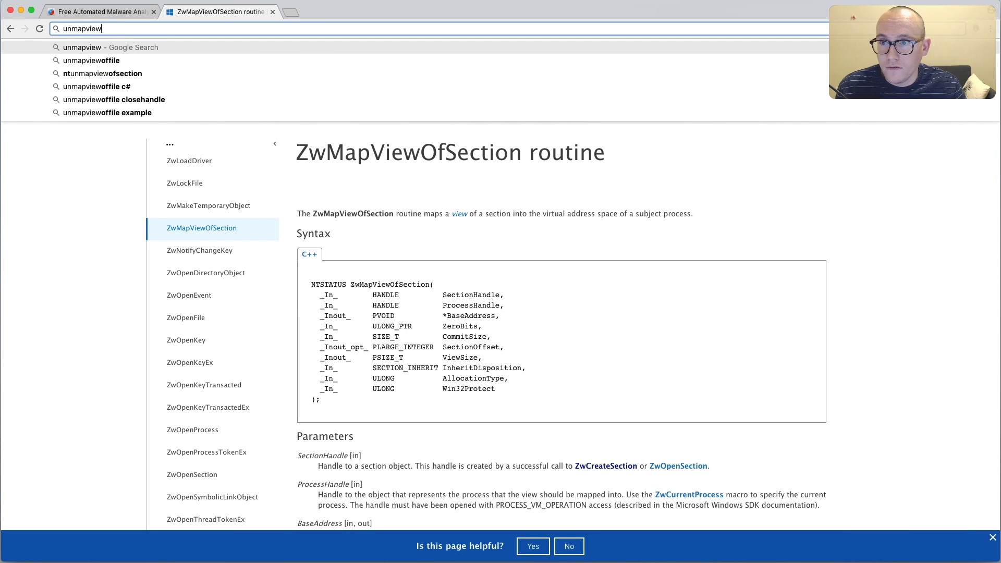
{"action": "type", "text": "ofsection"}
{"action": "key", "text": "Return"}
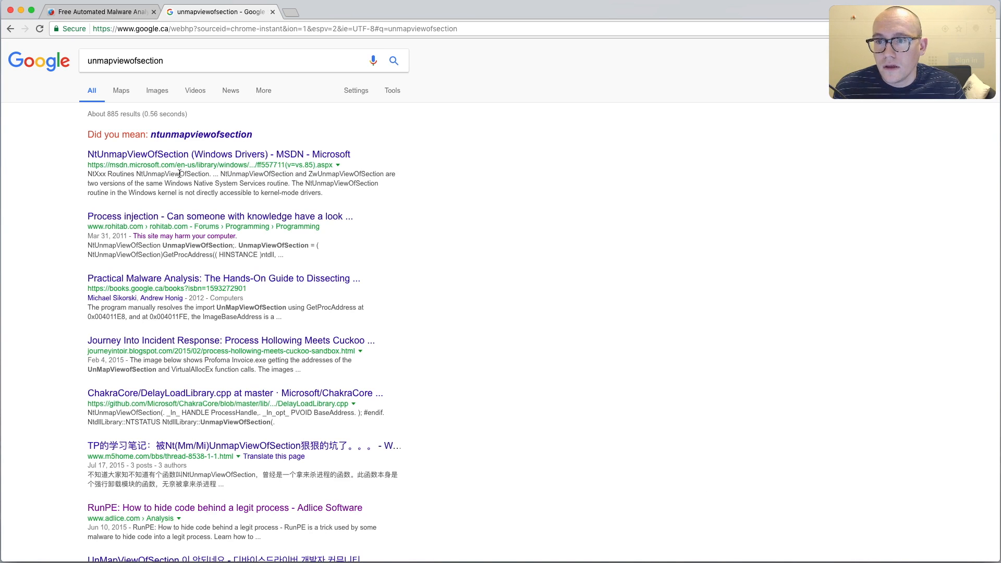
{"action": "left_click", "coordinate": [241, 158]}
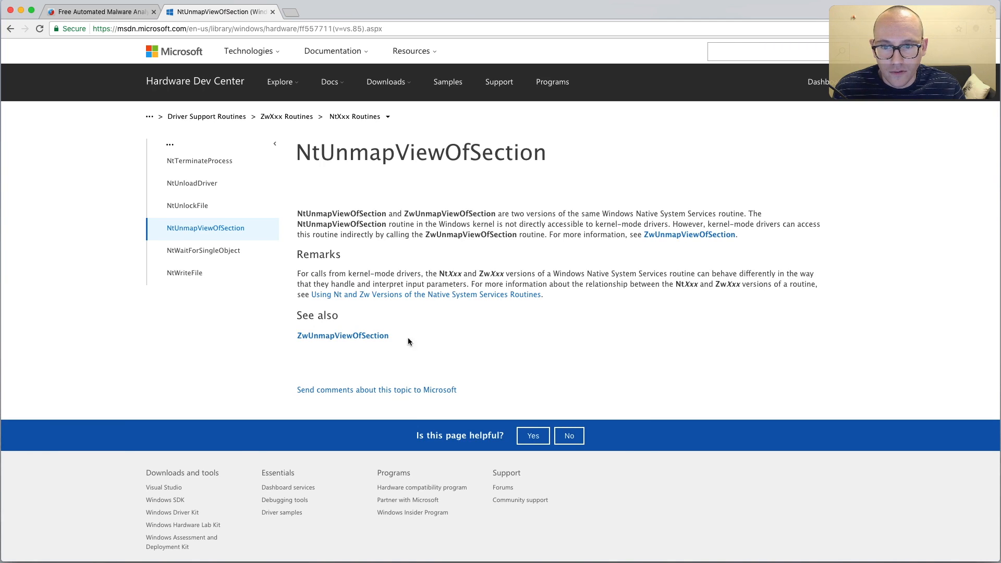
{"action": "left_click", "coordinate": [330, 337]}
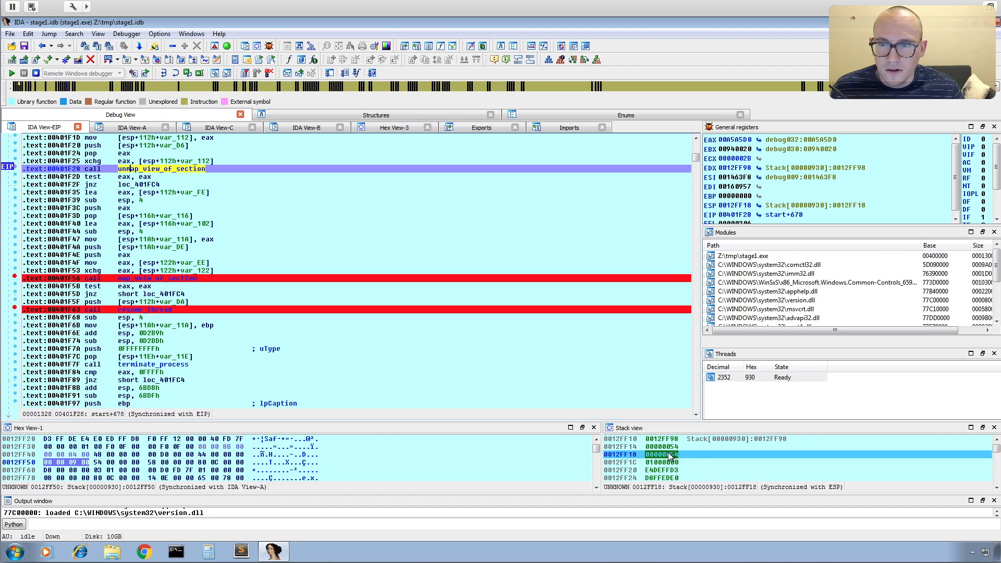
Back in IDA, inspect the unmap_view_of_section function, return to its call and select the base address argument at 0012FF1C on the stack
{"action": "double_click", "coordinate": [169, 167]}
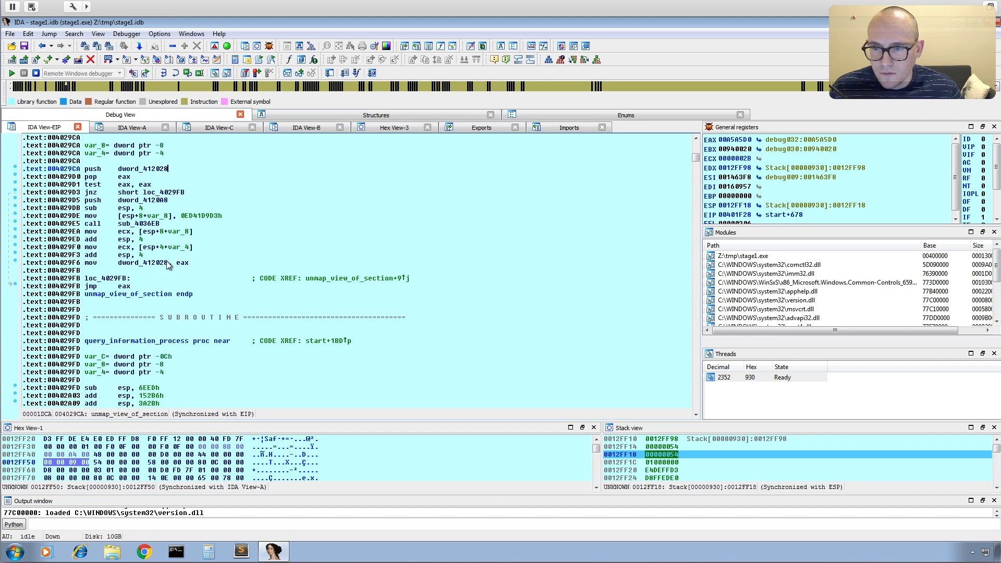
{"action": "left_click", "coordinate": [42, 46]}
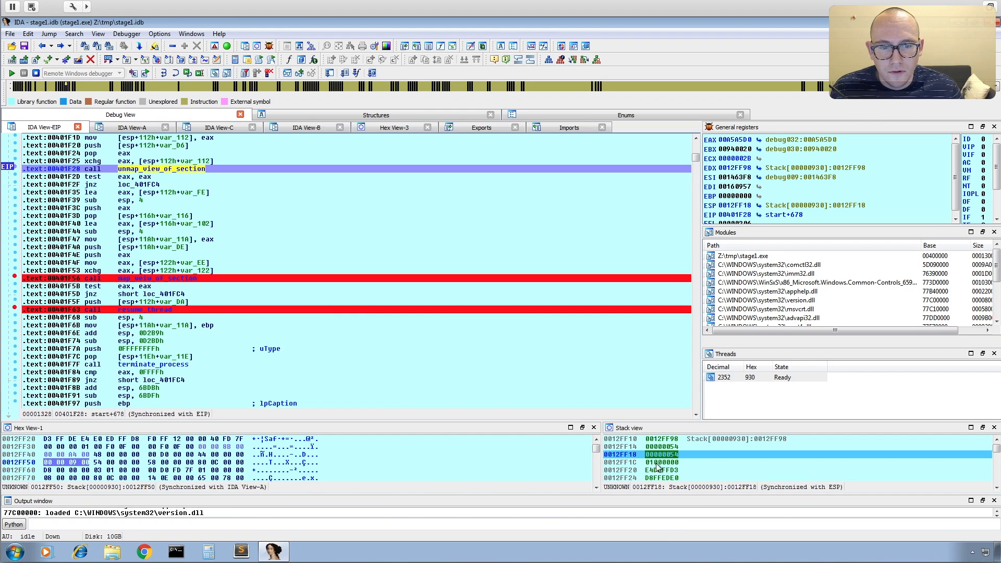
{"action": "left_click", "coordinate": [674, 457]}
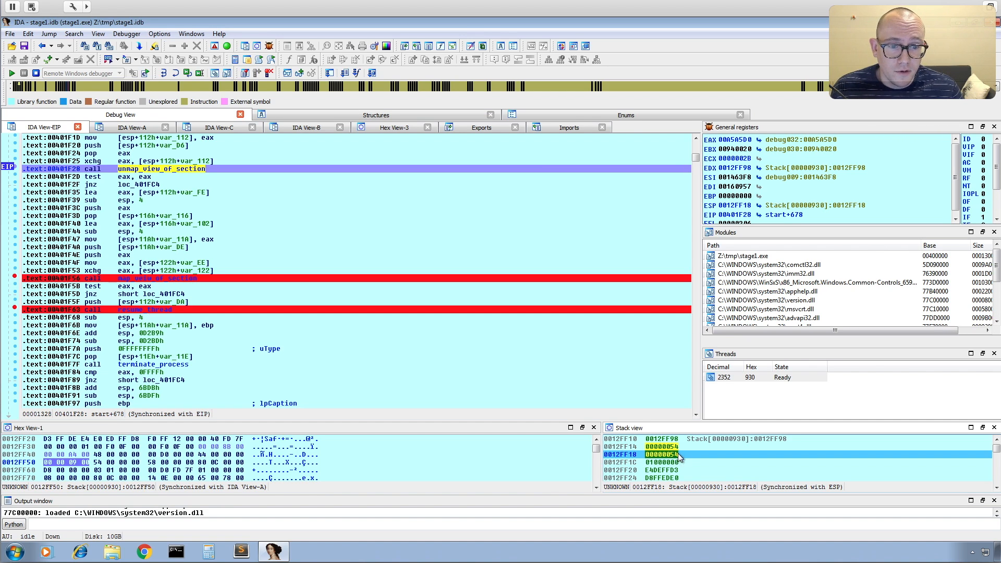
{"action": "left_click_drag", "start_coordinate": [680, 462], "coordinate": [647, 464]}
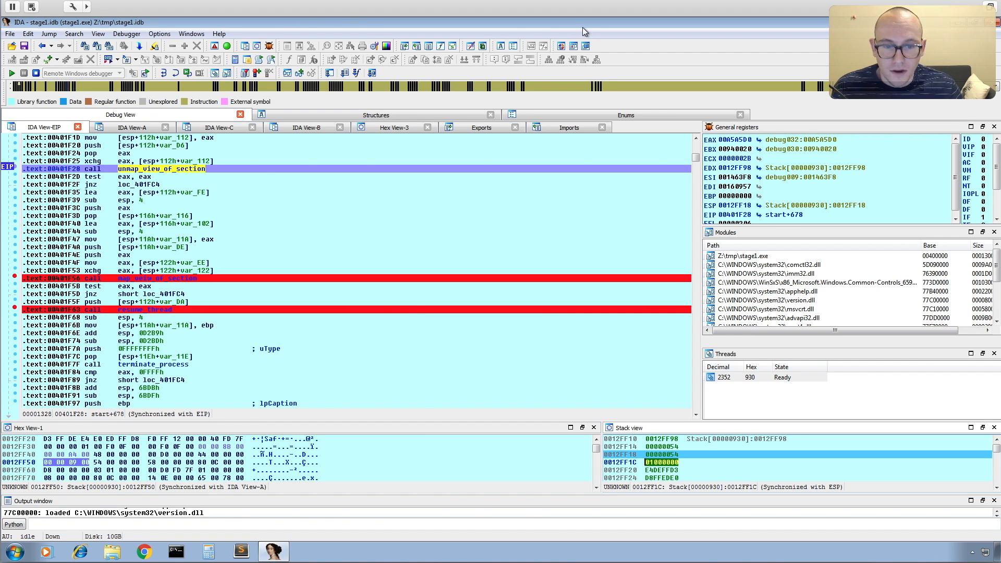
Add the line "unmap 01000000 in remote process" below the address table in the untitled notes, and return to IDA
{"action": "key", "text": "ctrl+Left"}
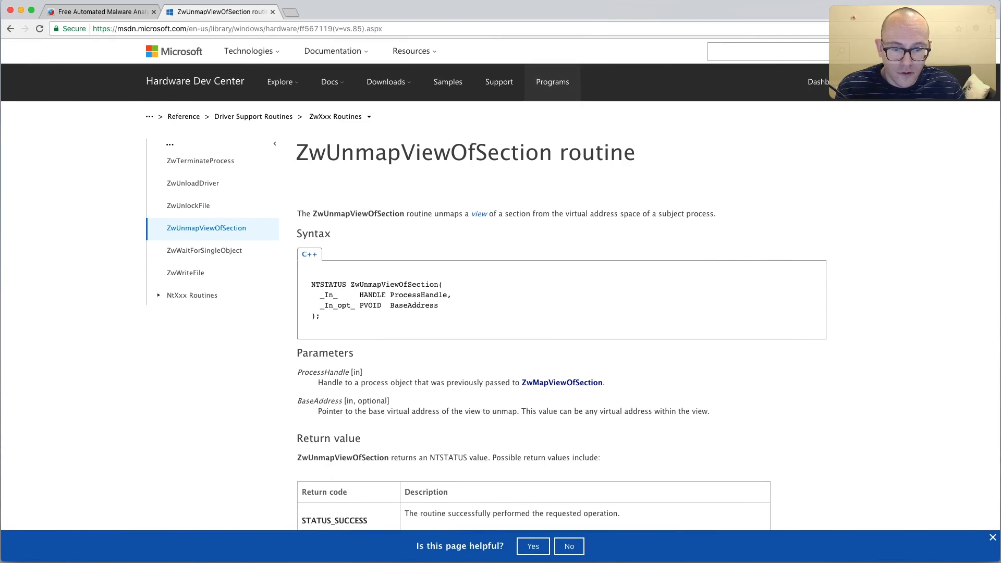
{"action": "key", "text": "super+Tab"}
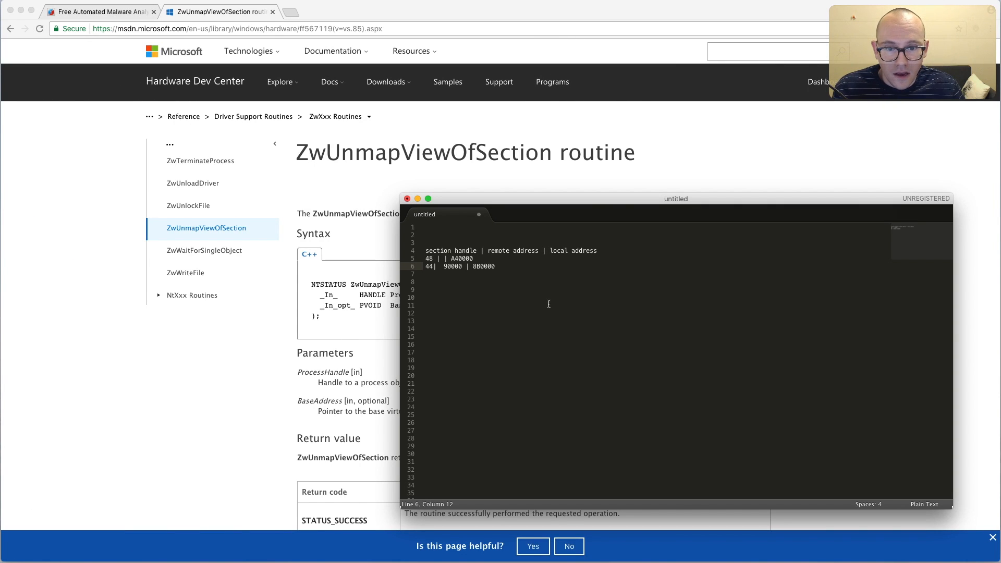
{"action": "key", "text": "Return"}
{"action": "key", "text": "Return"}
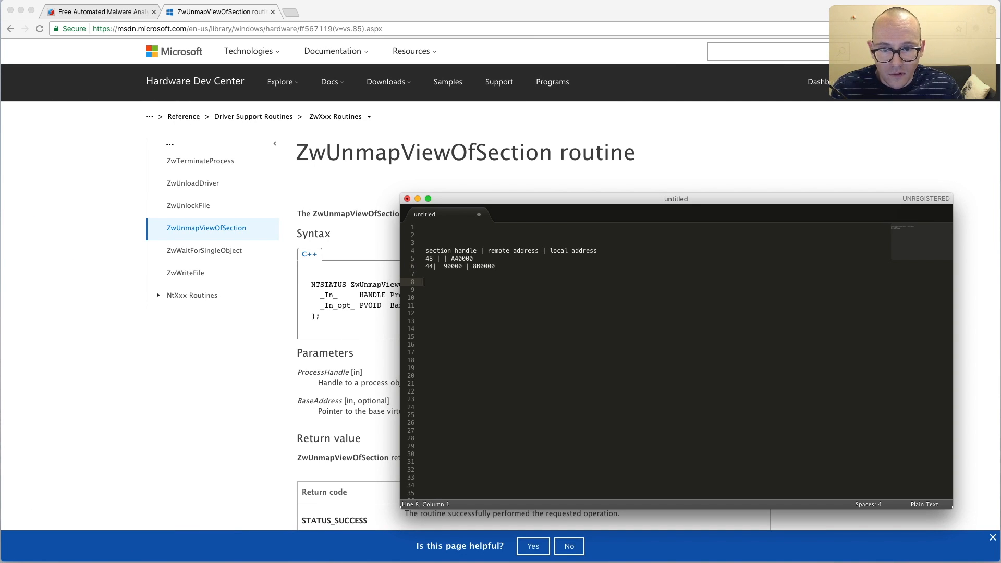
{"action": "type", "text": "unmap 01000000 in remote process"}
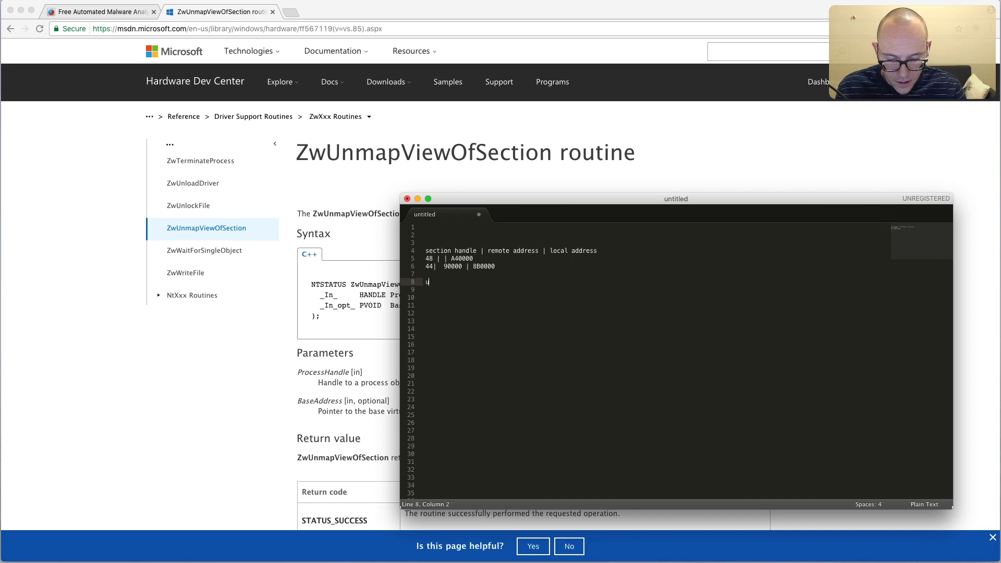
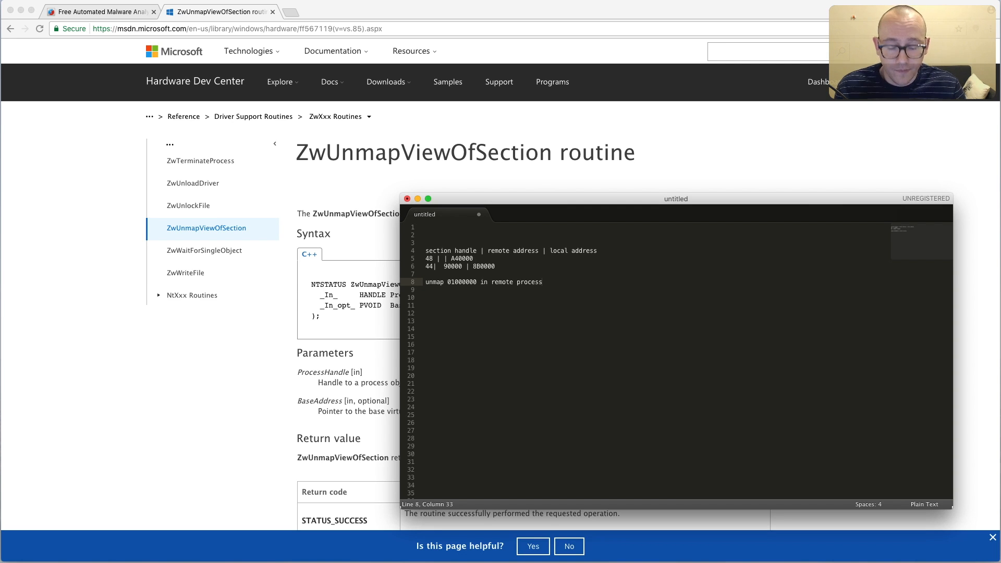
{"action": "key", "text": "ctrl+Right"}
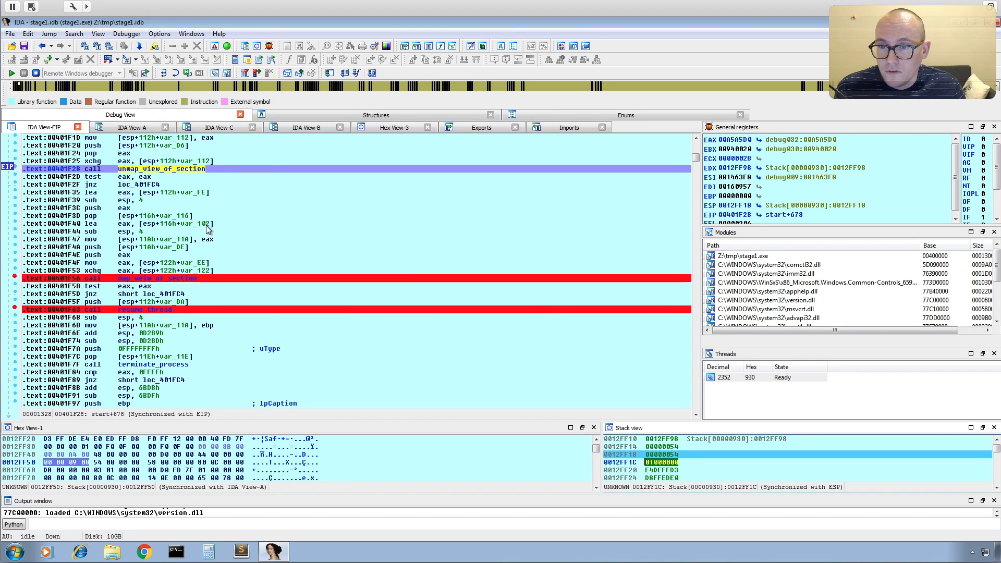
Run to the map_view_of_section call at 00401F56, then jump IDA View-A to its base address pointer 0012FF30 and format the data there as a dword
{"action": "left_click", "coordinate": [13, 73]}
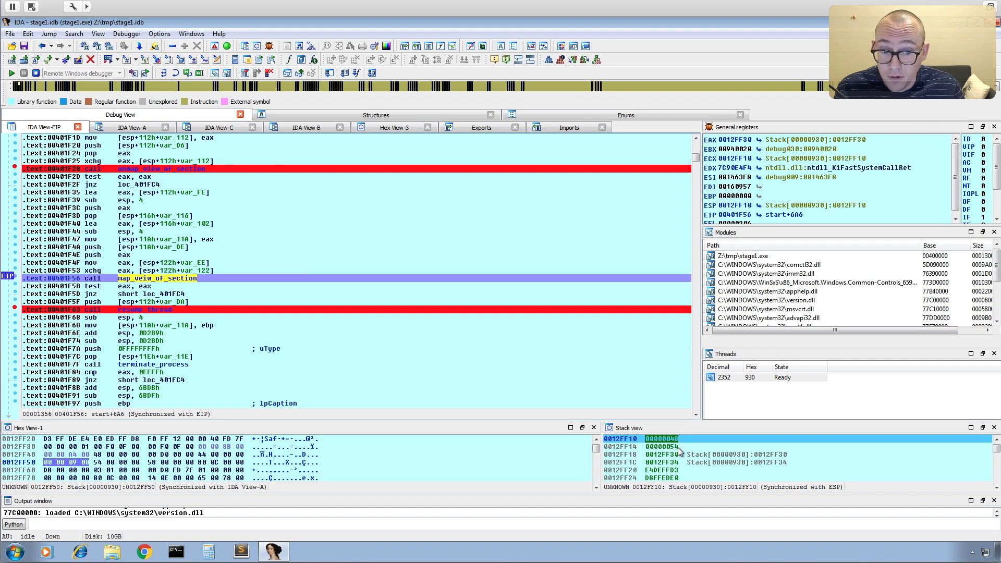
{"action": "left_click", "coordinate": [678, 454]}
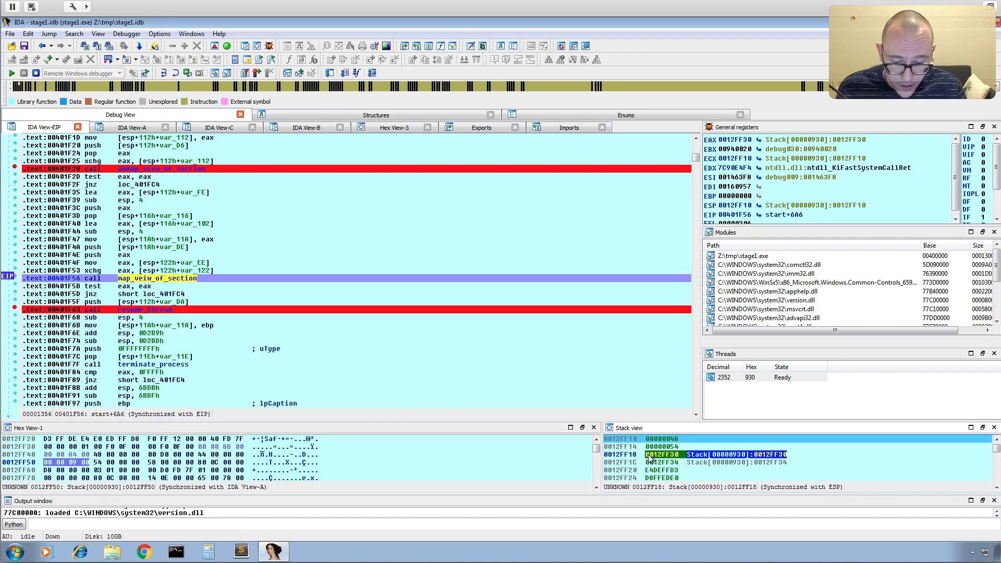
{"action": "left_click", "coordinate": [121, 127]}
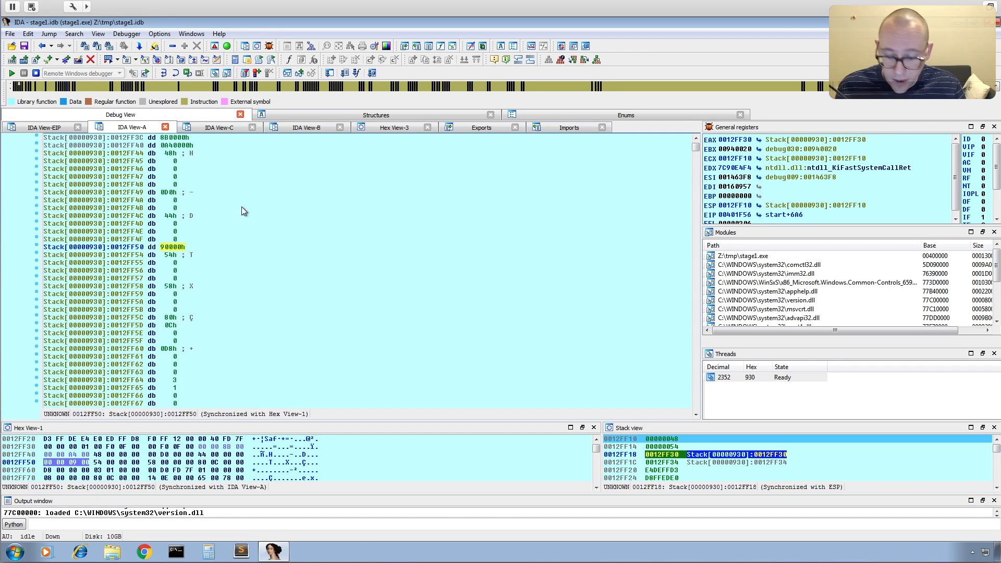
{"action": "type", "text": "g"}
{"action": "type", "text": "0012FF30"}
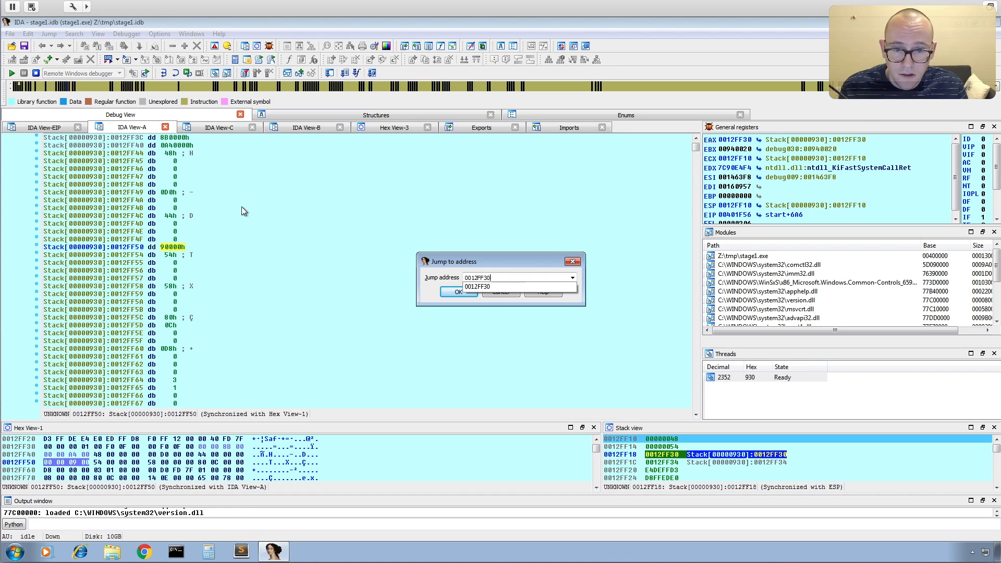
{"action": "key", "text": "Return"}
{"action": "key", "text": "d"}
{"action": "key", "text": "d"}
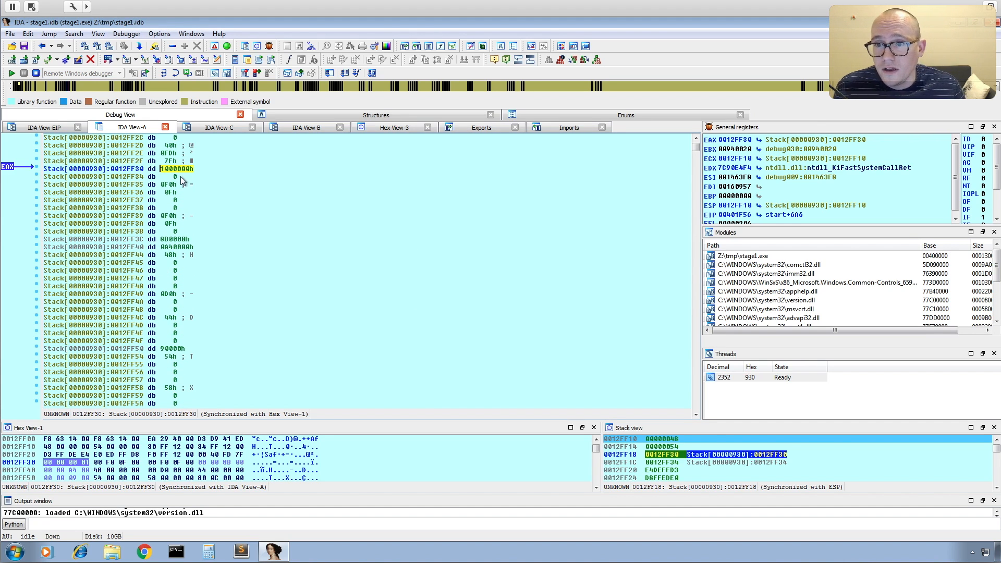
{"action": "mouse_move", "coordinate": [185, 169]}
{"action": "left_mouse_down"}
{"action": "mouse_move", "coordinate": [169, 170]}
{"action": "mouse_move", "coordinate": [190, 172]}
{"action": "left_mouse_up"}
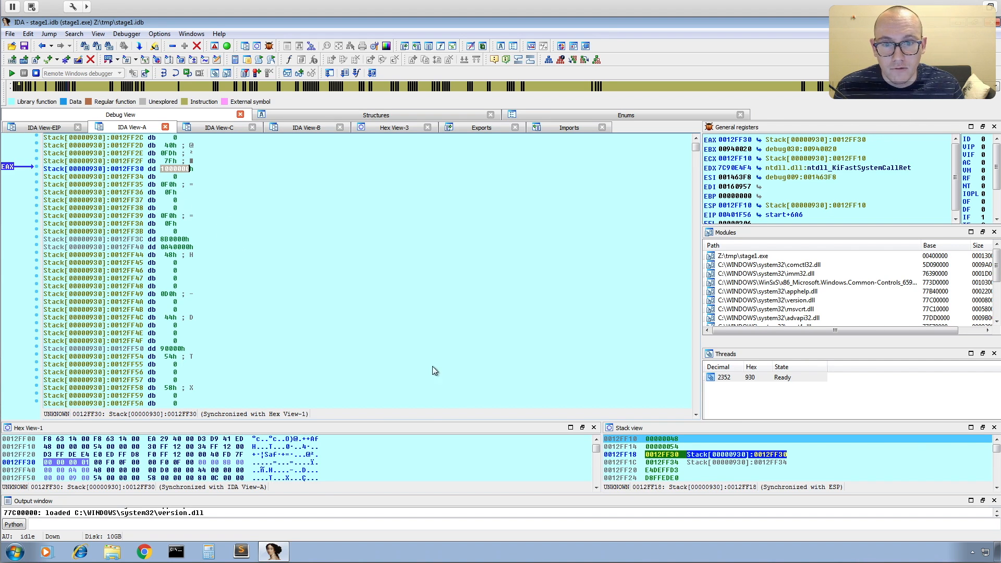
{"action": "left_click", "coordinate": [182, 170]}
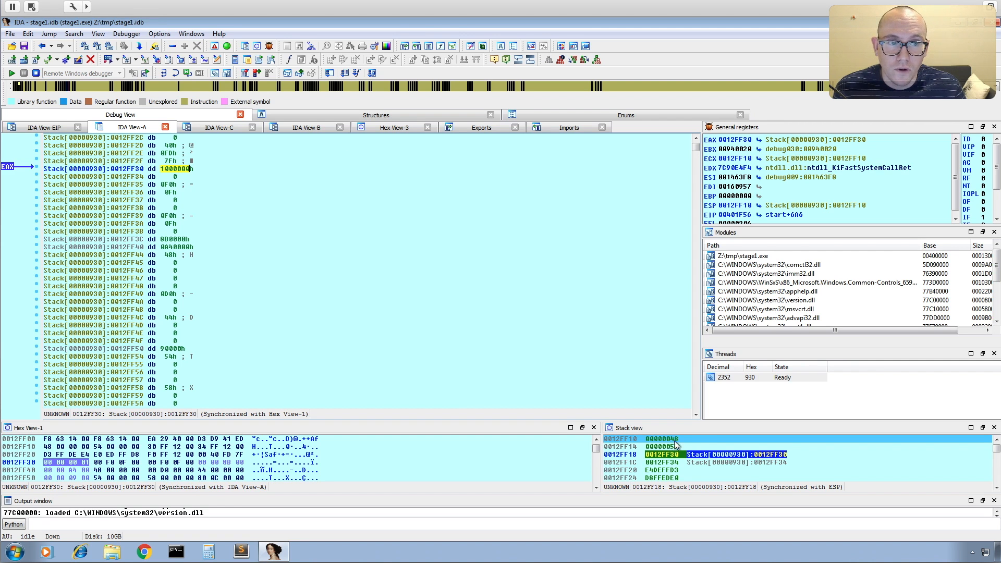
Switch to the untitled notes, enter 1000000 as the remote address for section handle 48 and add two blank lines below that row
{"action": "key", "text": "ctrl+Right"}
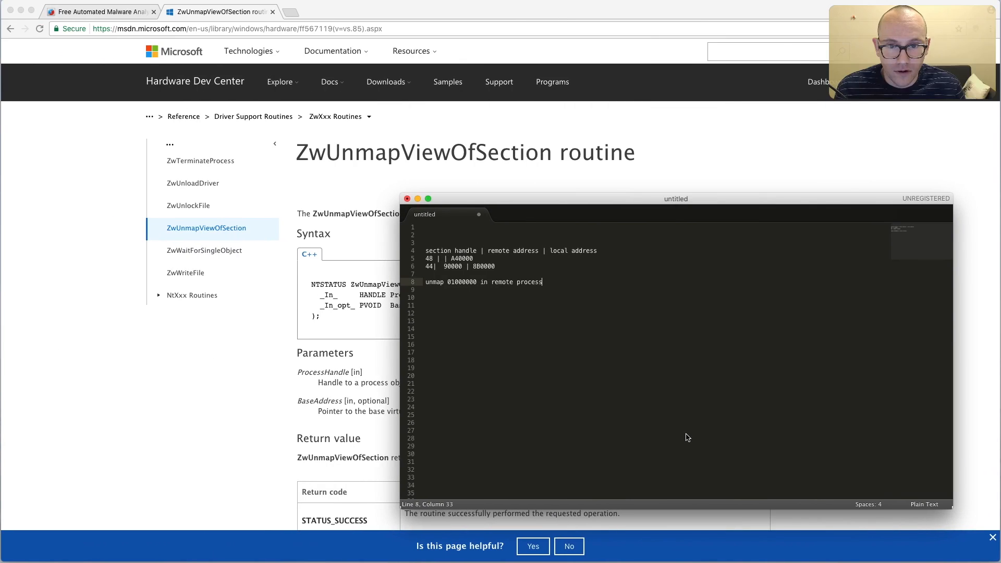
{"action": "double_click", "coordinate": [430, 259]}
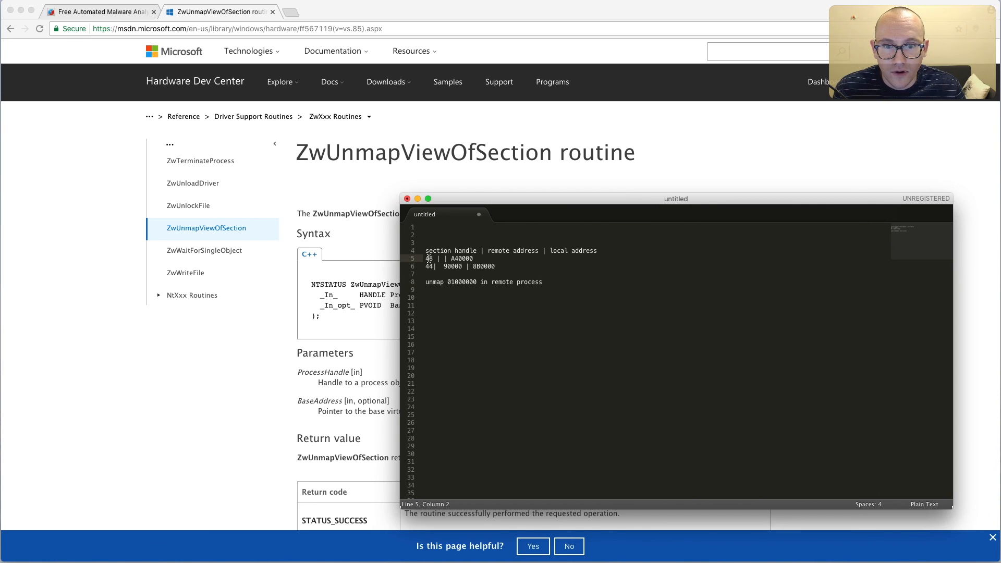
{"action": "left_click", "coordinate": [513, 260]}
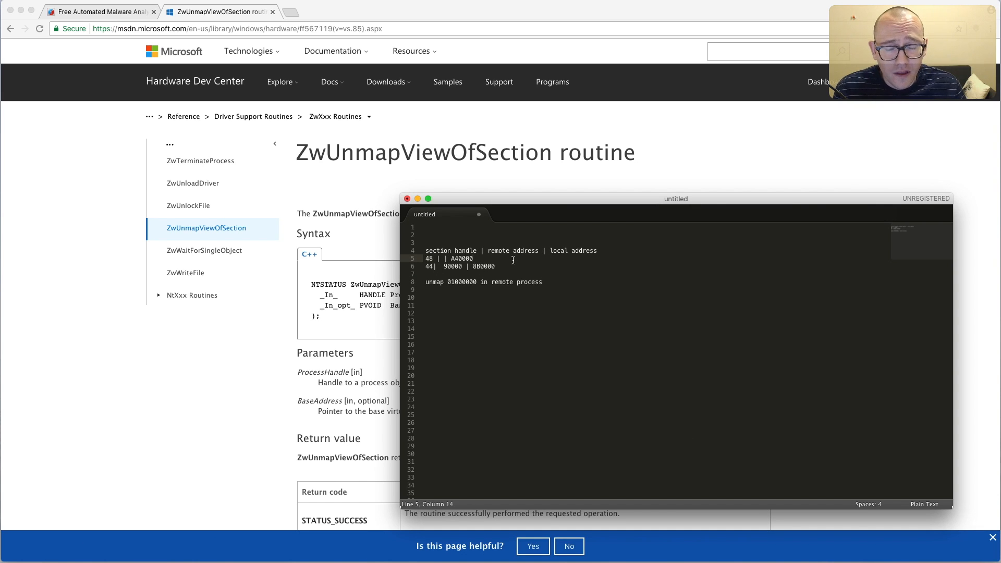
{"action": "key", "text": "Return"}
{"action": "key", "text": "Return"}
{"action": "key", "text": "Up"}
{"action": "key", "text": "Up"}
{"action": "key", "text": "Up"}
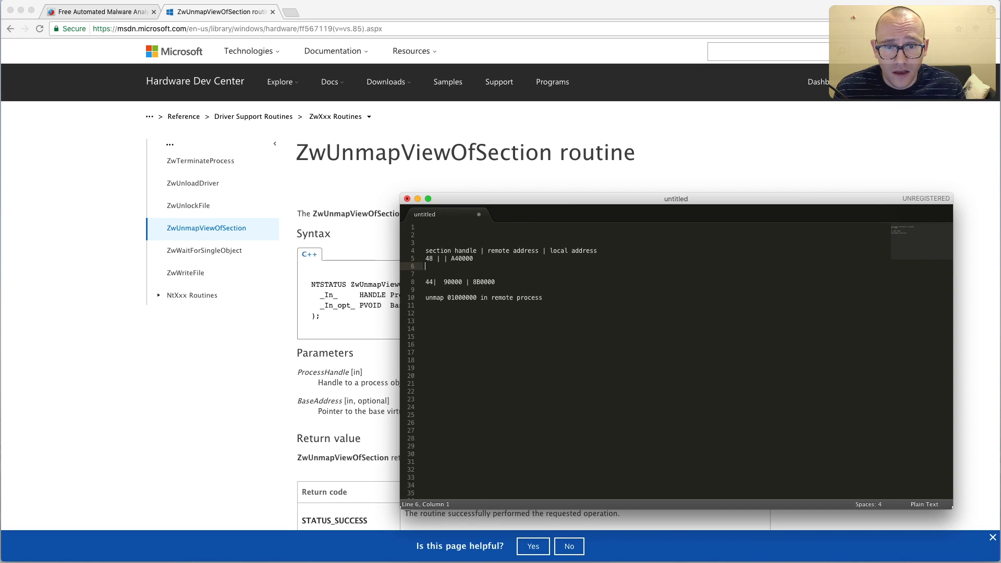
{"action": "key", "text": "Down"}
{"action": "key", "text": "Right"}
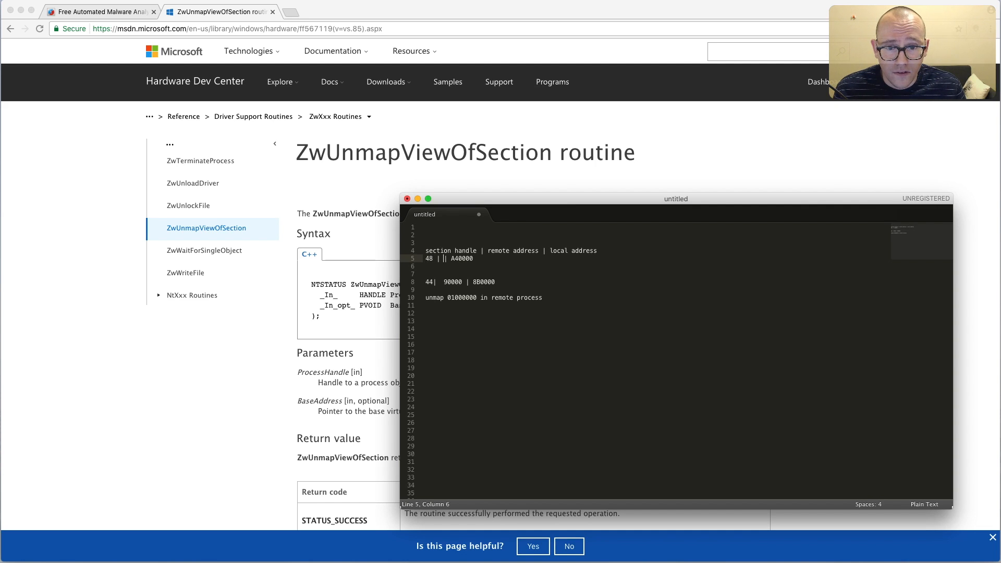
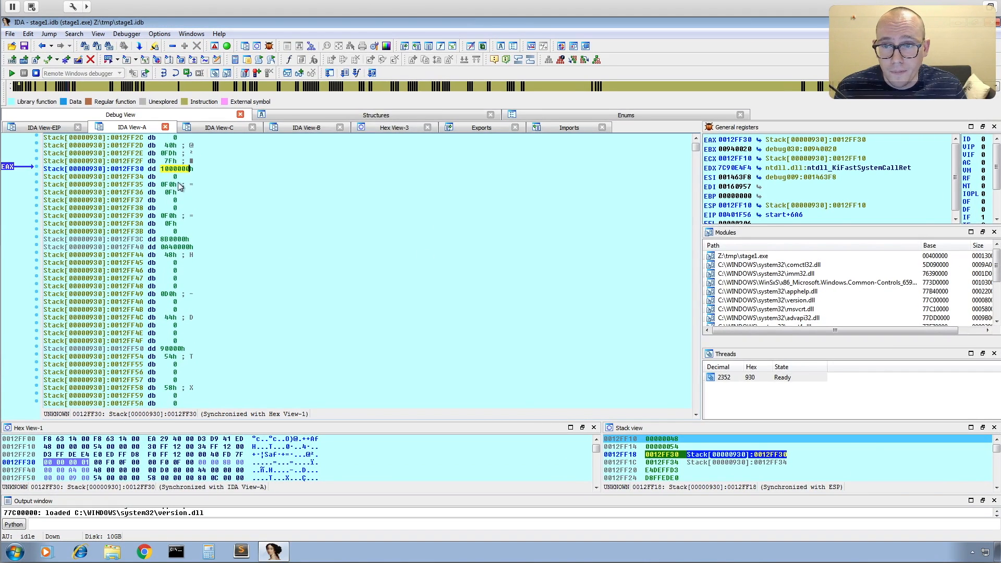
Copy section 48's local address A40000 from the untitled notes and return to IDA View-A
{"action": "key", "text": "ctrl+Up"}
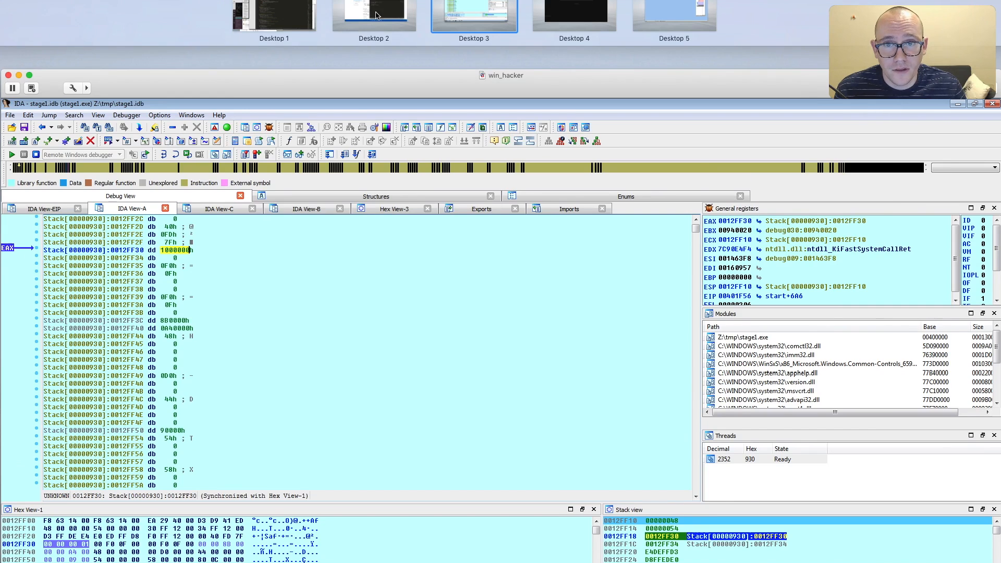
{"action": "left_click", "coordinate": [376, 14]}
{"action": "double_click", "coordinate": [491, 260]}
{"action": "key", "text": "super+c"}
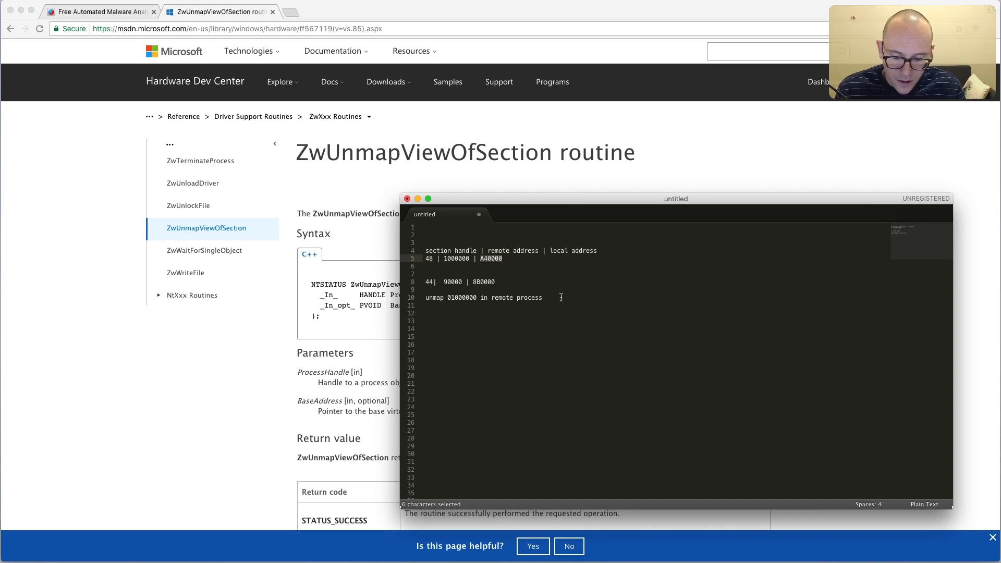
{"action": "key", "text": "ctrl+Right"}
{"action": "left_click", "coordinate": [352, 266]}
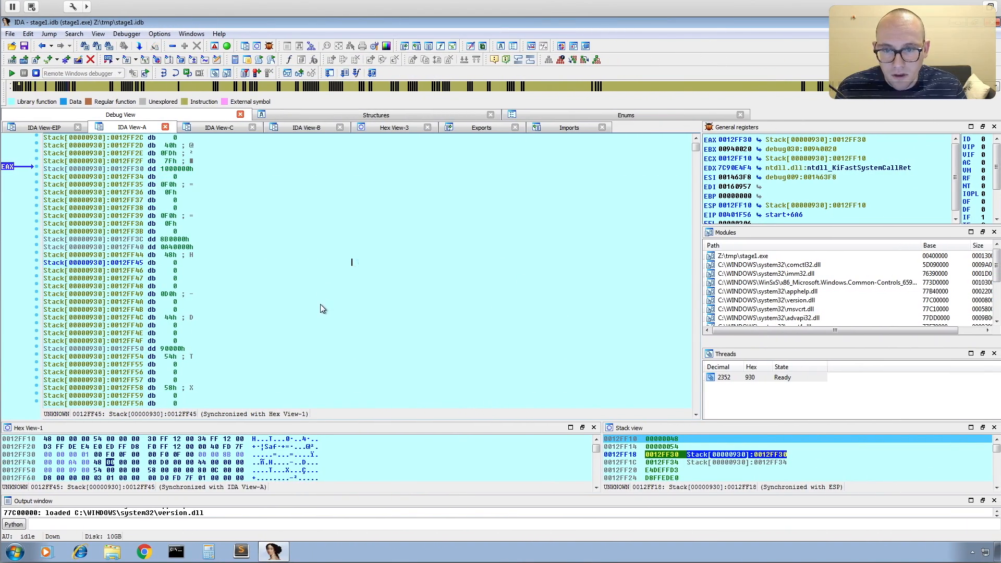
Jump the IDA View-A disassembly to the local section address A40000
{"action": "key", "text": "g"}
{"action": "key", "text": "ctrl+v"}
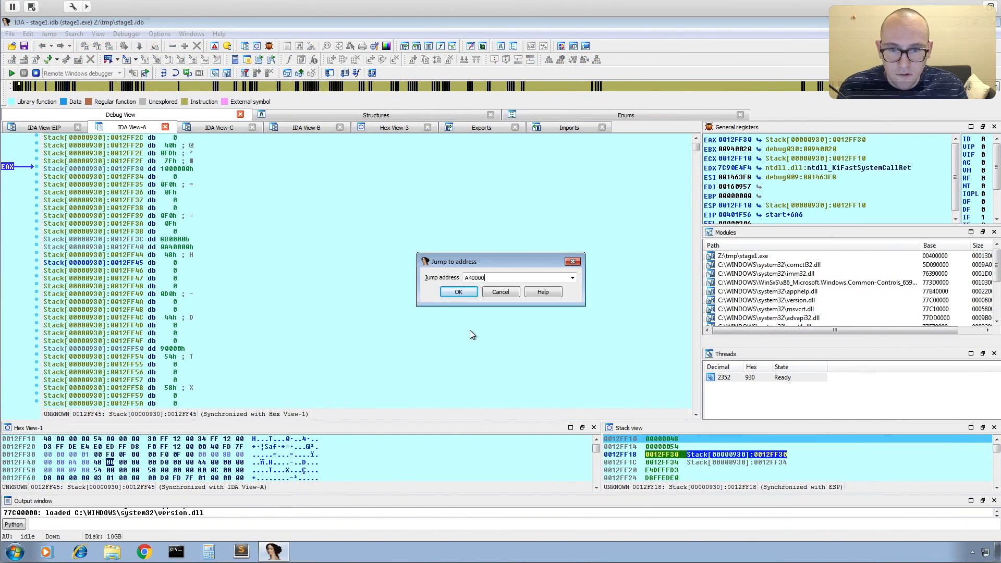
{"action": "key", "text": "Return"}
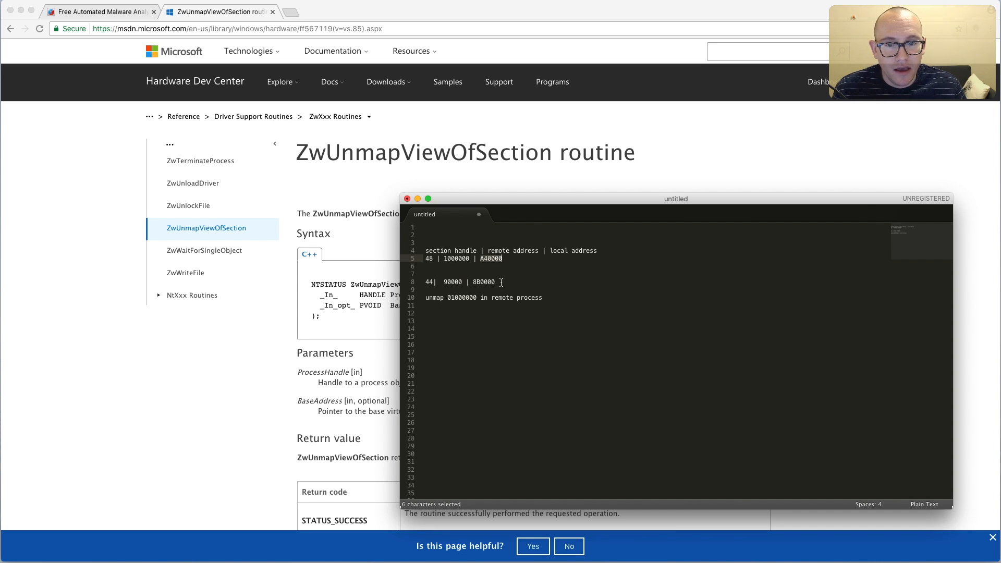
Highlight the 44 | 90000 | 8B0000 line in the notes, and return to IDA to review the calls around the current instruction
{"action": "left_click_drag", "start_coordinate": [501, 282], "coordinate": [419, 282]}
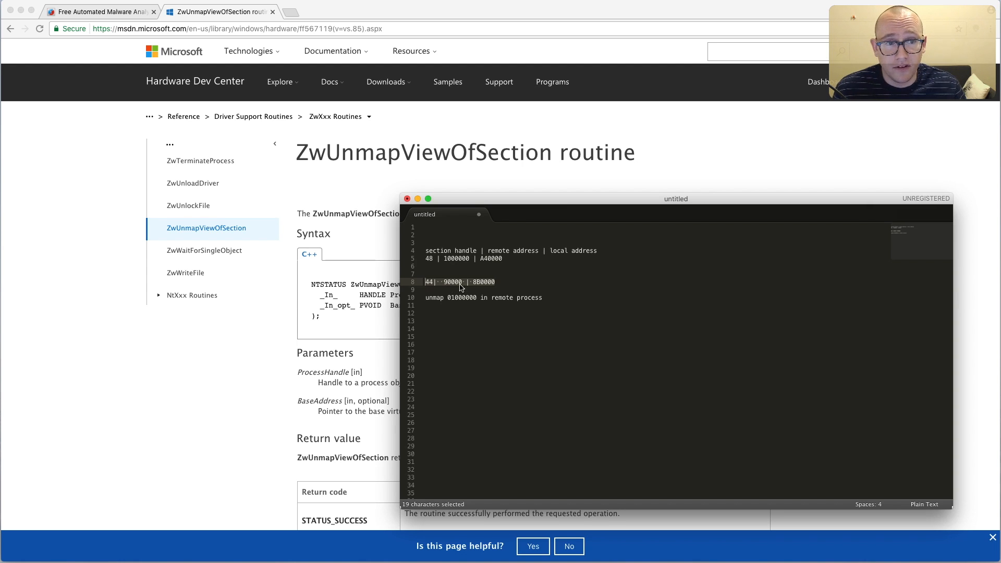
{"action": "key", "text": "ctrl+Right"}
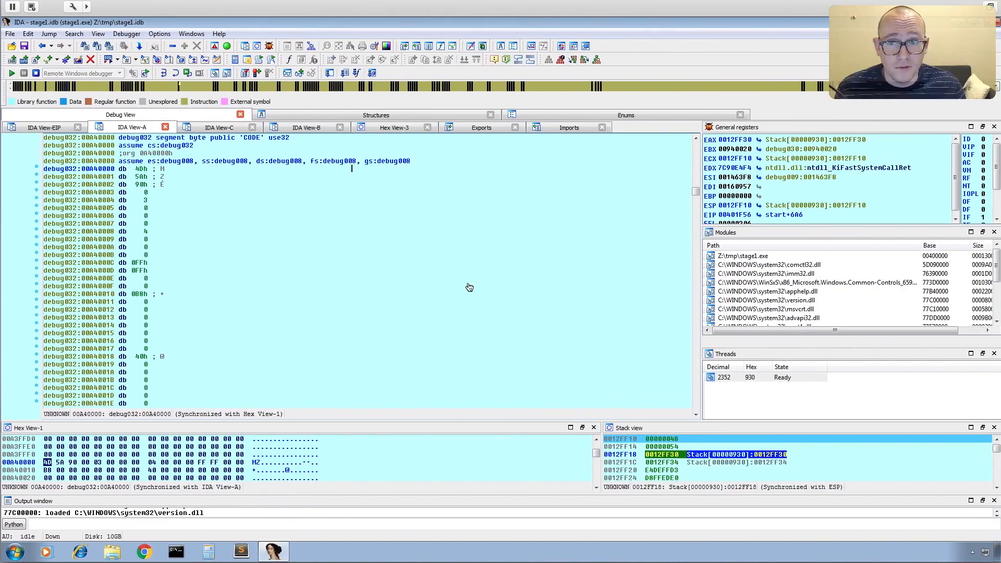
{"action": "left_click", "coordinate": [44, 128]}
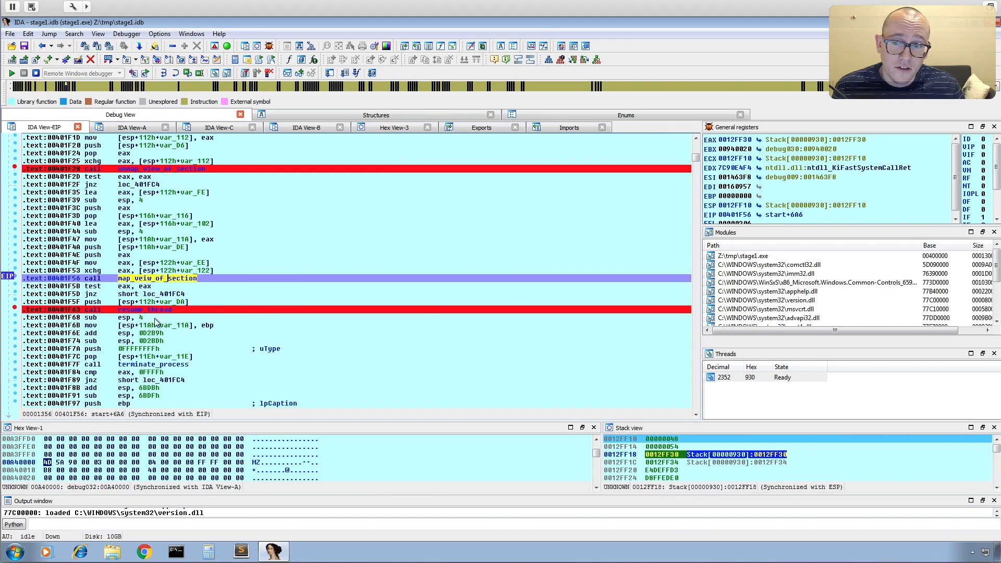
{"action": "mouse_move", "coordinate": [156, 313]}
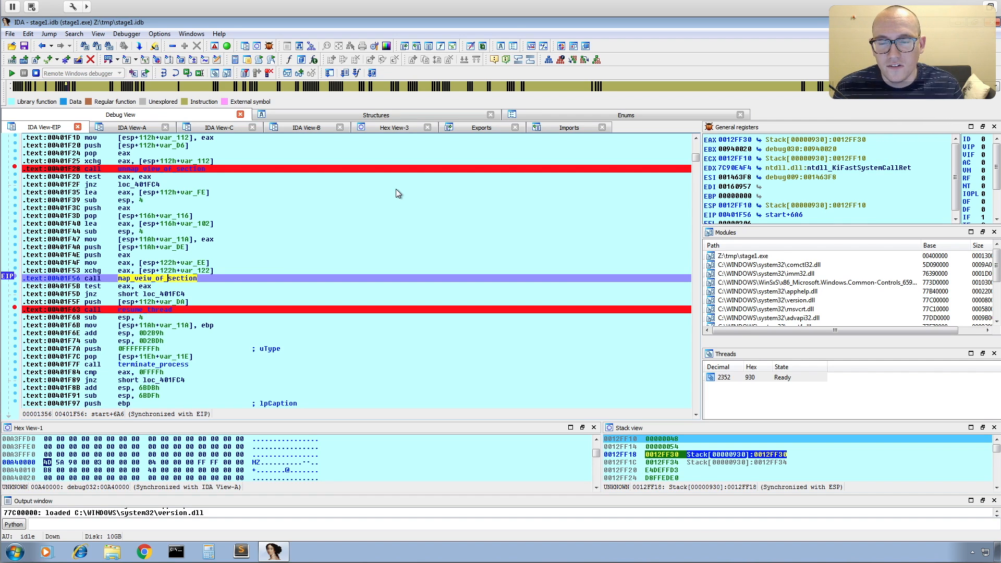
Copy the address 00A40000 from IDA View-A and jump to it in Hex View-3, with the hex columns scrolled into view
{"action": "left_click", "coordinate": [133, 129]}
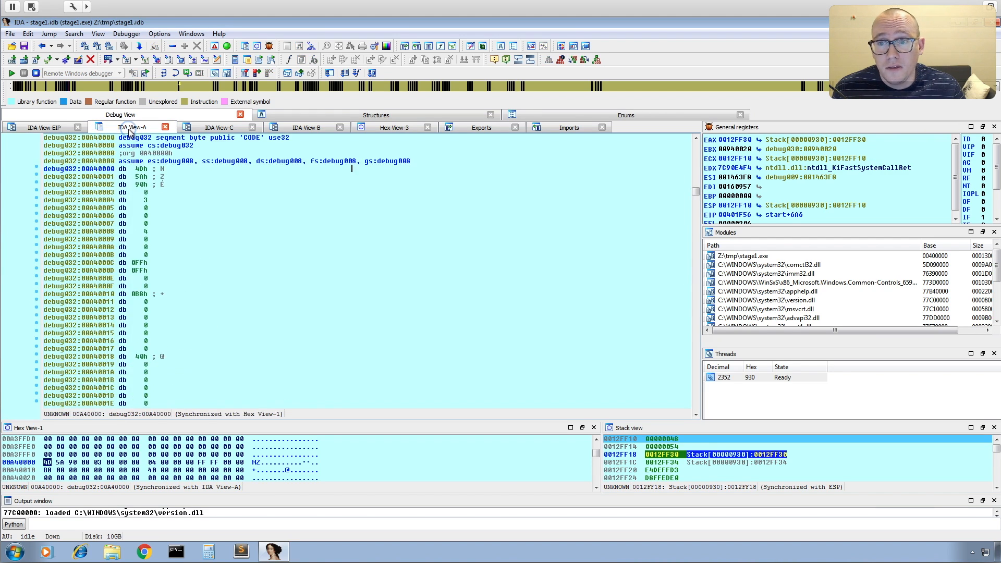
{"action": "left_click", "coordinate": [104, 170]}
{"action": "left_click_drag", "start_coordinate": [84, 171], "coordinate": [83, 170]}
{"action": "key", "text": "ctrl+c"}
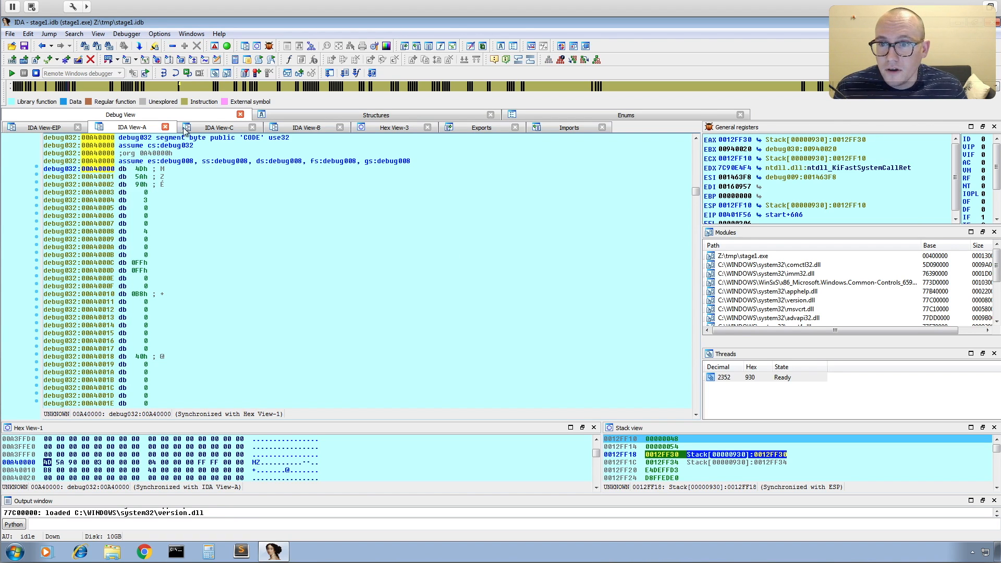
{"action": "left_click", "coordinate": [408, 127]}
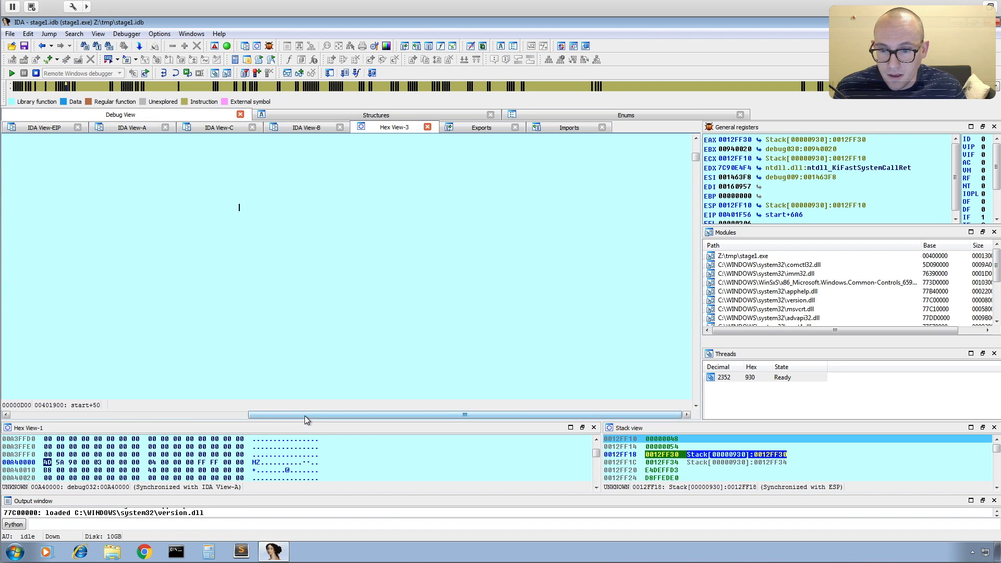
{"action": "left_click_drag", "start_coordinate": [304, 415], "coordinate": [49, 412]}
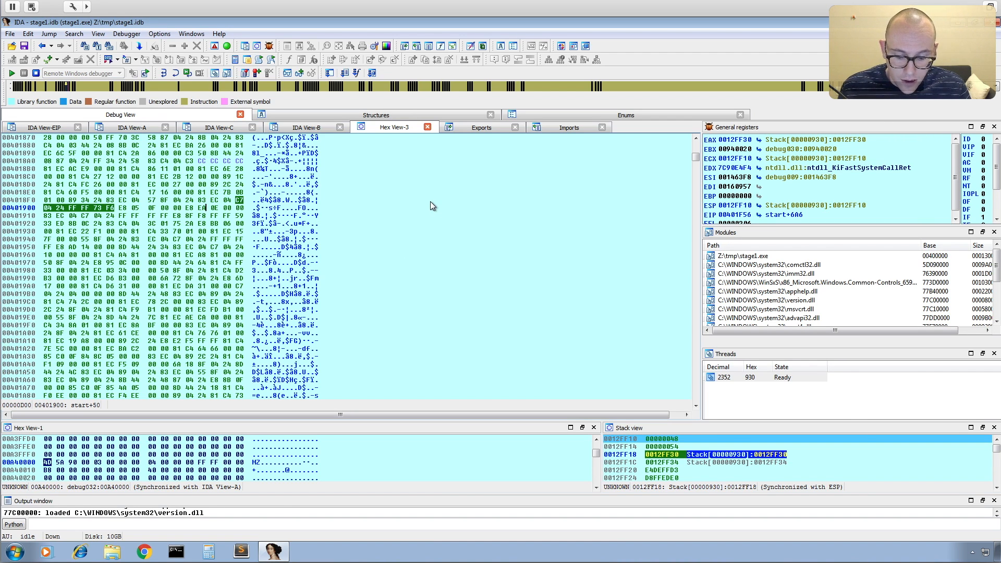
{"action": "key", "text": "g"}
{"action": "key", "text": "End"}
{"action": "key", "text": "Return"}
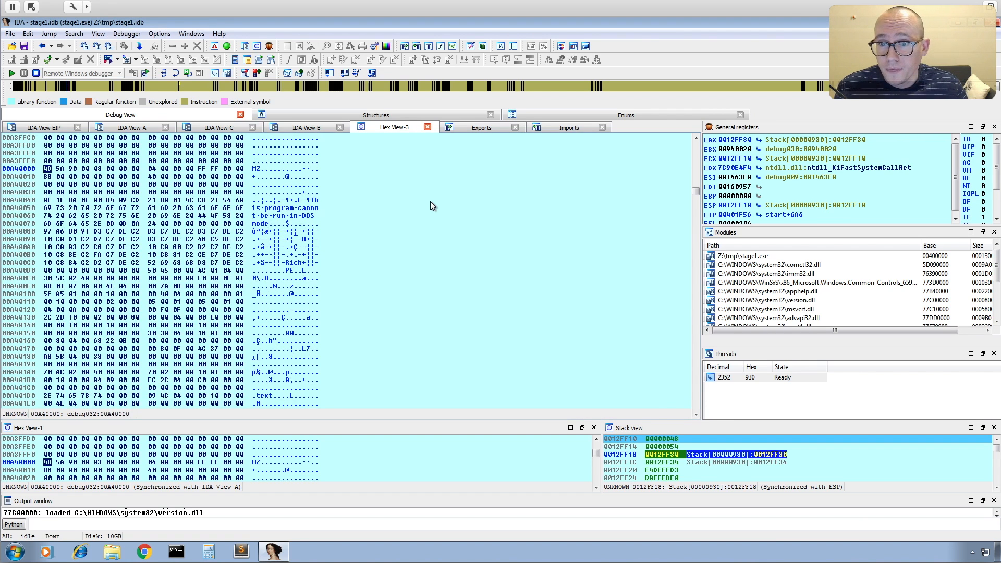
Highlight the MZ header row at 00A40000 and examine the PE header and section table that follow
{"action": "left_click_drag", "start_coordinate": [45, 169], "coordinate": [244, 171]}
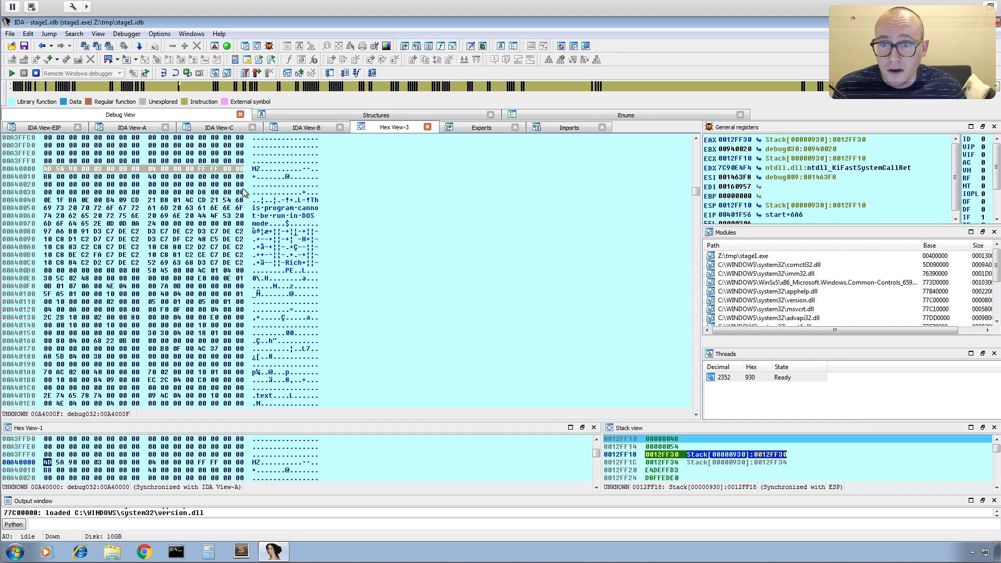
{"action": "key", "text": "Page_Down"}
{"action": "key", "text": "Page_Down"}
{"action": "key", "text": "Page_Down"}
{"action": "key", "text": "Page_Up"}
{"action": "key", "text": "Page_Up"}
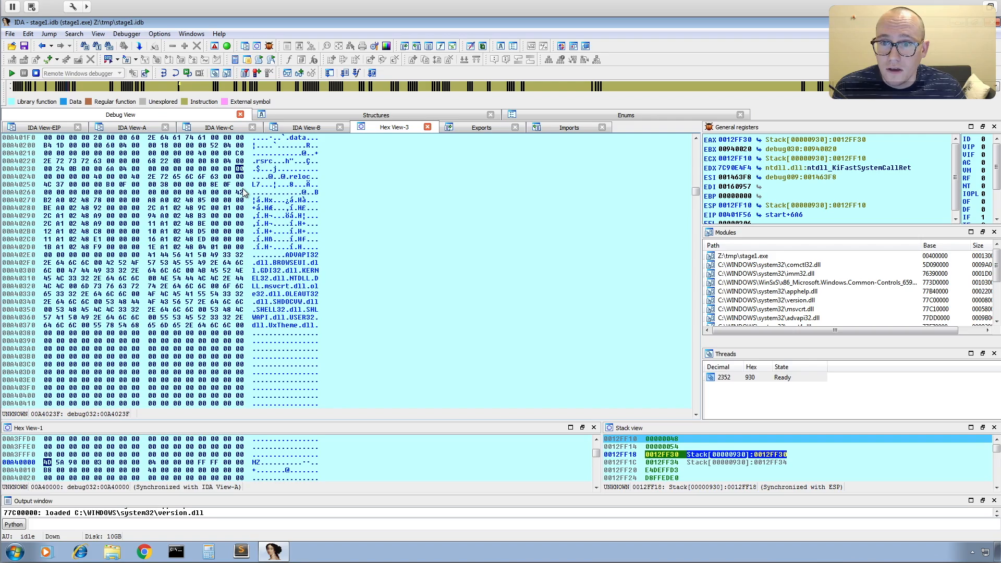
Examine the raw bytes and embedded text of the local section in Hex View-3, from the PE section table onward to about 00A55960
{"action": "key", "text": "Page_Down"}
{"action": "key", "text": "Page_Down"}
{"action": "key", "text": "Page_Down"}
{"action": "key", "text": "Page_Down"}
{"action": "key", "text": "Page_Down"}
{"action": "key", "text": "Page_Down"}
{"action": "key", "text": "Page_Down"}
{"action": "key", "text": "Page_Down"}
{"action": "key", "text": "Page_Down"}
{"action": "key", "text": "Page_Down"}
{"action": "key", "text": "Page_Down"}
{"action": "key", "text": "Page_Down"}
{"action": "key", "text": "Page_Down"}
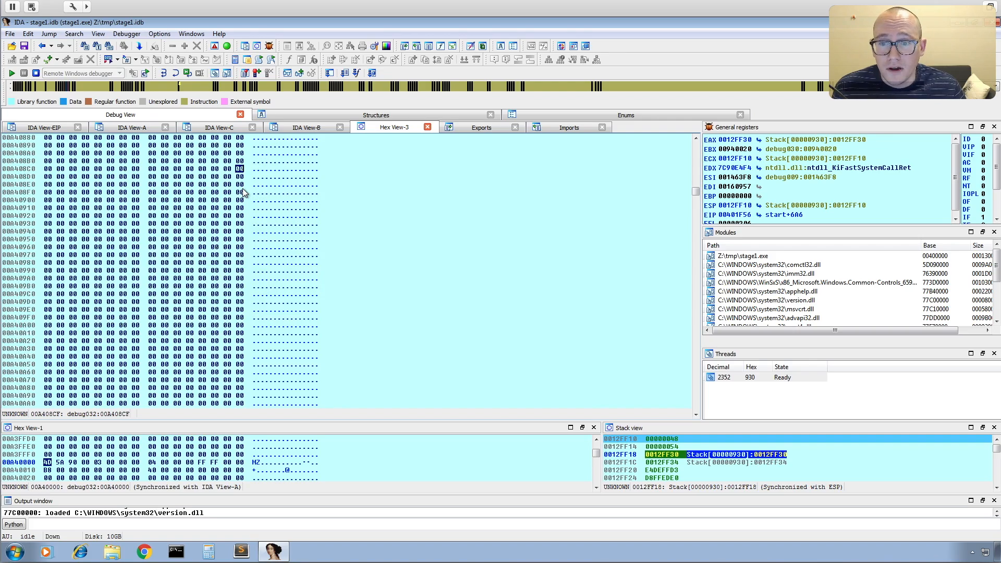
{"action": "key", "text": "Page_Down"}
{"action": "key", "text": "Page_Down"}
{"action": "key", "text": "Page_Down"}
{"action": "key", "text": "Page_Down"}
{"action": "key", "text": "Page_Down"}
{"action": "key", "text": "Page_Down"}
{"action": "key", "text": "Page_Down"}
{"action": "key", "text": "Page_Down"}
{"action": "key", "text": "Page_Down"}
{"action": "key", "text": "Page_Down"}
{"action": "key", "text": "Page_Down"}
{"action": "key", "text": "Page_Down"}
{"action": "key", "text": "Page_Down"}
{"action": "key", "text": "Page_Down"}
{"action": "key", "text": "Page_Down"}
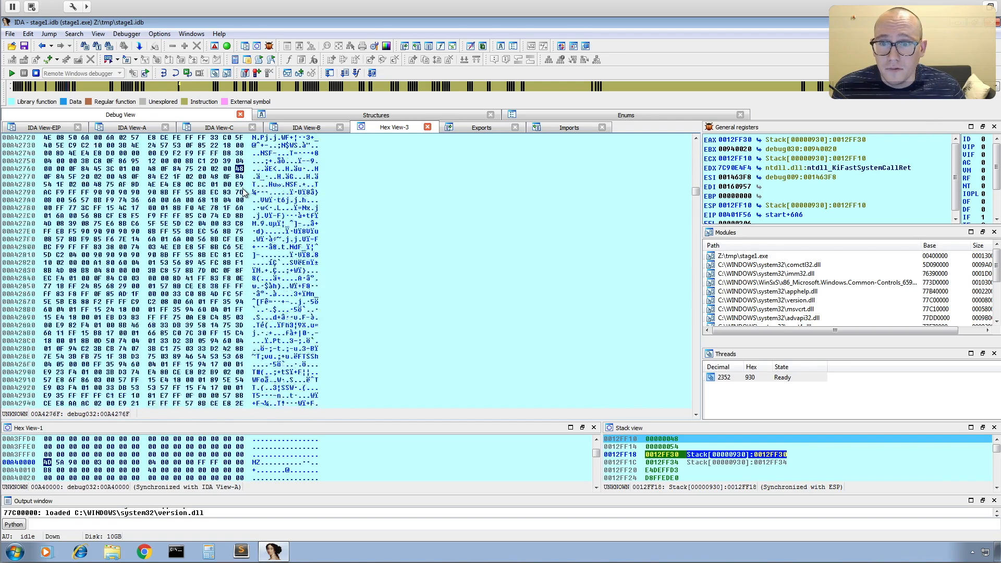
{"action": "key", "text": "Page_Down"}
{"action": "key", "text": "Page_Down"}
{"action": "key", "text": "Page_Down"}
{"action": "key", "text": "Page_Down"}
{"action": "key", "text": "Page_Down"}
{"action": "key", "text": "Page_Down"}
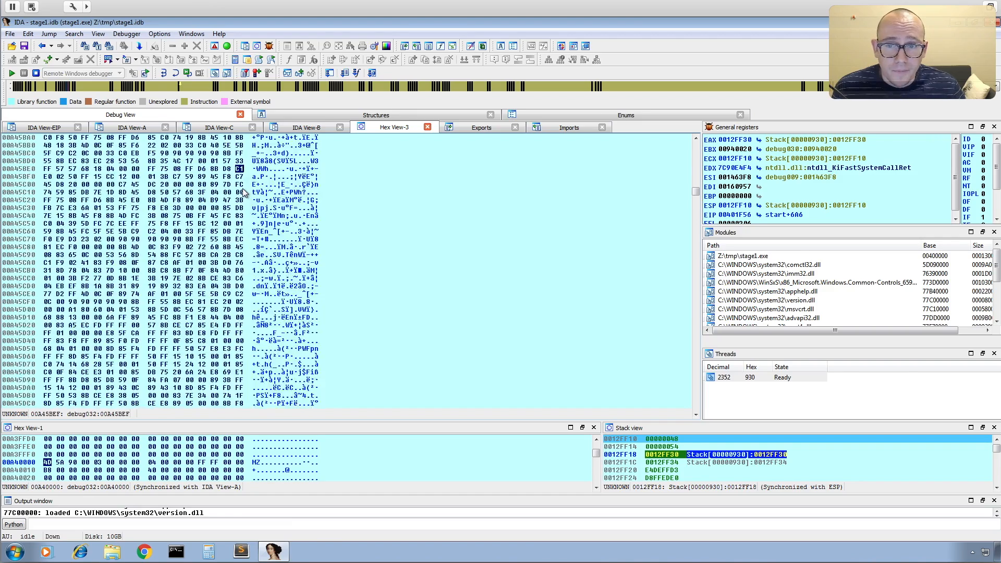
{"action": "key", "text": "Page_Down"}
{"action": "key", "text": "Page_Down"}
{"action": "key", "text": "Page_Down"}
{"action": "key", "text": "Page_Down"}
{"action": "key", "text": "Page_Down"}
{"action": "key", "text": "Page_Down"}
{"action": "key", "text": "Page_Down"}
{"action": "key", "text": "Page_Down"}
{"action": "key", "text": "Page_Down"}
{"action": "key", "text": "Page_Down"}
{"action": "key", "text": "Page_Down"}
{"action": "key", "text": "Page_Down"}
{"action": "key", "text": "Page_Down"}
{"action": "key", "text": "Page_Down"}
{"action": "key", "text": "Page_Down"}
{"action": "key", "text": "Page_Down"}
{"action": "key", "text": "Page_Down"}
{"action": "key", "text": "Page_Down"}
{"action": "key", "text": "Page_Down"}
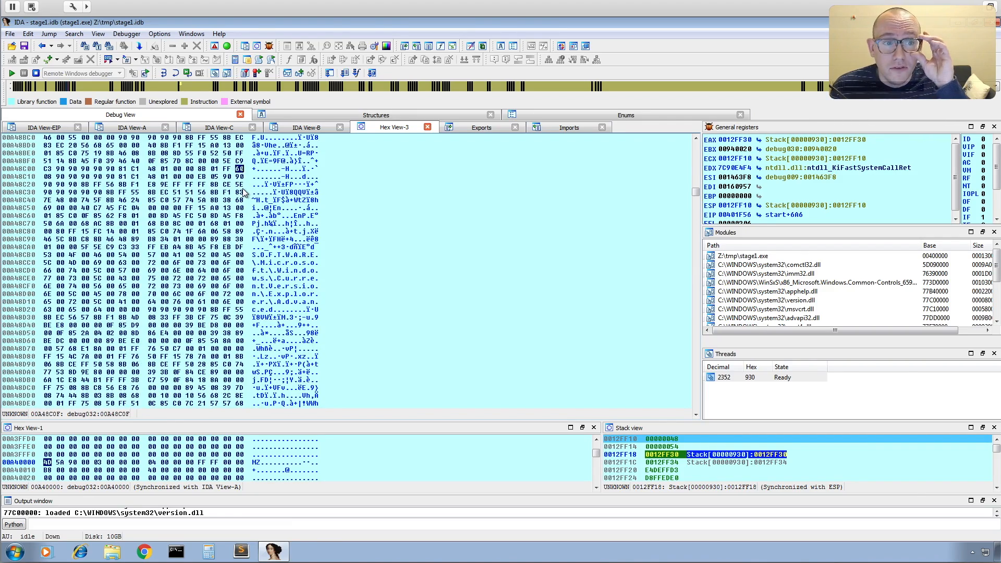
{"action": "key", "text": "Page_Down"}
{"action": "key", "text": "Page_Down"}
{"action": "key", "text": "Page_Down"}
{"action": "key", "text": "Page_Down"}
{"action": "key", "text": "Page_Down"}
{"action": "key", "text": "Page_Down"}
{"action": "key", "text": "Page_Down"}
{"action": "key", "text": "Page_Down"}
{"action": "key", "text": "Page_Down"}
{"action": "key", "text": "Page_Down"}
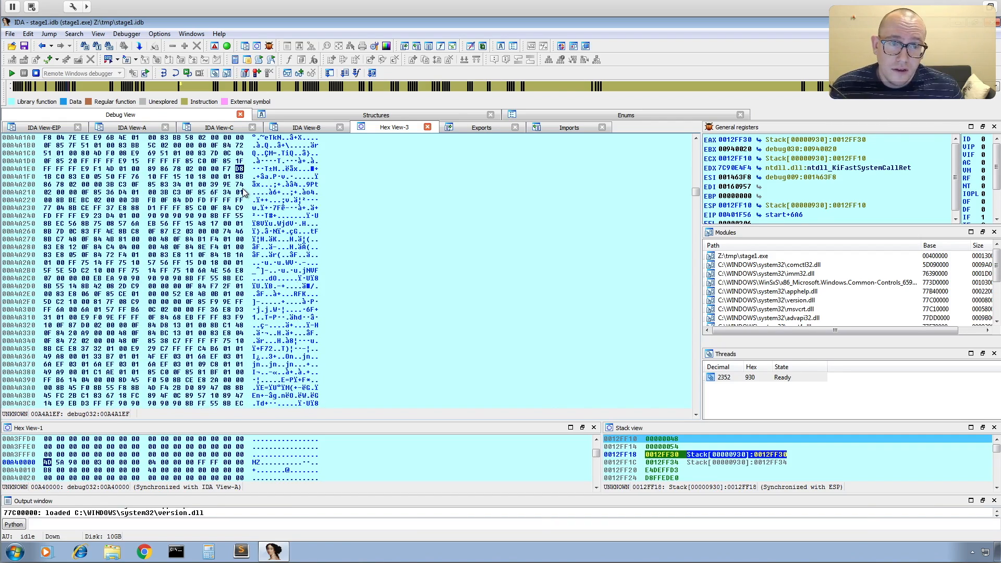
{"action": "key", "text": "Page_Down"}
{"action": "key", "text": "Page_Down"}
{"action": "key", "text": "Page_Down"}
{"action": "key", "text": "Page_Down"}
{"action": "key", "text": "Page_Down"}
{"action": "key", "text": "Page_Down"}
{"action": "key", "text": "Page_Down"}
{"action": "key", "text": "Page_Down"}
{"action": "key", "text": "Page_Down"}
{"action": "key", "text": "Page_Down"}
{"action": "key", "text": "Page_Down"}
{"action": "key", "text": "Page_Down"}
{"action": "key", "text": "Page_Down"}
{"action": "key", "text": "Page_Down"}
{"action": "key", "text": "Page_Down"}
{"action": "key", "text": "Page_Down"}
{"action": "key", "text": "Page_Down"}
{"action": "key", "text": "Page_Down"}
{"action": "key", "text": "Page_Down"}
{"action": "key", "text": "Page_Down"}
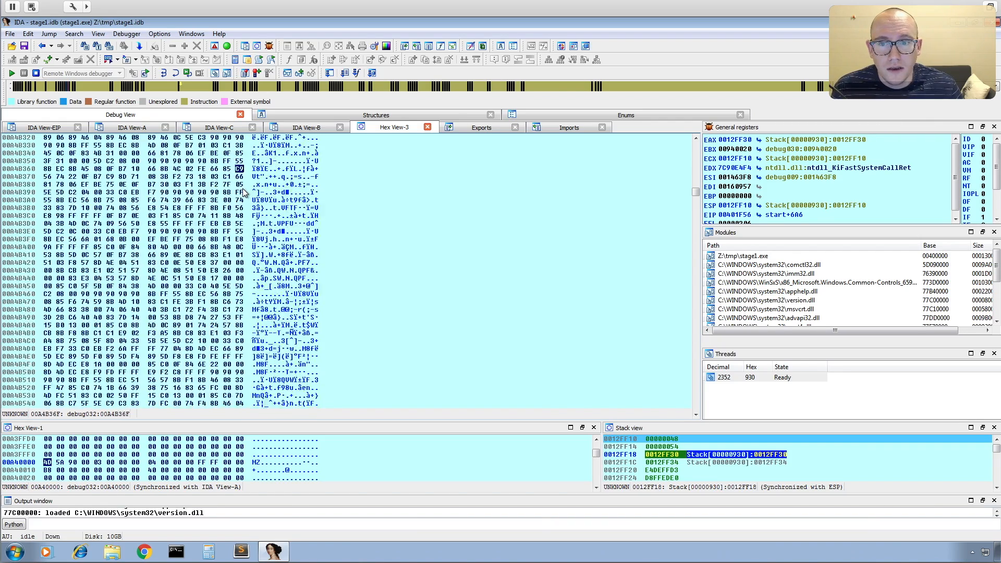
{"action": "key", "text": "Page_Down"}
{"action": "key", "text": "Page_Down"}
{"action": "key", "text": "Page_Down"}
{"action": "key", "text": "Page_Down"}
{"action": "key", "text": "Page_Down"}
{"action": "key", "text": "Page_Down"}
{"action": "key", "text": "Page_Down"}
{"action": "key", "text": "Page_Down"}
{"action": "key", "text": "Page_Down"}
{"action": "key", "text": "Page_Down"}
{"action": "key", "text": "Page_Down"}
{"action": "key", "text": "Page_Down"}
{"action": "key", "text": "Page_Down"}
{"action": "key", "text": "Page_Down"}
{"action": "key", "text": "Page_Down"}
{"action": "key", "text": "Page_Down"}
{"action": "key", "text": "Page_Down"}
{"action": "key", "text": "Page_Down"}
{"action": "key", "text": "Page_Down"}
{"action": "key", "text": "Page_Down"}
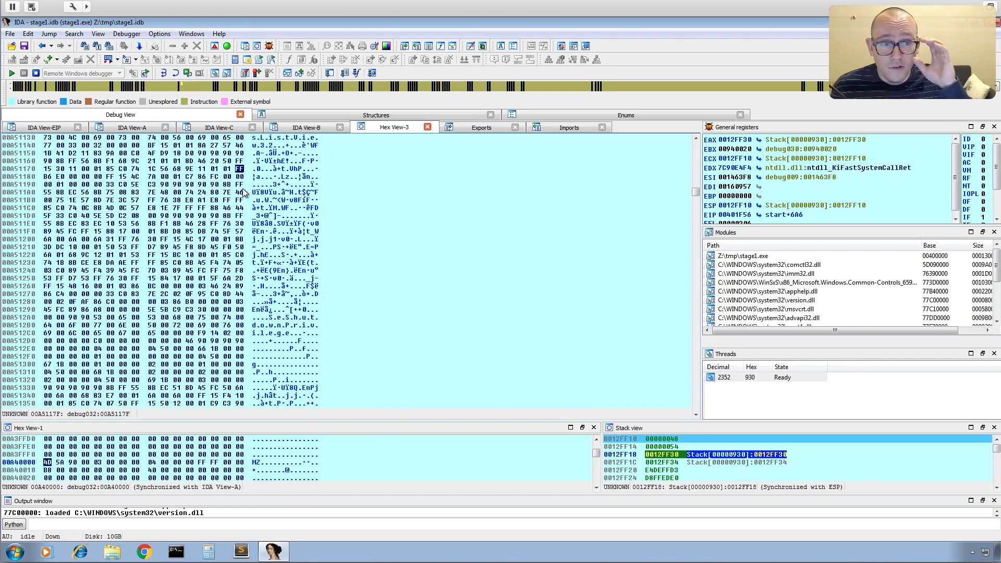
{"action": "key", "text": "Page_Down"}
{"action": "key", "text": "Page_Down"}
{"action": "key", "text": "Page_Down"}
{"action": "key", "text": "Page_Down"}
{"action": "key", "text": "Page_Down"}
{"action": "key", "text": "Page_Down"}
{"action": "key", "text": "Page_Down"}
{"action": "key", "text": "Page_Down"}
{"action": "key", "text": "Page_Down"}
{"action": "key", "text": "Page_Down"}
{"action": "key", "text": "Page_Down"}
{"action": "key", "text": "Page_Down"}
{"action": "key", "text": "Page_Down"}
{"action": "key", "text": "Page_Down"}
{"action": "key", "text": "Page_Down"}
{"action": "key", "text": "Page_Down"}
{"action": "key", "text": "Page_Down"}
{"action": "key", "text": "Page_Down"}
{"action": "key", "text": "Page_Down"}
{"action": "key", "text": "Page_Down"}
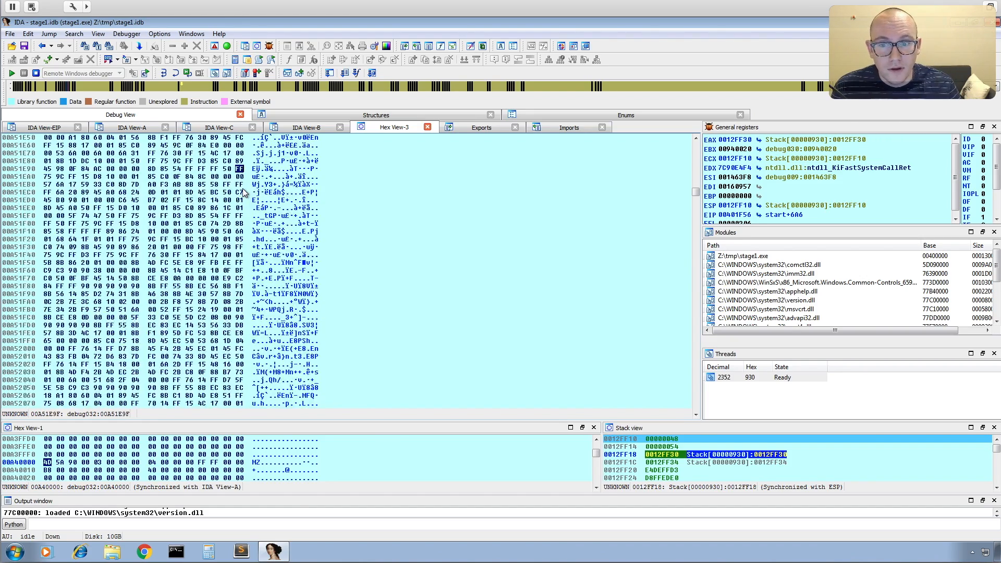
{"action": "key", "text": "Page_Down"}
{"action": "key", "text": "Page_Down"}
{"action": "key", "text": "Page_Down"}
{"action": "key", "text": "Page_Down"}
{"action": "key", "text": "Page_Down"}
{"action": "key", "text": "Page_Down"}
{"action": "key", "text": "Page_Down"}
{"action": "key", "text": "Page_Down"}
{"action": "key", "text": "Page_Down"}
{"action": "key", "text": "Page_Down"}
{"action": "key", "text": "Page_Down"}
{"action": "key", "text": "Page_Down"}
{"action": "key", "text": "Page_Down"}
{"action": "key", "text": "Page_Down"}
{"action": "key", "text": "Page_Down"}
{"action": "key", "text": "Page_Down"}
{"action": "key", "text": "Page_Down"}
{"action": "key", "text": "Page_Down"}
{"action": "key", "text": "Page_Down"}
{"action": "key", "text": "Page_Down"}
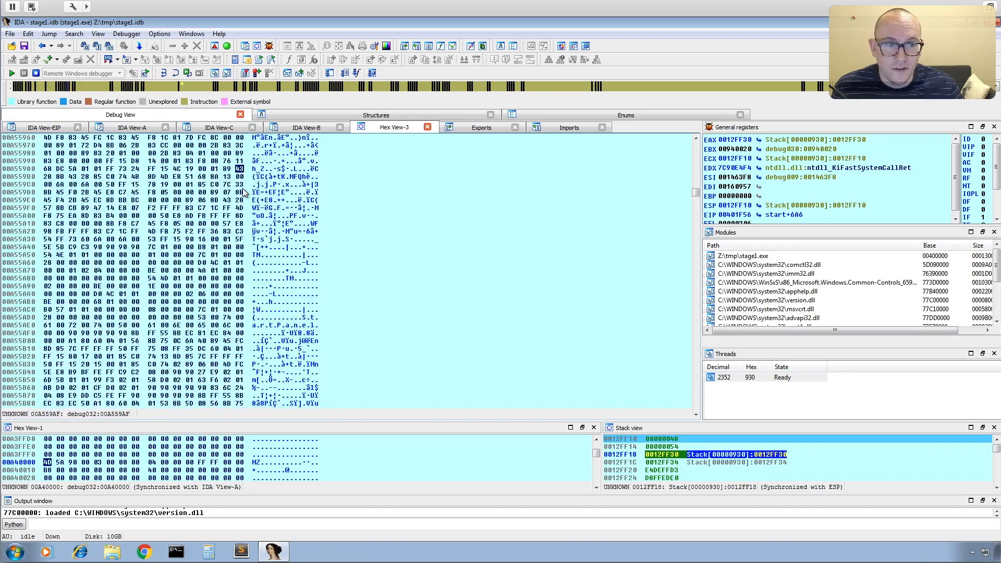
Examine the raw bytes of the local section in Hex View-3 from about 00A55960 onward to about 00AFC660
{"action": "key", "text": "Page_Down"}
{"action": "key", "text": "Page_Down"}
{"action": "key", "text": "Page_Down"}
{"action": "key", "text": "Page_Down"}
{"action": "key", "text": "Page_Down"}
{"action": "key", "text": "Page_Down"}
{"action": "key", "text": "Page_Down"}
{"action": "key", "text": "Page_Down"}
{"action": "key", "text": "Page_Down"}
{"action": "key", "text": "Page_Down"}
{"action": "key", "text": "Page_Down"}
{"action": "key", "text": "Page_Down"}
{"action": "key", "text": "Page_Down"}
{"action": "key", "text": "Page_Down"}
{"action": "key", "text": "Page_Down"}
{"action": "key", "text": "Page_Down"}
{"action": "key", "text": "Page_Down"}
{"action": "key", "text": "Page_Down"}
{"action": "key", "text": "Page_Down"}
{"action": "key", "text": "Page_Down"}
{"action": "key", "text": "Page_Down"}
{"action": "key", "text": "Page_Down"}
{"action": "key", "text": "Page_Down"}
{"action": "key", "text": "Page_Down"}
{"action": "key", "text": "Page_Down"}
{"action": "key", "text": "Page_Down"}
{"action": "key", "text": "Page_Down"}
{"action": "key", "text": "Page_Down"}
{"action": "key", "text": "Page_Down"}
{"action": "key", "text": "Page_Down"}
{"action": "key", "text": "Page_Down"}
{"action": "key", "text": "Page_Down"}
{"action": "key", "text": "Page_Down"}
{"action": "key", "text": "Page_Down"}
{"action": "key", "text": "Page_Down"}
{"action": "key", "text": "Page_Down"}
{"action": "key", "text": "Page_Down"}
{"action": "key", "text": "Page_Down"}
{"action": "key", "text": "Page_Down"}
{"action": "key", "text": "Page_Down"}
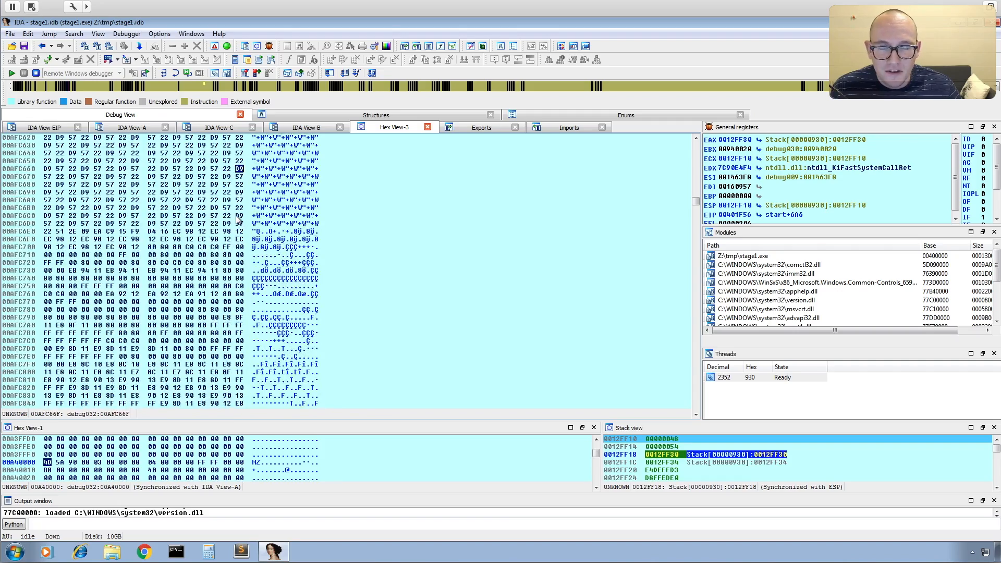
Go back through the bytes in Hex View-3 from about 00AFC660 to about 00AE9650, checking where the dump could end
{"action": "key", "text": "Page_Up"}
{"action": "key", "text": "Page_Up"}
{"action": "key", "text": "Page_Up"}
{"action": "key", "text": "Page_Up"}
{"action": "key", "text": "Page_Up"}
{"action": "key", "text": "Page_Up"}
{"action": "key", "text": "Page_Up"}
{"action": "key", "text": "Page_Up"}
{"action": "key", "text": "Page_Up"}
{"action": "key", "text": "Page_Up"}
{"action": "key", "text": "Page_Up"}
{"action": "key", "text": "Page_Up"}
{"action": "key", "text": "Page_Up"}
{"action": "key", "text": "Page_Up"}
{"action": "key", "text": "Page_Up"}
{"action": "key", "text": "Page_Up"}
{"action": "key", "text": "Page_Up"}
{"action": "key", "text": "Page_Up"}
{"action": "key", "text": "Page_Up"}
{"action": "key", "text": "Page_Up"}
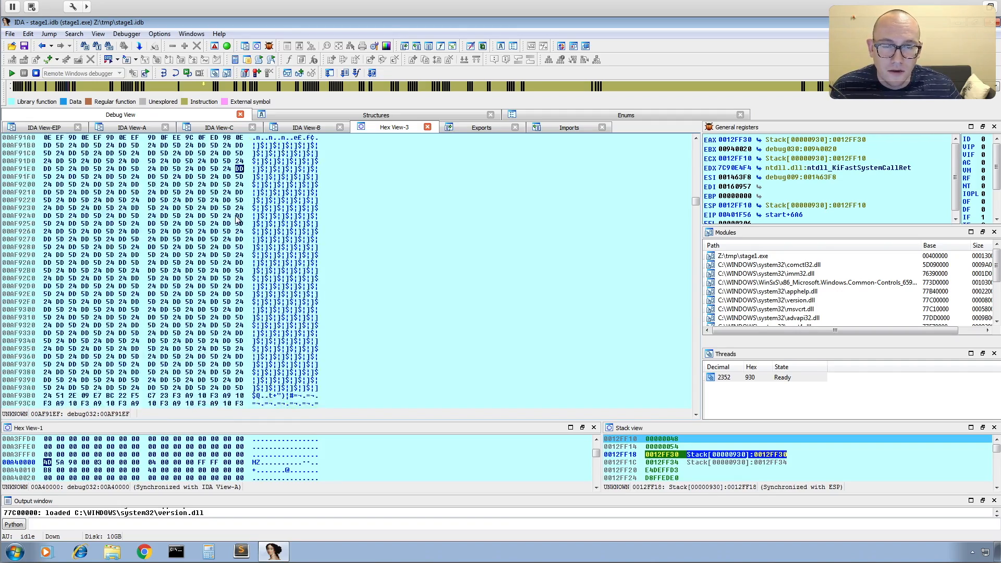
{"action": "key", "text": "Page_Up"}
{"action": "key", "text": "Page_Up"}
{"action": "key", "text": "Page_Up"}
{"action": "key", "text": "Page_Up"}
{"action": "key", "text": "Page_Up"}
{"action": "key", "text": "Page_Up"}
{"action": "key", "text": "Page_Up"}
{"action": "key", "text": "Page_Up"}
{"action": "key", "text": "Page_Up"}
{"action": "key", "text": "Page_Up"}
{"action": "key", "text": "Page_Up"}
{"action": "key", "text": "Page_Up"}
{"action": "key", "text": "Page_Up"}
{"action": "key", "text": "Page_Up"}
{"action": "key", "text": "Page_Up"}
{"action": "key", "text": "Page_Up"}
{"action": "key", "text": "Page_Up"}
{"action": "key", "text": "Page_Up"}
{"action": "key", "text": "Page_Up"}
{"action": "key", "text": "Page_Up"}
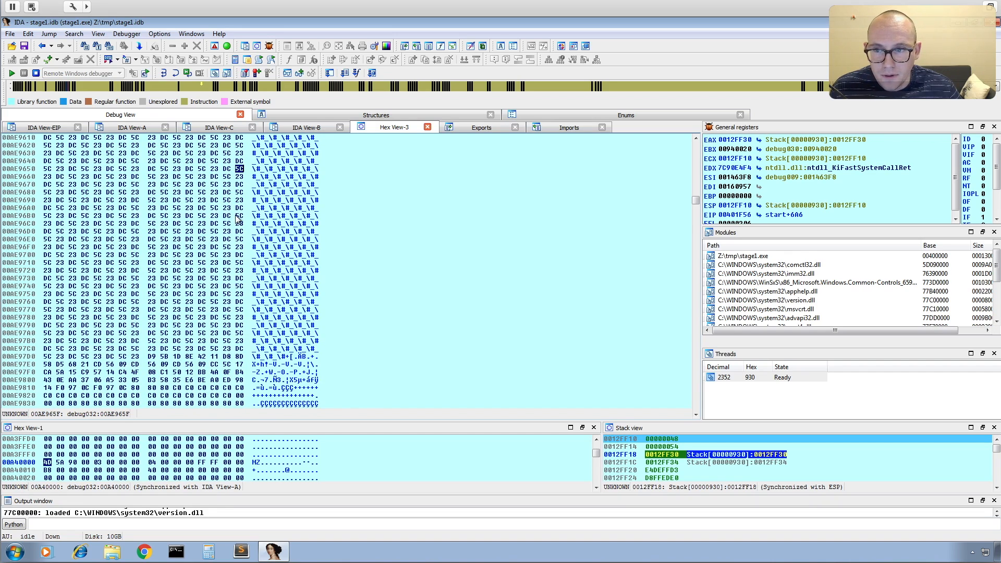
Extend the selection in Hex View-3 through 00AE965F and save the selected range to the Desktop as stage2.bin
{"action": "left_click", "coordinate": [241, 170], "text": "shift"}
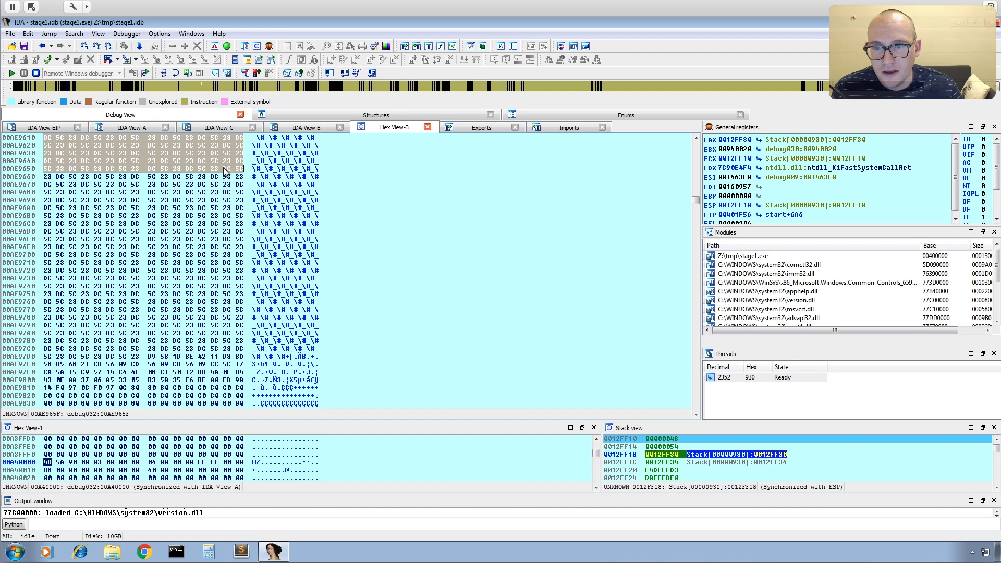
{"action": "right_click", "coordinate": [226, 171]}
{"action": "left_click", "coordinate": [269, 239]}
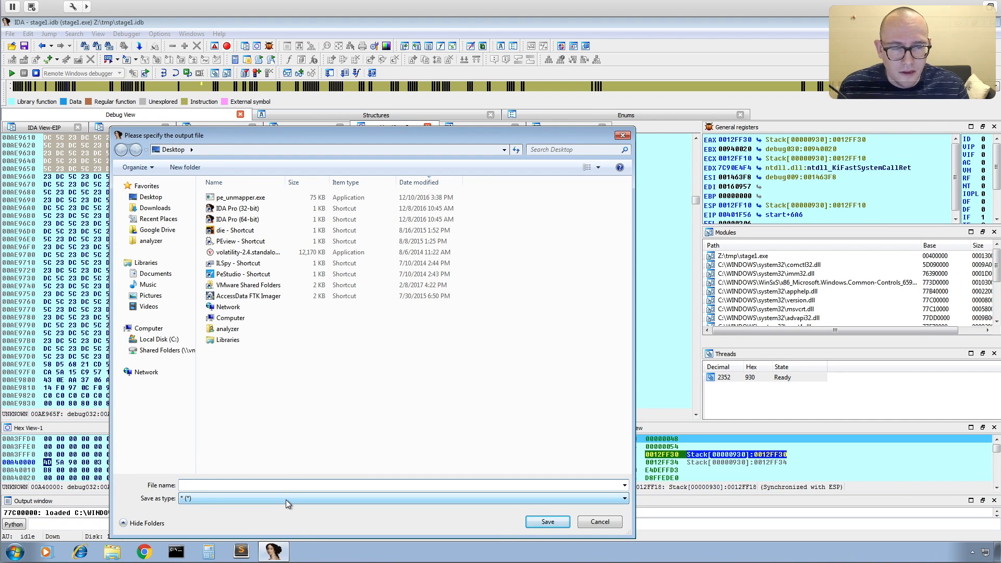
{"action": "type", "text": "stag"}
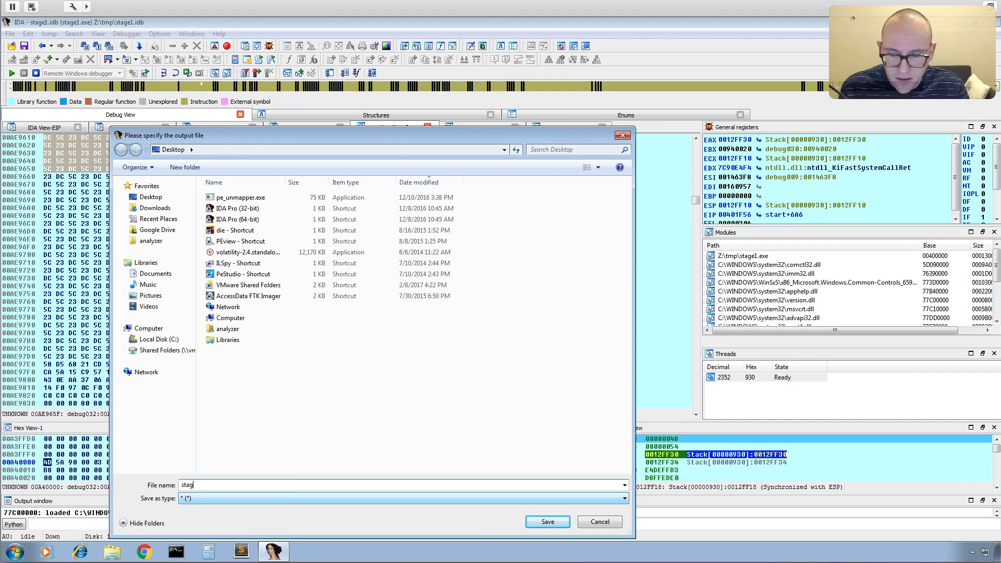
{"action": "type", "text": "e2.exe"}
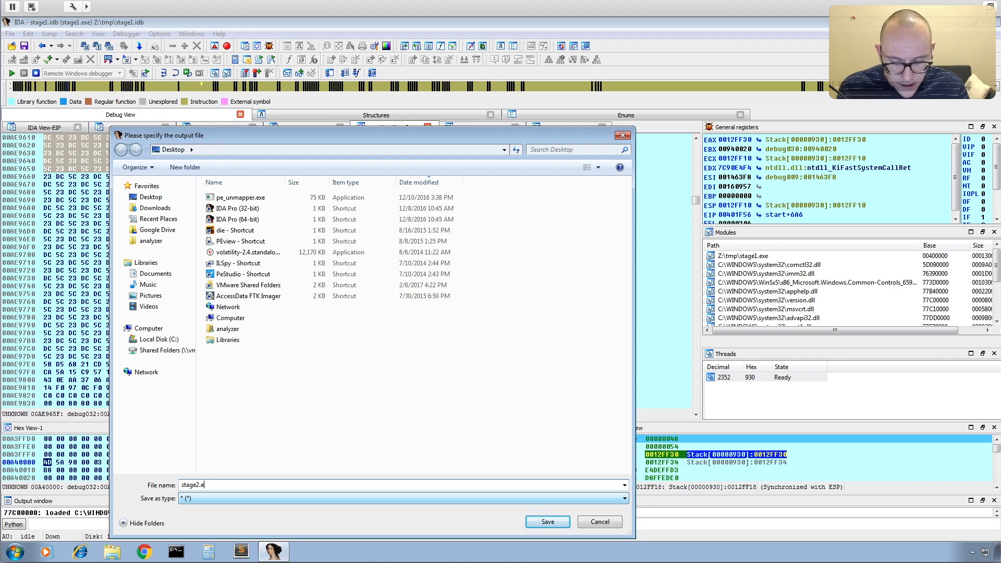
{"action": "key", "text": "BackSpace"}
{"action": "key", "text": "BackSpace"}
{"action": "key", "text": "BackSpace"}
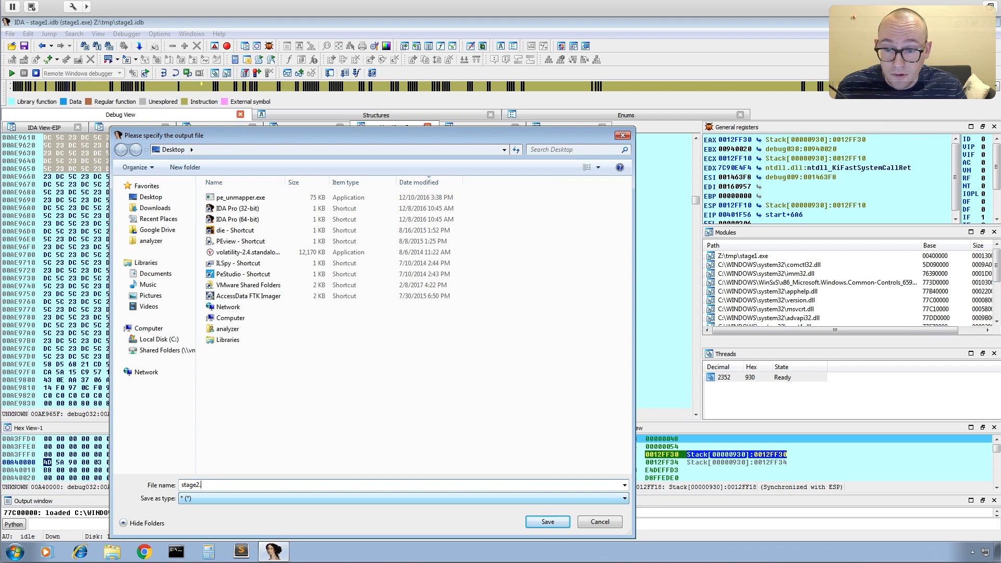
{"action": "type", "text": "bin"}
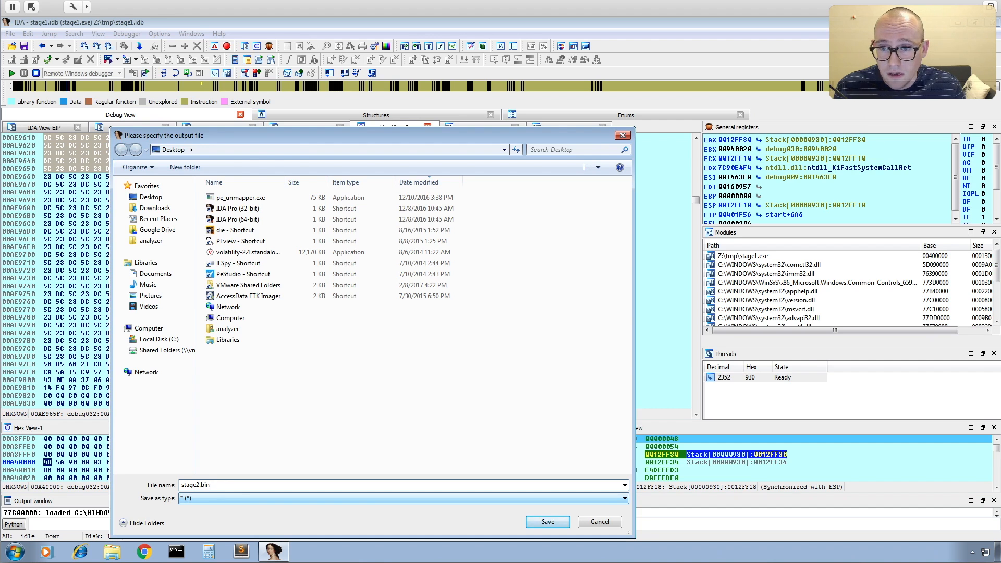
{"action": "key", "text": "Return"}
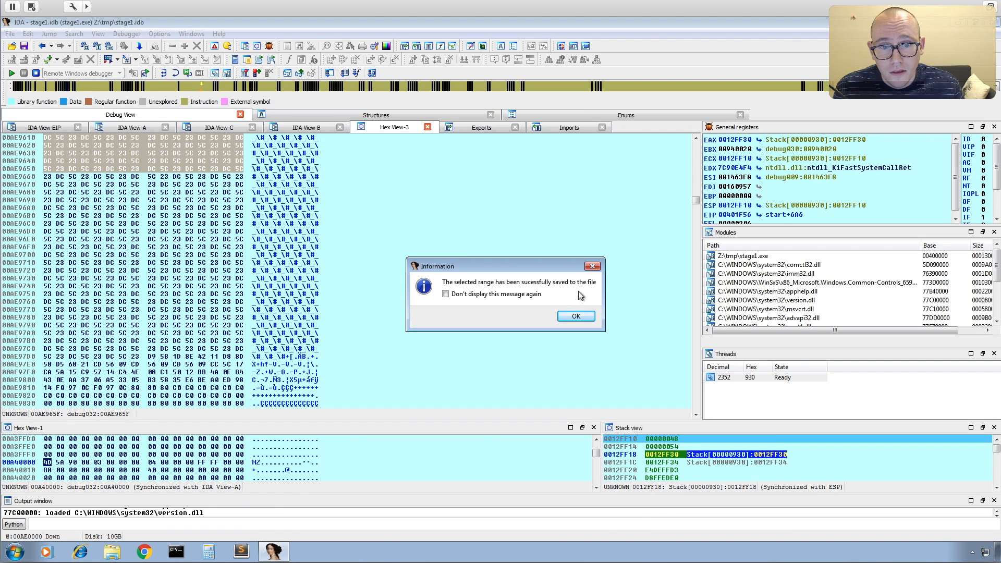
{"action": "left_click", "coordinate": [577, 314]}
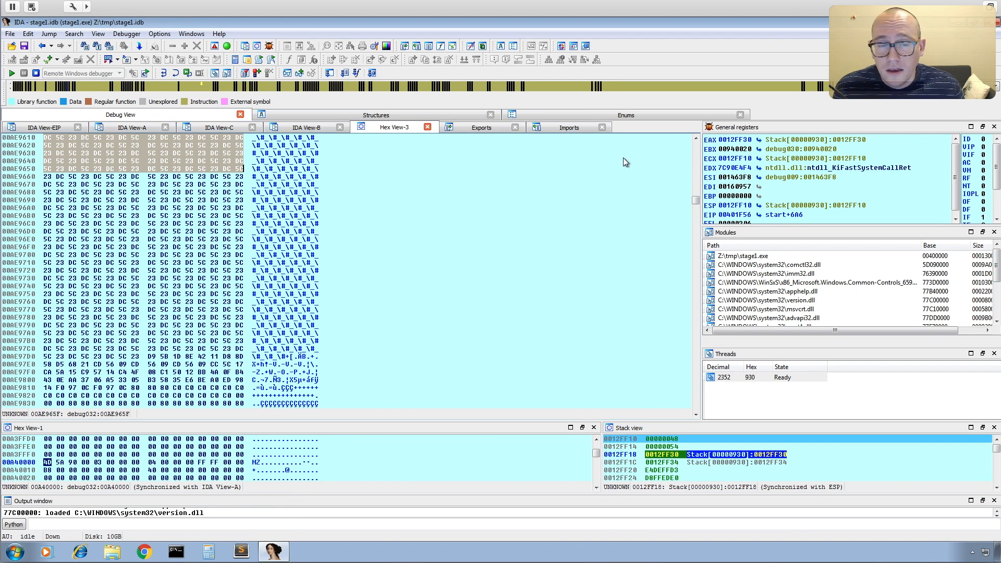
Switch to the notes to highlight the remote address 90000 of section 44, and return to IDA
{"action": "key", "text": "ctrl+Left"}
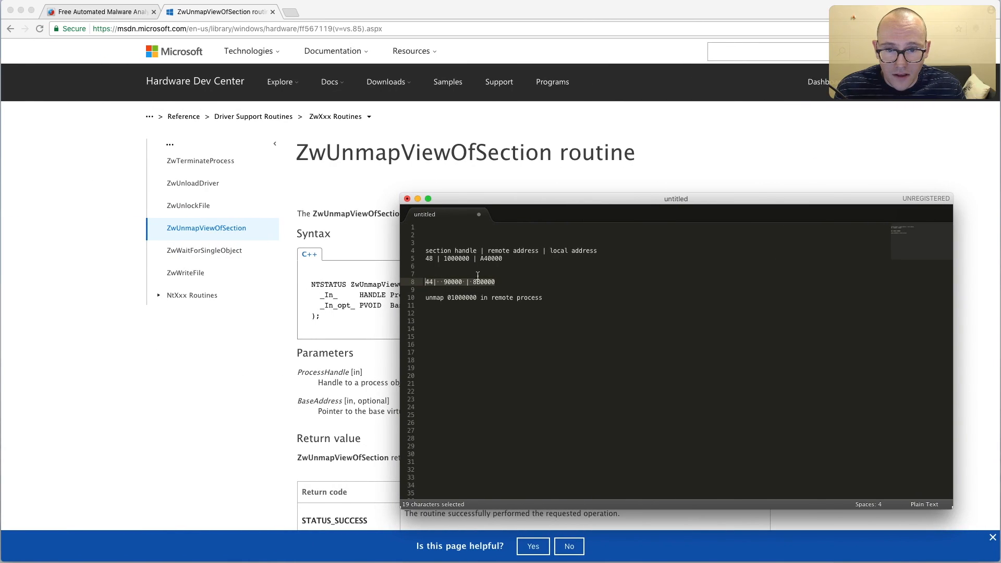
{"action": "left_click", "coordinate": [462, 282]}
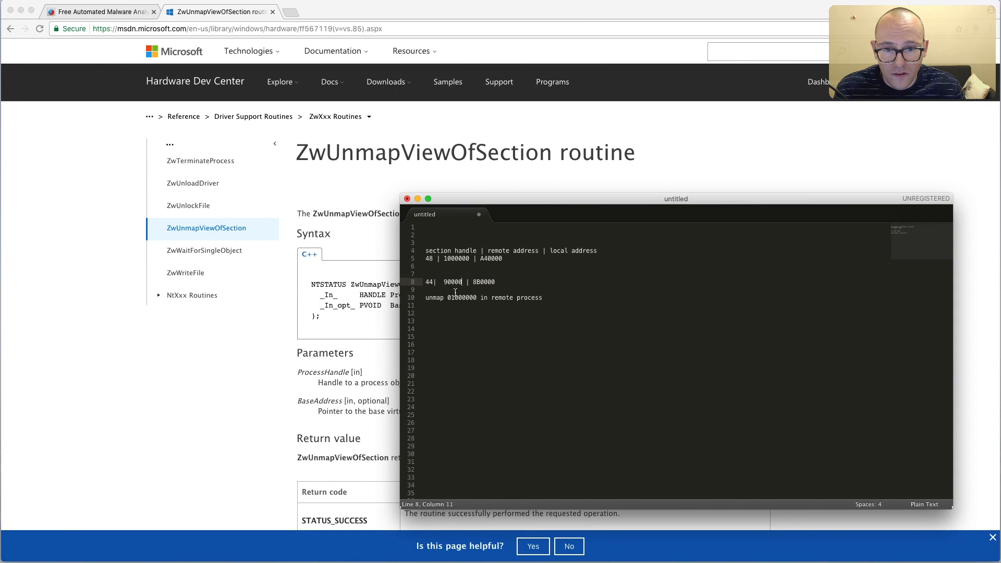
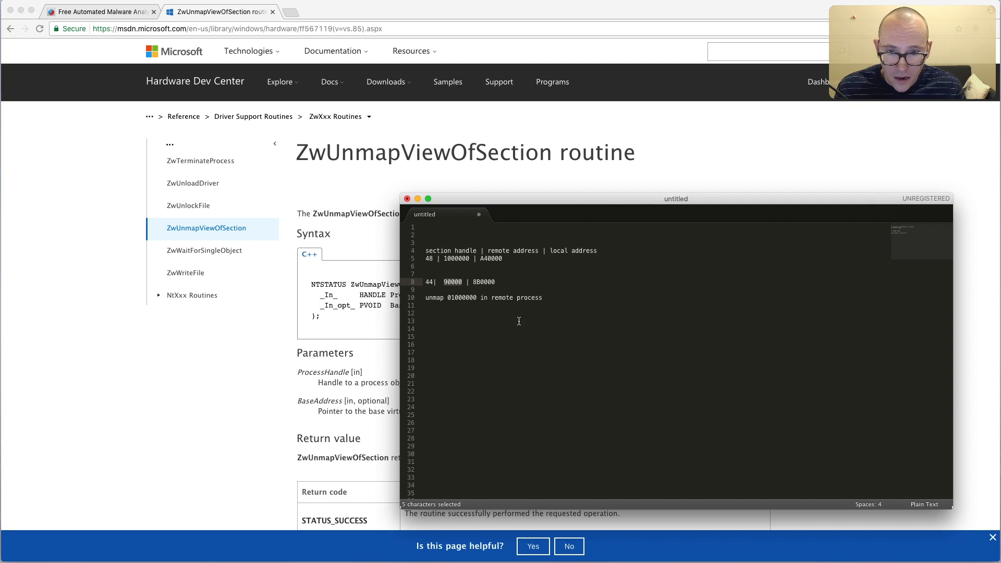
{"action": "key", "text": "ctrl+Right"}
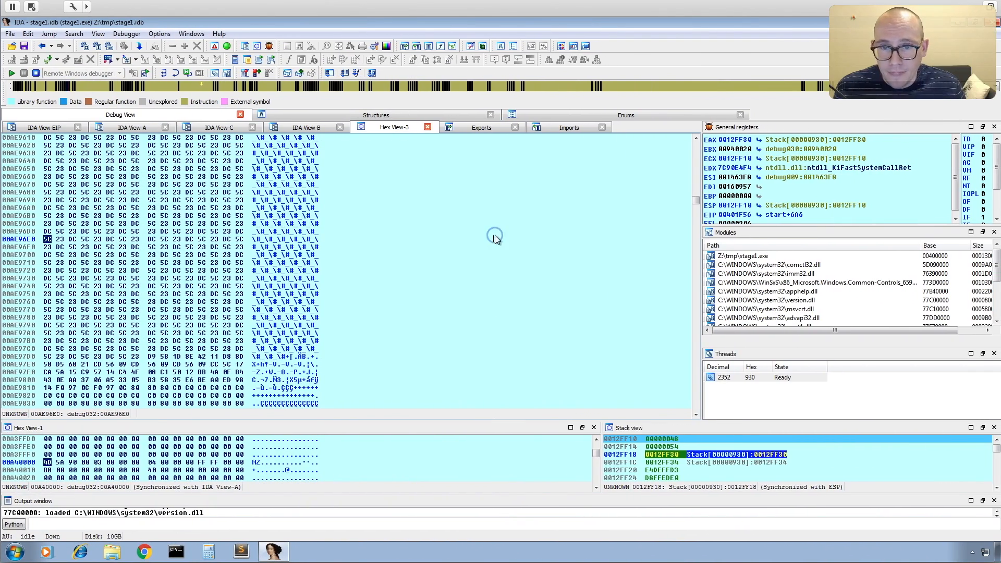
Try to bring up address 90000 in Hex View-3
{"action": "key", "text": "g"}
{"action": "type", "text": "00A40000"}
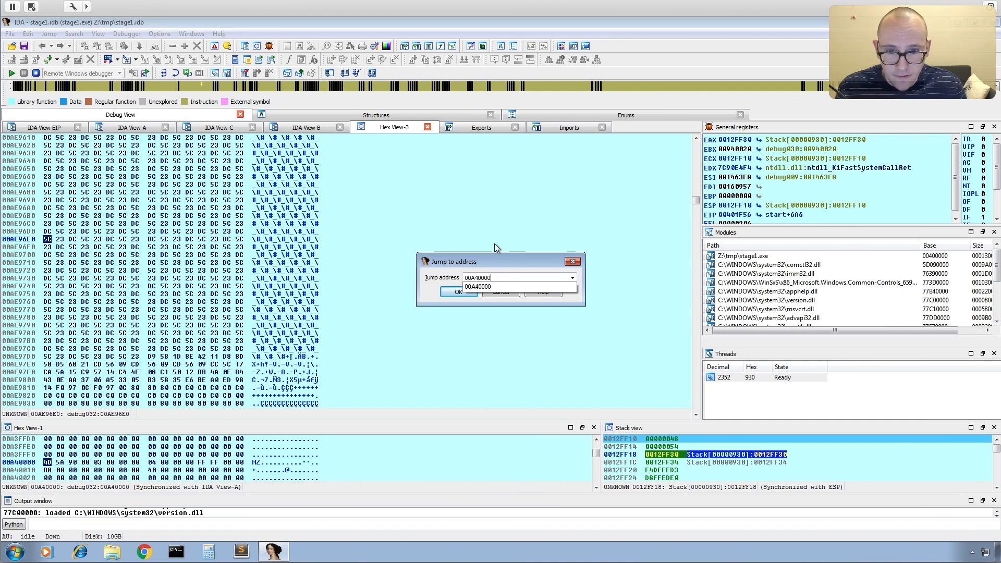
{"action": "key", "text": "BackSpace"}
{"action": "key", "text": "BackSpace"}
{"action": "key", "text": "BackSpace"}
{"action": "key", "text": "BackSpace"}
{"action": "key", "text": "BackSpace"}
{"action": "key", "text": "BackSpace"}
{"action": "key", "text": "BackSpace"}
{"action": "key", "text": "BackSpace"}
{"action": "type", "text": "a4000"}
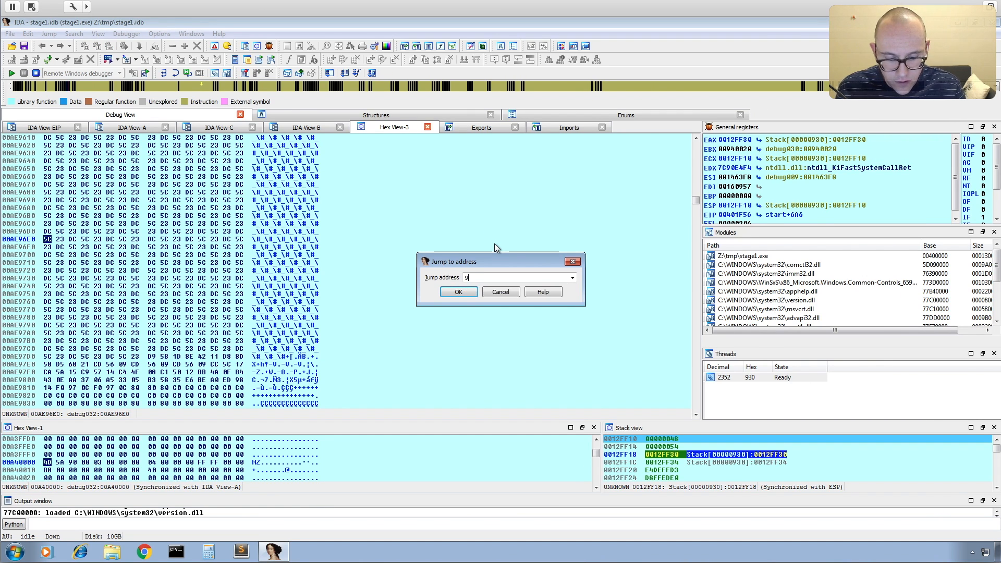
{"action": "key", "text": "Return"}
{"action": "scroll", "coordinate": [494, 248], "scroll_direction": "down", "scroll_amount": 2}
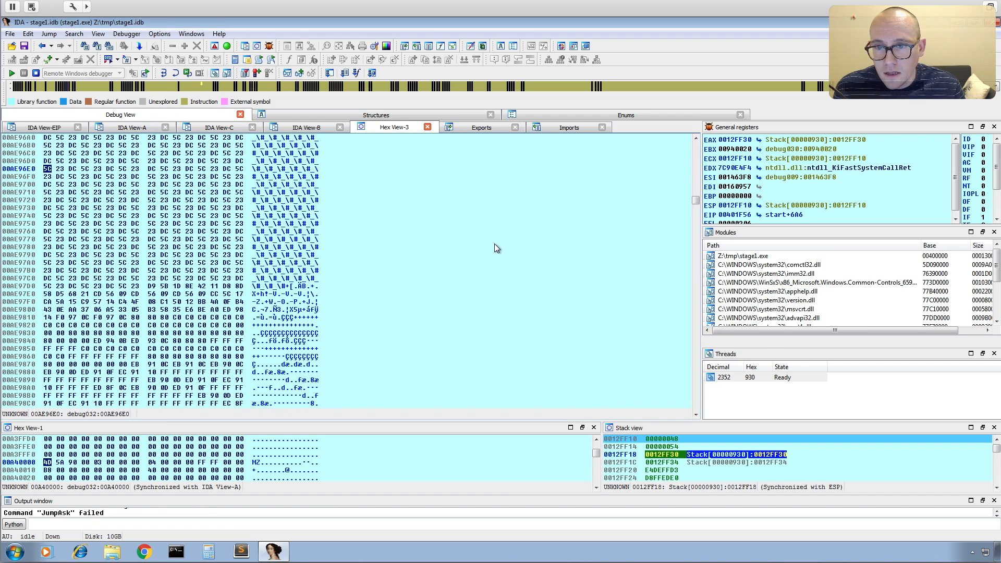
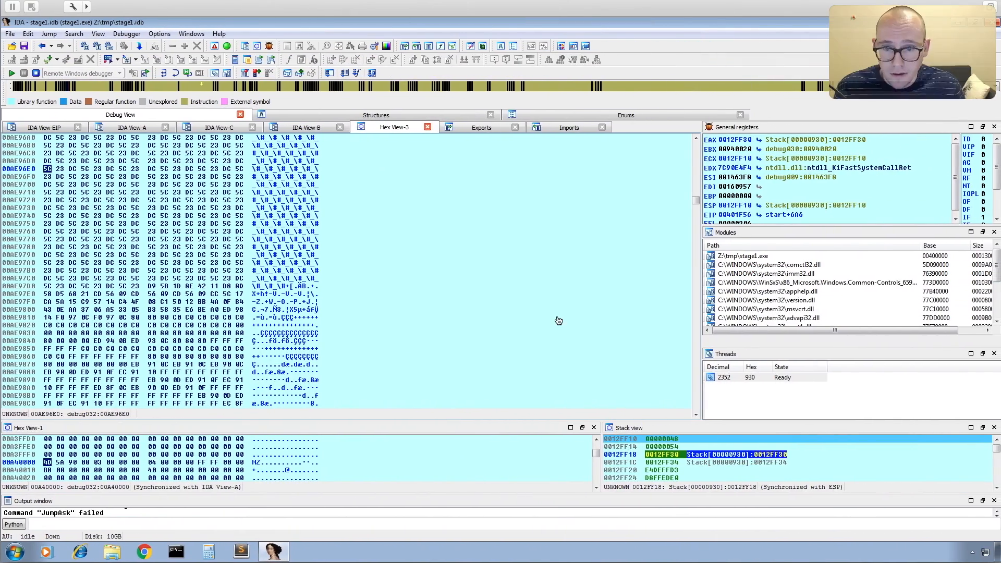
{"action": "left_click", "coordinate": [424, 240]}
{"action": "key", "text": "g"}
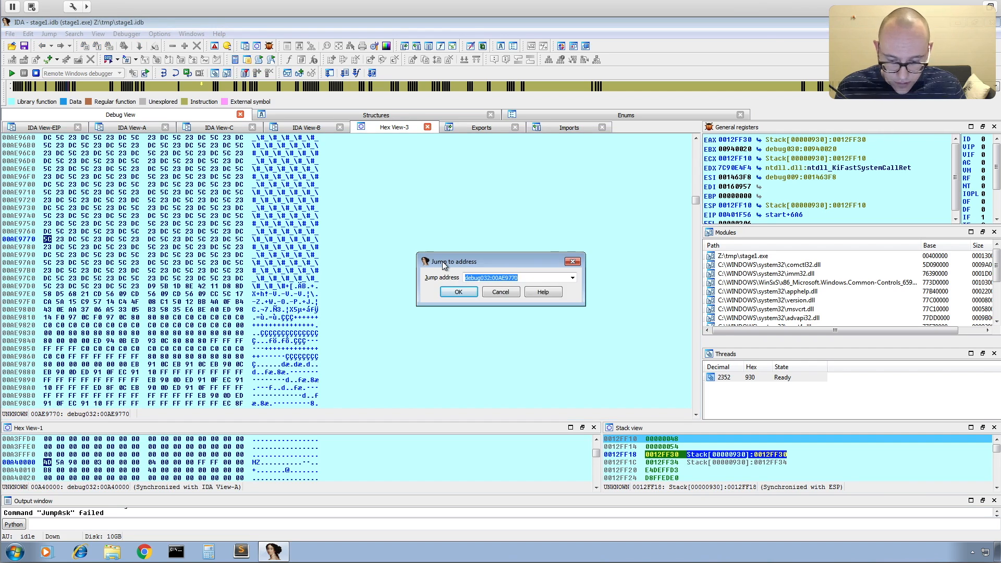
{"action": "type", "text": "90000"}
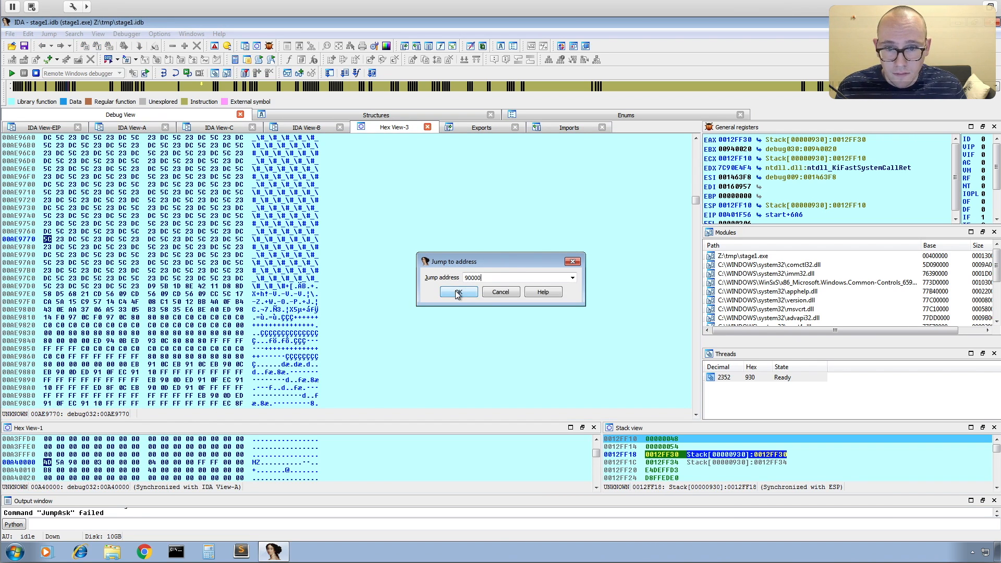
{"action": "left_click", "coordinate": [457, 293]}
{"action": "scroll", "coordinate": [421, 286], "scroll_direction": "up", "scroll_amount": 15}
{"action": "left_click_drag", "start_coordinate": [700, 203], "coordinate": [693, 156]}
{"action": "right_click", "coordinate": [358, 254]}
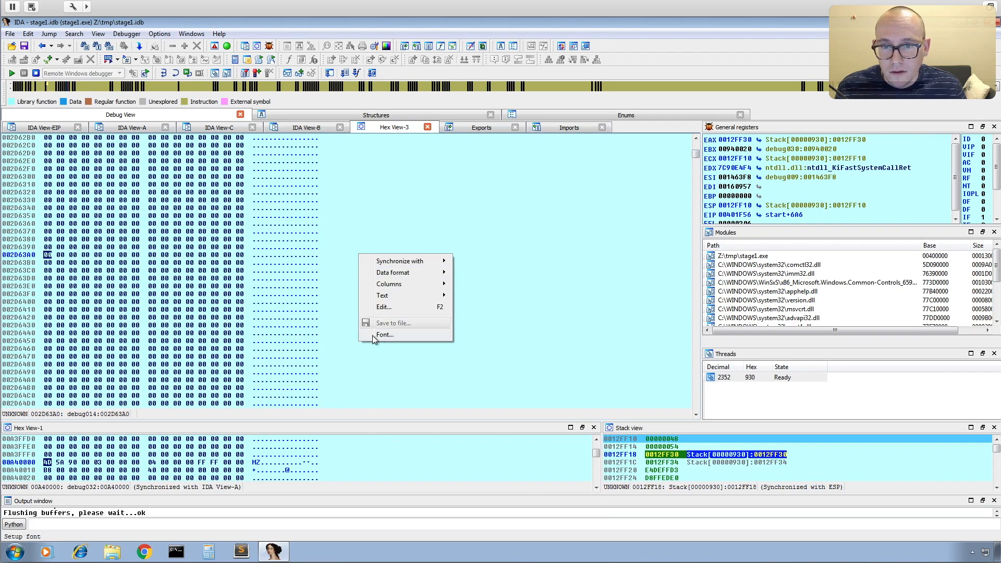
{"action": "left_click", "coordinate": [444, 370]}
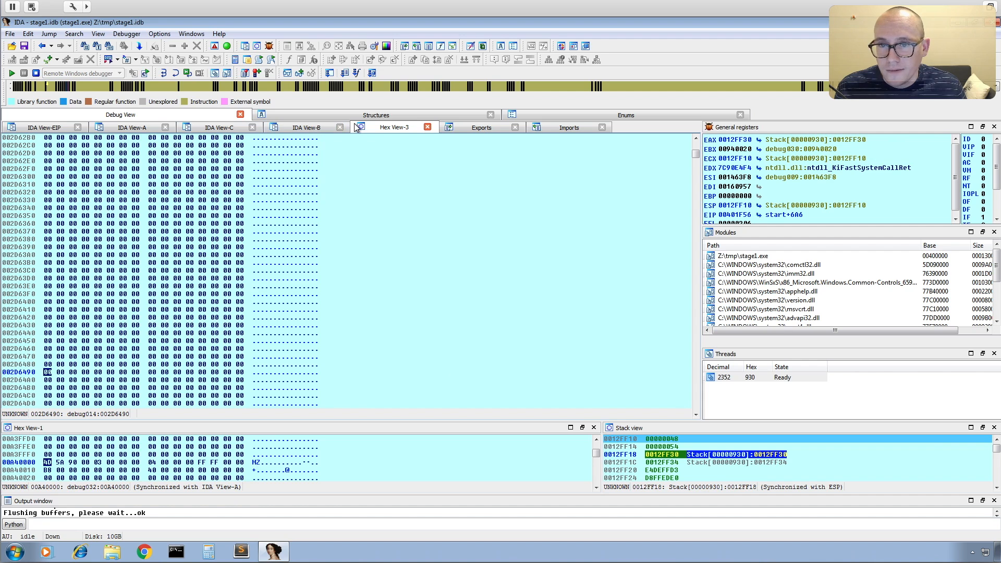
Close Hex View-3 and select the push eax at 00401F4E, ahead of the map_veiw_of_section call in IDA View-EIP
{"action": "left_click", "coordinate": [428, 127]}
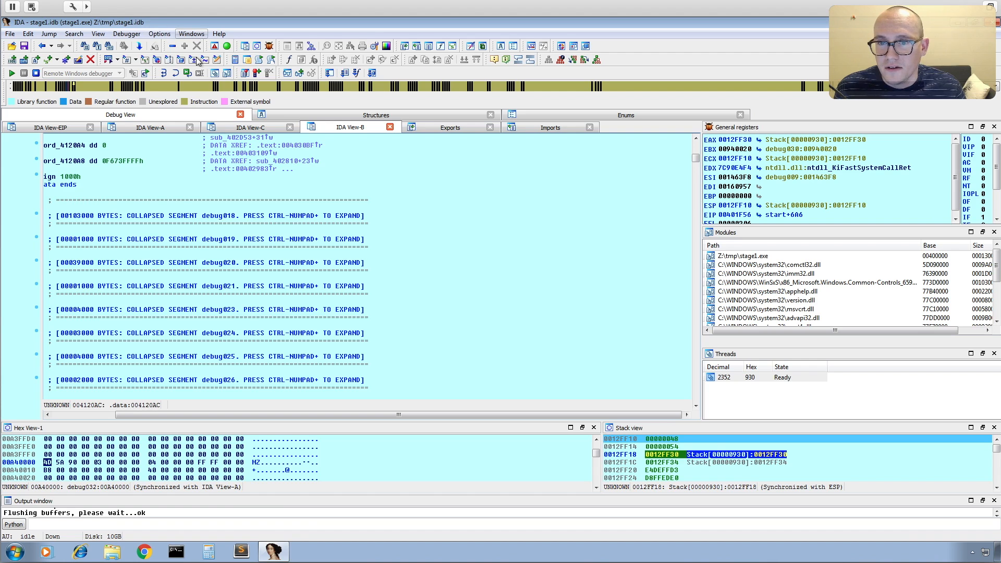
{"action": "left_click", "coordinate": [52, 127]}
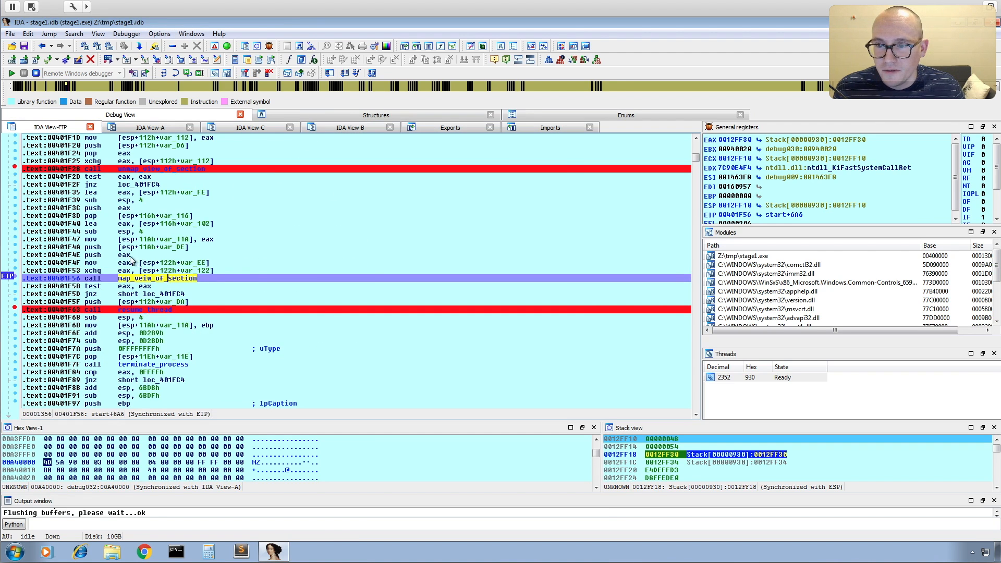
{"action": "left_click", "coordinate": [125, 255]}
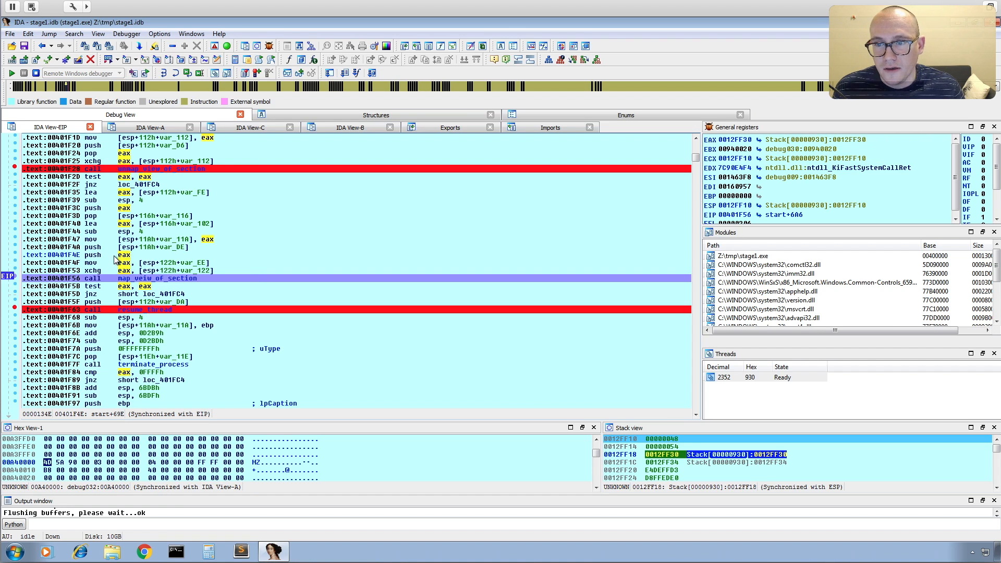
Convert the MZ header bytes at 00A40000 in IDA View-A to code
{"action": "left_click", "coordinate": [138, 130]}
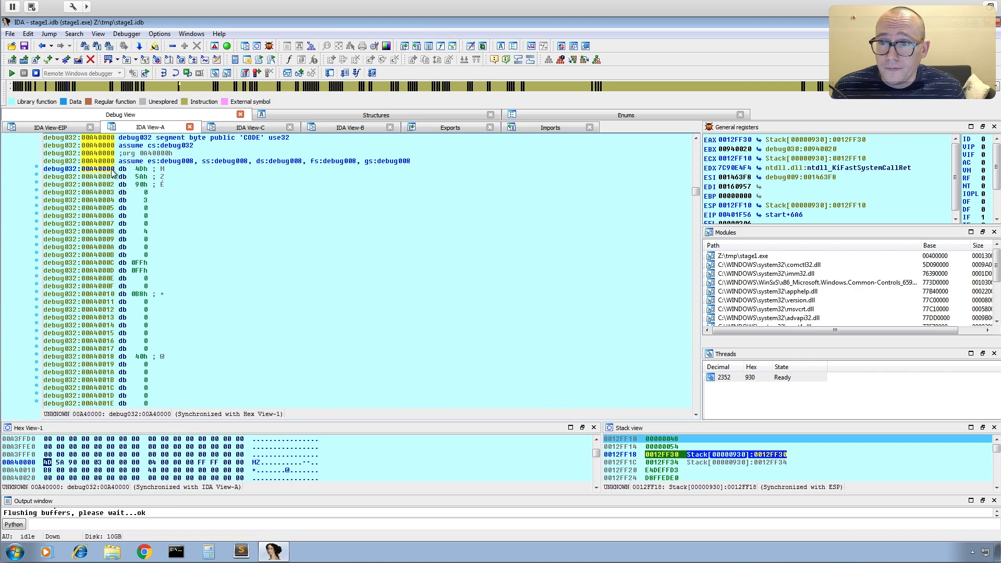
{"action": "right_click", "coordinate": [110, 170]}
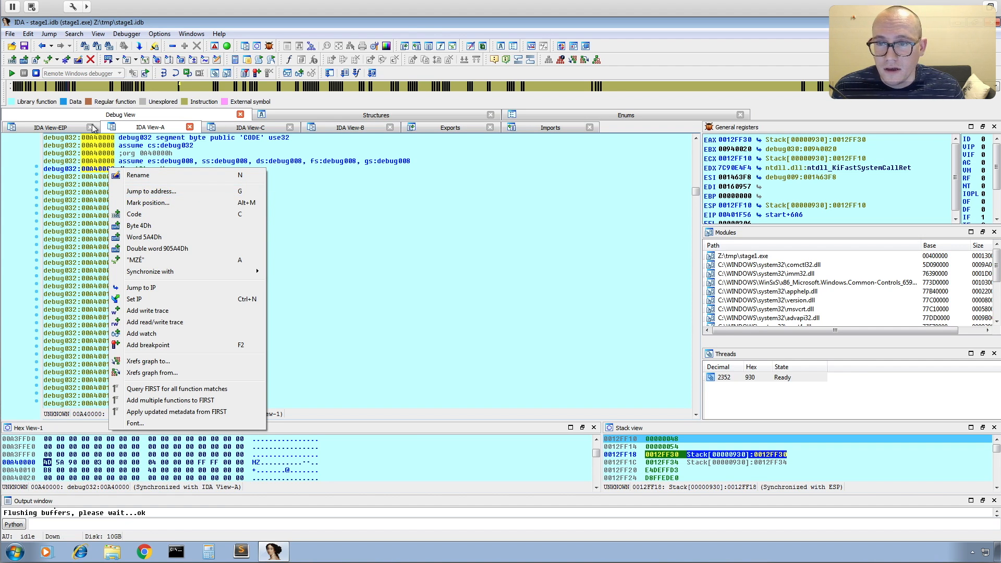
{"action": "left_click", "coordinate": [399, 185]}
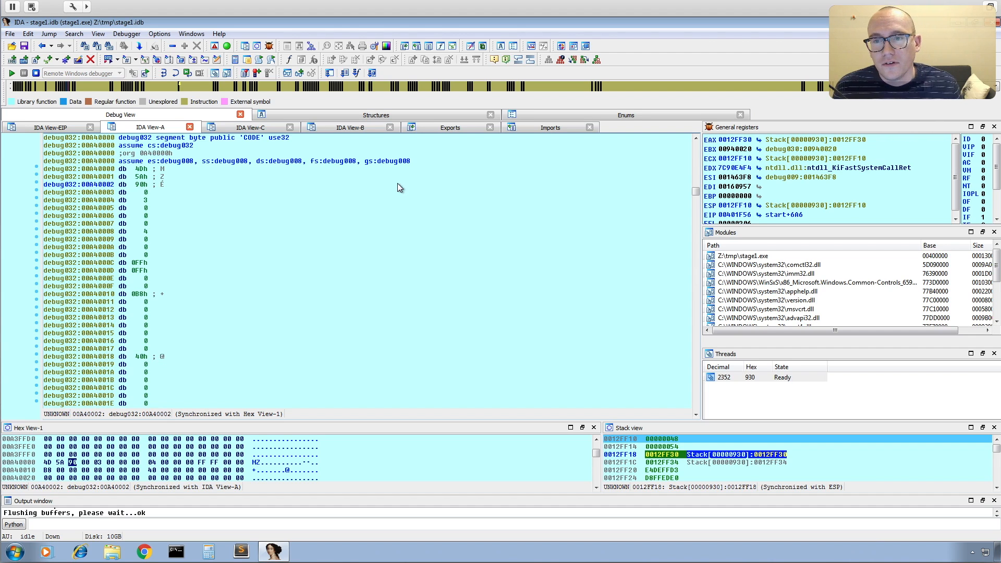
{"action": "key", "text": "c"}
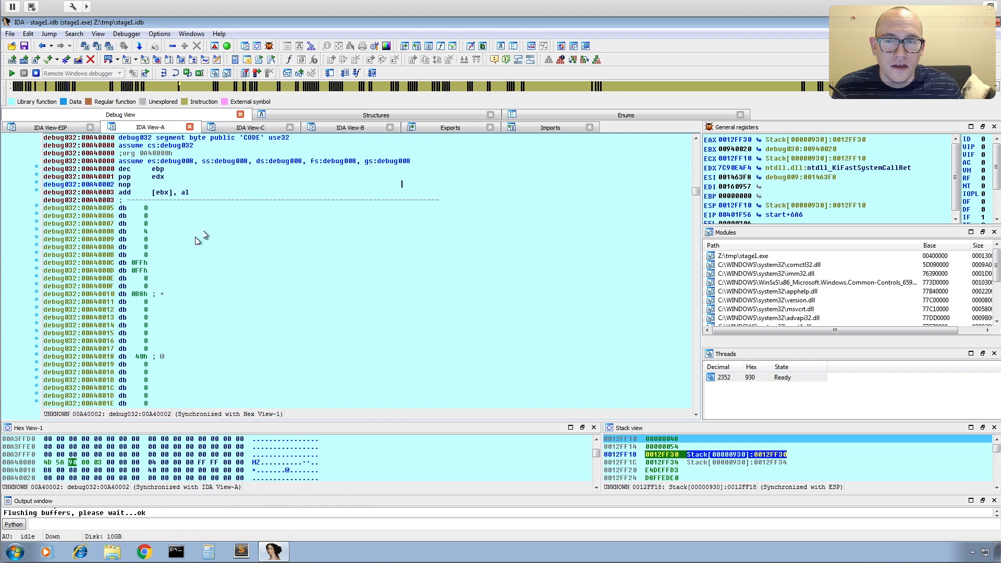
Review the collapsed segments above 00A40000 in IDA View-A, highlight 8B0000 in the notes, and return to IDA
{"action": "scroll", "coordinate": [189, 216], "scroll_direction": "up", "scroll_amount": 3}
{"action": "scroll", "coordinate": [188, 215], "scroll_direction": "down", "scroll_amount": 4}
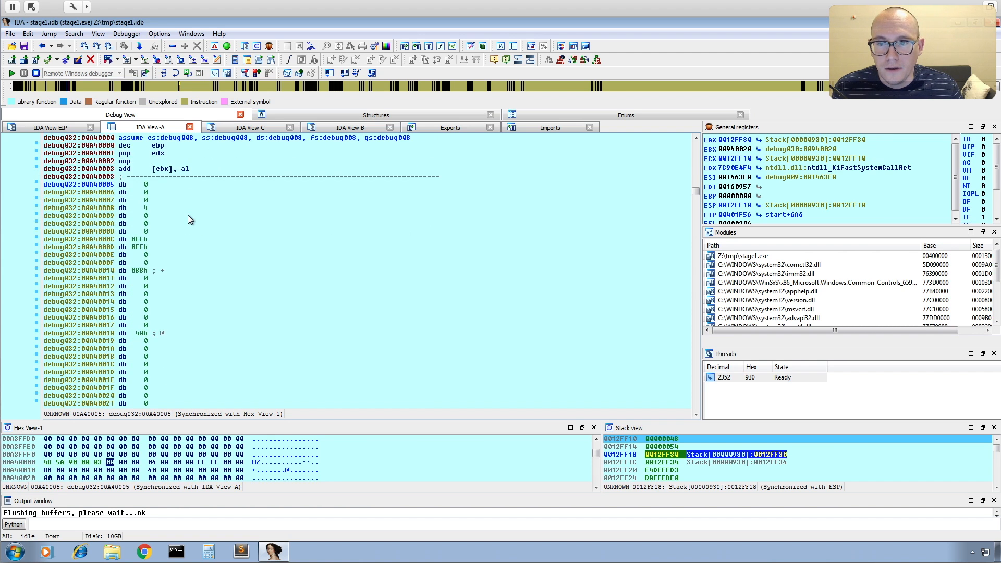
{"action": "scroll", "coordinate": [188, 215], "scroll_direction": "up", "scroll_amount": 10}
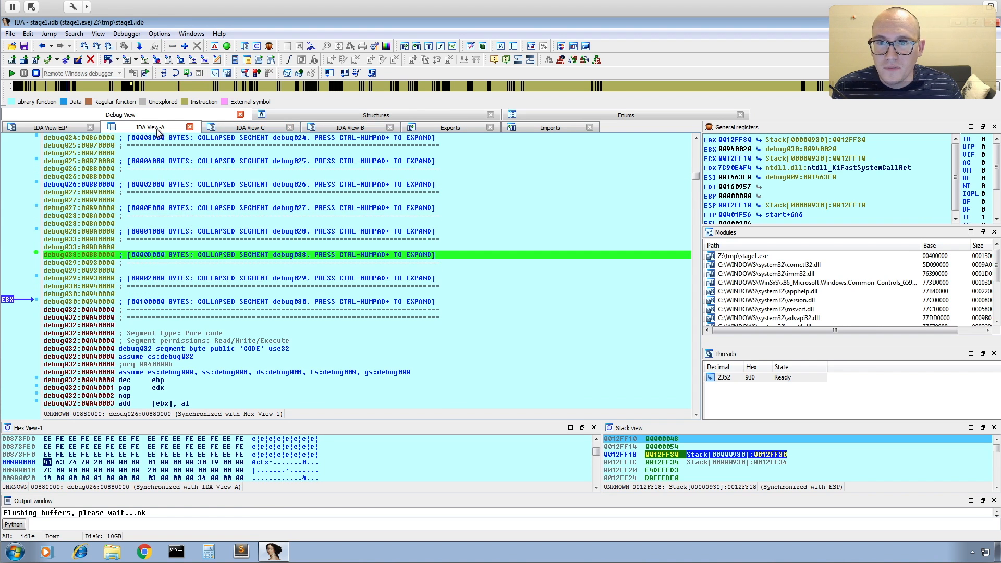
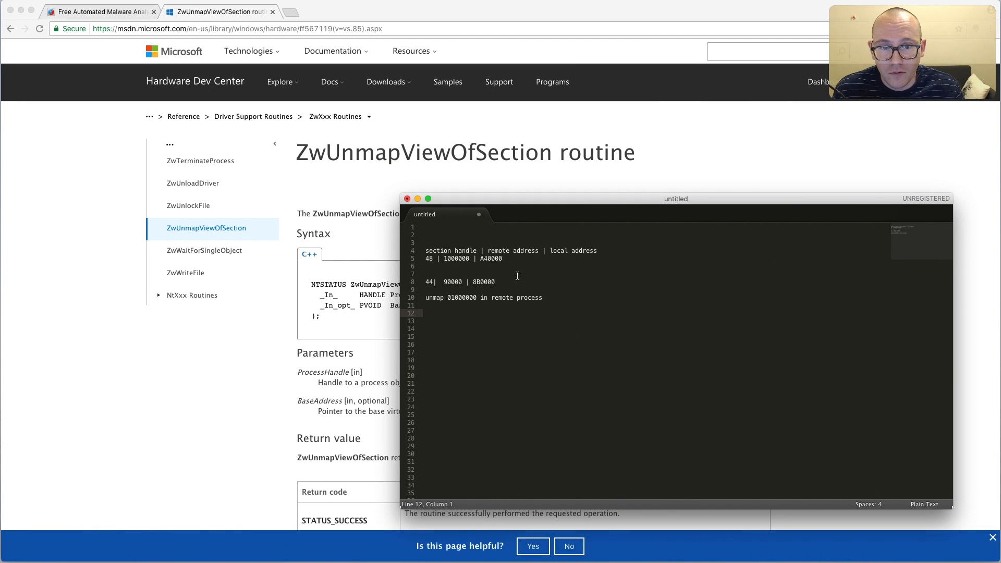
{"action": "double_click", "coordinate": [493, 282]}
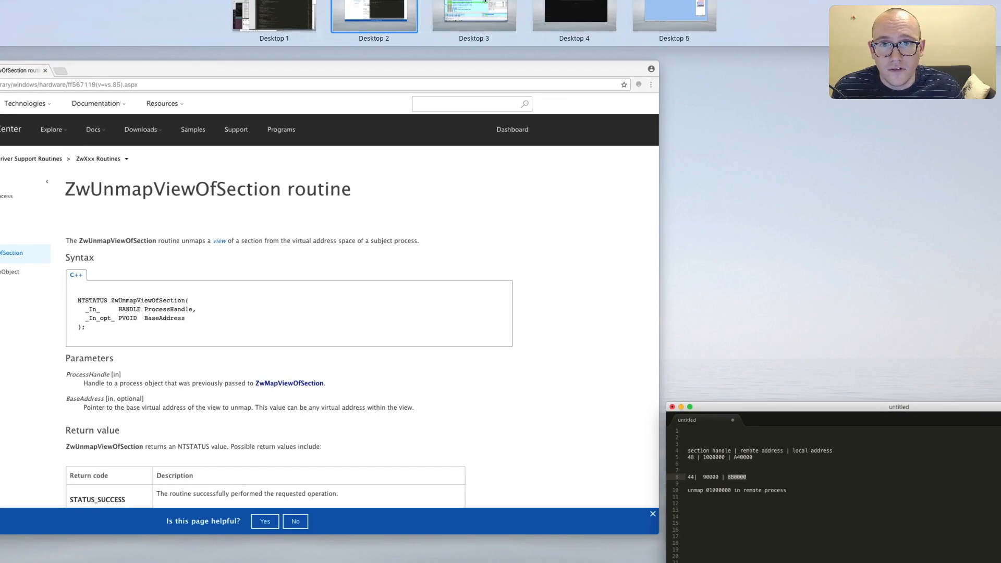
{"action": "left_click", "coordinate": [496, 2]}
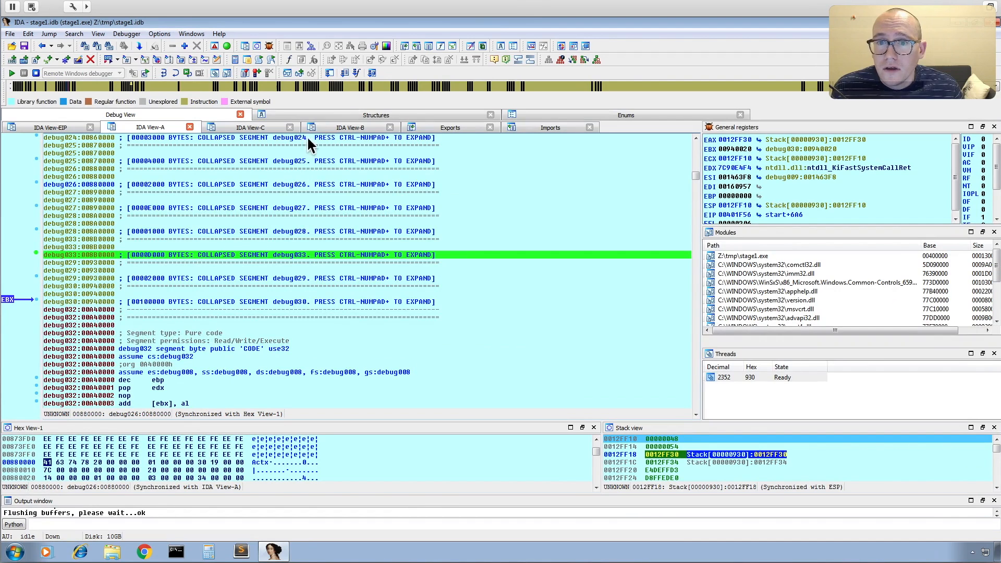
Open an additional hex view in the debugger from the debug032 segment in IDA View-A
{"action": "left_click", "coordinate": [137, 349]}
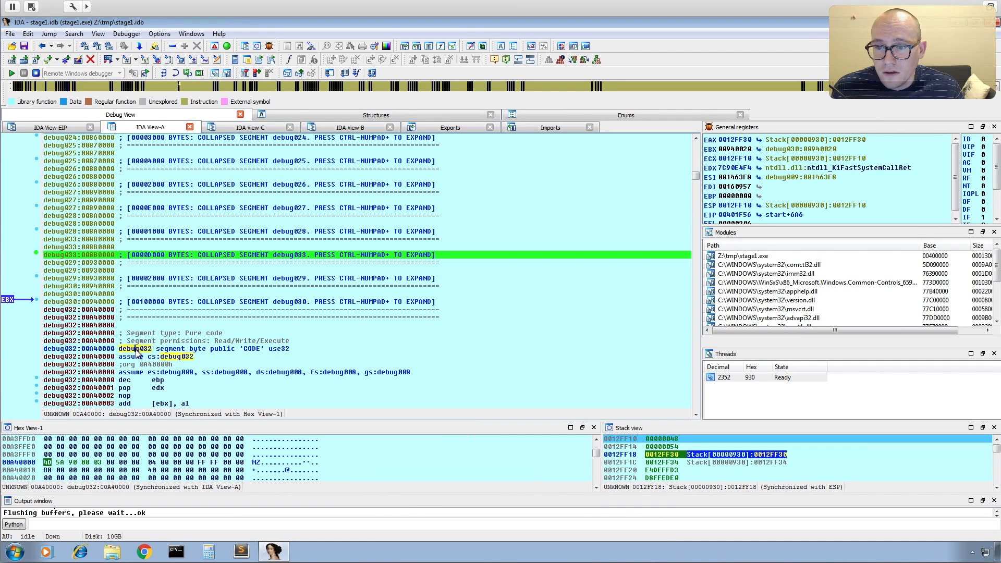
{"action": "right_click", "coordinate": [137, 350]}
{"action": "left_click", "coordinate": [218, 123]}
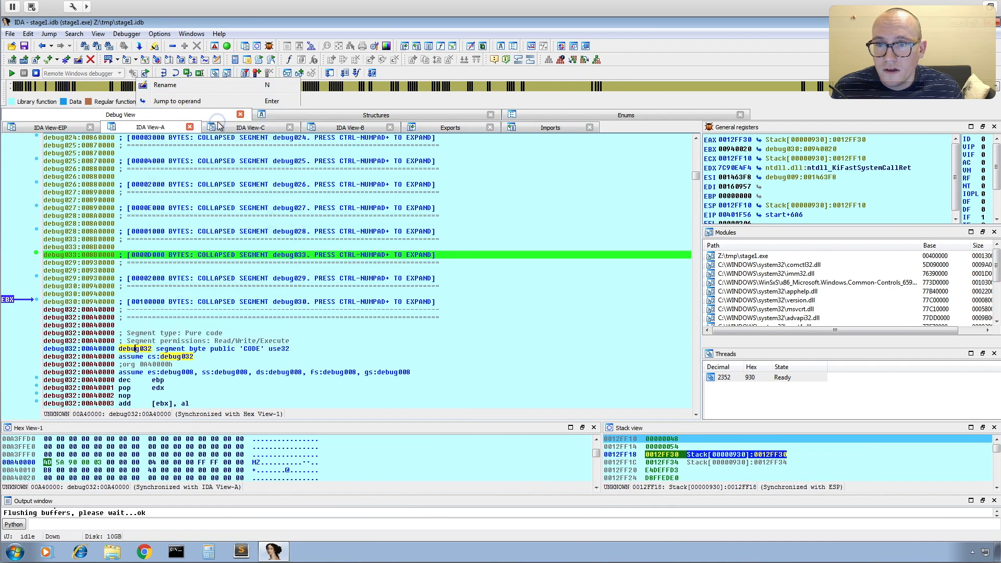
Check the local address of section 44 in the notes and bring up 8B0000 in Hex View-3
{"action": "type", "text": "g014:002D6380"}
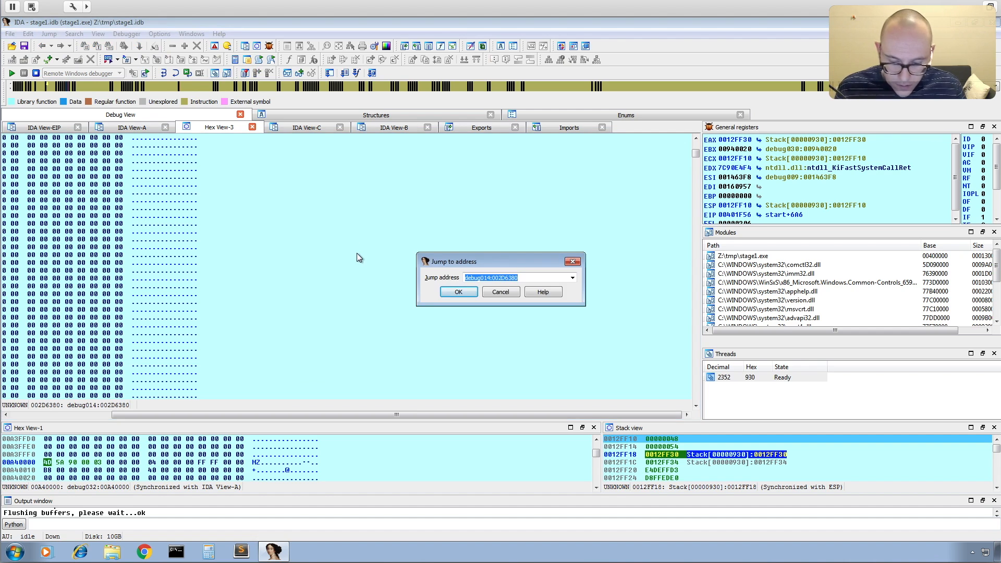
{"action": "type", "text": "90000"}
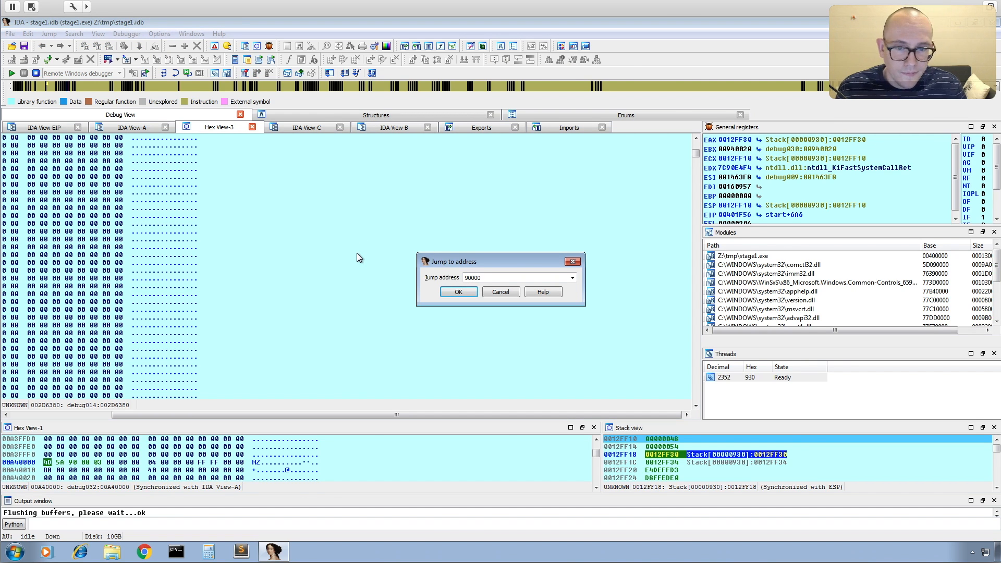
{"action": "key", "text": "ctrl+Left"}
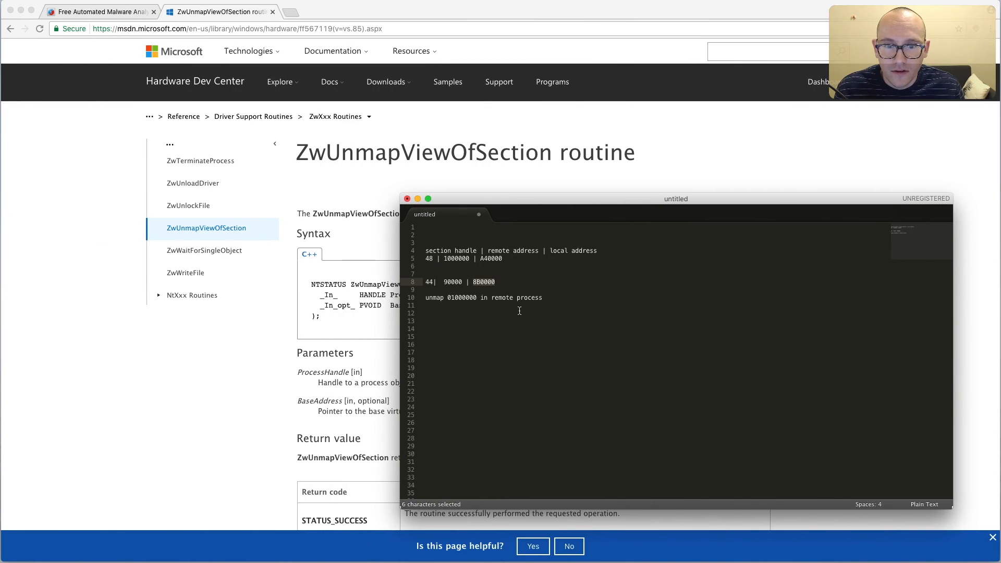
{"action": "key", "text": "ctrl+Right"}
{"action": "double_click", "coordinate": [485, 281]}
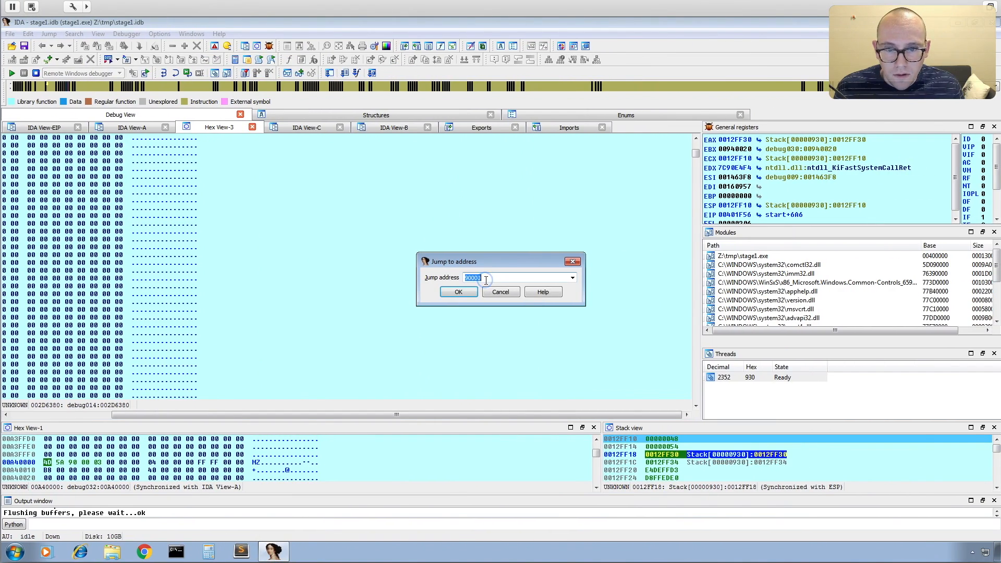
{"action": "type", "text": "8B0000"}
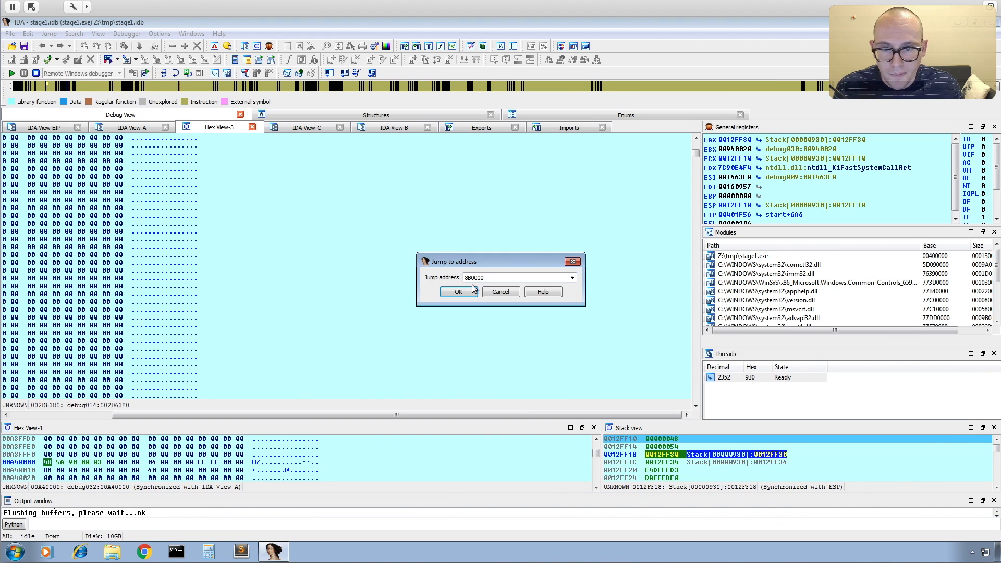
{"action": "left_click", "coordinate": [468, 290]}
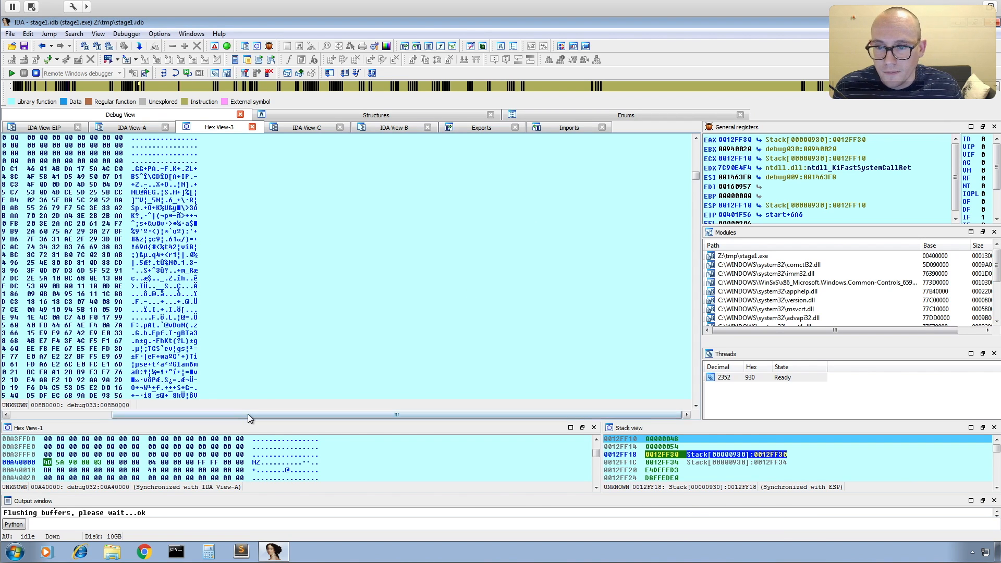
{"action": "left_click_drag", "start_coordinate": [248, 413], "coordinate": [60, 414]}
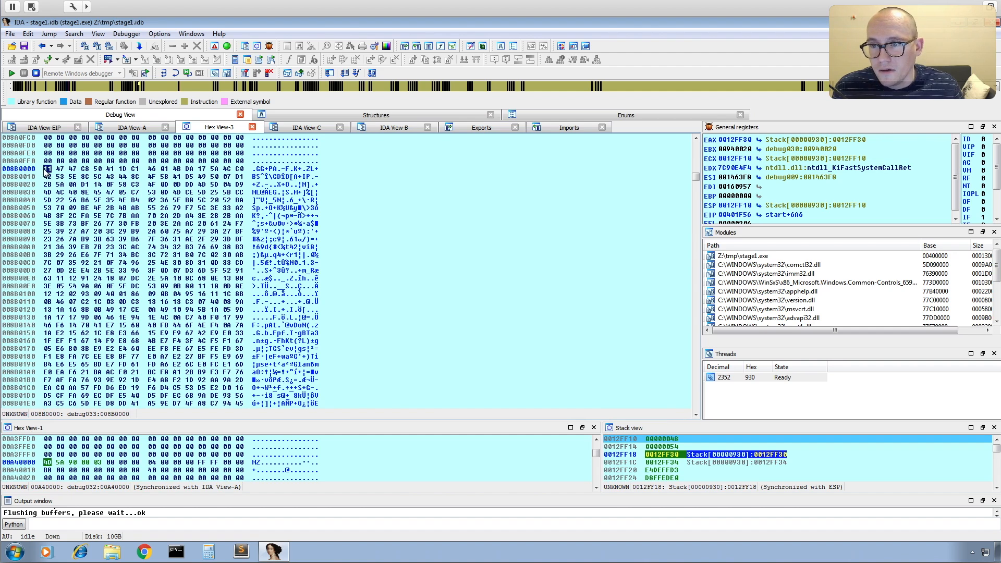
Examine the bytes mapped from 008B0000 onwards in Hex View-3
{"action": "left_click_drag", "start_coordinate": [45, 169], "coordinate": [243, 169]}
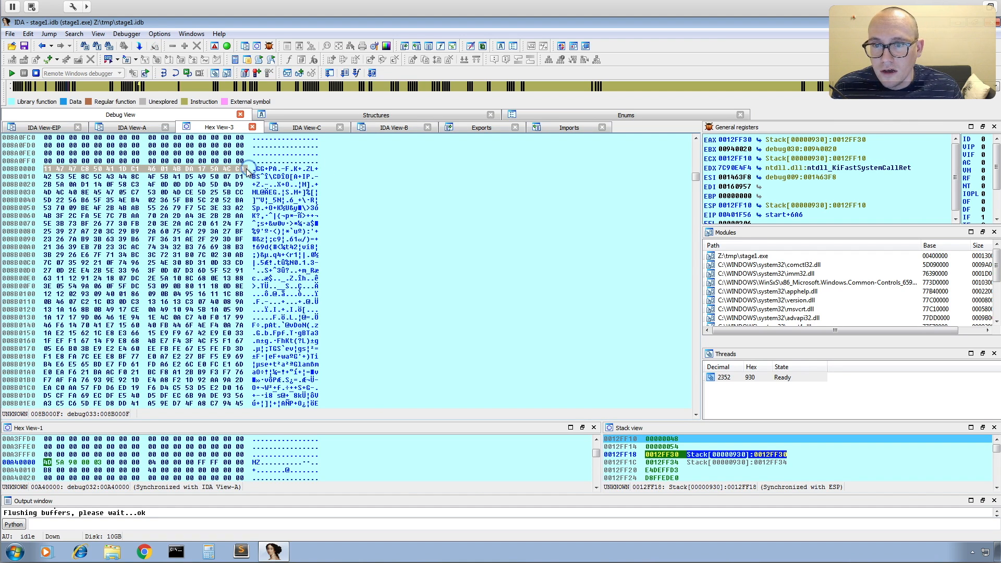
{"action": "key", "text": "Page_Down"}
{"action": "key", "text": "Page_Down"}
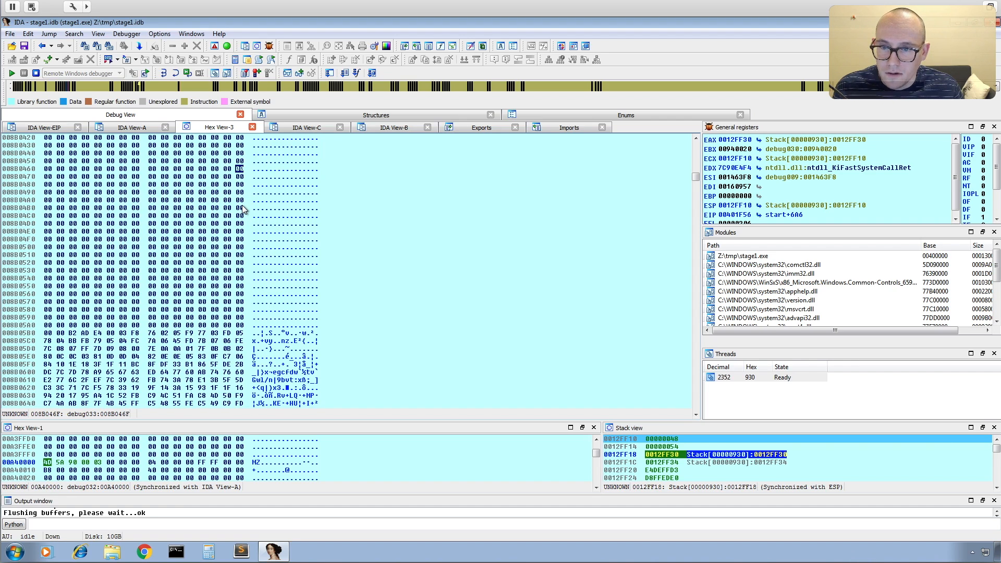
{"action": "key", "text": "Page_Up"}
{"action": "key", "text": "Page_Up"}
{"action": "key", "text": "Page_Down"}
{"action": "key", "text": "Page_Down"}
{"action": "key", "text": "Page_Down"}
{"action": "key", "text": "Page_Down"}
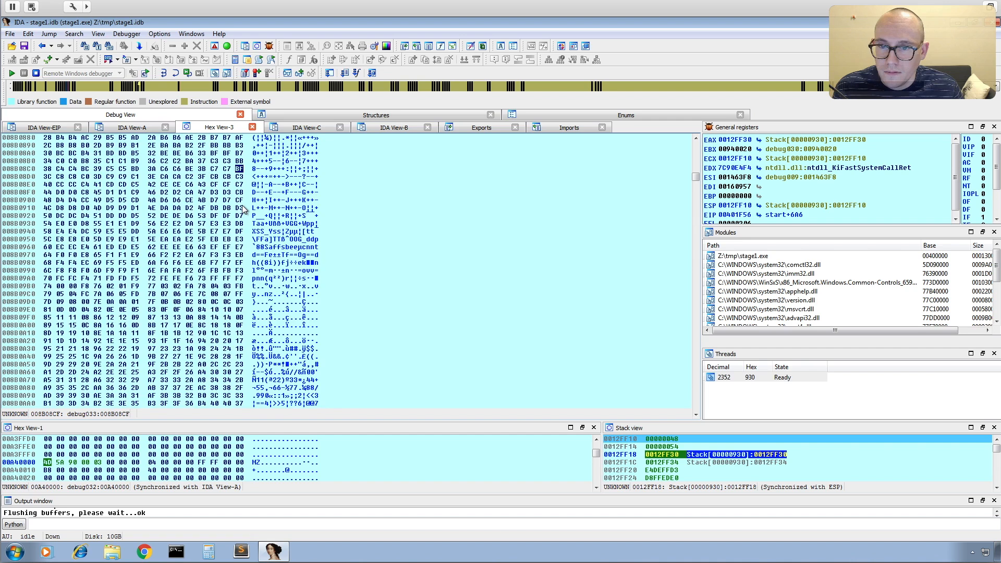
{"action": "key", "text": "Page_Up"}
{"action": "key", "text": "Page_Up"}
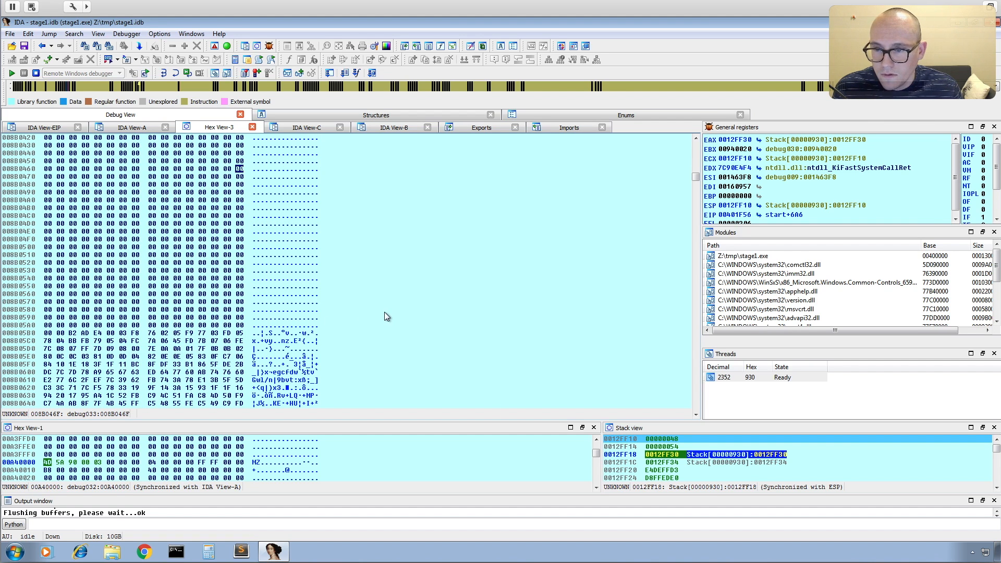
Return to 8B0000 in Hex View-3 and select the first row of bytes, through 008B000F
{"action": "left_click", "coordinate": [368, 325]}
{"action": "key", "text": "g"}
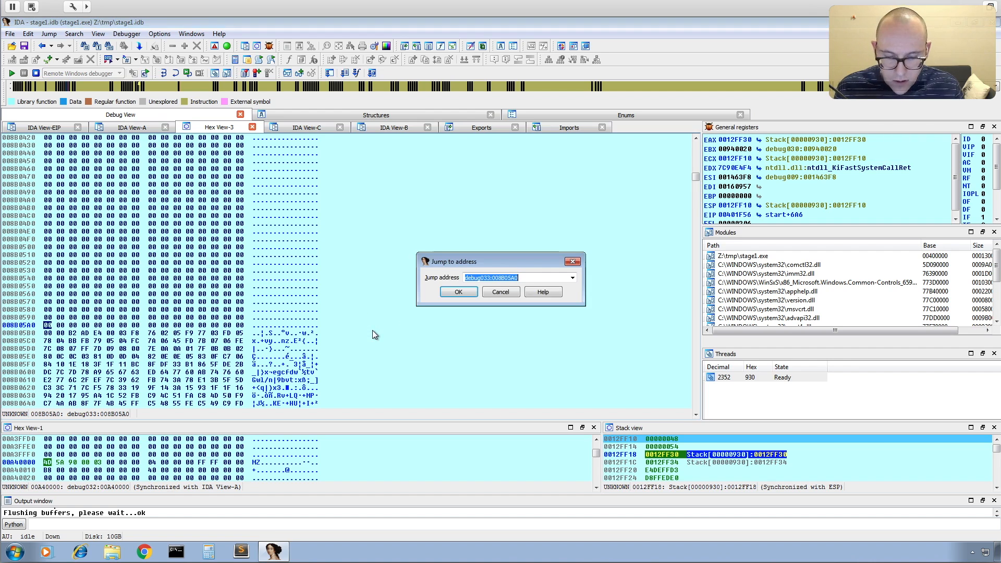
{"action": "type", "text": "8B0000"}
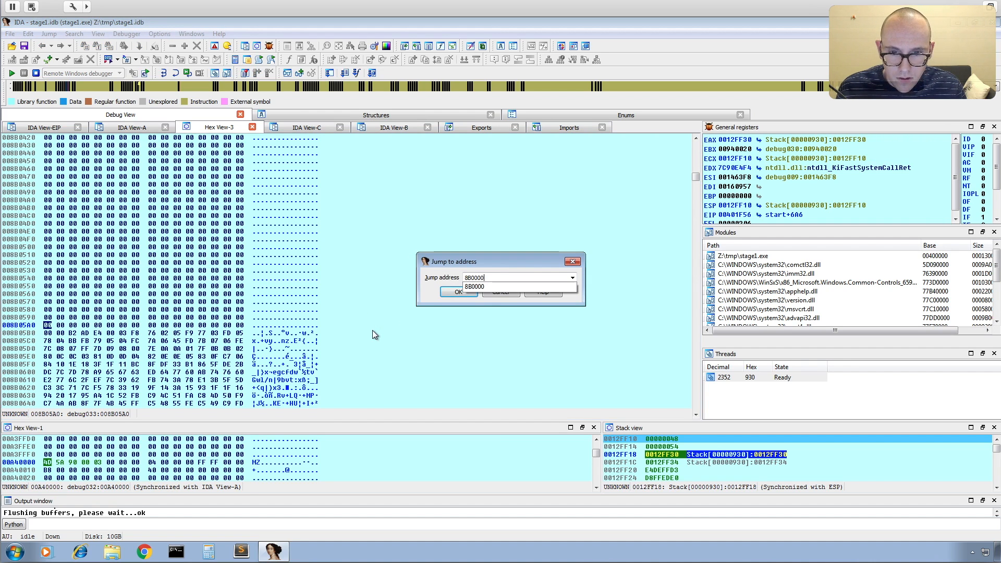
{"action": "key", "text": "Return"}
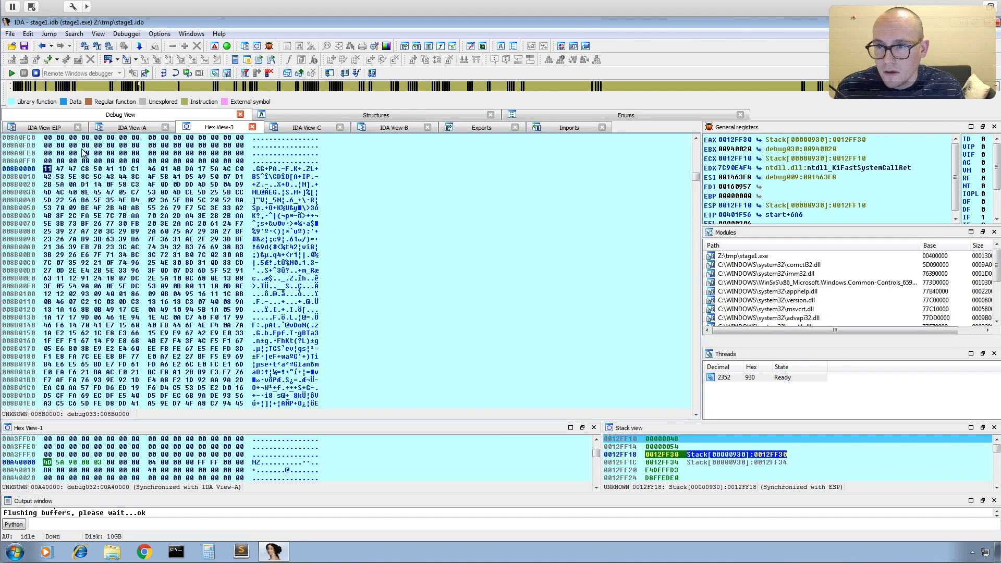
{"action": "left_click_drag", "start_coordinate": [46, 169], "coordinate": [244, 170]}
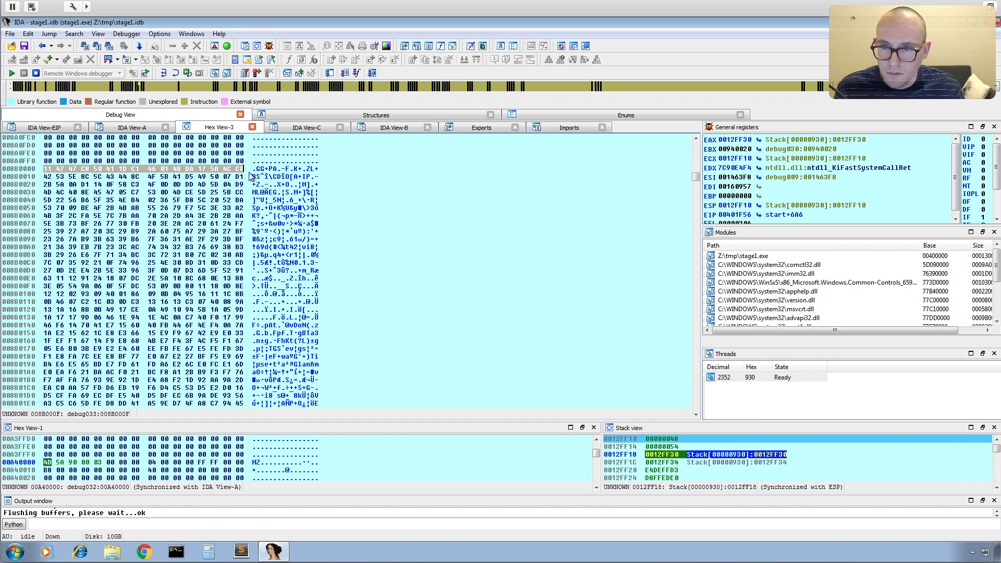
Extend the byte selection in Hex View-3 through address 0098E41F
{"action": "left_click_drag", "start_coordinate": [697, 416], "coordinate": [648, 391]}
{"action": "scroll", "coordinate": [495, 317], "scroll_direction": "down", "scroll_amount": 11}
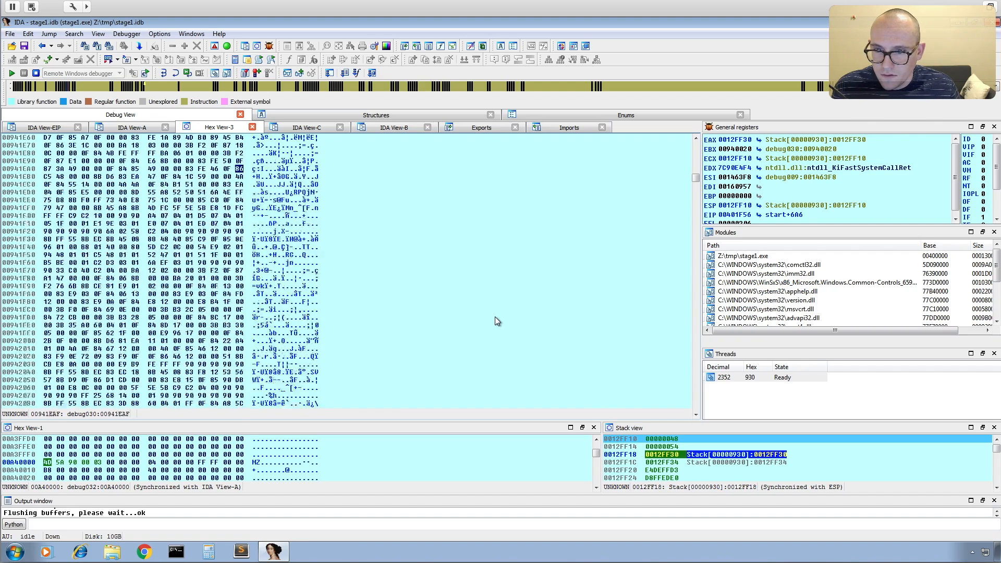
{"action": "key", "text": "Page_Down"}
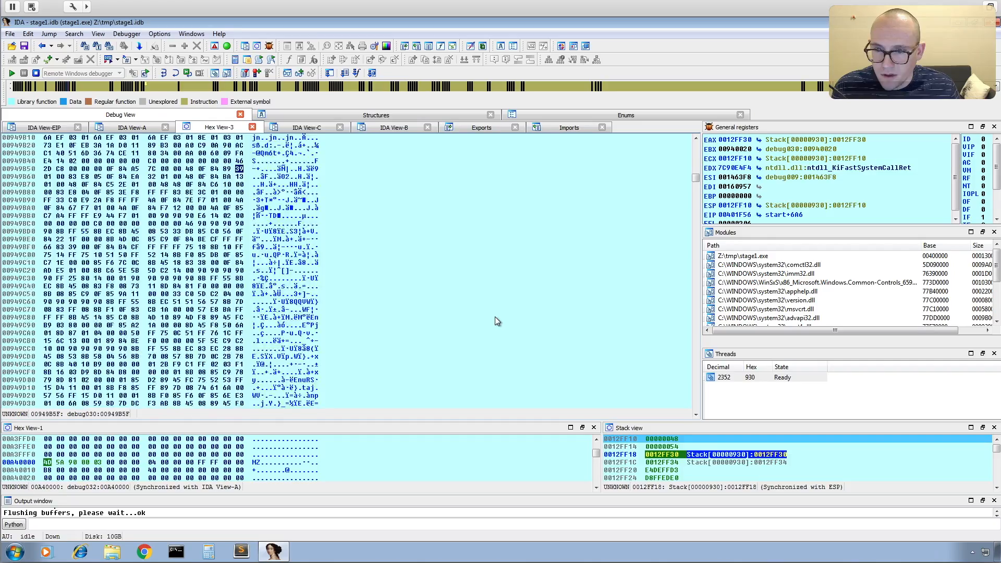
{"action": "key", "text": "Page_Down"}
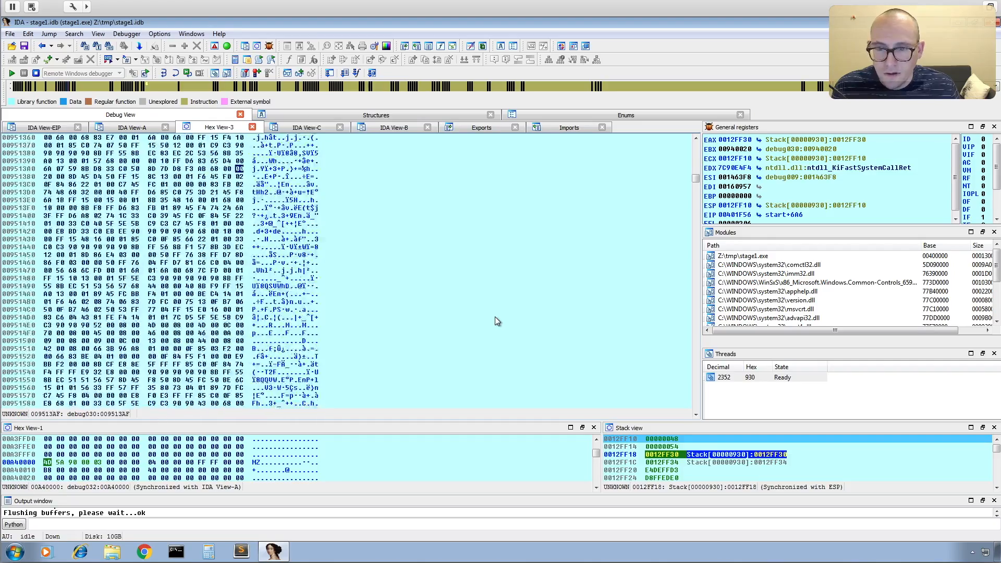
{"action": "key", "text": "Page_Down"}
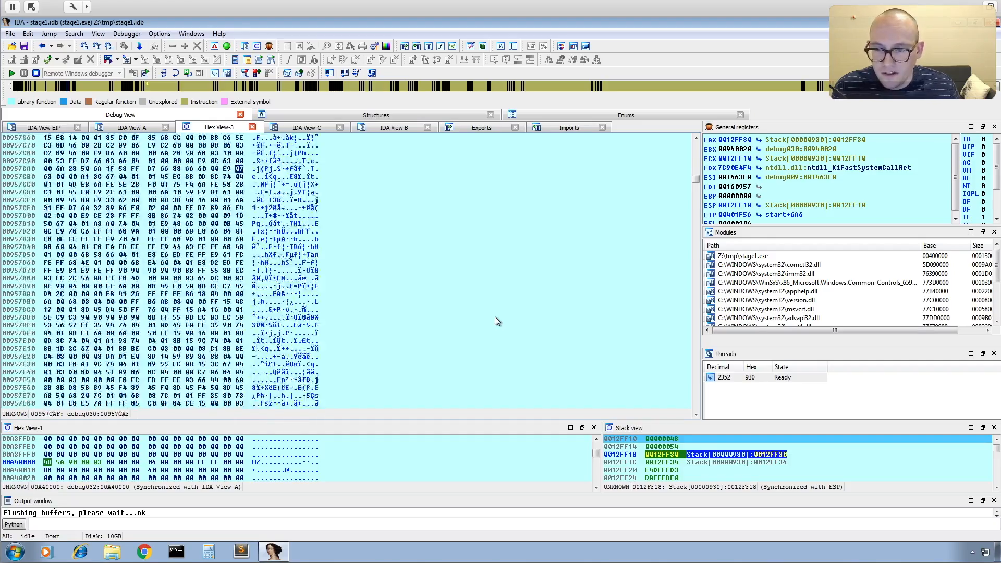
{"action": "key", "text": "Page_Down"}
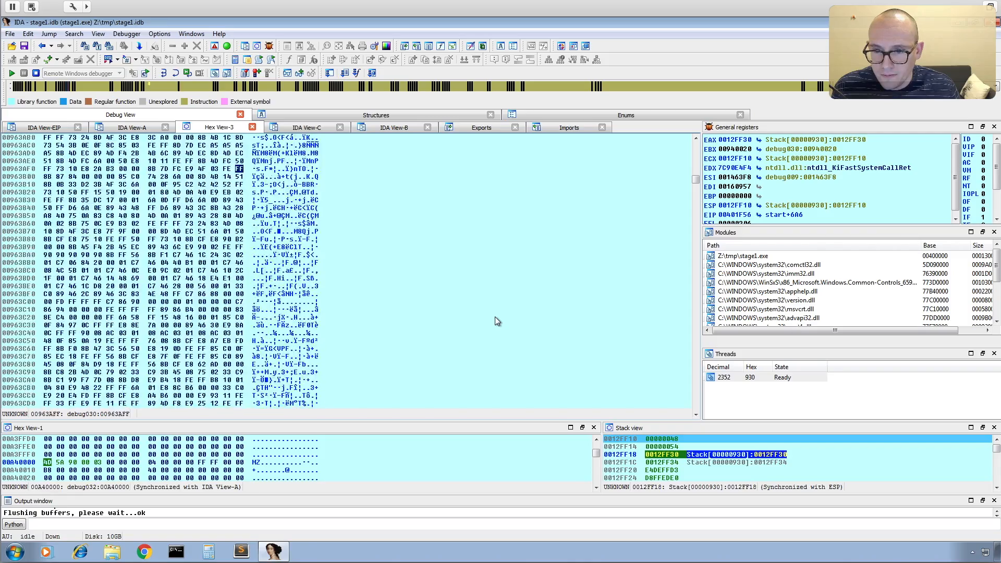
{"action": "key", "text": "Page_Down"}
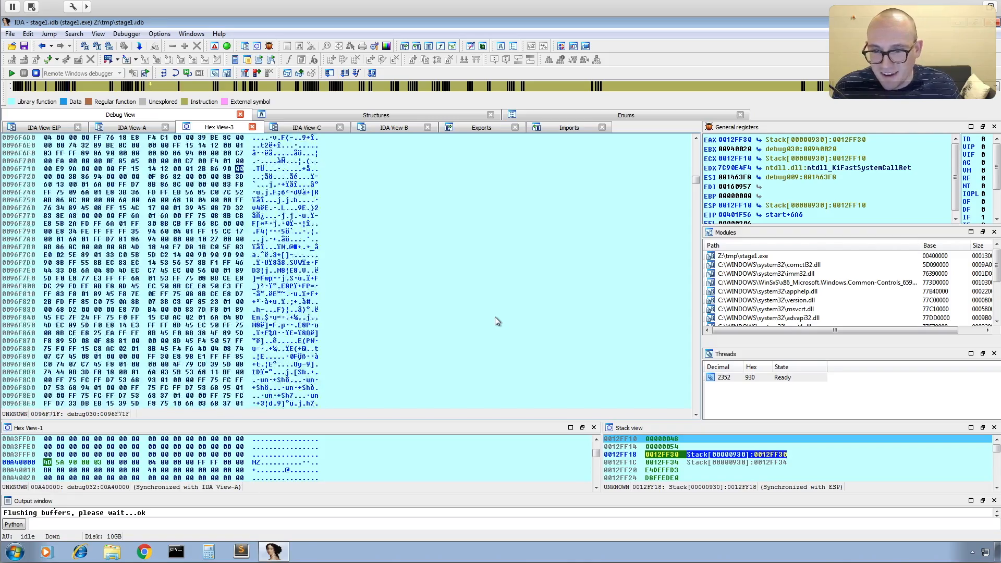
{"action": "key", "text": "Page_Down"}
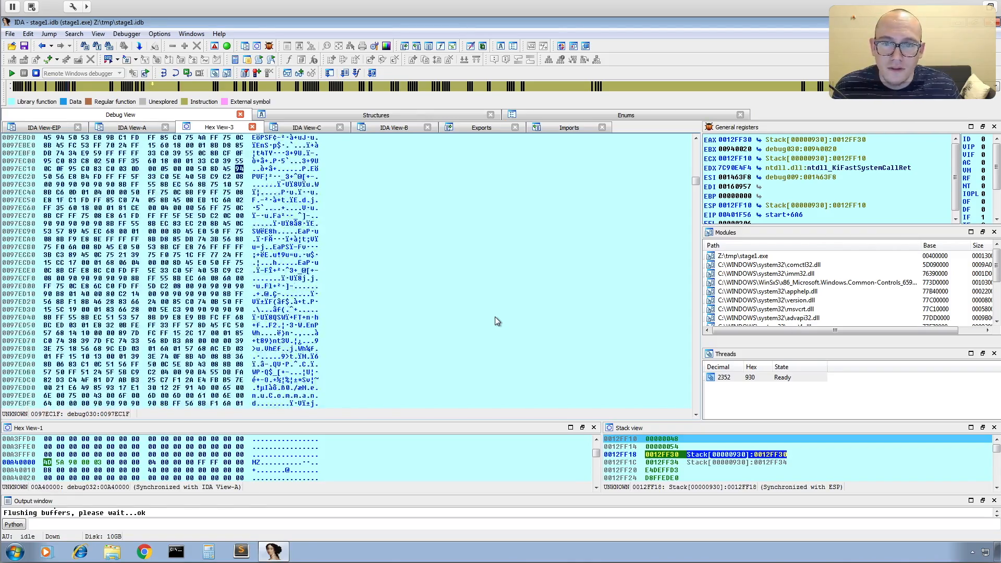
{"action": "key", "text": "Page_Down"}
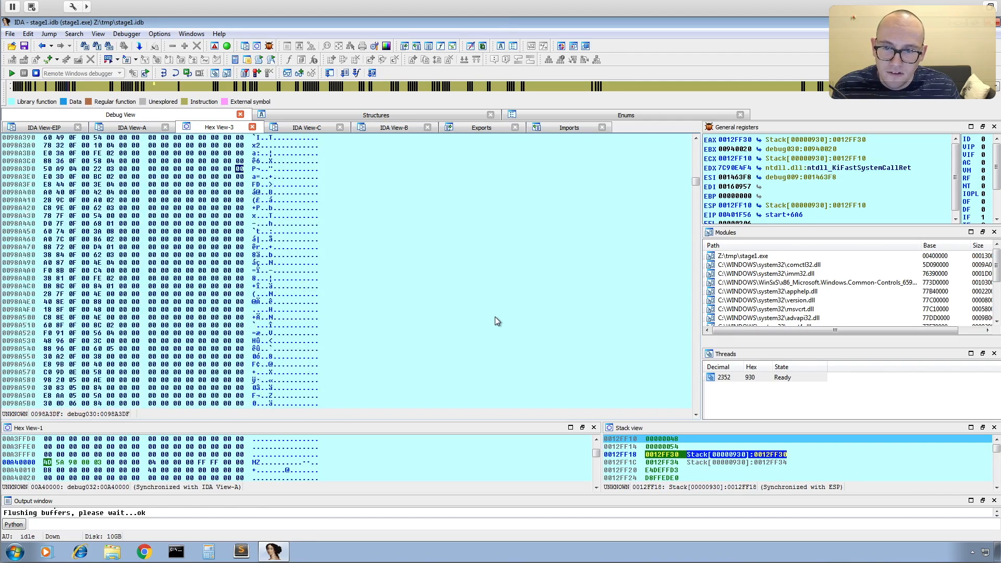
{"action": "key", "text": "Page_Down"}
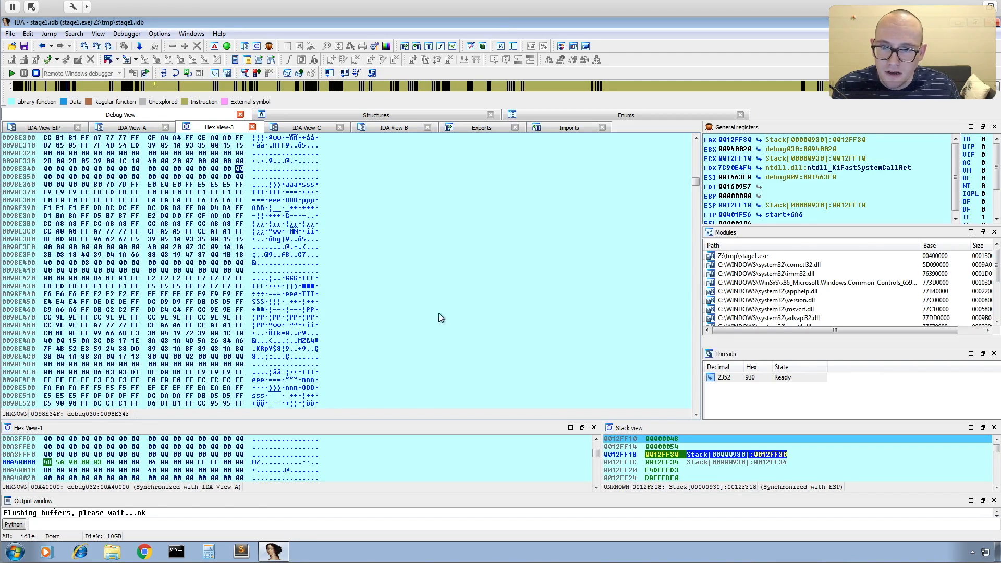
{"action": "left_click", "coordinate": [242, 271], "text": "shift"}
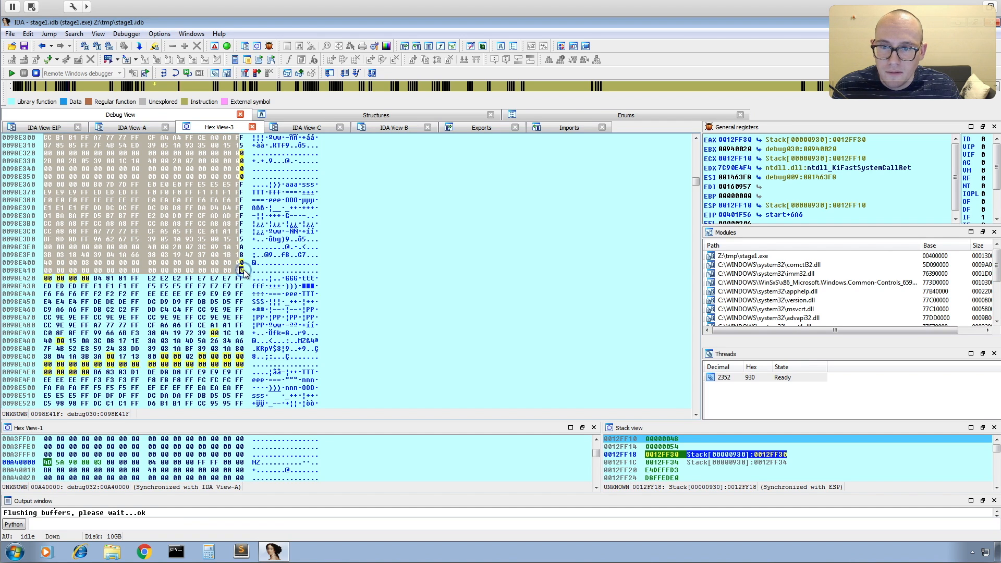
Save the selected bytes to the Desktop as dump_90000.bin and terminate the debugged process
{"action": "right_click", "coordinate": [208, 264]}
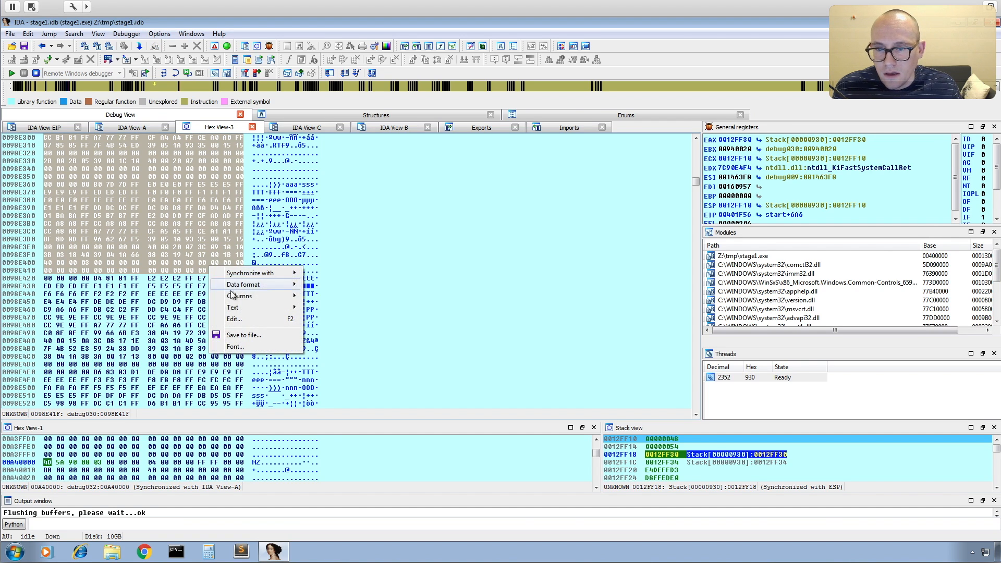
{"action": "left_click", "coordinate": [243, 335]}
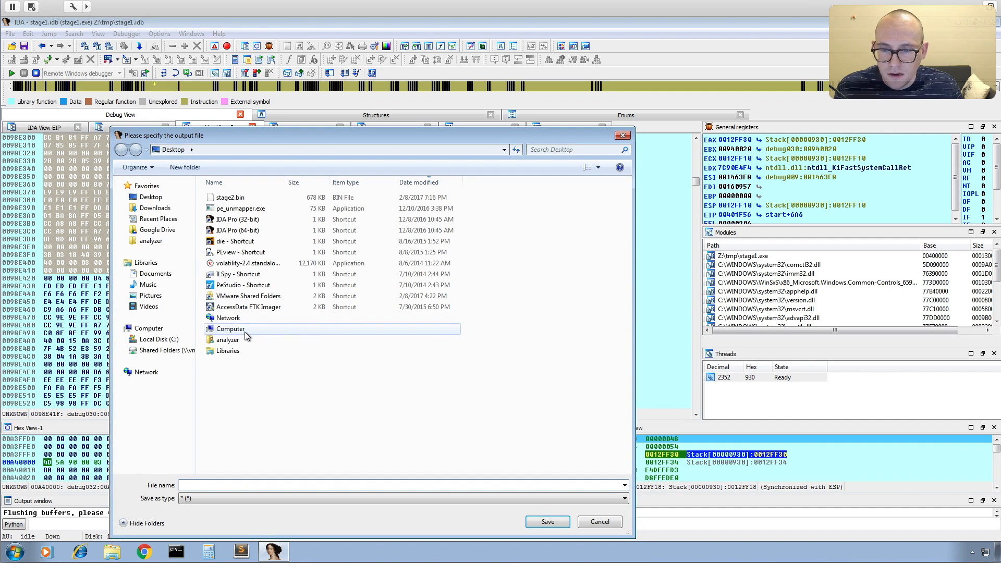
{"action": "type", "text": "dump_"}
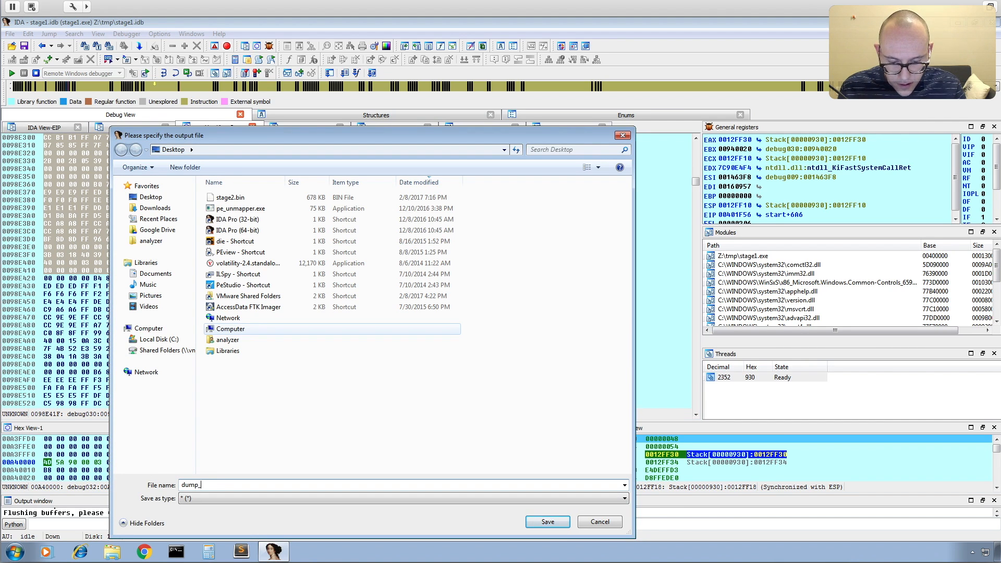
{"action": "type", "text": "90000"}
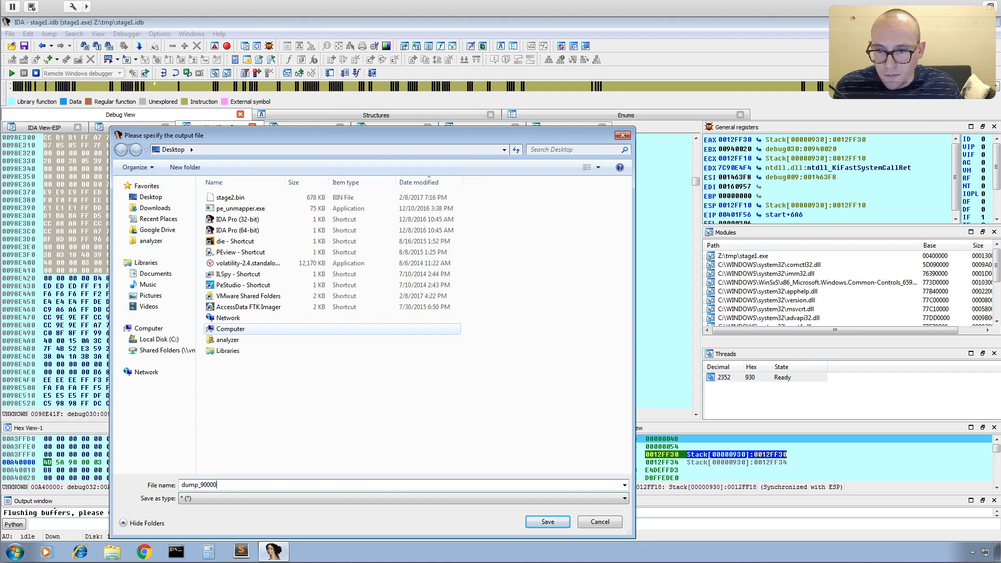
{"action": "type", "text": ".bin"}
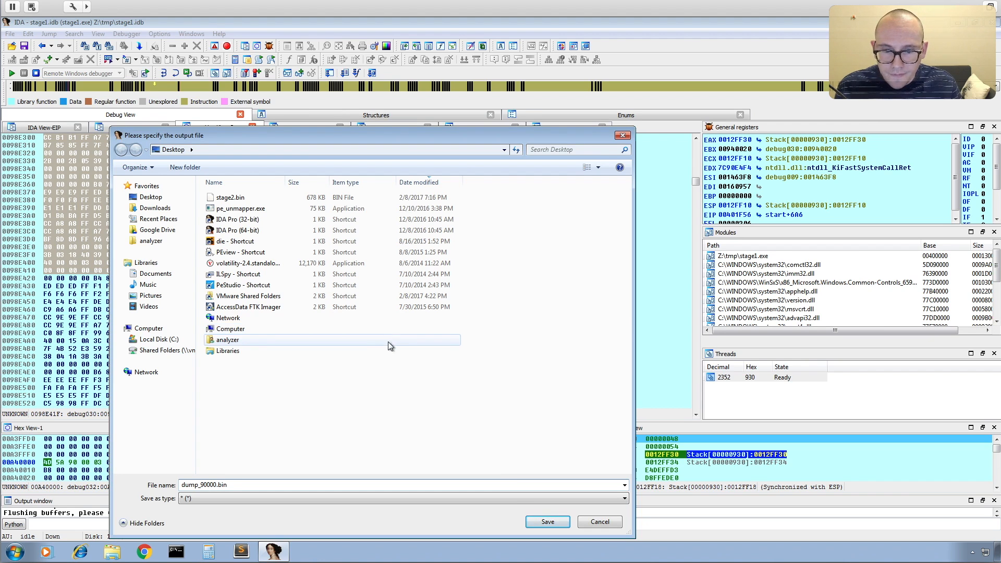
{"action": "left_click", "coordinate": [546, 522]}
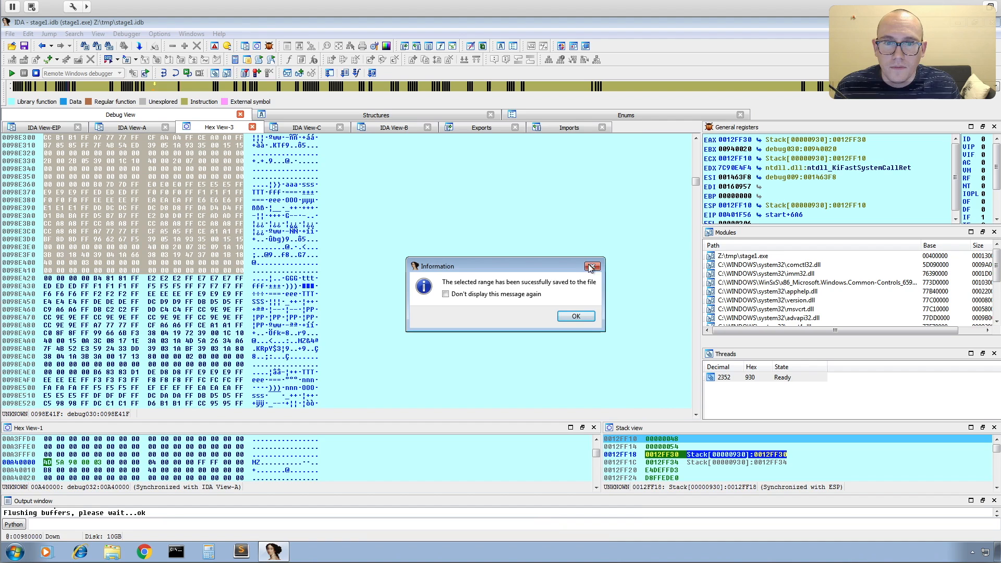
{"action": "left_click", "coordinate": [576, 317]}
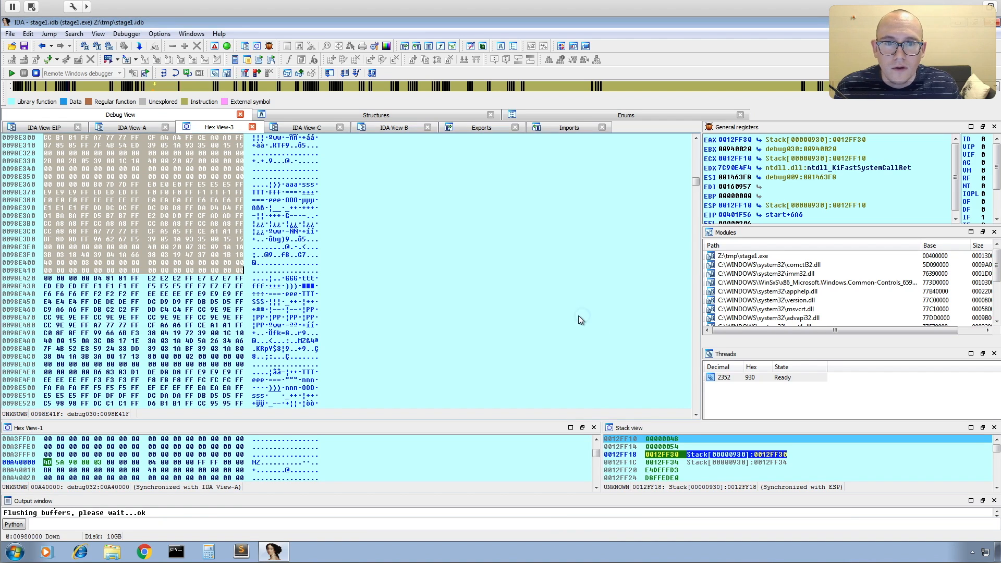
{"action": "left_click", "coordinate": [35, 74]}
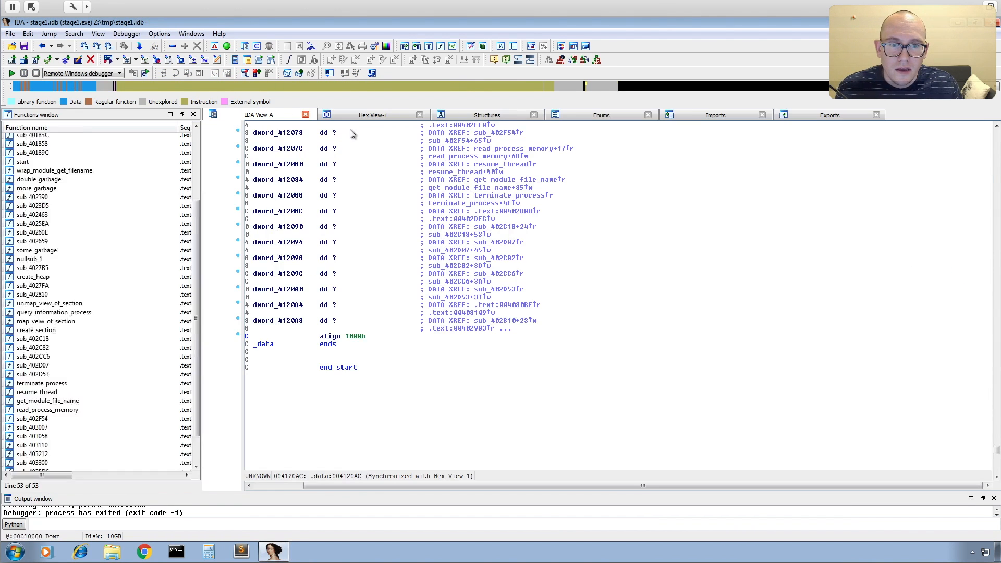
Switch to Process Explorer in the Windows XP virtual machine and kill the process trees of the three suspended explorer.exe processes
{"action": "key", "text": "ctrl+Right"}
{"action": "key", "text": "ctrl+Right"}
{"action": "key", "text": "ctrl+Right"}
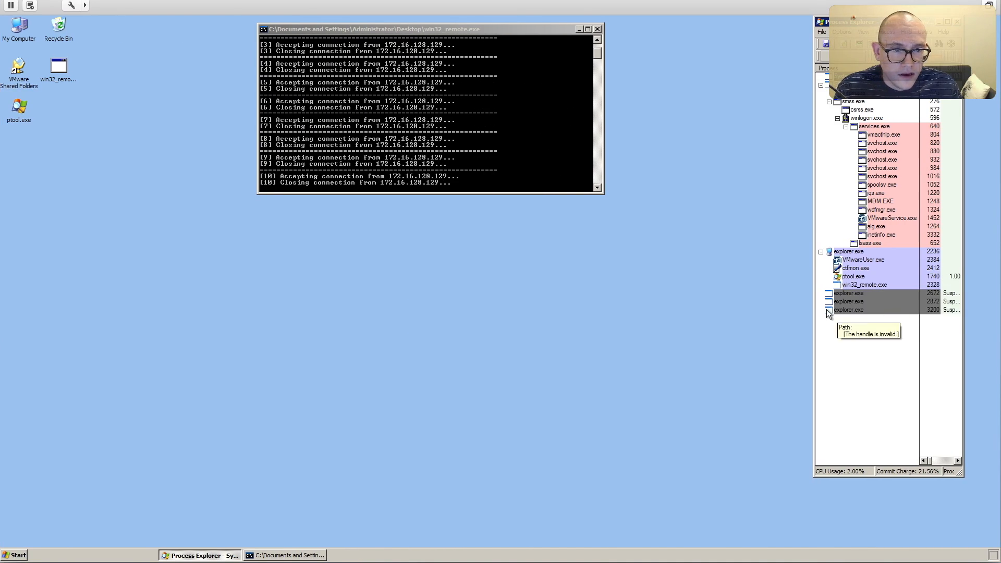
{"action": "right_click", "coordinate": [849, 293]}
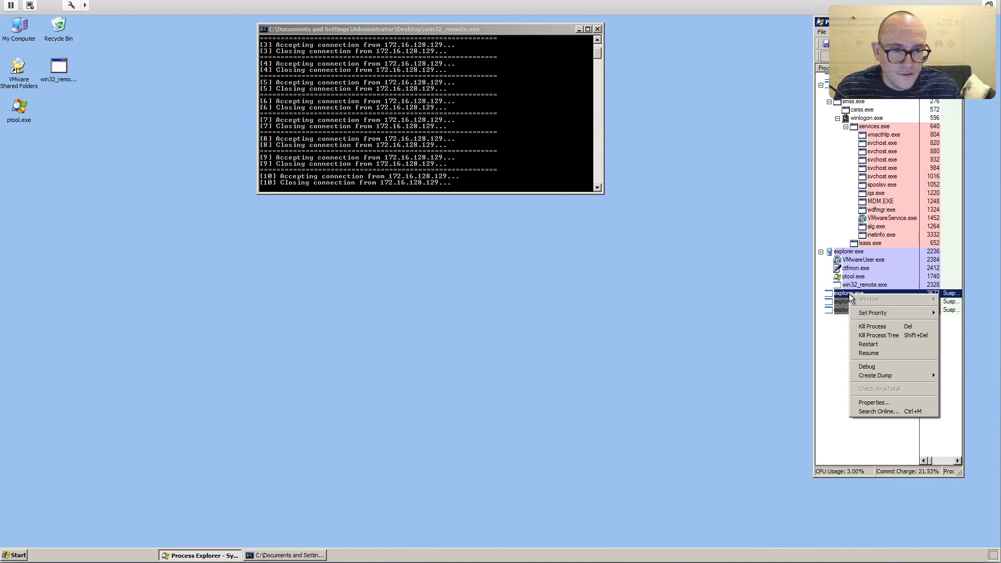
{"action": "left_click", "coordinate": [892, 339]}
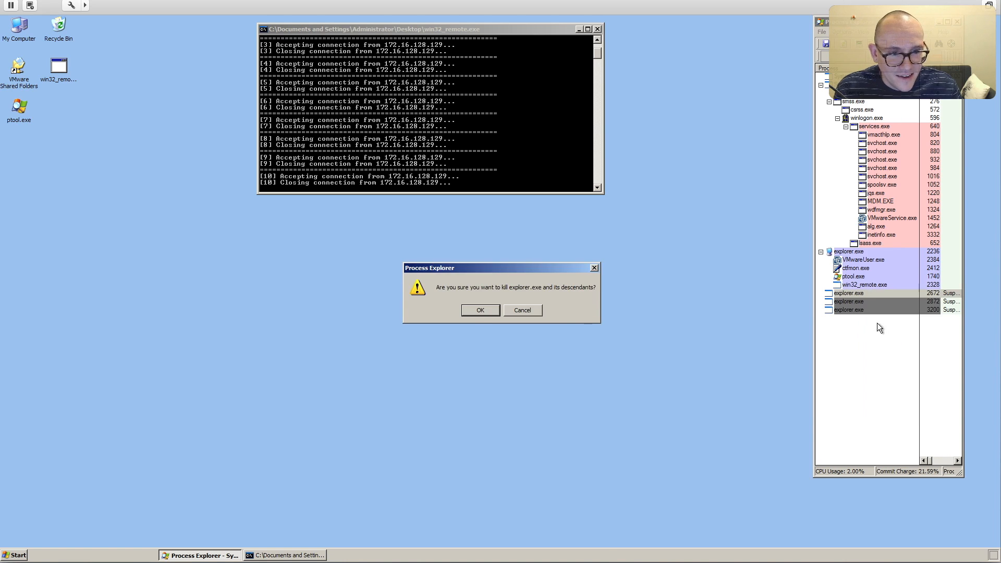
{"action": "left_click", "coordinate": [480, 309]}
{"action": "right_click", "coordinate": [854, 295]}
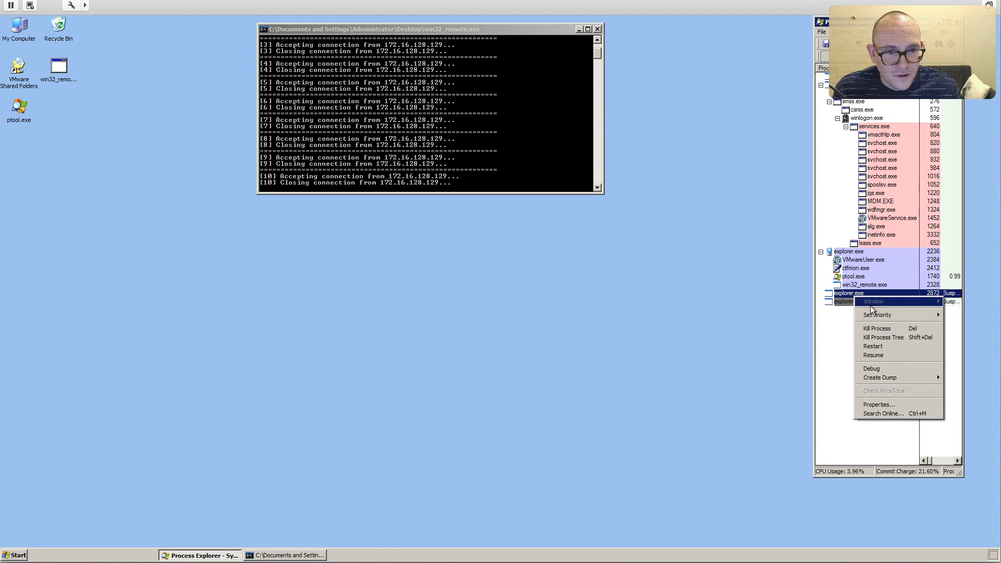
{"action": "left_click", "coordinate": [886, 336]}
{"action": "left_click", "coordinate": [474, 309]}
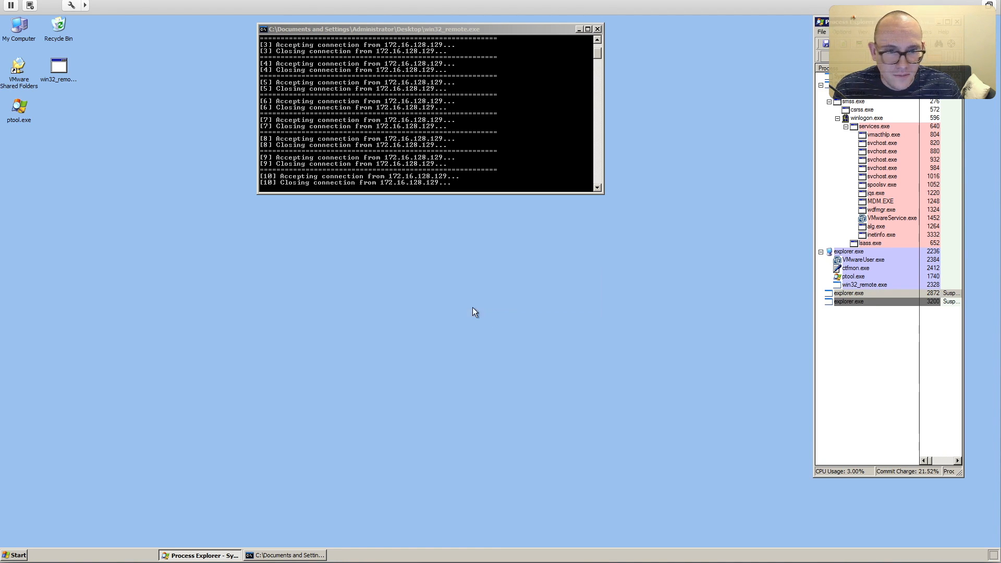
{"action": "right_click", "coordinate": [849, 293]}
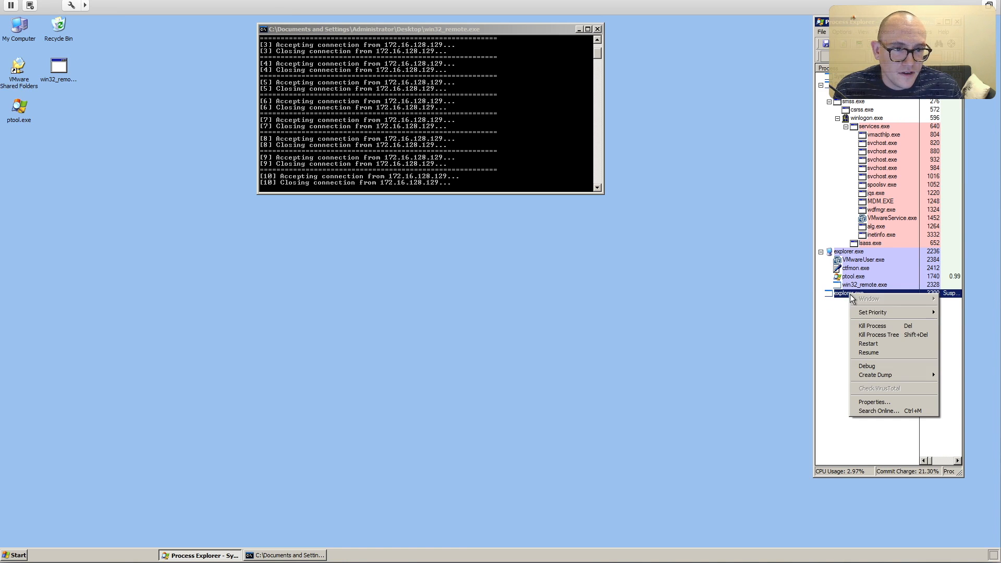
{"action": "left_click", "coordinate": [881, 335]}
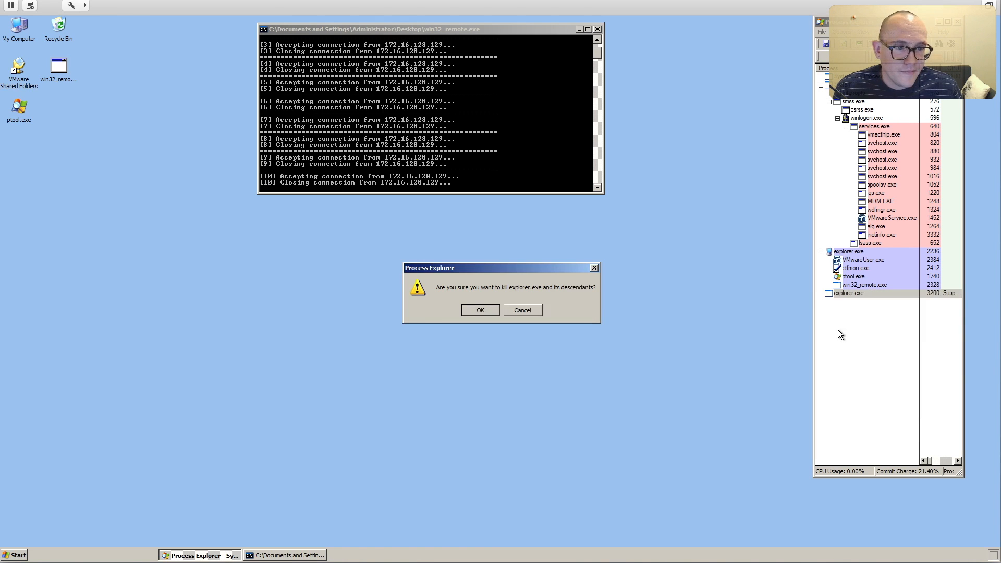
{"action": "left_click", "coordinate": [485, 310]}
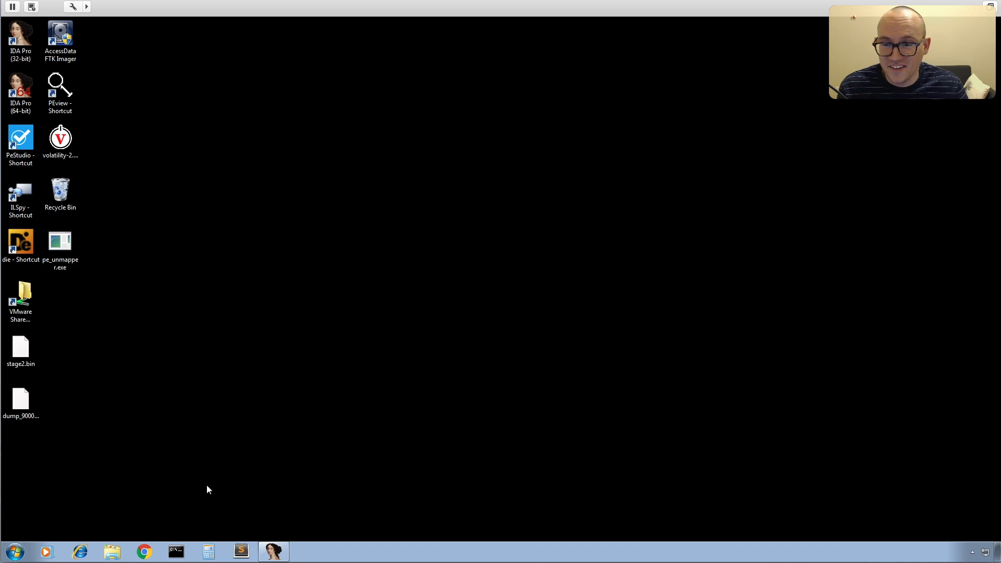
Open a command prompt in the Windows 7 virtual machine, change to the Desktop folder and enter the partial command pe_unmapper.exe stage2.bin 0x
{"action": "left_click", "coordinate": [176, 552]}
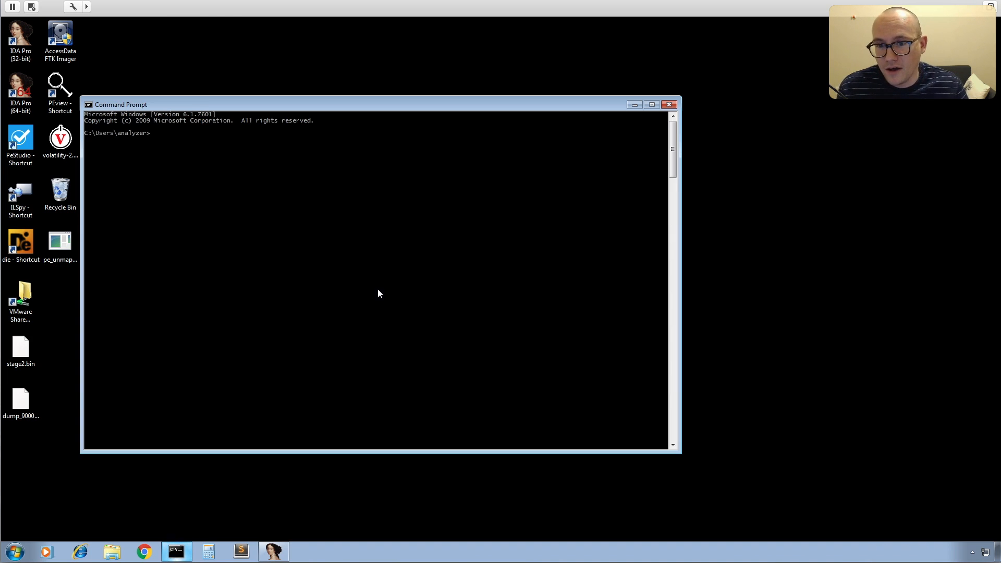
{"action": "type", "text": "cd Desktop"}
{"action": "key", "text": "Return"}
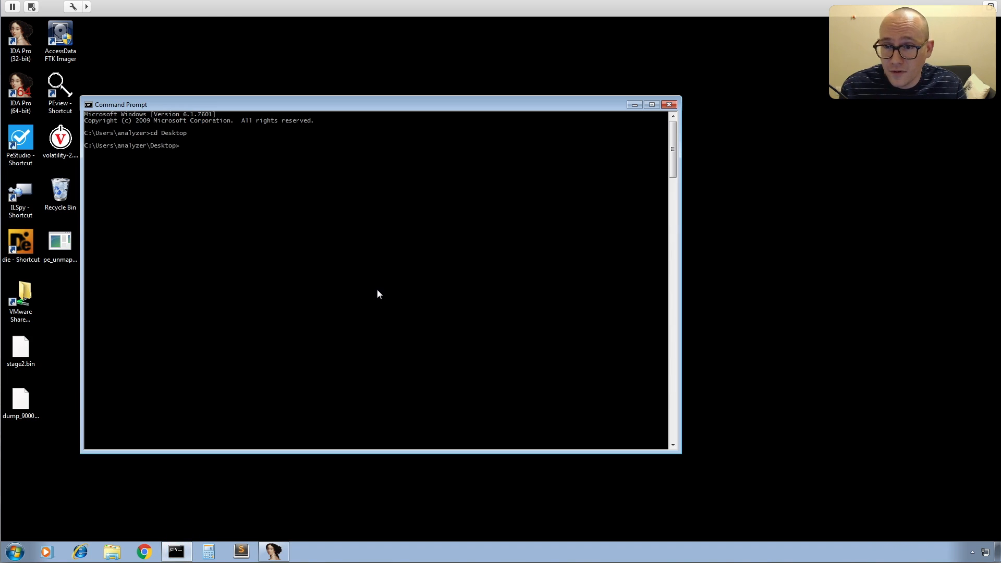
{"action": "type", "text": "pe"}
{"action": "key", "text": "Tab"}
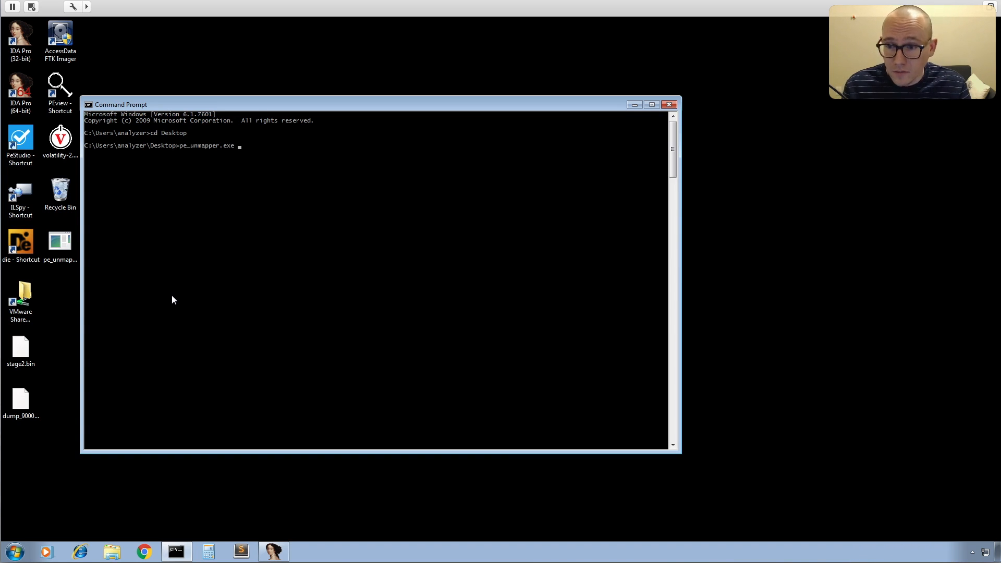
{"action": "key", "text": "Tab"}
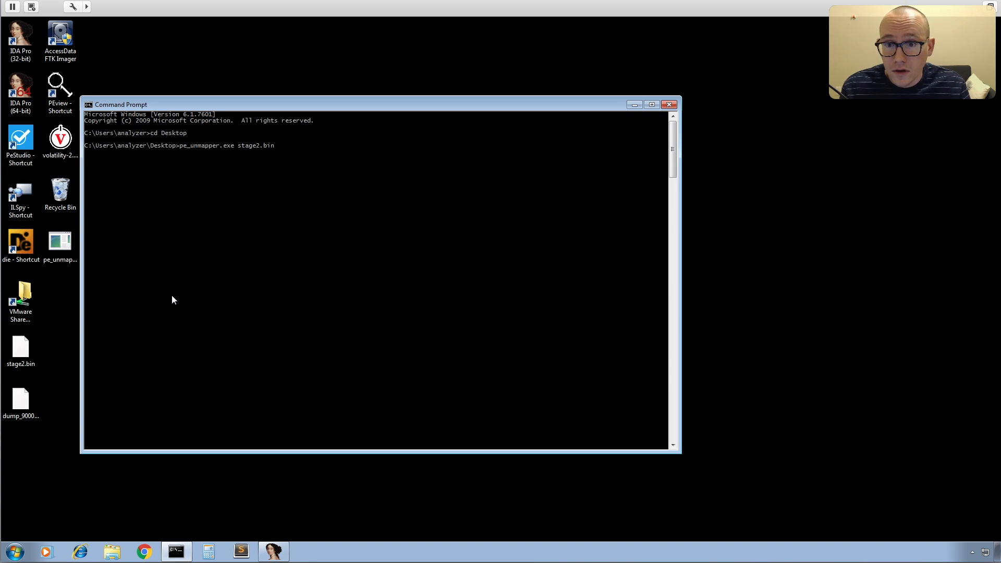
{"action": "type", "text": "0x"}
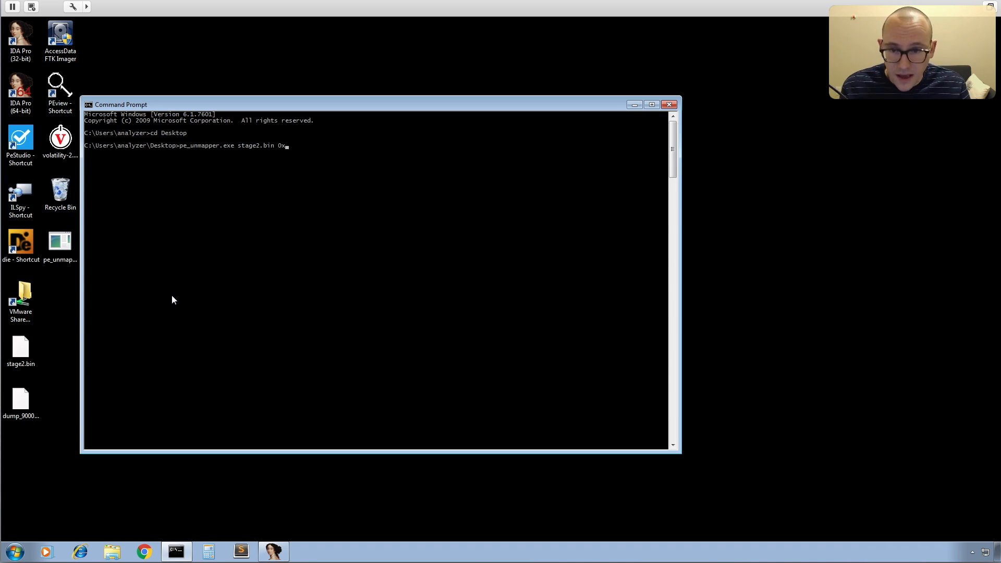
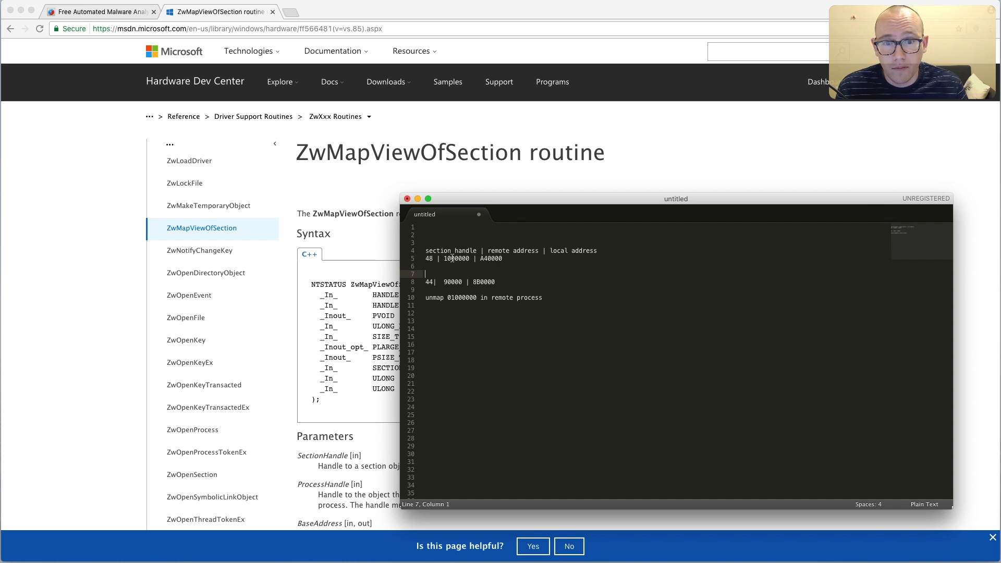
Copy the remote address 1000000 of section handle 48 from the notes and paste it after 0x in the unfinished pe_unmapper command
{"action": "double_click", "coordinate": [457, 259]}
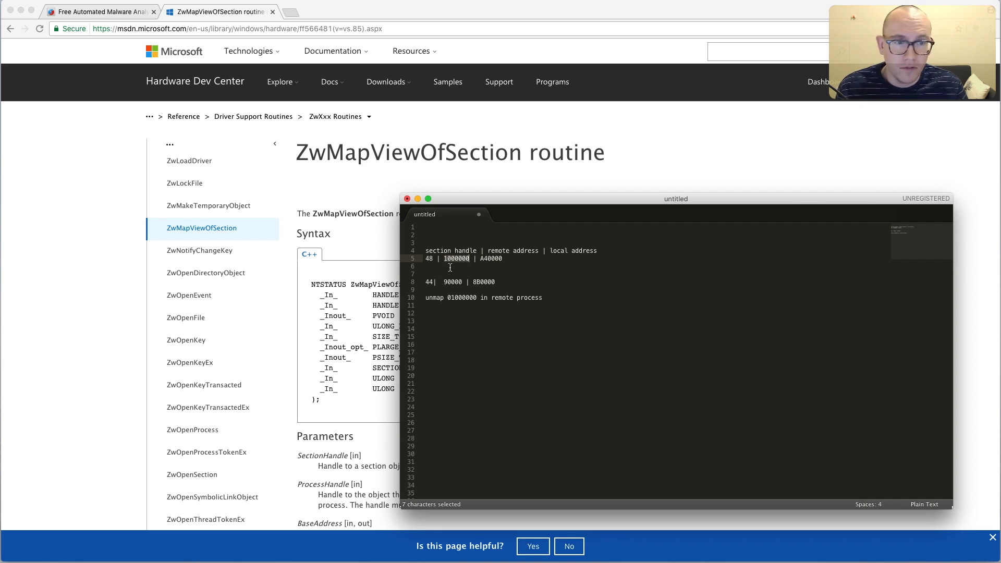
{"action": "key", "text": "super+c"}
{"action": "key", "text": "ctrl+Up"}
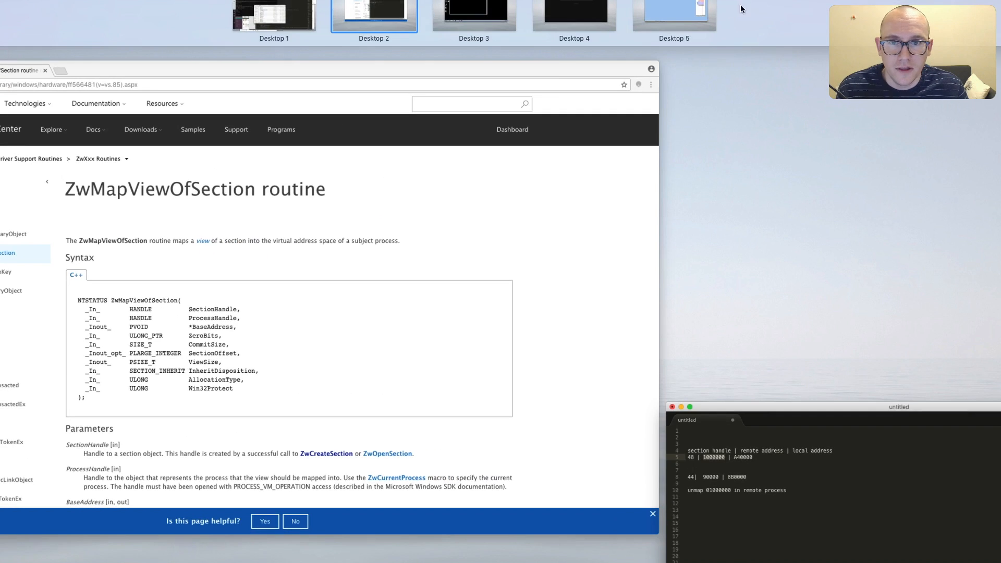
{"action": "left_click", "coordinate": [483, 13]}
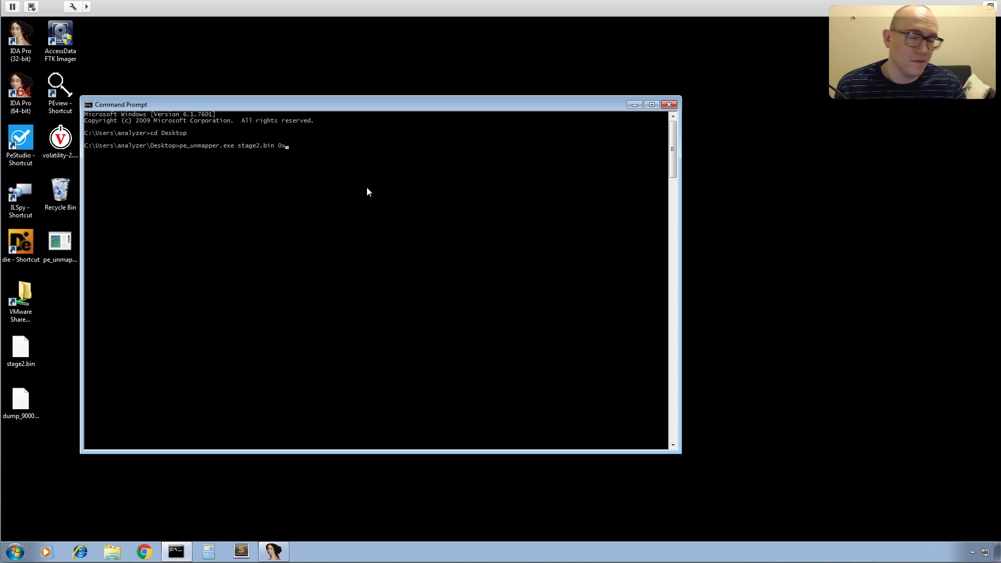
{"action": "right_click", "coordinate": [326, 164]}
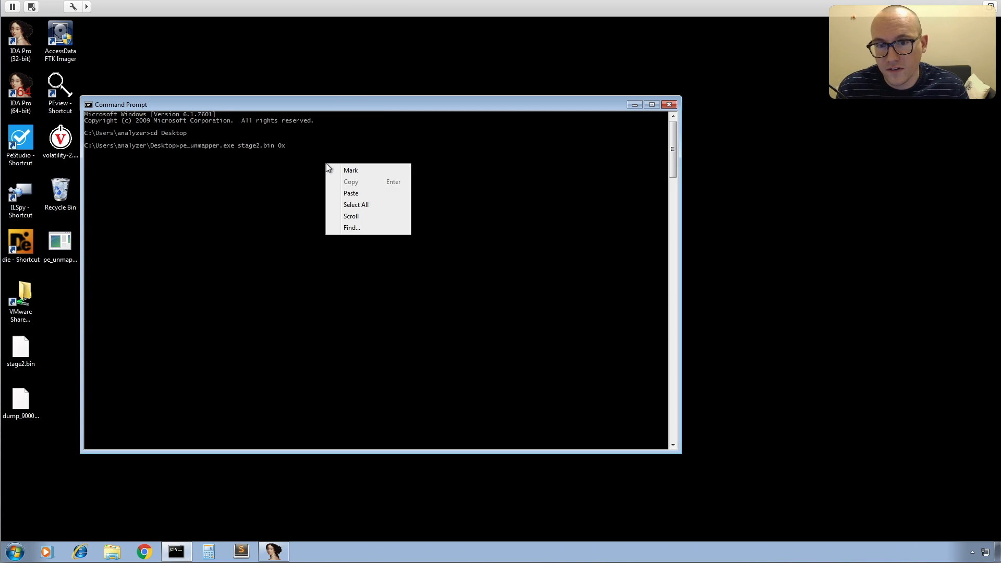
{"action": "left_click", "coordinate": [339, 194]}
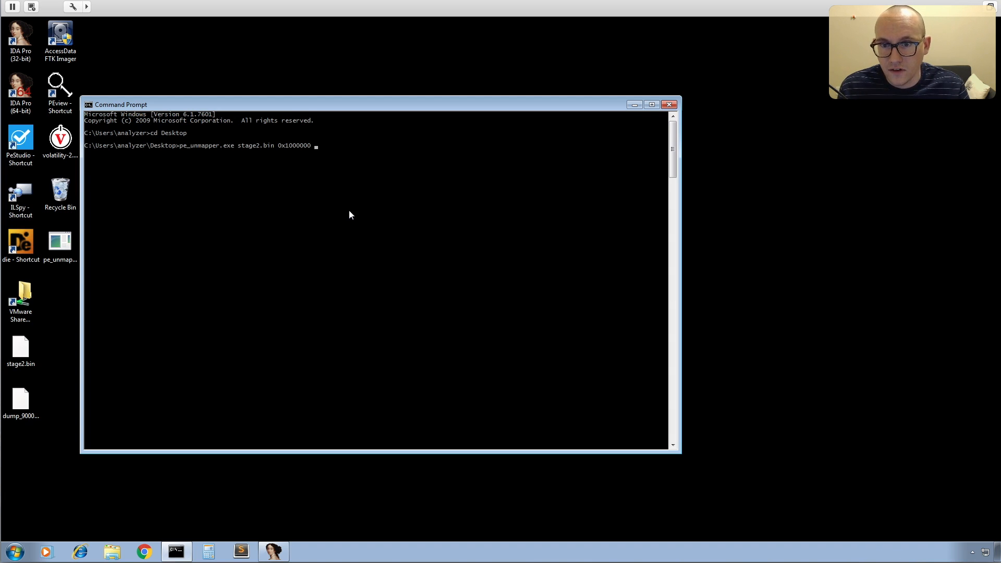
Complete the pe_unmapper command with the output file stage2.exe, run it and close the command prompt
{"action": "type", "text": "stage2."}
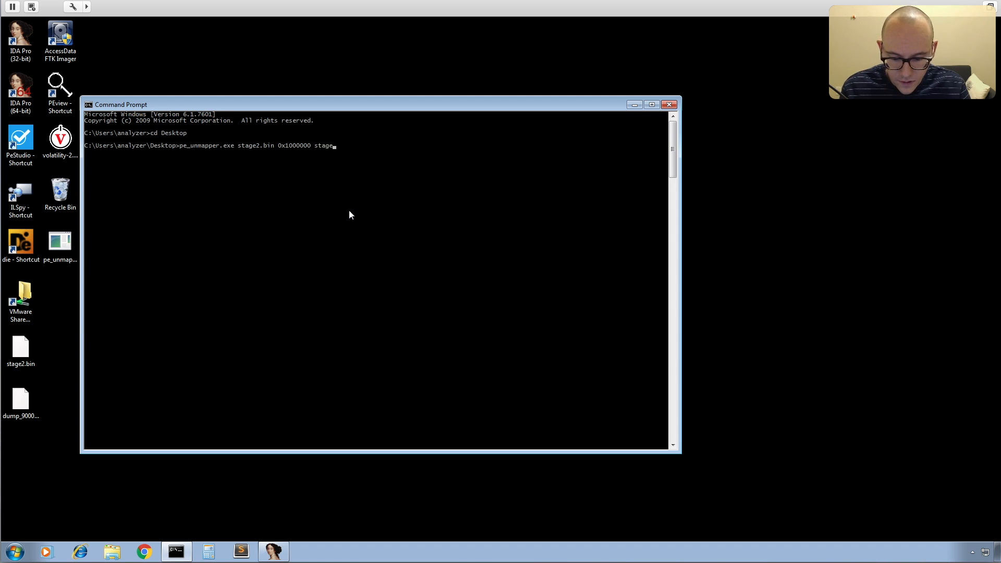
{"action": "type", "text": "exe"}
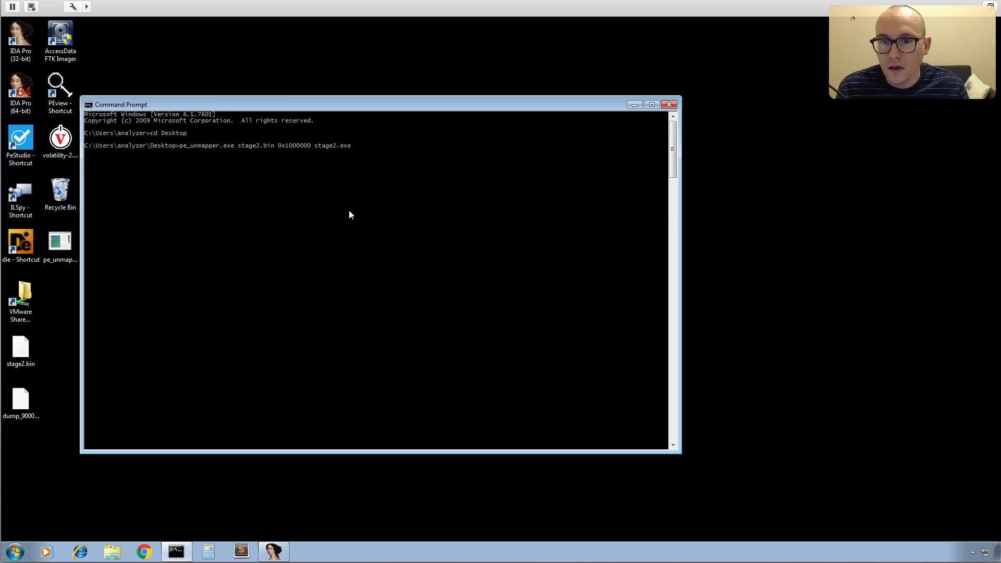
{"action": "key", "text": "Return"}
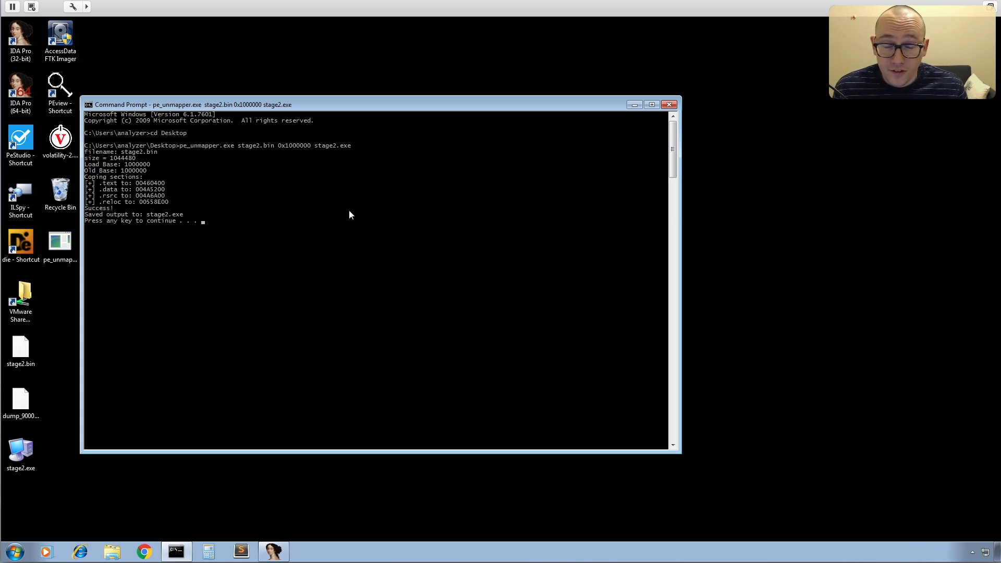
{"action": "left_click", "coordinate": [669, 105]}
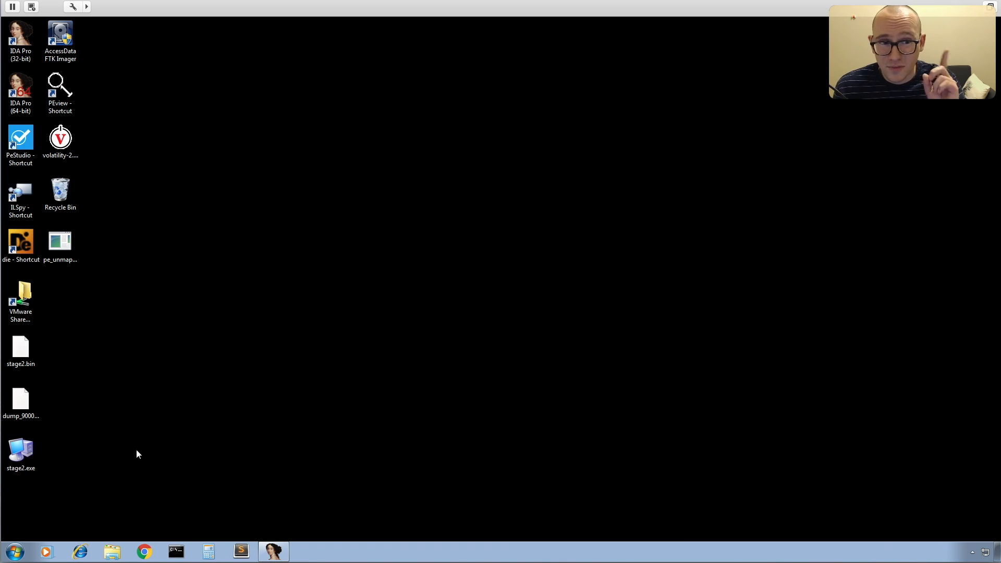
Start a new disassembly of Desktop file stage2.exe in IDA Pro (32-bit) as a Portable executable, declining the explorer.pdb symbol lookup
{"action": "left_click", "coordinate": [273, 551]}
{"action": "left_click", "coordinate": [10, 33]}
{"action": "left_click", "coordinate": [21, 47]}
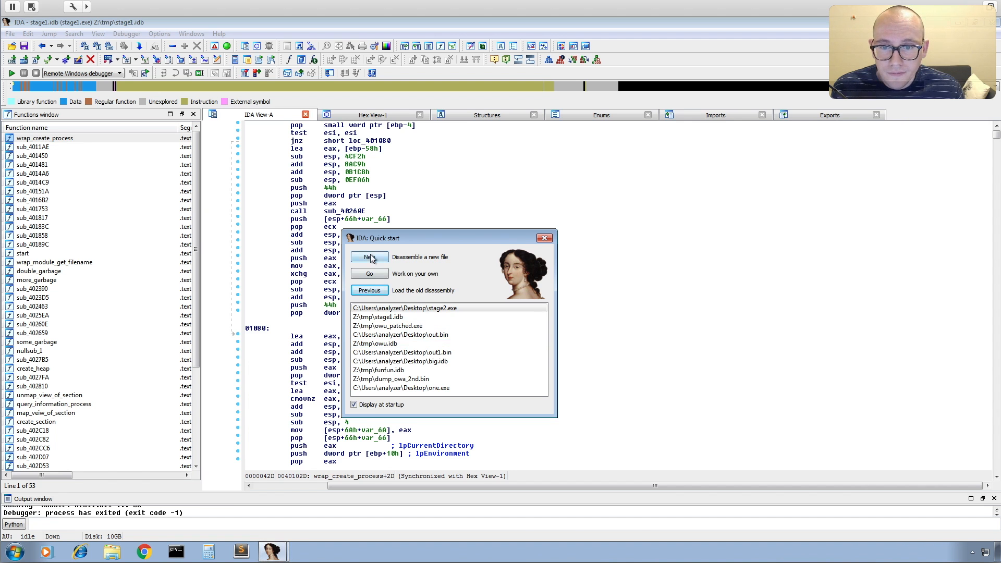
{"action": "key", "text": "Return"}
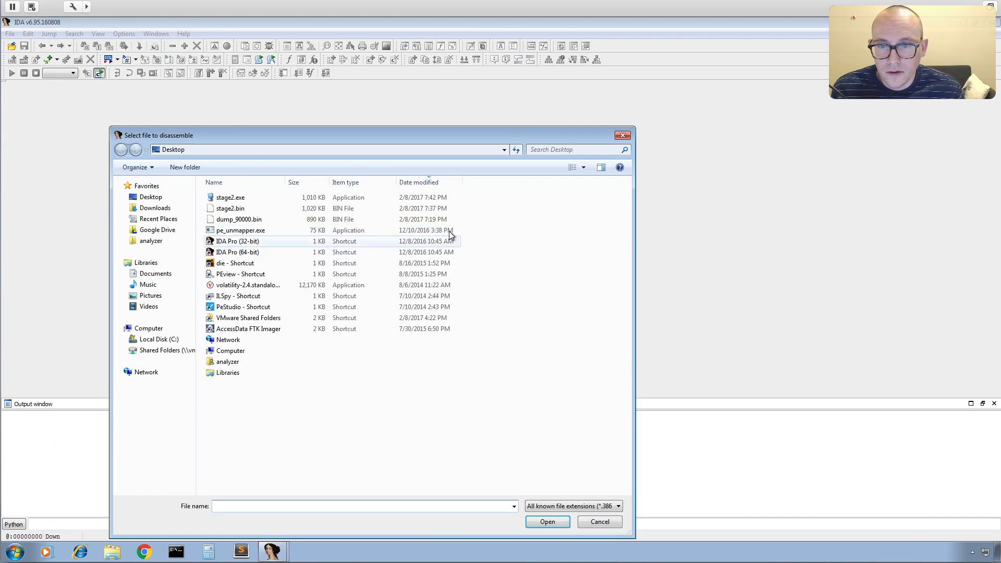
{"action": "left_click", "coordinate": [229, 197]}
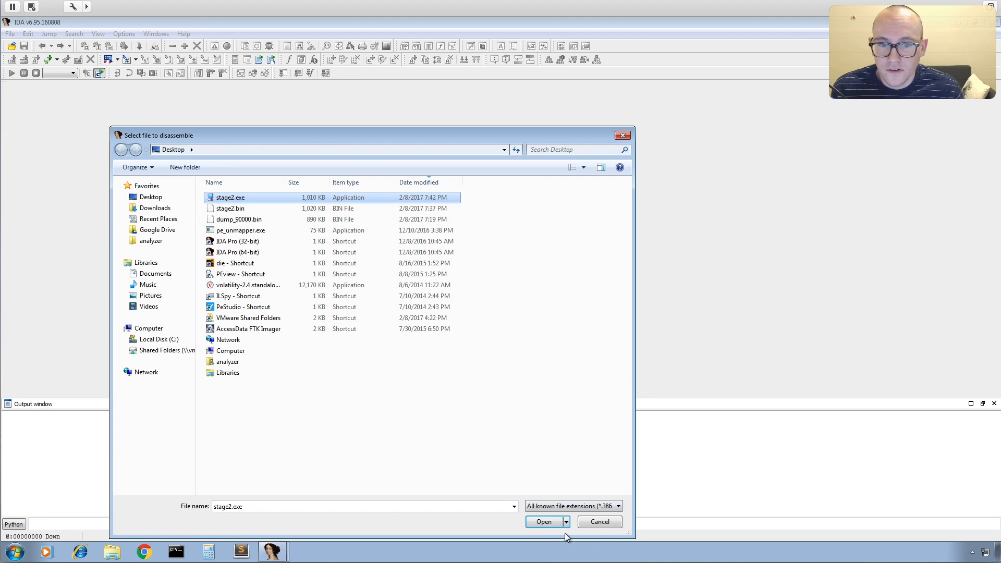
{"action": "left_click", "coordinate": [546, 522]}
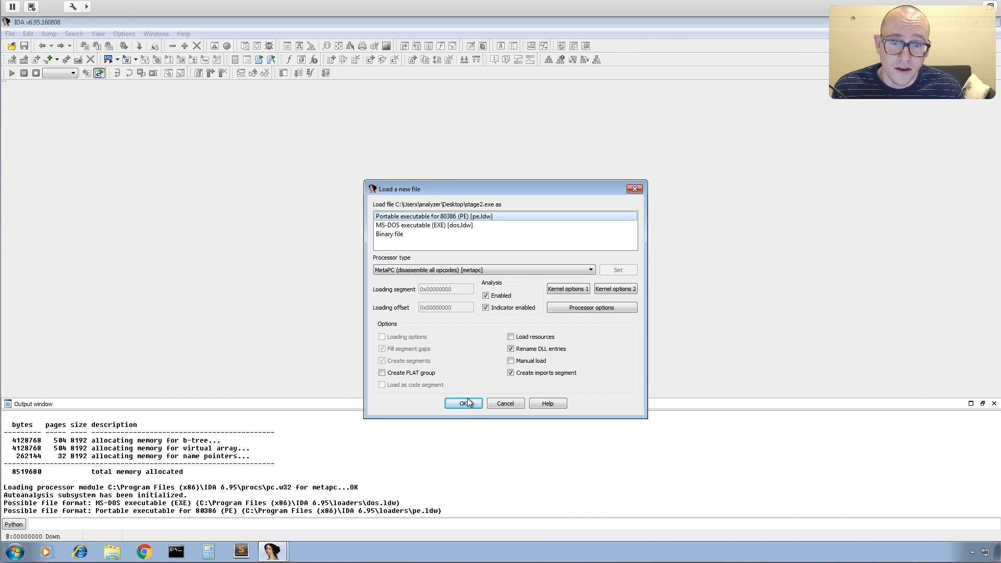
{"action": "left_click", "coordinate": [463, 403]}
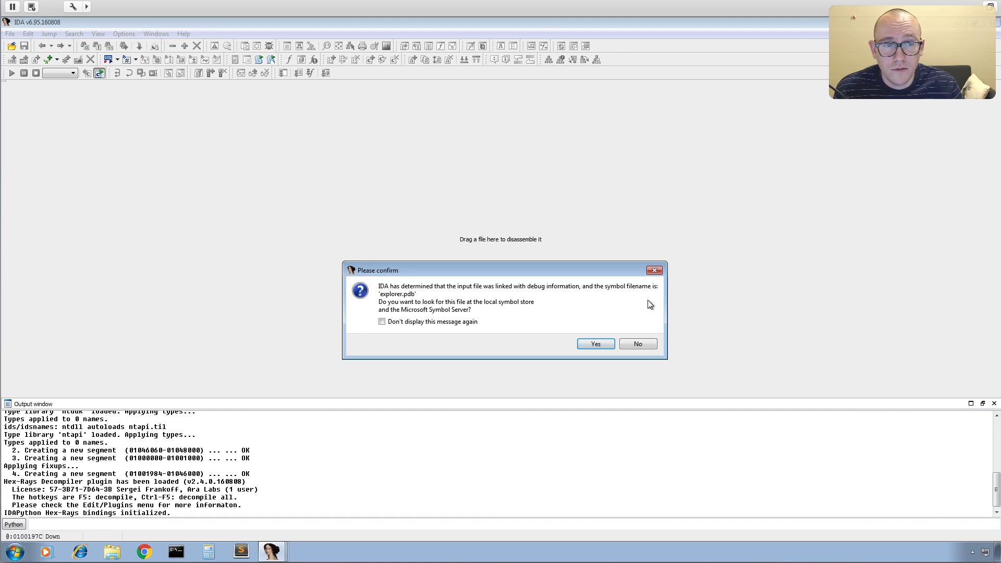
{"action": "left_click", "coordinate": [639, 345]}
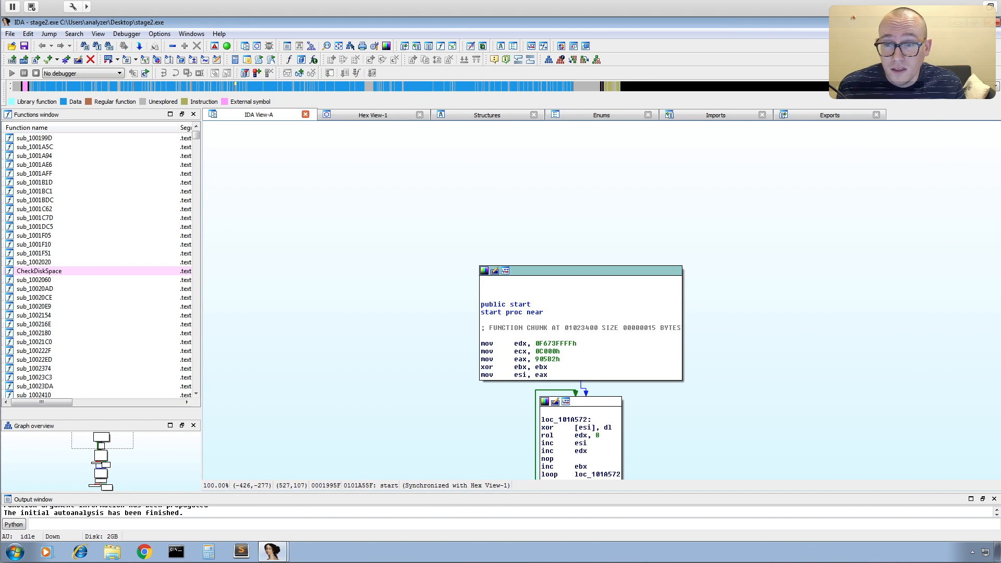
Examine the imported functions of stage2.exe across the KERNEL32, USER32 and SHLWAPI libraries
{"action": "left_click", "coordinate": [716, 115]}
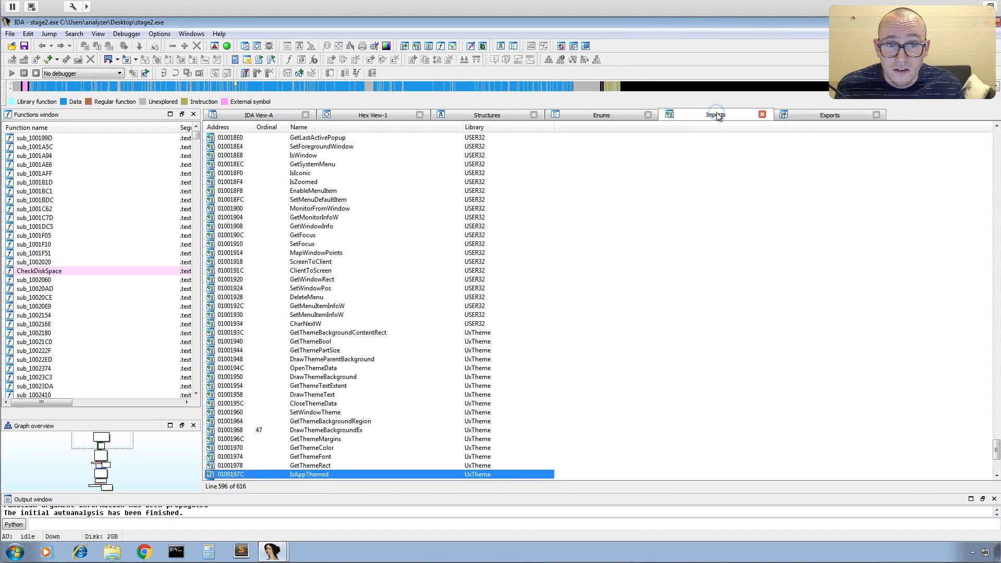
{"action": "scroll", "coordinate": [471, 343], "scroll_direction": "up", "scroll_amount": 20}
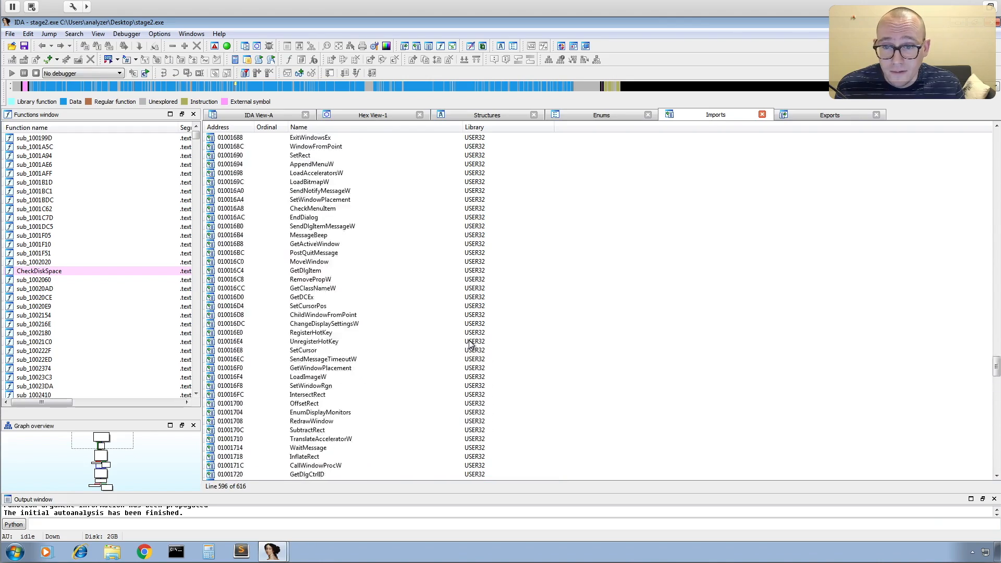
{"action": "scroll", "coordinate": [470, 343], "scroll_direction": "up", "scroll_amount": 20}
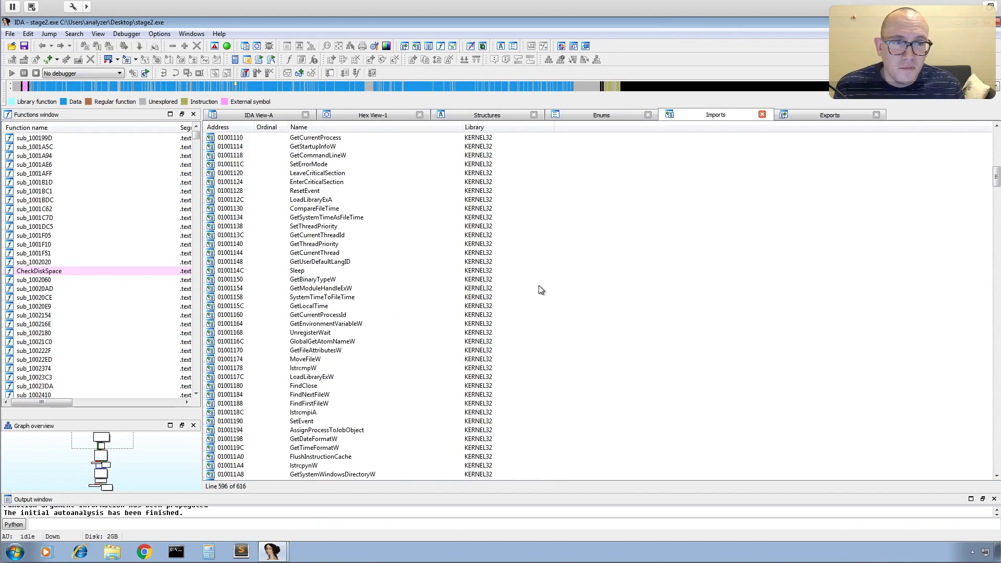
{"action": "scroll", "coordinate": [532, 300], "scroll_direction": "down", "scroll_amount": 20}
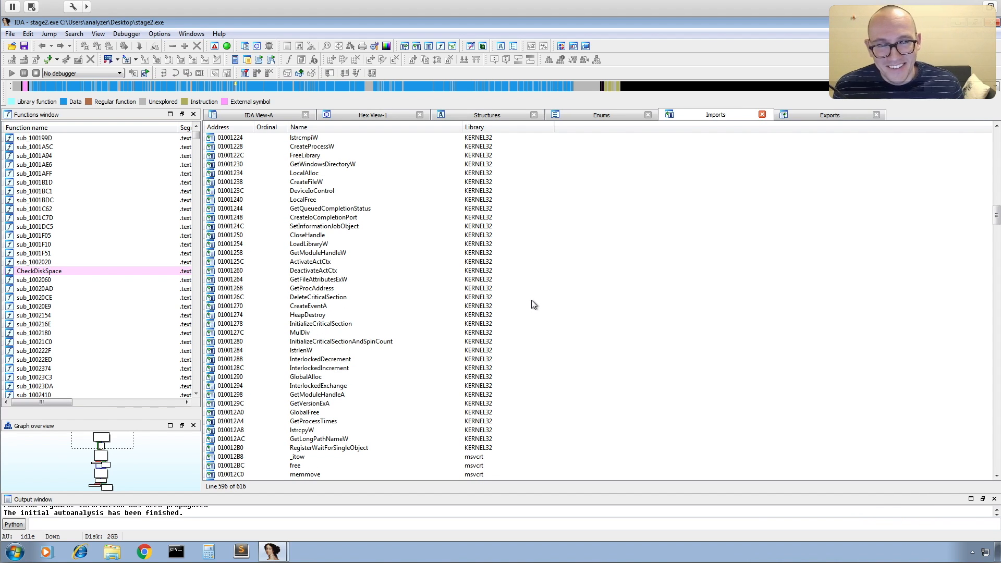
{"action": "scroll", "coordinate": [532, 301], "scroll_direction": "down", "scroll_amount": 20}
{"action": "scroll", "coordinate": [541, 293], "scroll_direction": "down", "scroll_amount": 20}
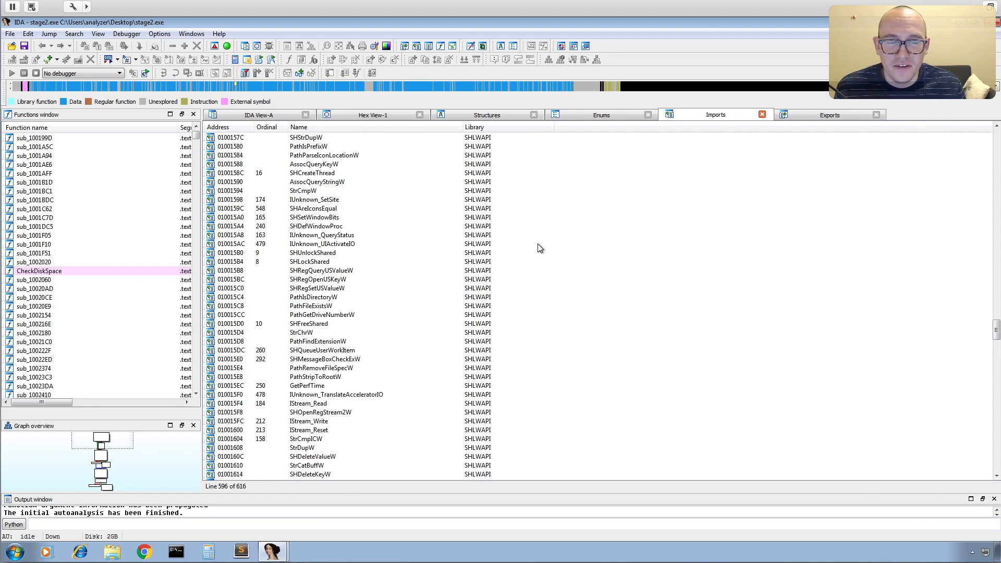
{"action": "scroll", "coordinate": [455, 359], "scroll_direction": "down", "scroll_amount": 20}
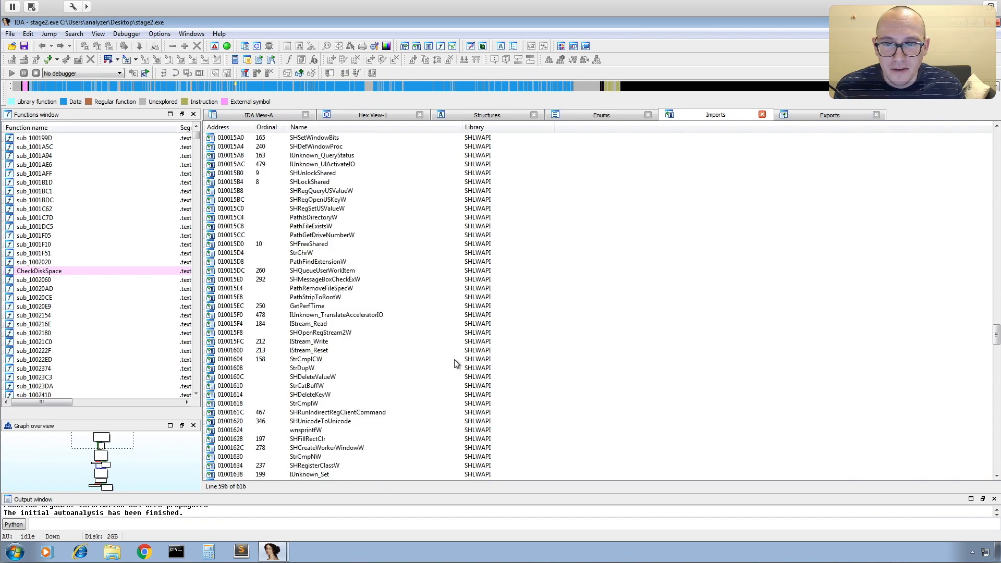
Check the remaining imports of stage2.exe, and look through its strings list from start to end
{"action": "scroll", "coordinate": [452, 369], "scroll_direction": "down", "scroll_amount": 9}
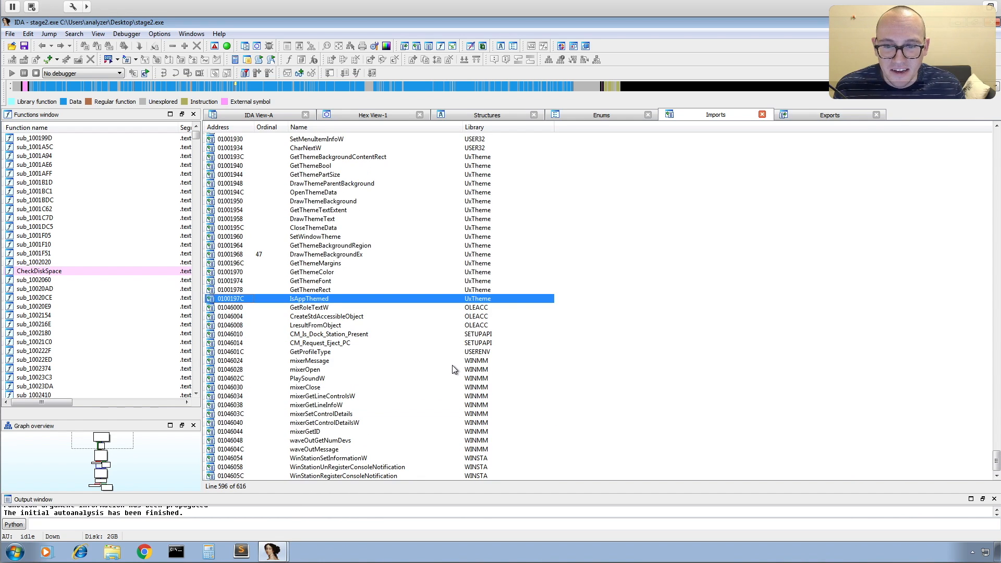
{"action": "left_click", "coordinate": [452, 47]}
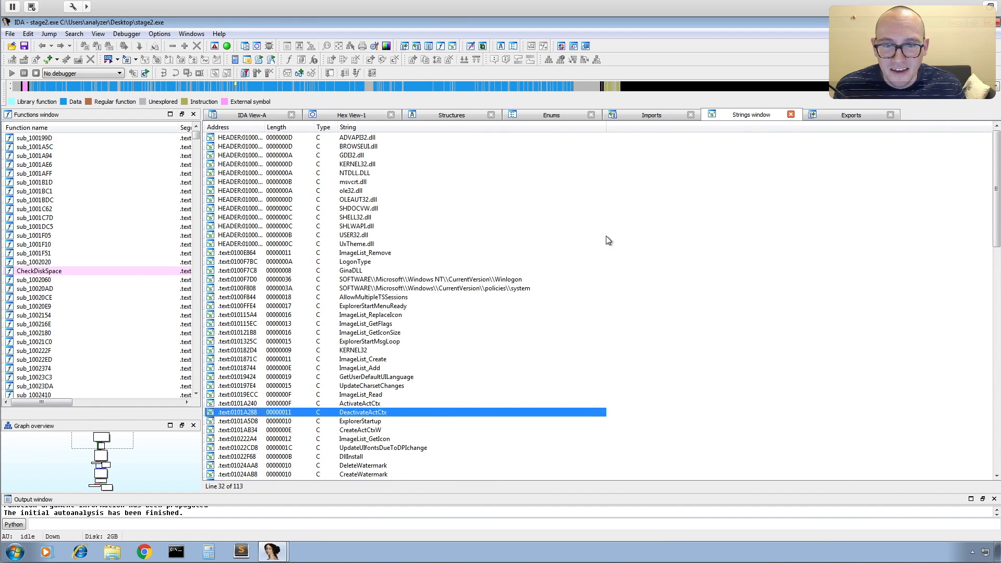
{"action": "scroll", "coordinate": [454, 202], "scroll_direction": "down", "scroll_amount": 20}
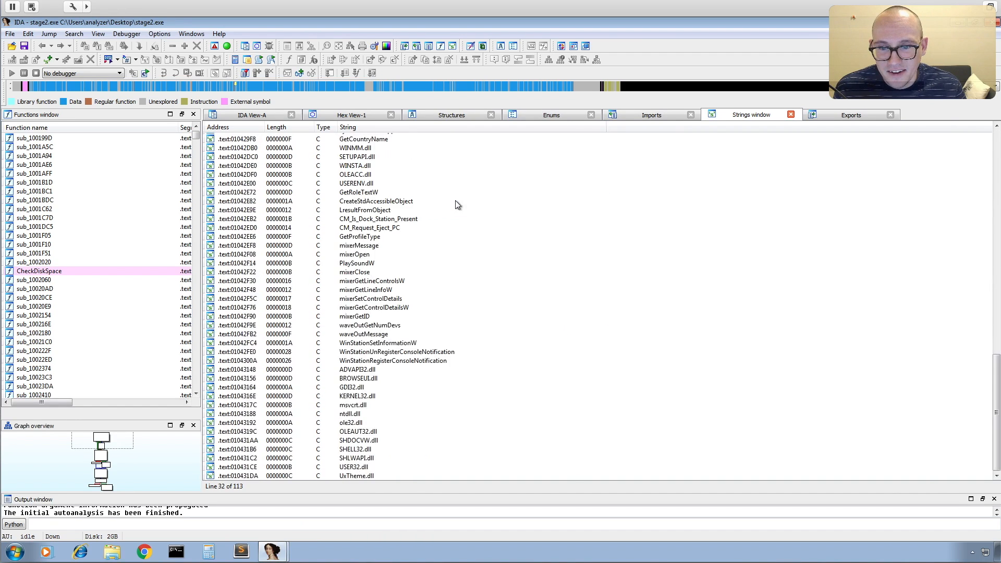
{"action": "scroll", "coordinate": [457, 205], "scroll_direction": "up", "scroll_amount": 20}
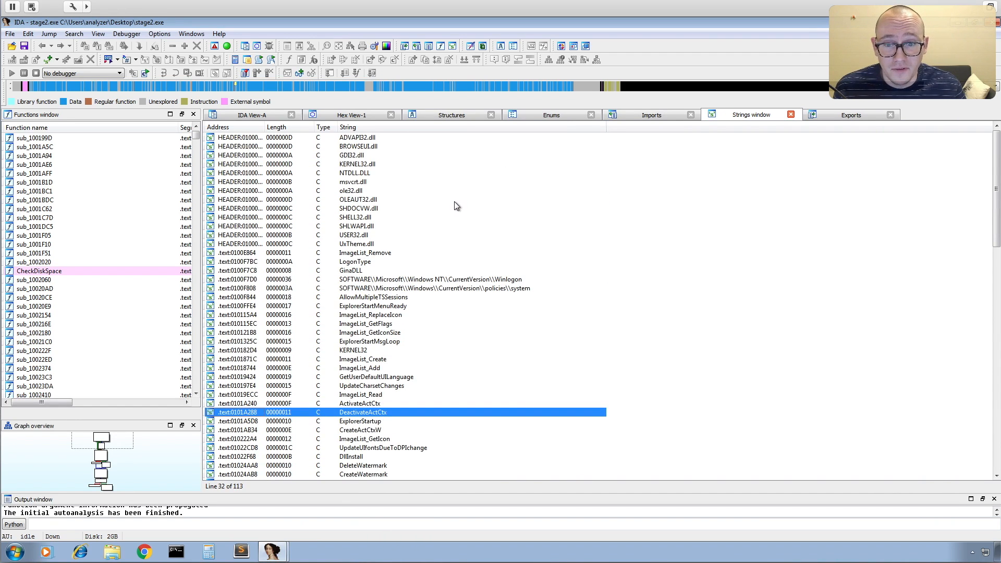
Go to the exported start function of stage2.exe and examine its XOR loop and the instructions around it in the graph
{"action": "left_click", "coordinate": [860, 115]}
{"action": "double_click", "coordinate": [219, 138]}
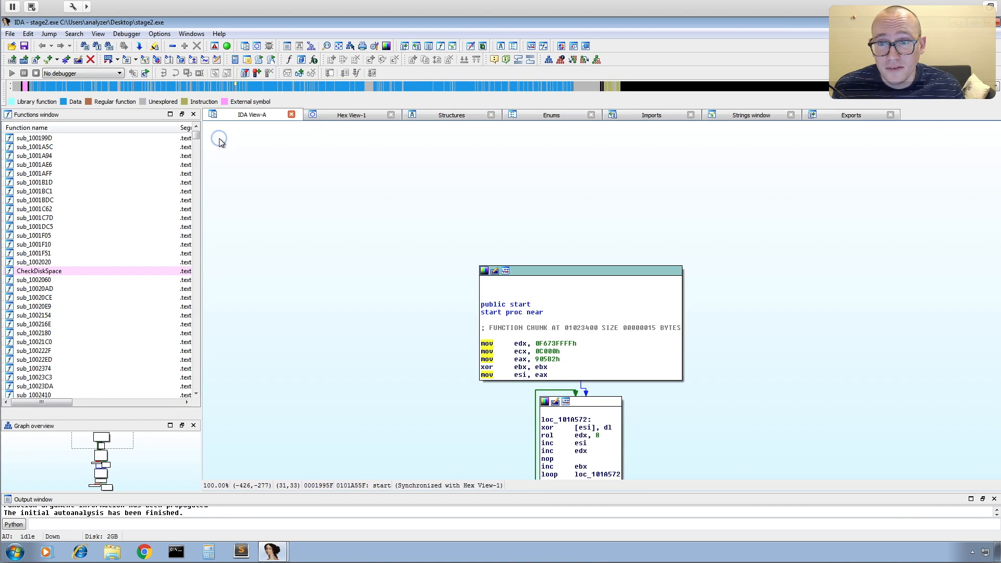
{"action": "left_click_drag", "start_coordinate": [845, 424], "coordinate": [812, 293]}
{"action": "left_click_drag", "start_coordinate": [797, 326], "coordinate": [764, 320]}
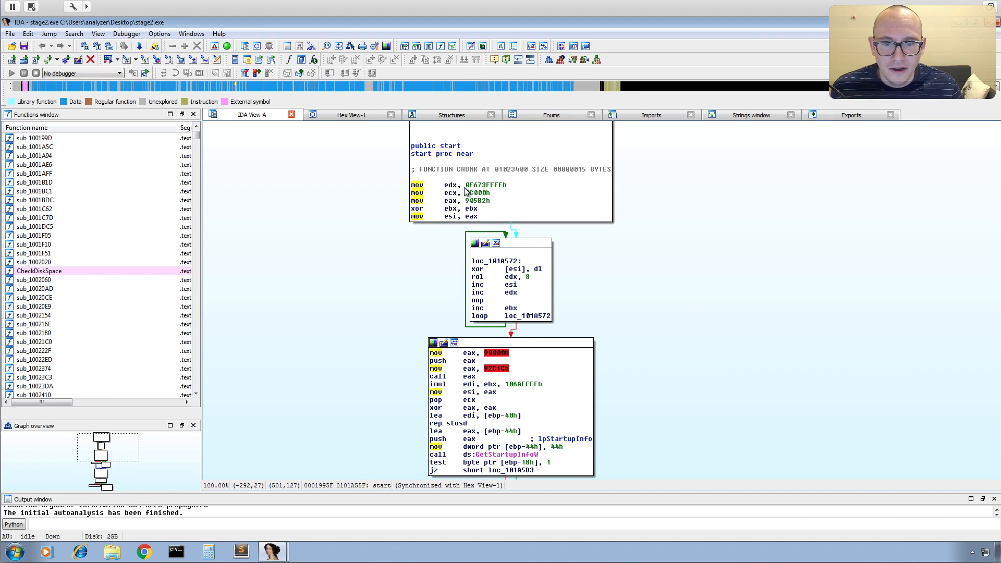
{"action": "scroll", "coordinate": [639, 295], "scroll_direction": "down", "scroll_amount": 3}
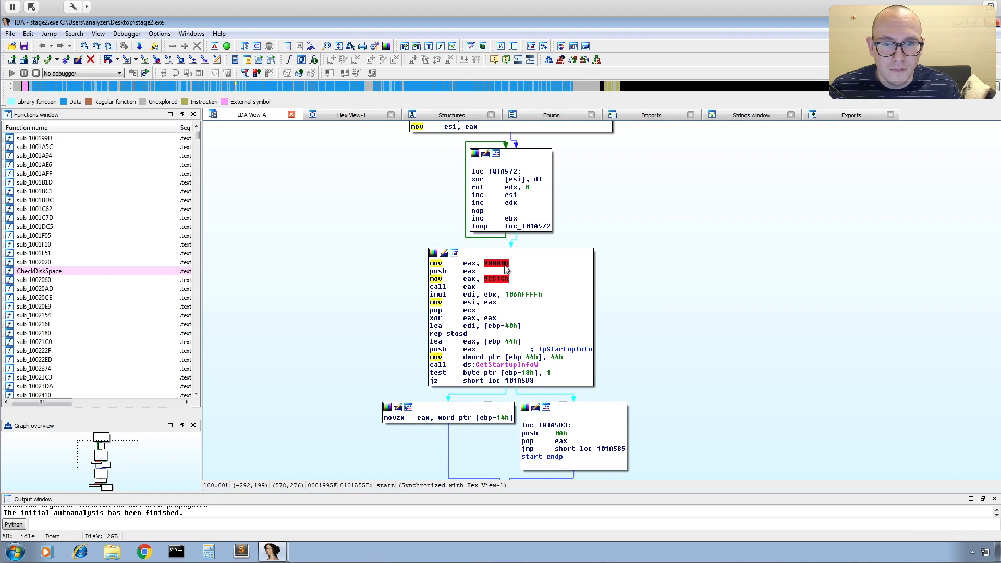
{"action": "scroll", "coordinate": [662, 282], "scroll_direction": "up", "scroll_amount": 4}
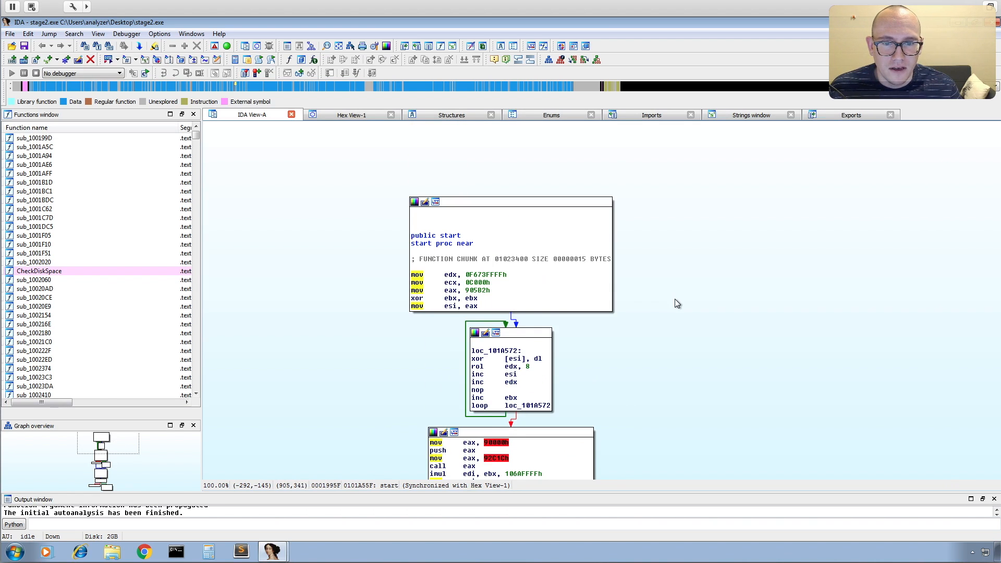
{"action": "left_click", "coordinate": [477, 292]}
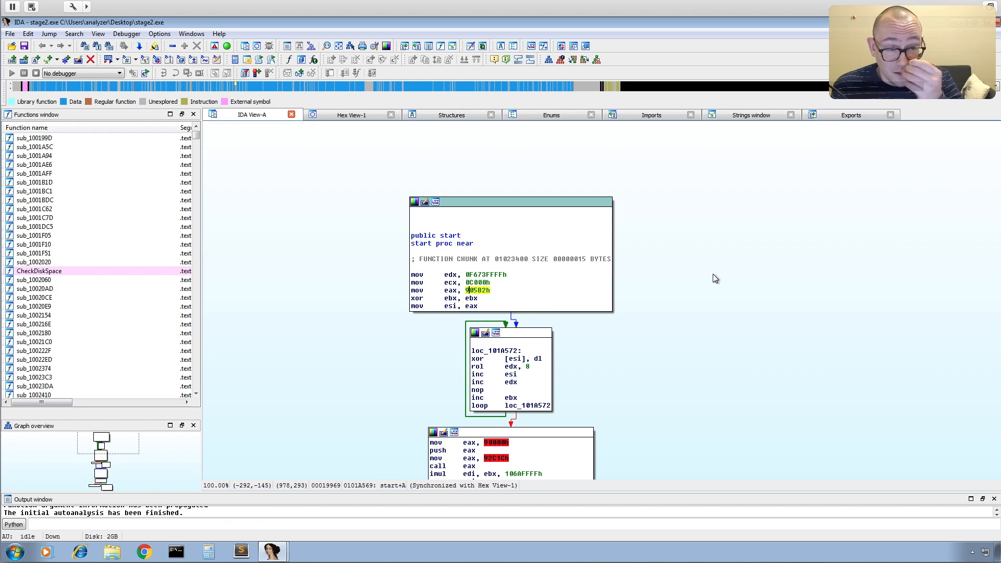
{"action": "scroll", "coordinate": [708, 274], "scroll_direction": "down", "scroll_amount": 3}
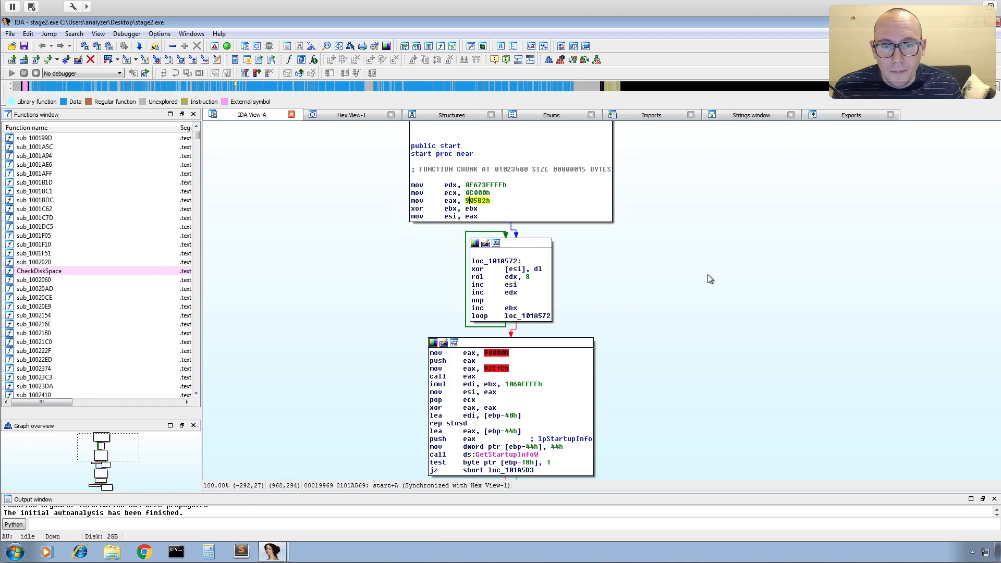
{"action": "scroll", "coordinate": [704, 281], "scroll_direction": "up", "scroll_amount": 3}
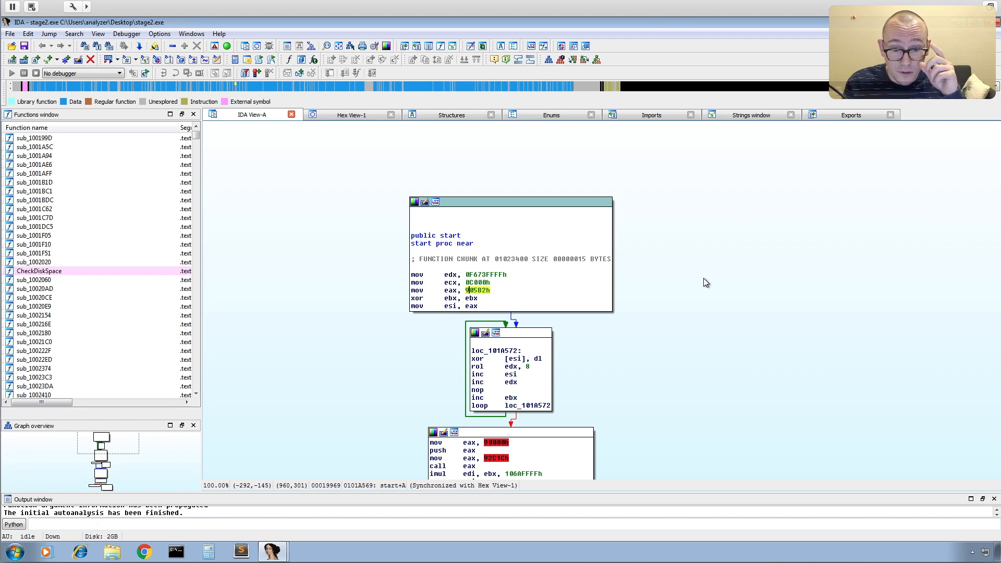
{"action": "scroll", "coordinate": [703, 277], "scroll_direction": "down", "scroll_amount": 2}
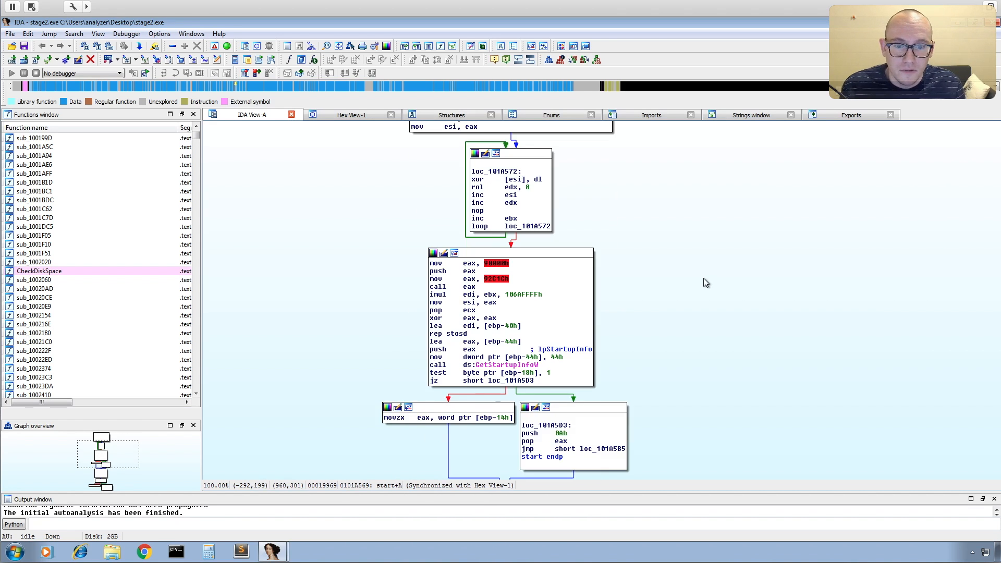
{"action": "scroll", "coordinate": [703, 277], "scroll_direction": "up", "scroll_amount": 1}
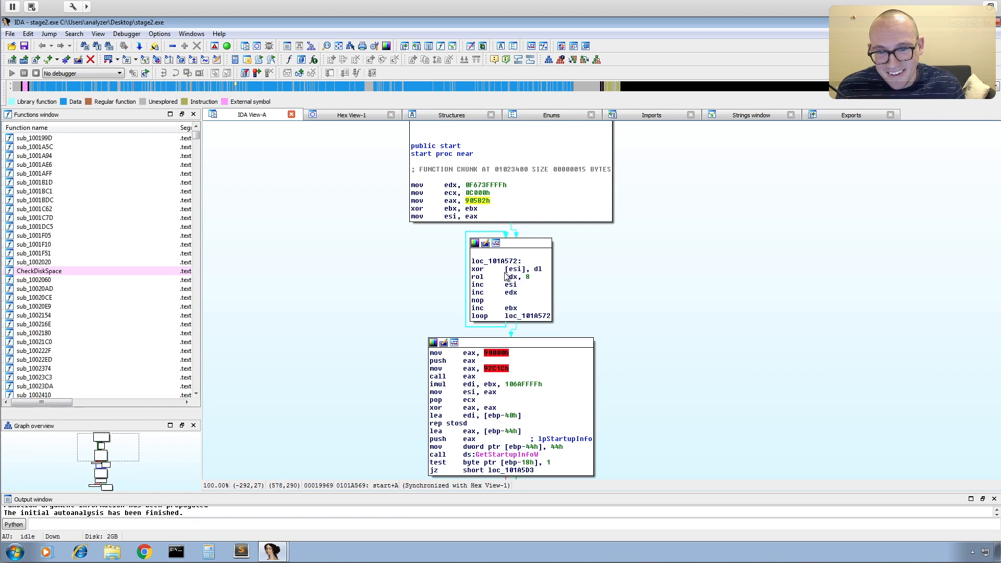
Decompile the start function to pseudocode, acknowledging the decompiler notice about the read-only .idata segment
{"action": "left_click", "coordinate": [516, 208]}
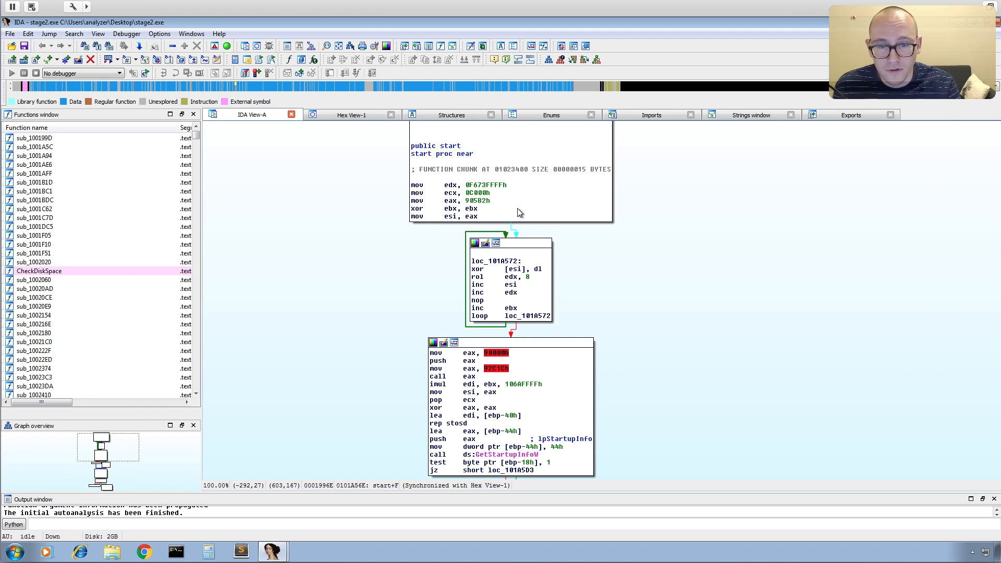
{"action": "key", "text": "F5"}
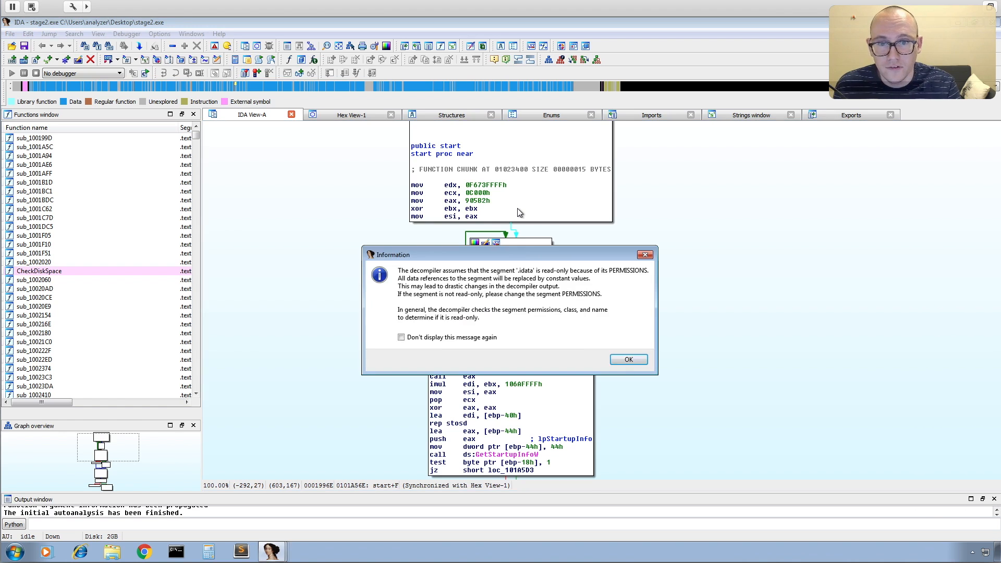
{"action": "left_click", "coordinate": [628, 360]}
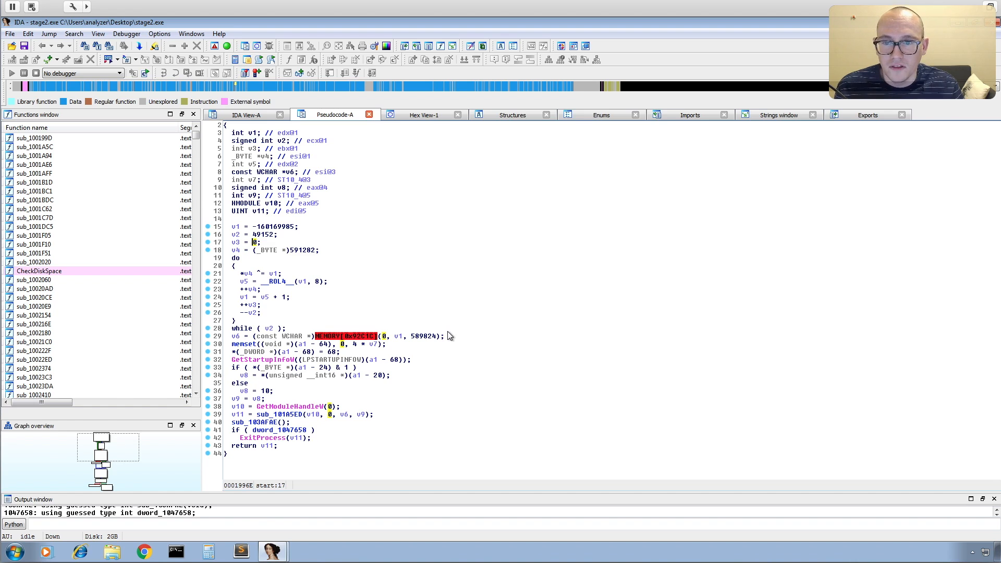
Display the constants assigned to v1, v2 and v4 in the start pseudocode as hexadecimal
{"action": "right_click", "coordinate": [287, 227]}
{"action": "left_click", "coordinate": [338, 235]}
{"action": "right_click", "coordinate": [269, 234]}
{"action": "left_click", "coordinate": [324, 242]}
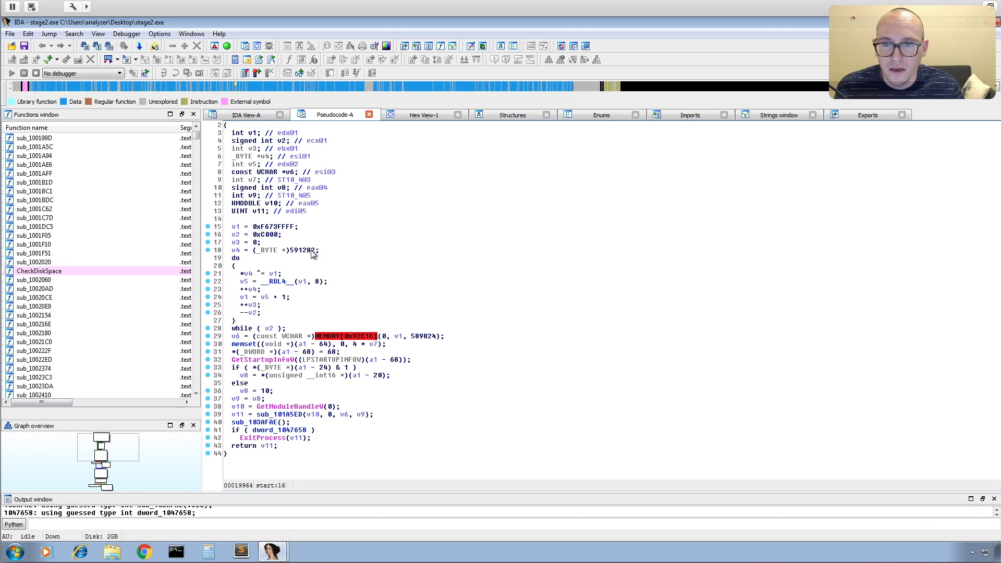
{"action": "right_click", "coordinate": [311, 253]}
{"action": "left_click", "coordinate": [368, 259]}
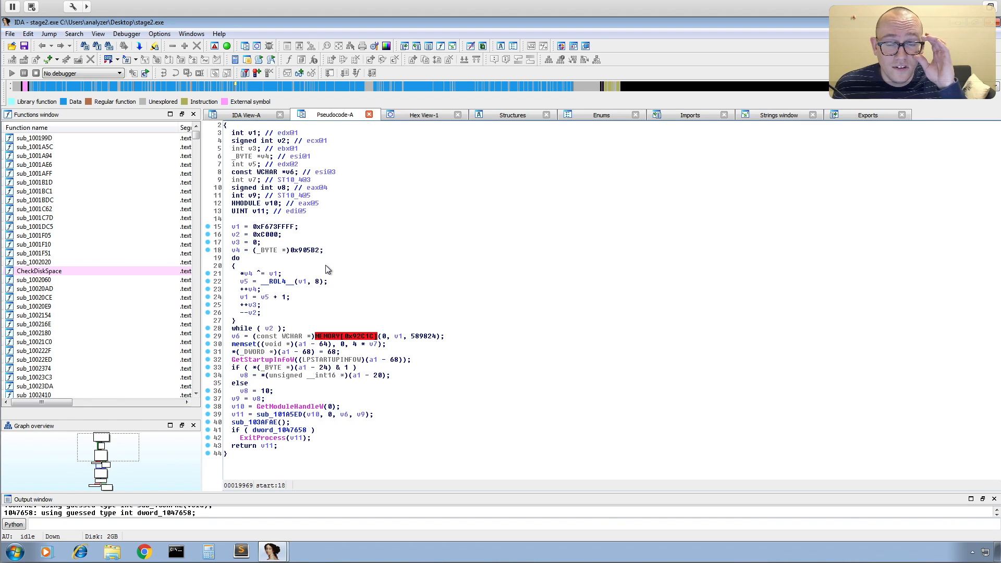
Minimize both IDA windows and copy dump_90000.bin from the Desktop to the tmp folder on the shared drive Z:, closing Explorer when done
{"action": "left_click", "coordinate": [954, 23]}
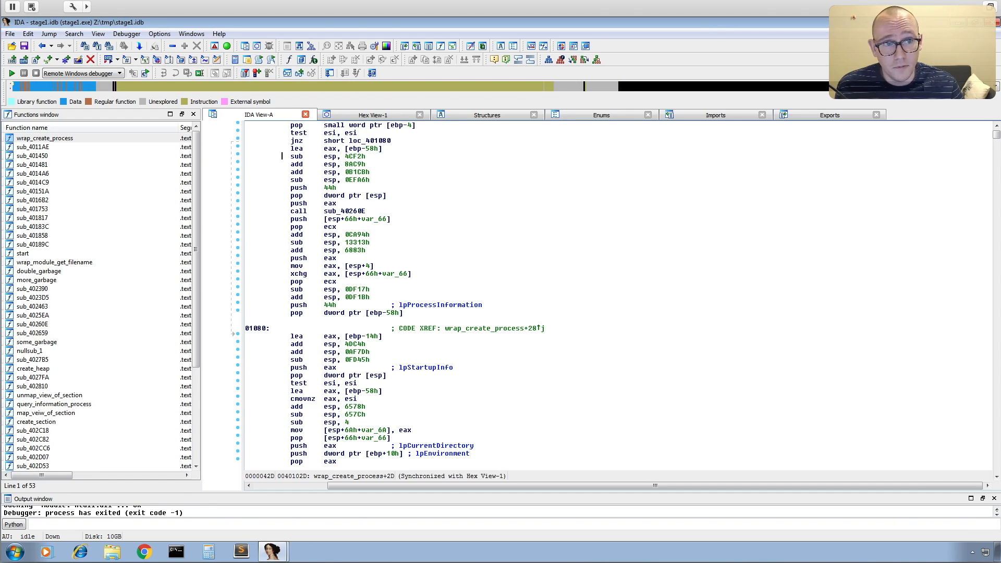
{"action": "left_click", "coordinate": [957, 23]}
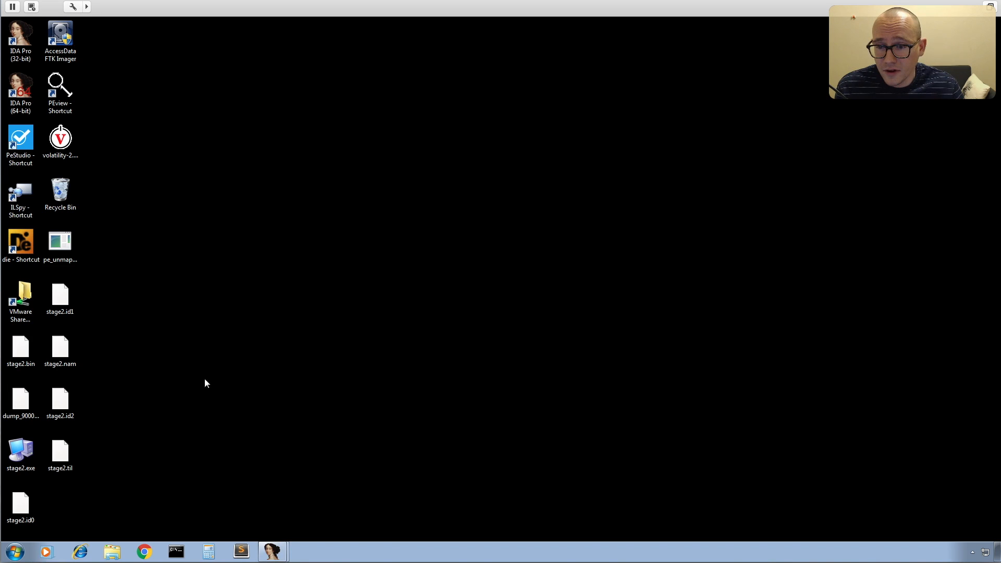
{"action": "left_click", "coordinate": [31, 407]}
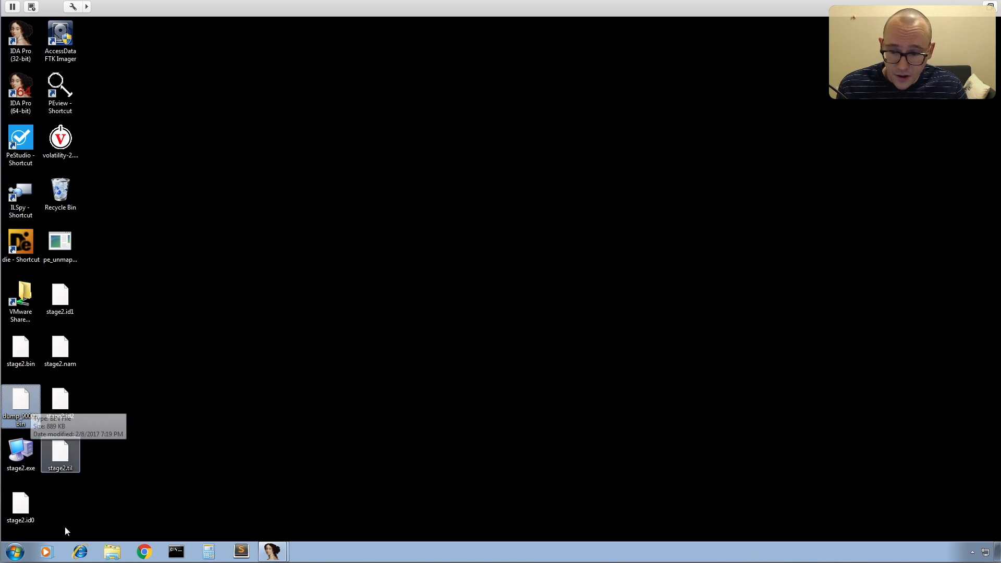
{"action": "left_click", "coordinate": [113, 552]}
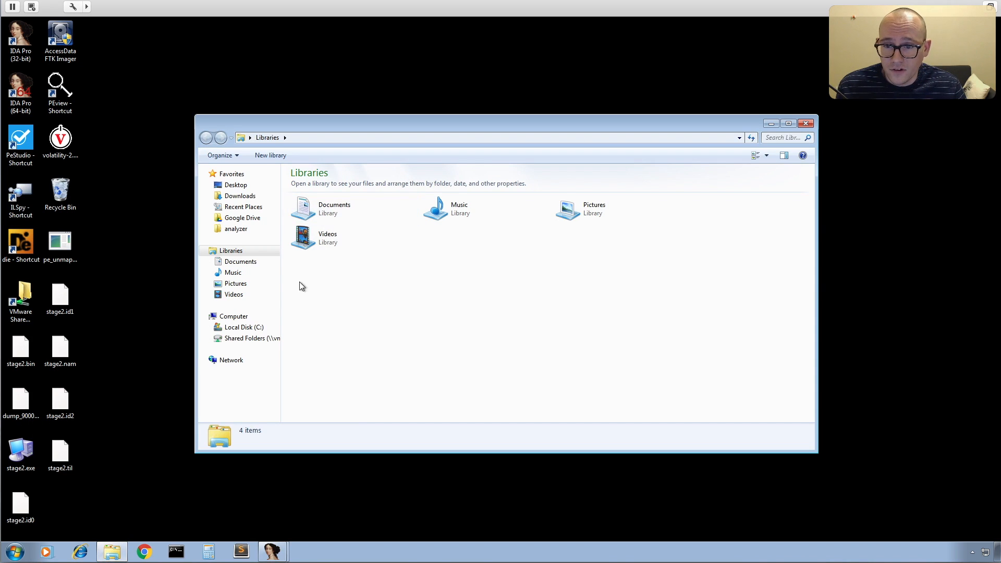
{"action": "left_click", "coordinate": [245, 338]}
{"action": "double_click", "coordinate": [326, 187]}
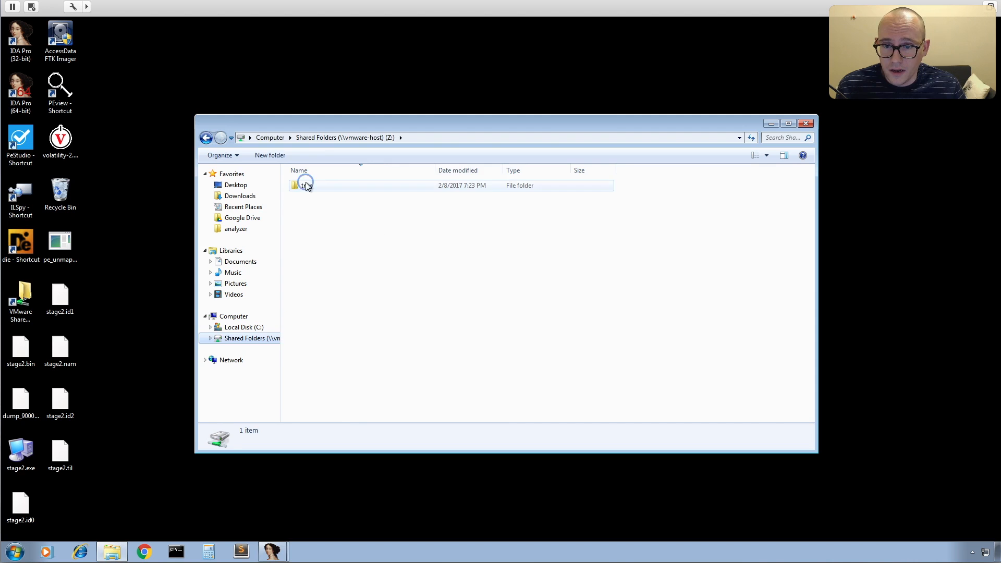
{"action": "key", "text": "ctrl+v"}
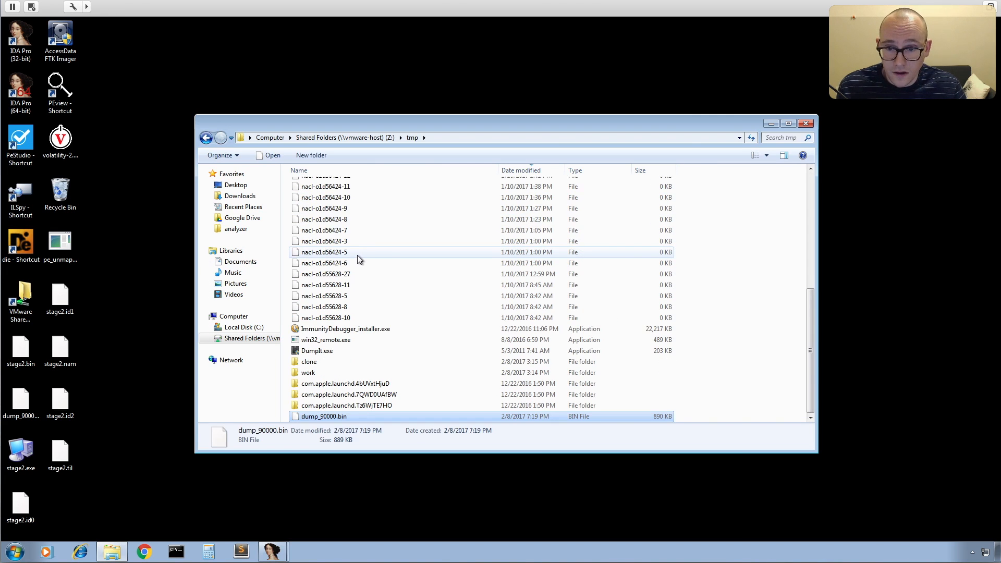
{"action": "left_click", "coordinate": [806, 124]}
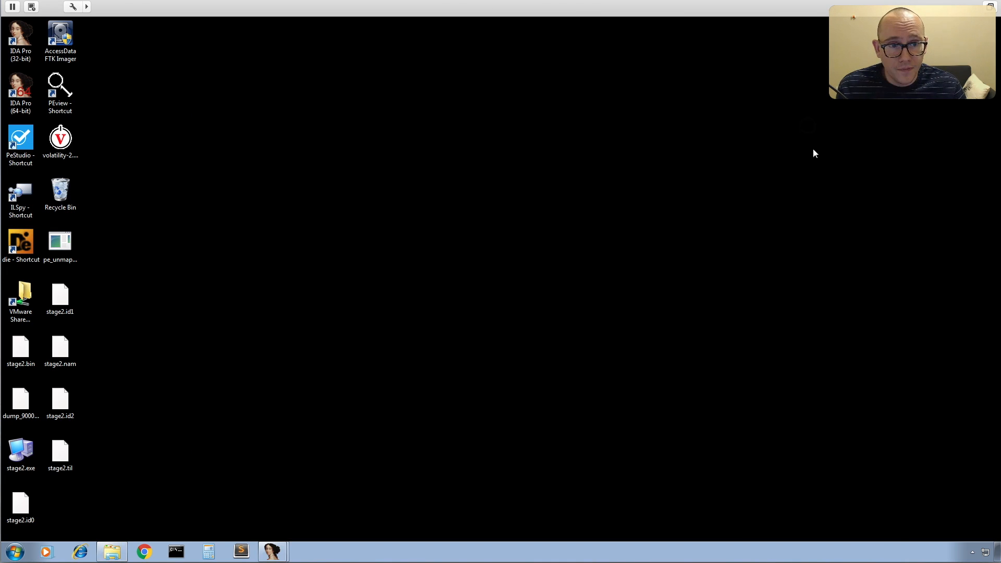
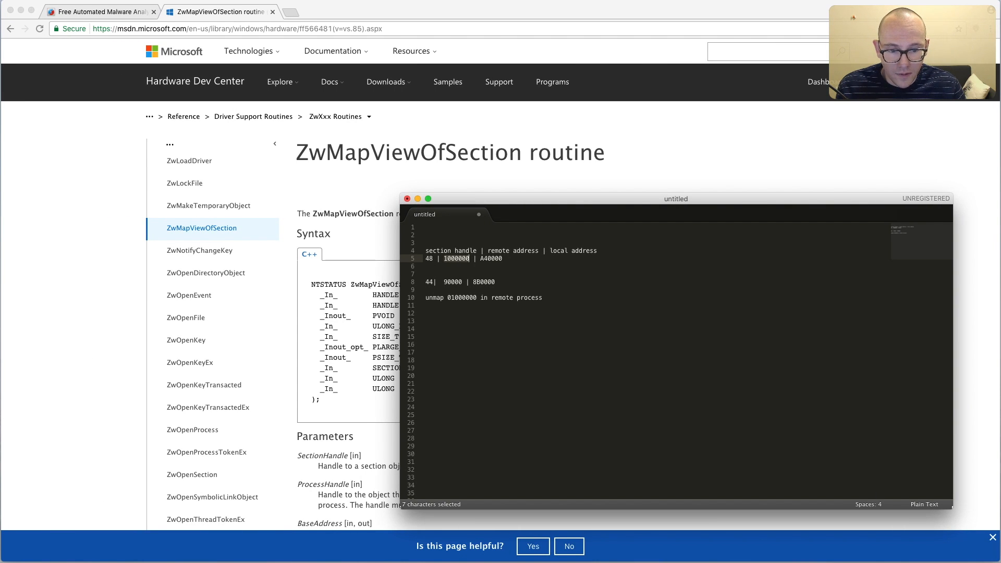
Switch to the hex editor on the Mac host and open dump_90000.bin from the tmp folder
{"action": "key", "text": "super+Tab"}
{"action": "key", "text": "super+o"}
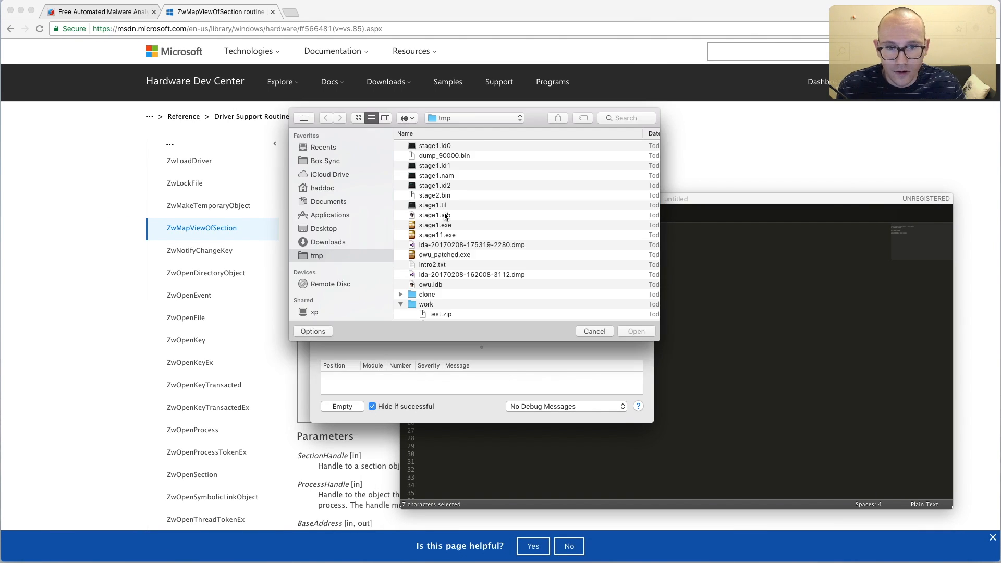
{"action": "left_click", "coordinate": [431, 157]}
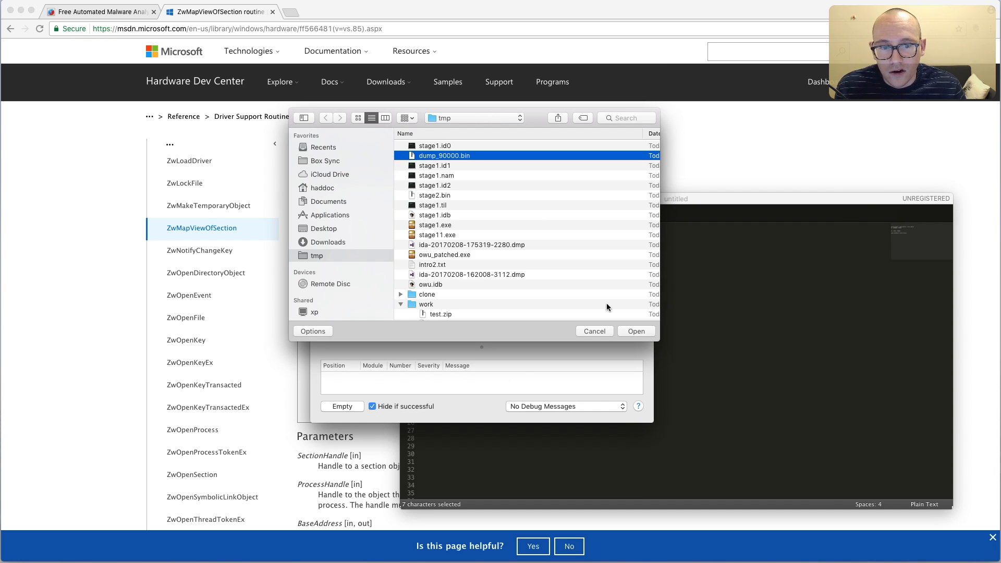
{"action": "left_click", "coordinate": [645, 332]}
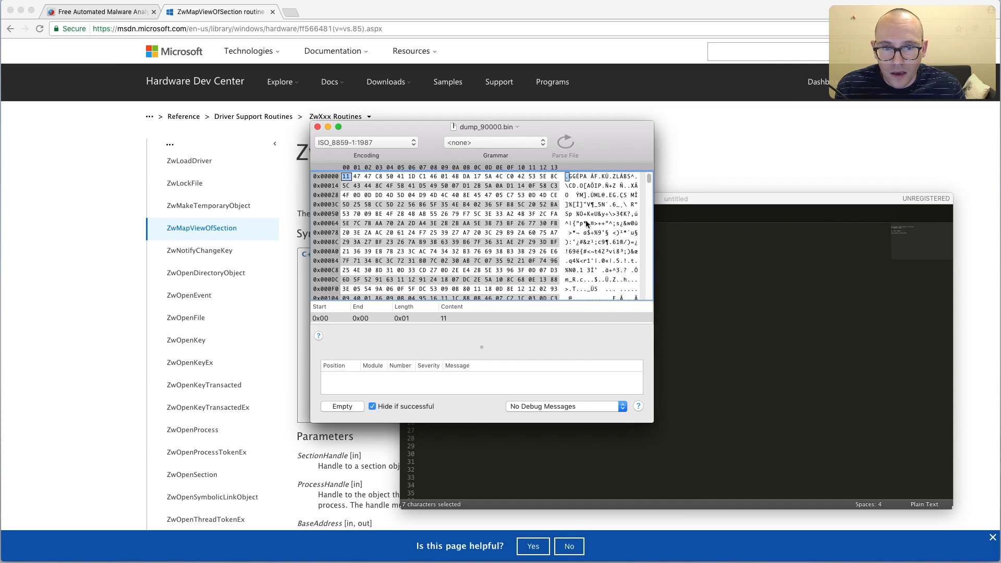
Check the v4 address in the stage2.exe pseudocode and select the two bytes starting at offset 0x5B2 in the dump_90000.bin hex view
{"action": "key", "text": "ctrl+Right"}
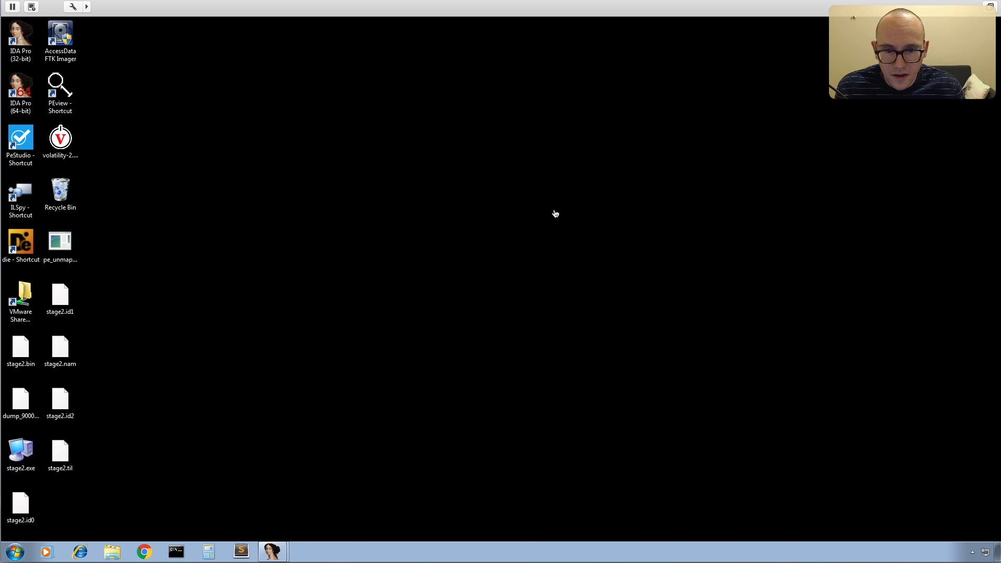
{"action": "left_click", "coordinate": [276, 554]}
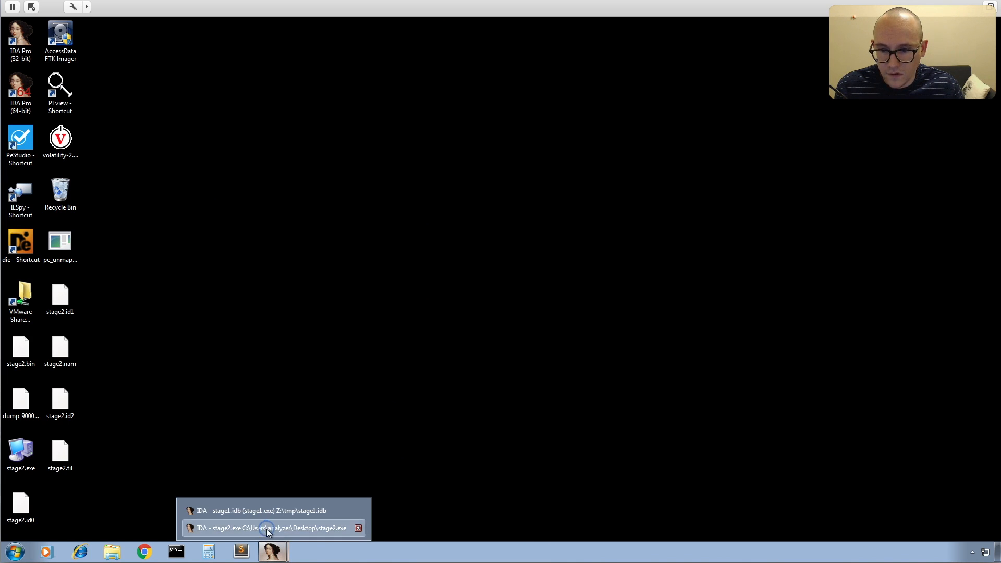
{"action": "left_click", "coordinate": [267, 529]}
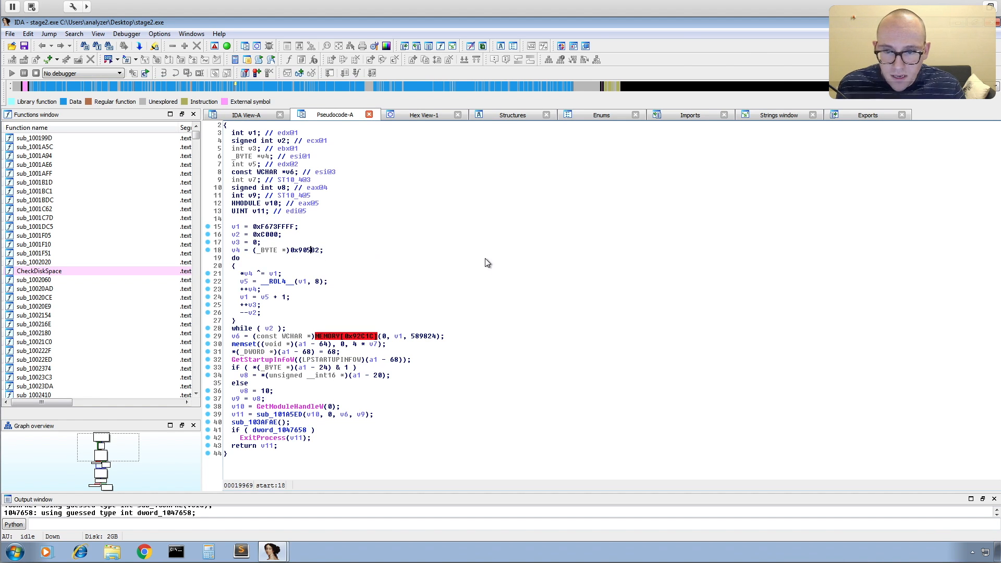
{"action": "key", "text": "ctrl+Left"}
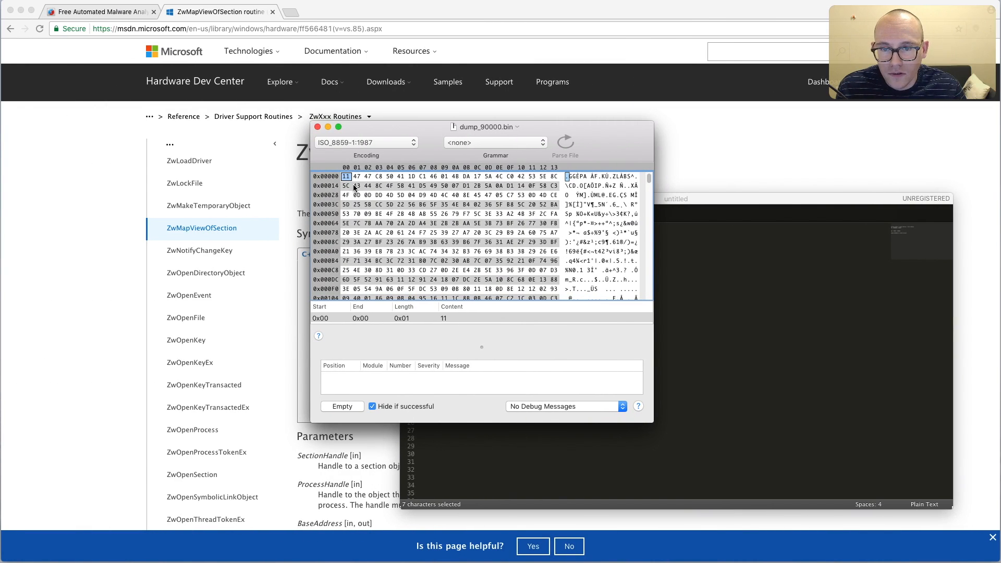
{"action": "scroll", "coordinate": [336, 205], "scroll_direction": "down", "scroll_amount": 20}
{"action": "scroll", "coordinate": [337, 209], "scroll_direction": "up", "scroll_amount": 3}
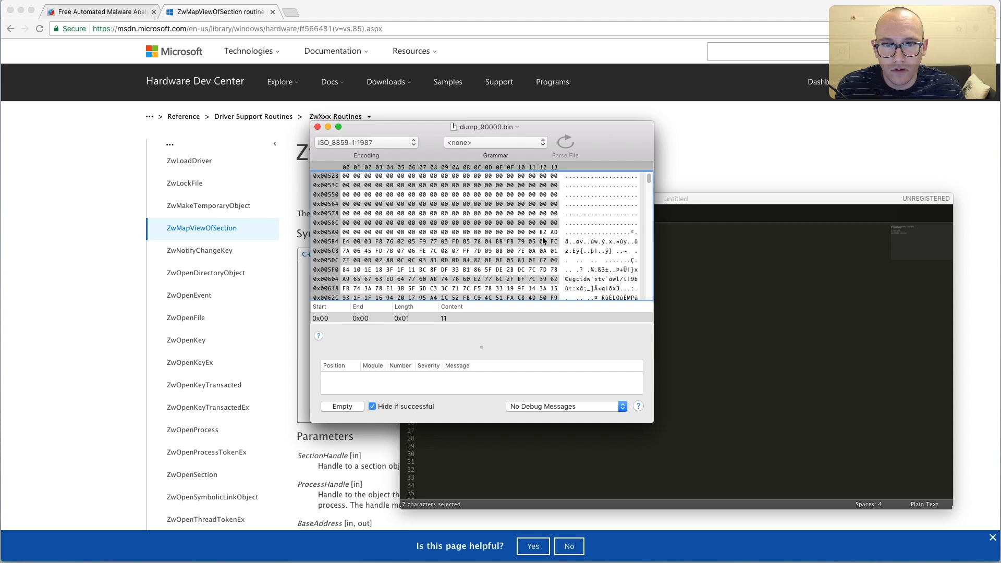
{"action": "left_click_drag", "start_coordinate": [542, 234], "coordinate": [554, 233]}
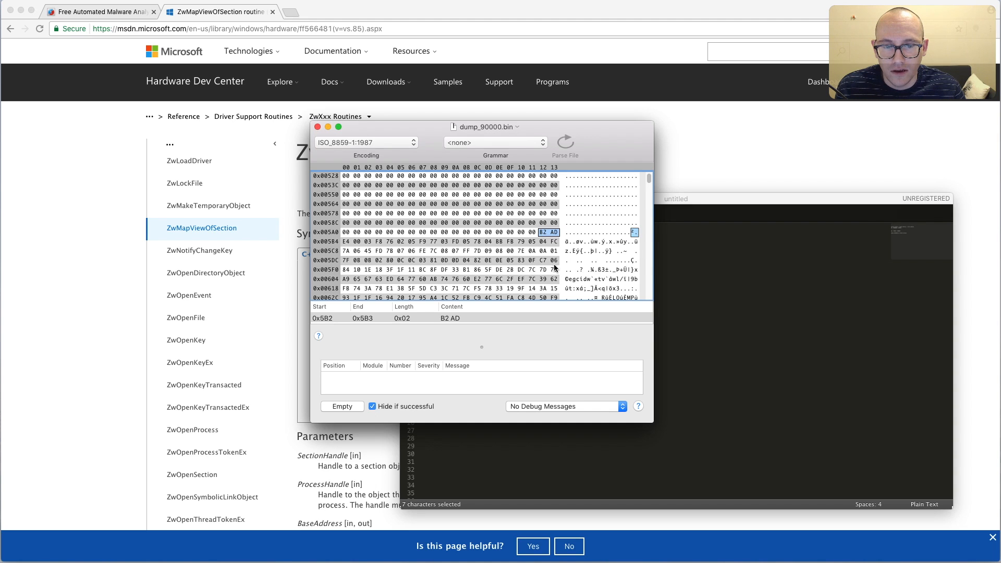
Examine the dump's bytes from near the file start to the data block beginning at offset 0x5B2
{"action": "scroll", "coordinate": [536, 263], "scroll_direction": "up", "scroll_amount": 10}
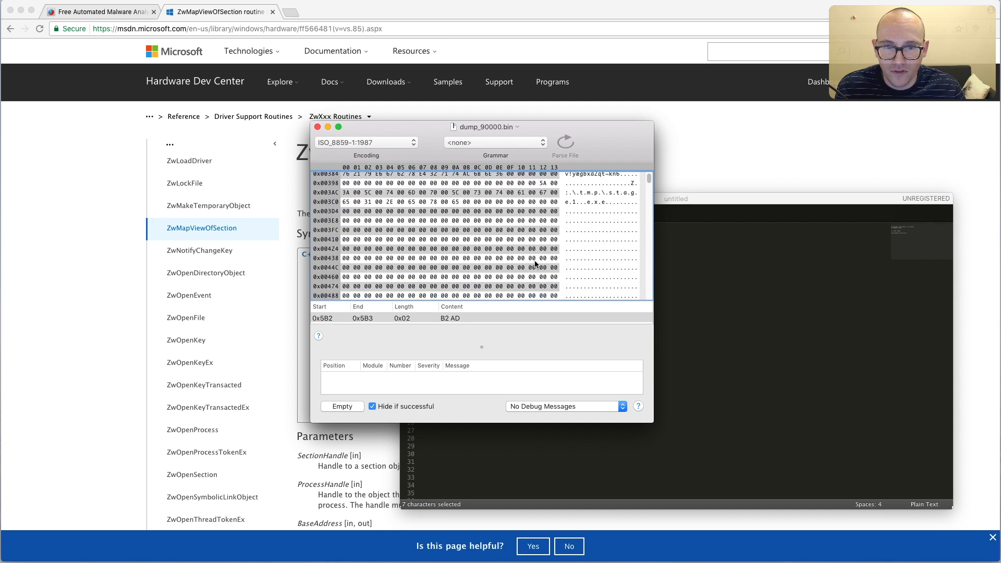
{"action": "scroll", "coordinate": [535, 263], "scroll_direction": "up", "scroll_amount": 15}
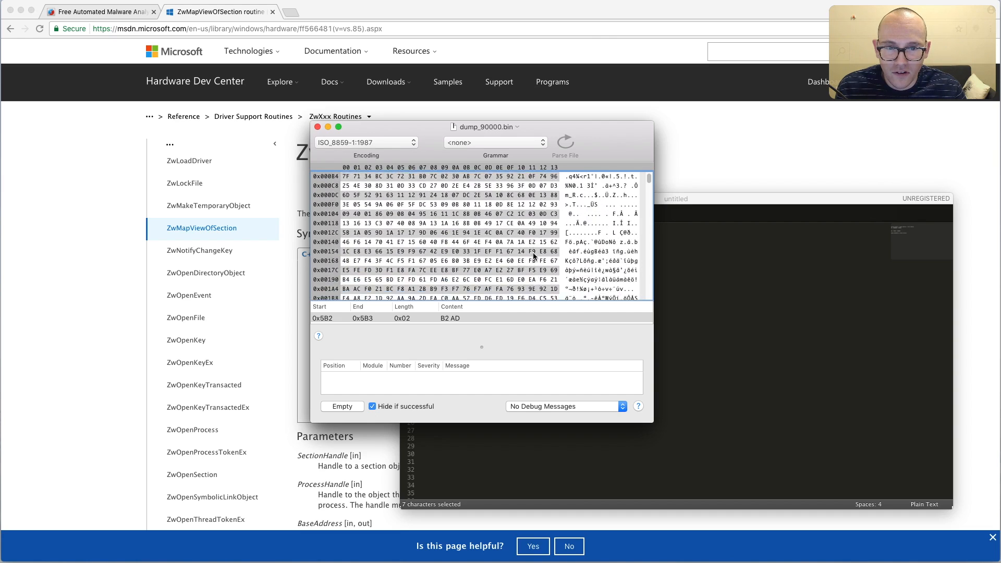
{"action": "scroll", "coordinate": [533, 255], "scroll_direction": "down", "scroll_amount": 20}
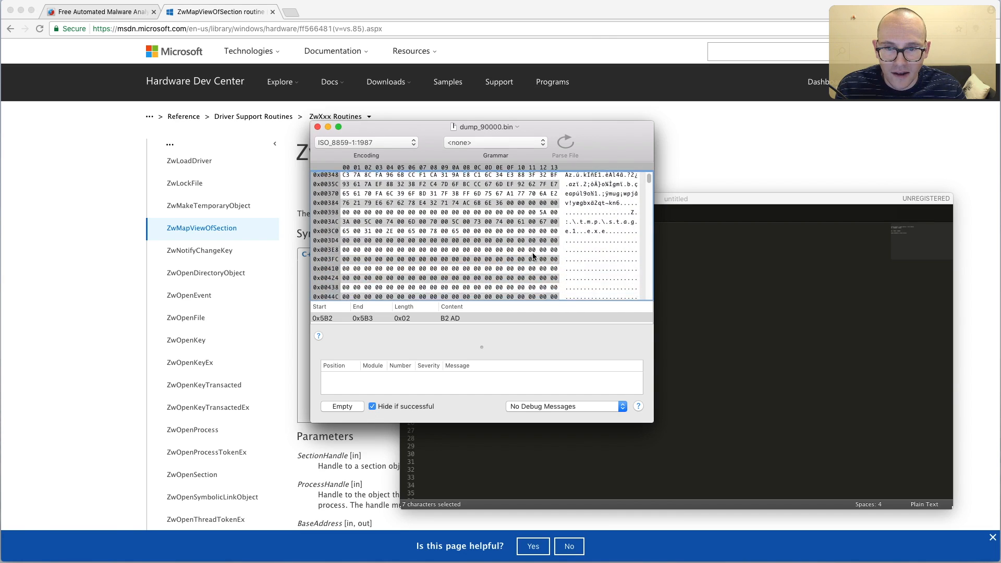
{"action": "scroll", "coordinate": [532, 256], "scroll_direction": "down", "scroll_amount": 1}
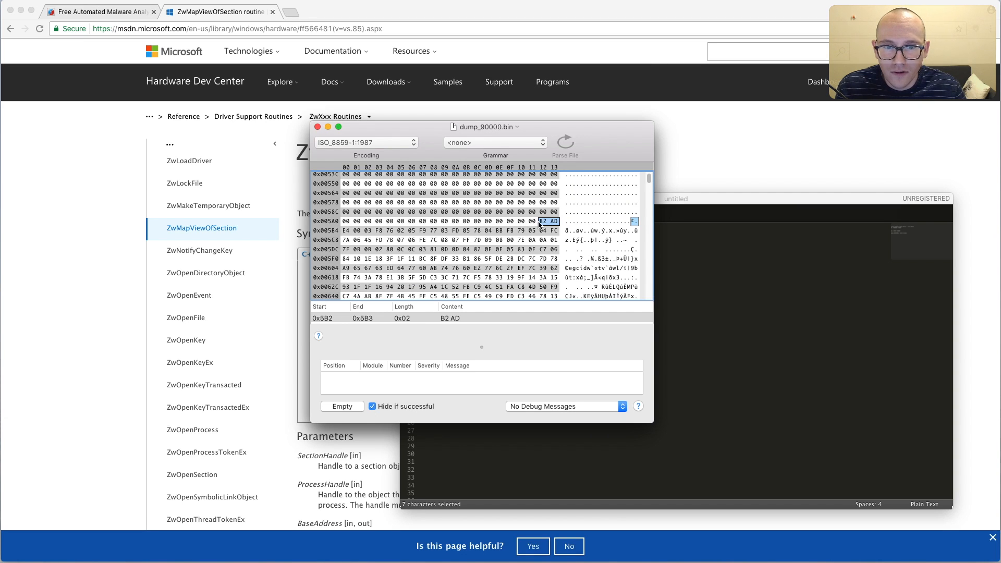
{"action": "scroll", "coordinate": [543, 224], "scroll_direction": "up", "scroll_amount": 2}
{"action": "scroll", "coordinate": [543, 261], "scroll_direction": "down", "scroll_amount": 3}
{"action": "scroll", "coordinate": [531, 246], "scroll_direction": "down", "scroll_amount": 2}
{"action": "scroll", "coordinate": [532, 246], "scroll_direction": "up", "scroll_amount": 4}
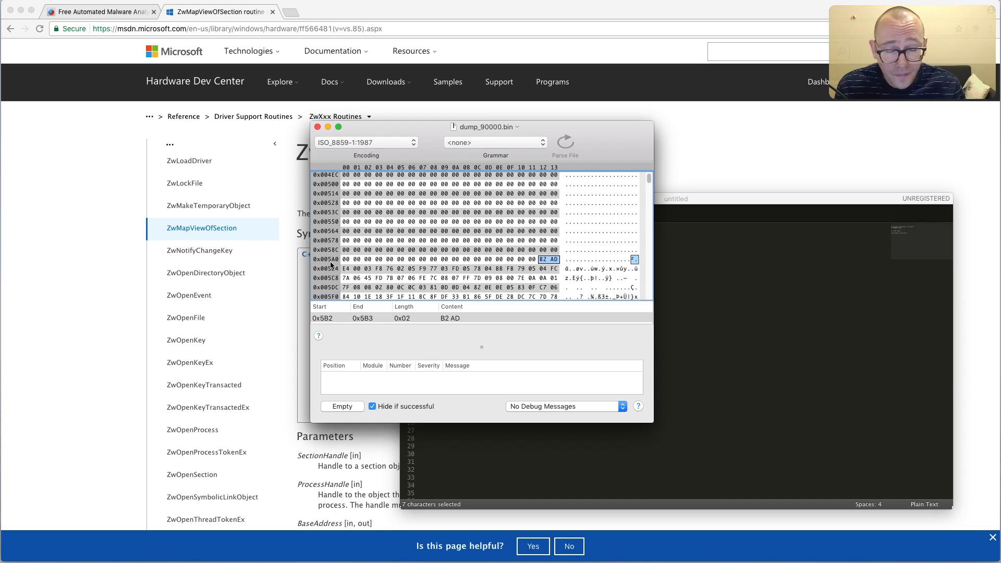
Delete the bytes from offset 0x00 to 0x5B1 so the file starts with B2 AD, and save it
{"action": "left_click", "coordinate": [523, 262]}
{"action": "left_click_drag", "start_coordinate": [537, 261], "coordinate": [470, 241]}
{"action": "left_click", "coordinate": [495, 243]}
{"action": "left_click_drag", "start_coordinate": [537, 262], "coordinate": [447, 127]}
{"action": "left_click_drag", "start_coordinate": [448, 177], "coordinate": [348, 174]}
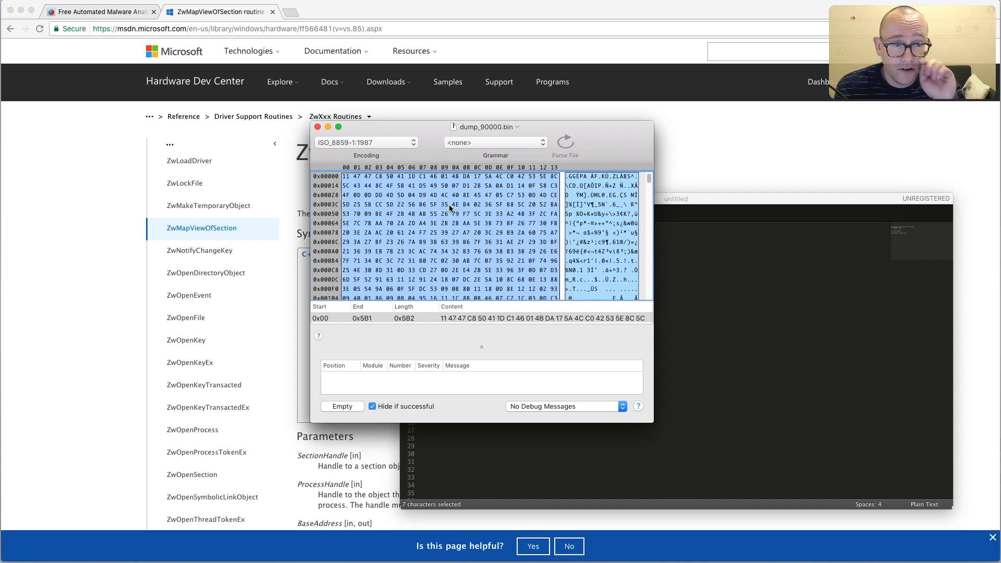
{"action": "key", "text": "BackSpace"}
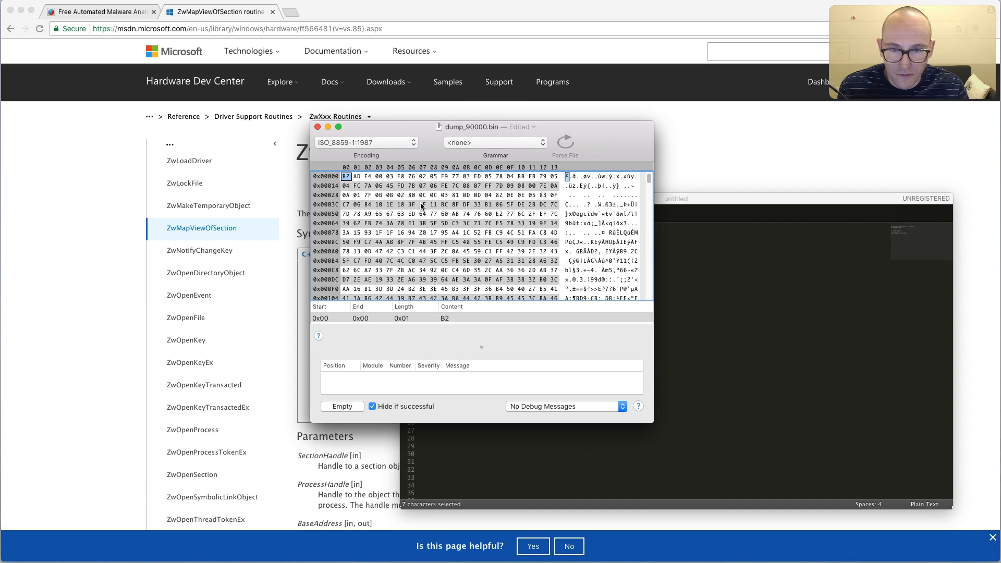
{"action": "key", "text": "super+s"}
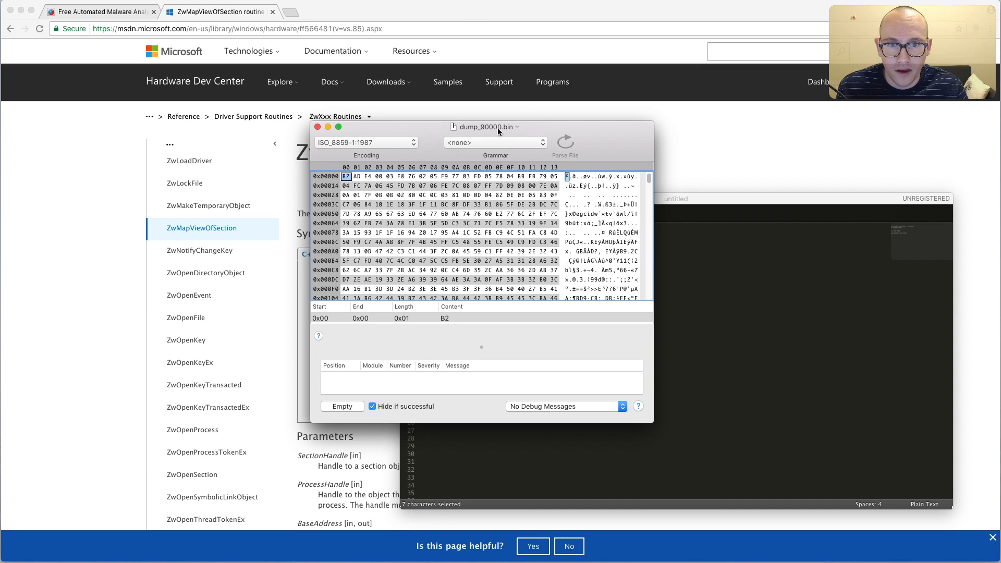
Rename the trimmed dump file as dump_905b4.bin
{"action": "left_click", "coordinate": [489, 127]}
{"action": "key", "text": "Right"}
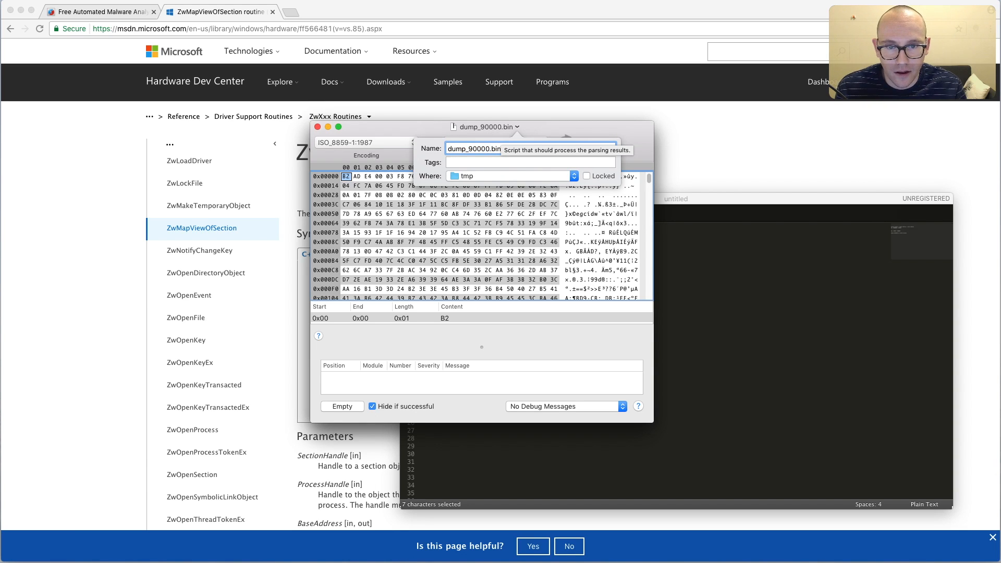
{"action": "key", "text": "BackSpace"}
{"action": "key", "text": "BackSpace"}
{"action": "key", "text": "BackSpace"}
{"action": "key", "text": "BackSpace"}
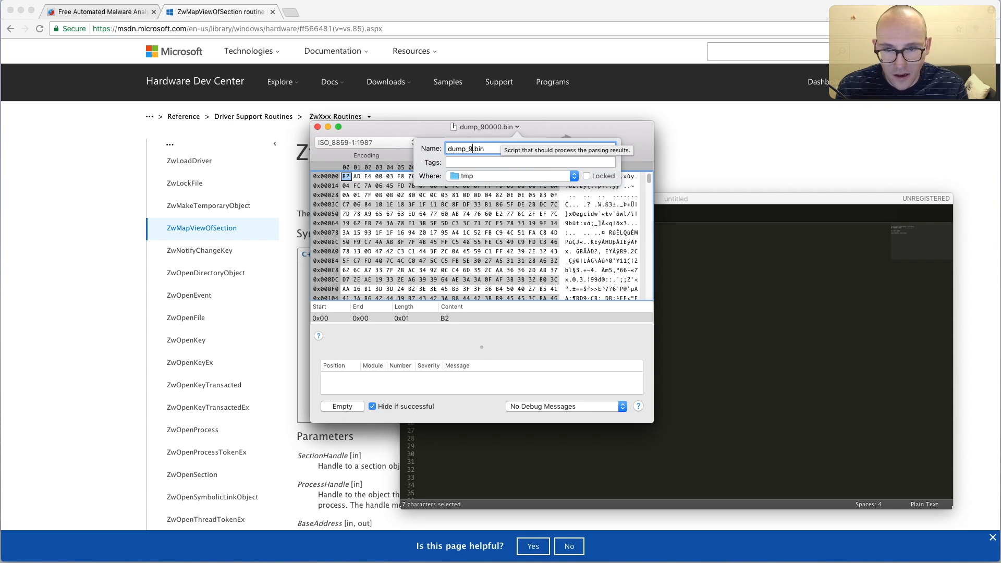
{"action": "type", "text": "05b4"}
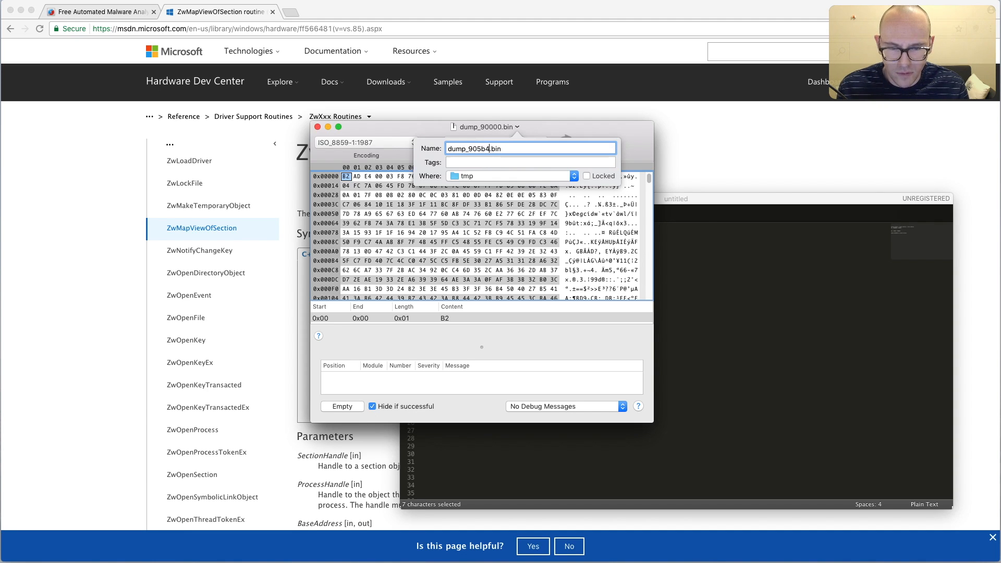
{"action": "key", "text": "Return"}
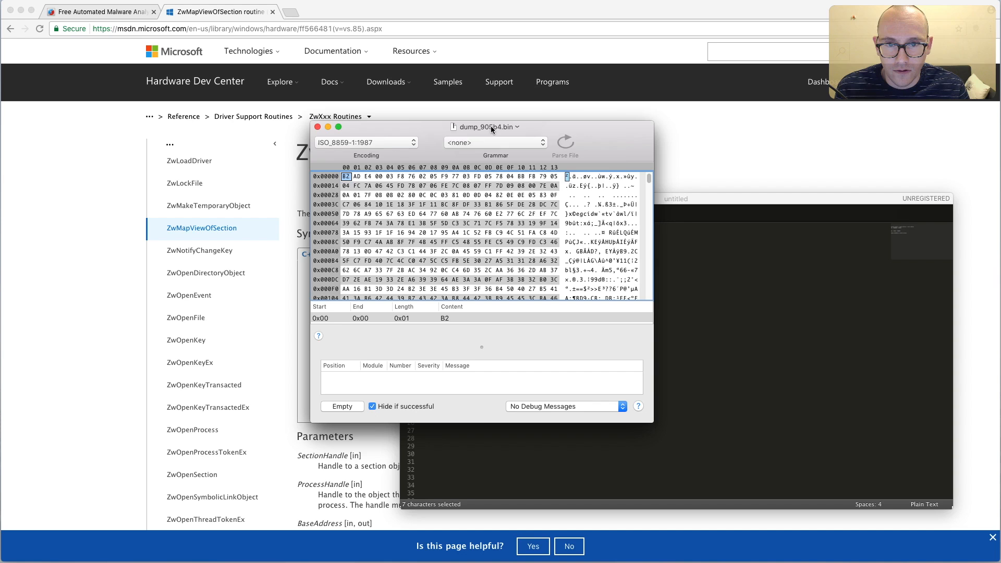
Correct the file name to dump_905b2.bin and close the hex editor windows
{"action": "left_click", "coordinate": [491, 128]}
{"action": "left_click", "coordinate": [497, 148]}
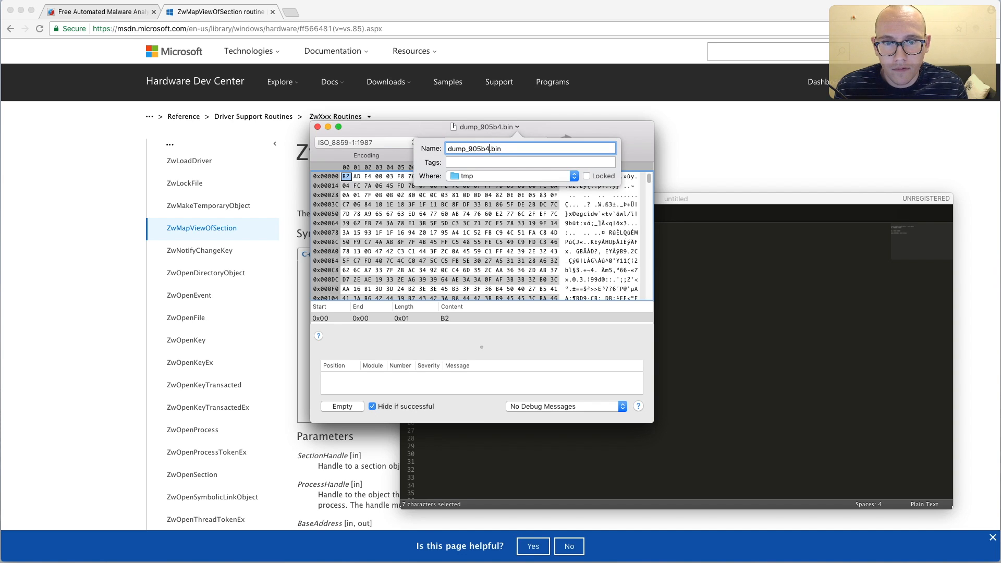
{"action": "key", "text": "Return"}
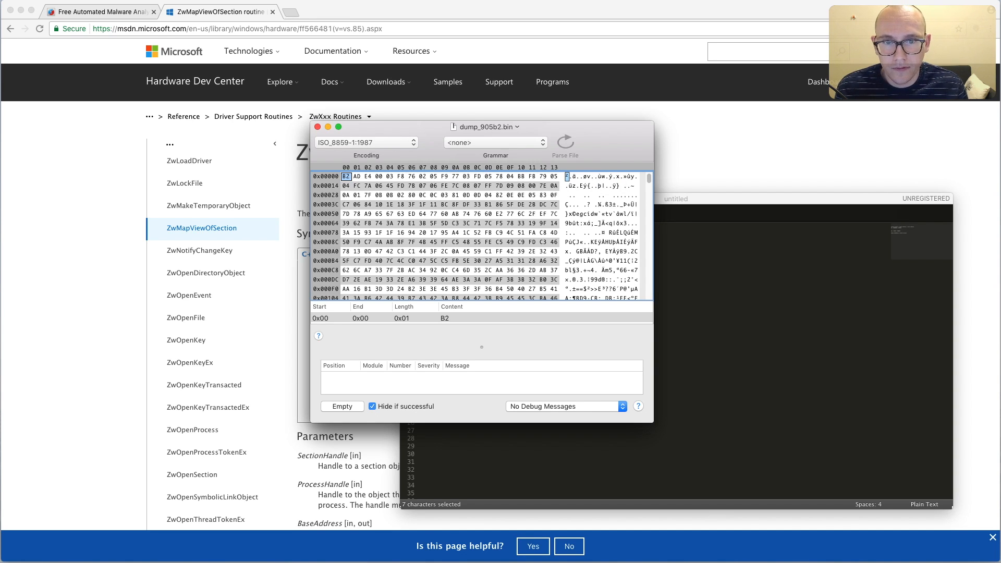
{"action": "left_click", "coordinate": [317, 127]}
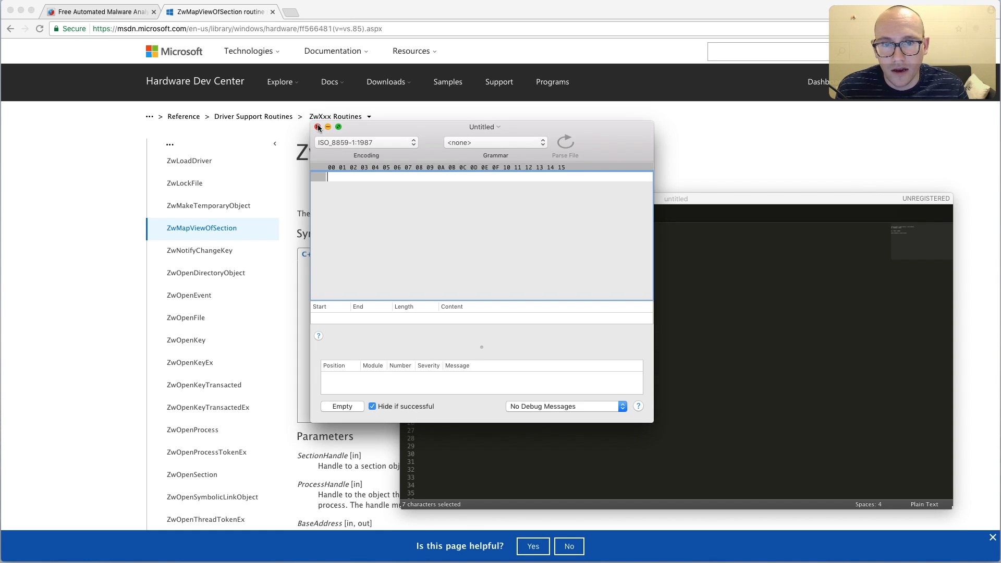
{"action": "left_click", "coordinate": [318, 127]}
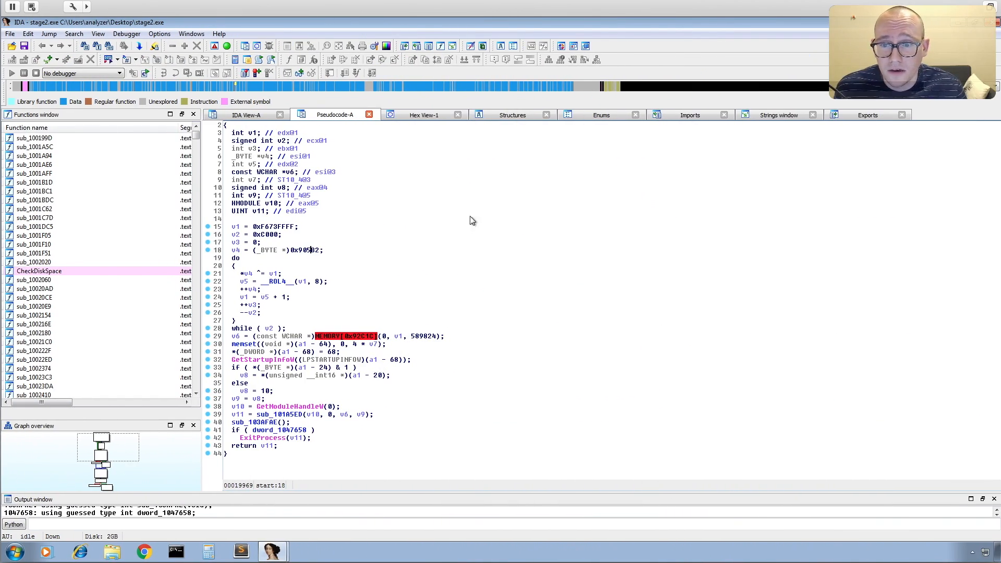
Trace v4 and the v2 loop counter in the stage2.exe pseudocode, viewing v2's constant in decimal and restoring it to hexadecimal
{"action": "left_click", "coordinate": [235, 251]}
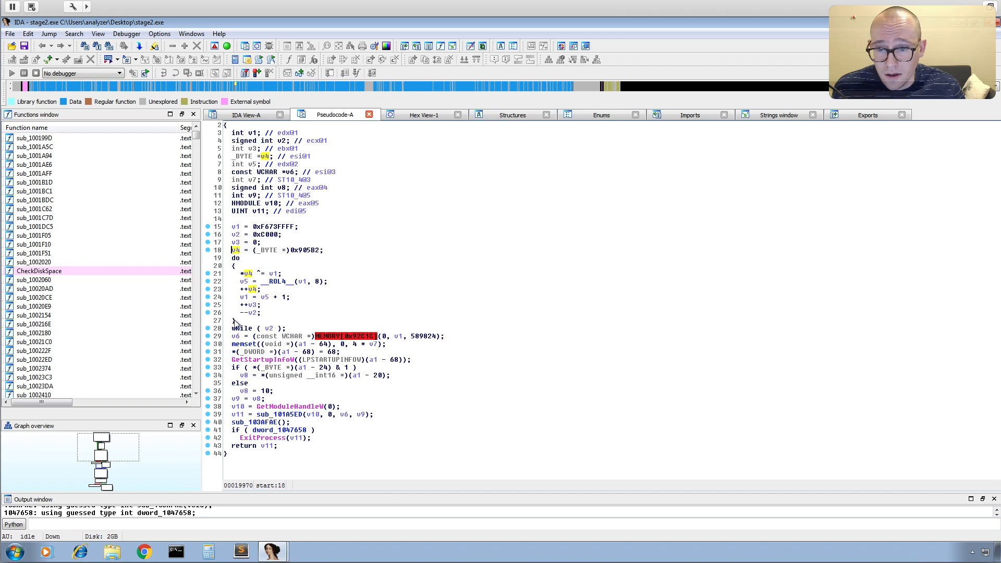
{"action": "left_click", "coordinate": [269, 329]}
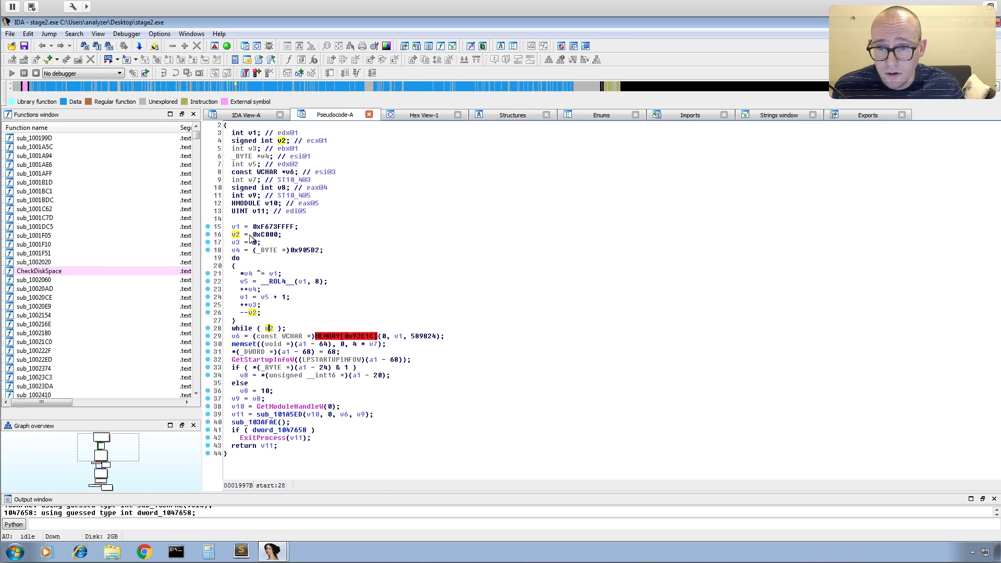
{"action": "left_click", "coordinate": [275, 236]}
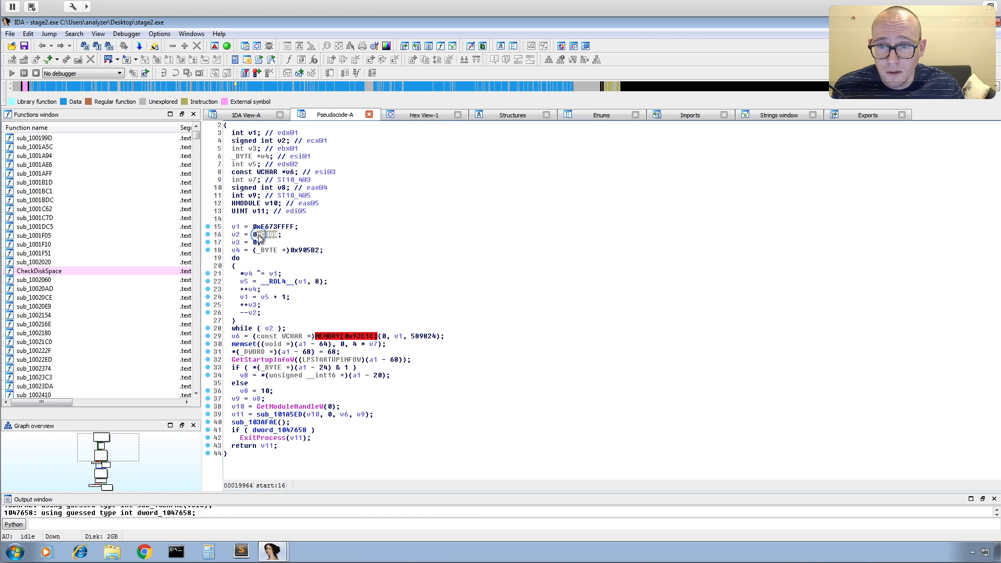
{"action": "right_click", "coordinate": [258, 237]}
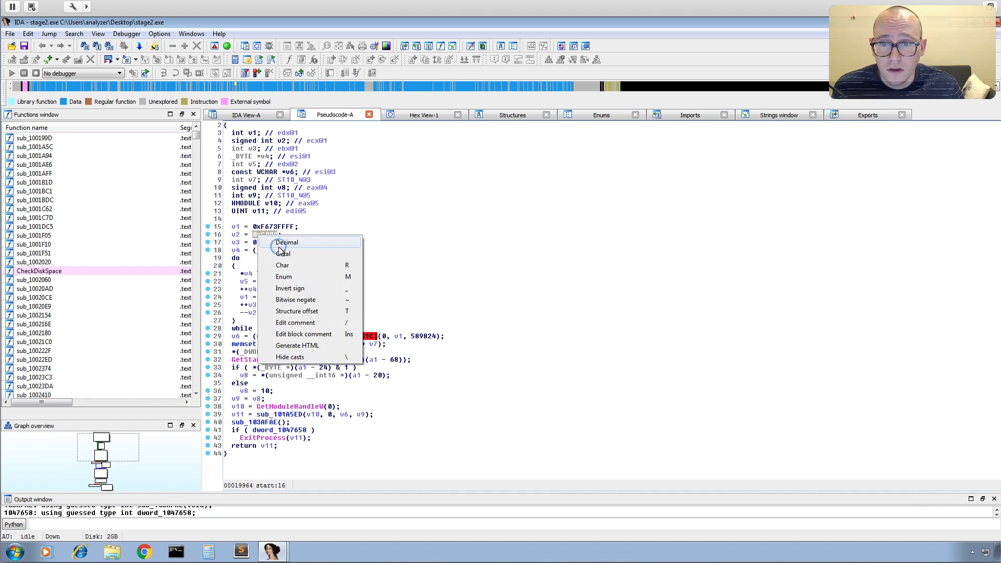
{"action": "left_click", "coordinate": [285, 244]}
{"action": "right_click", "coordinate": [270, 235]}
{"action": "left_click", "coordinate": [296, 240]}
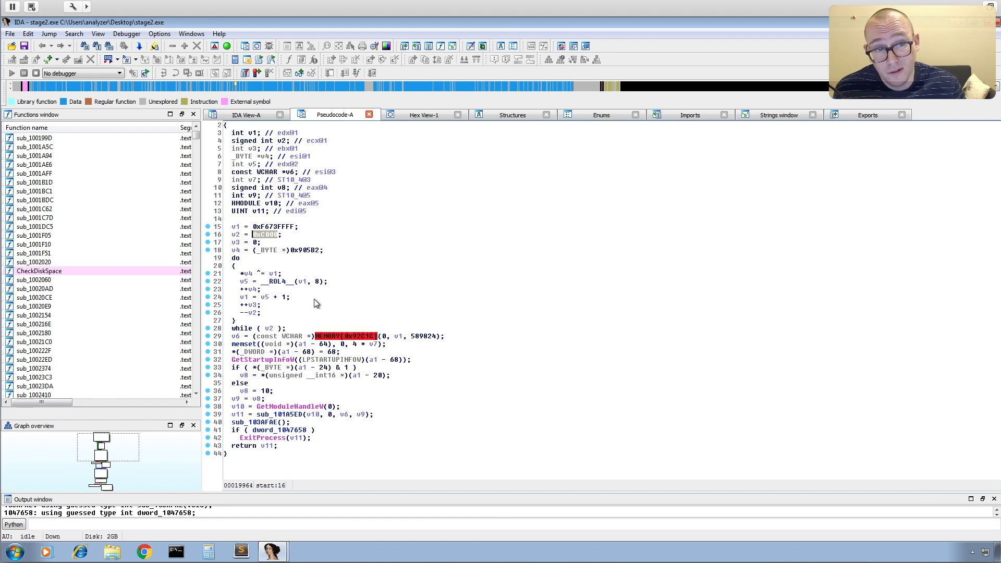
{"action": "mouse_move", "coordinate": [279, 283]}
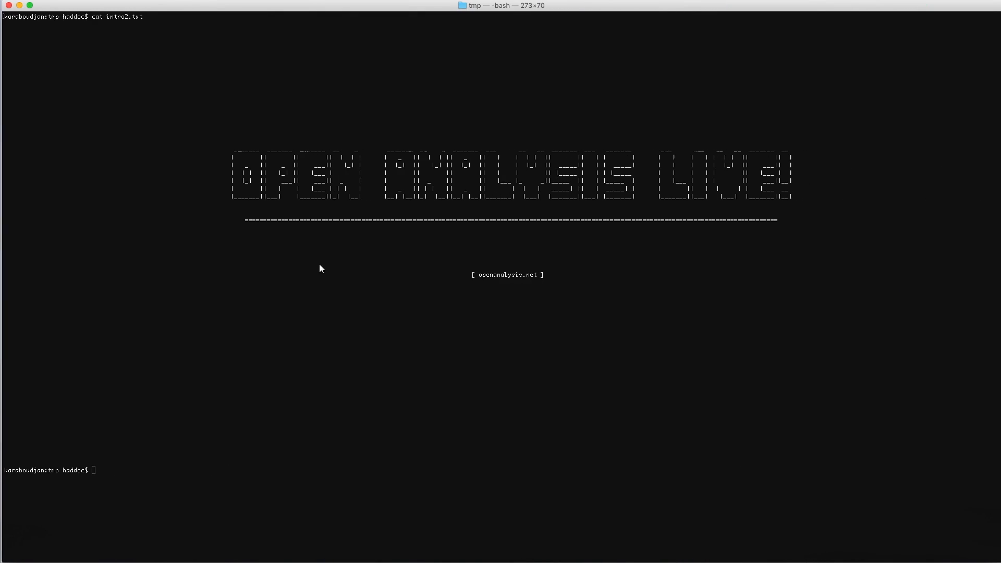
Open decode.py with vi in the Mac terminal, compare its unpack_rdata function with v1 in the IDA pseudocode, and quit vi
{"action": "type", "text": "vi decode.py"}
{"action": "key", "text": "Return"}
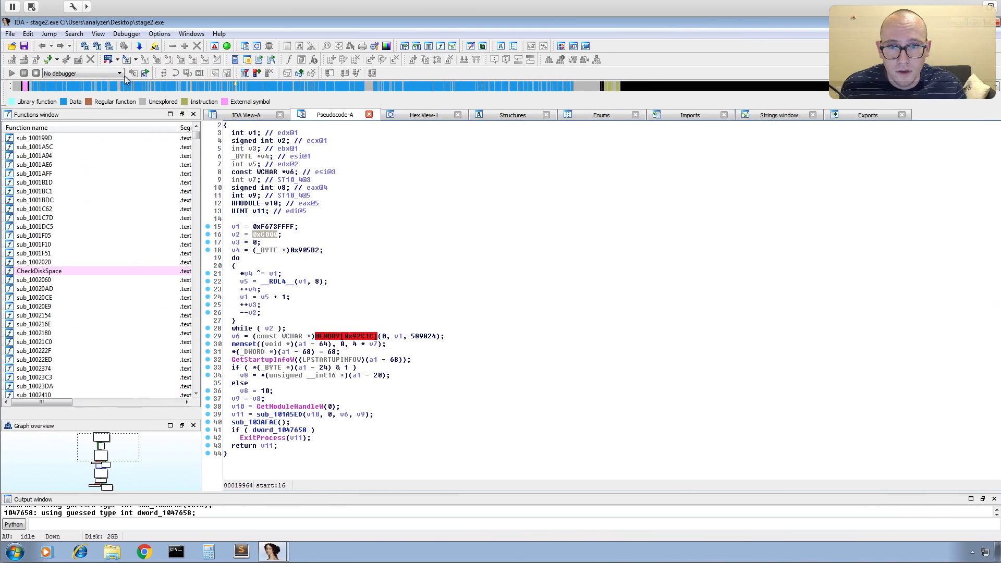
{"action": "left_click", "coordinate": [236, 226]}
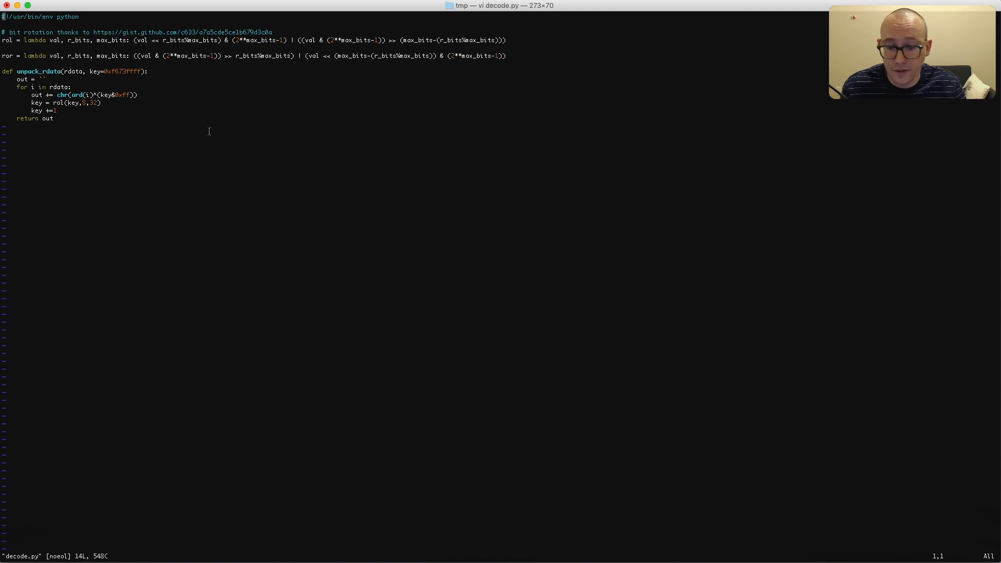
{"action": "type", "text": ":q"}
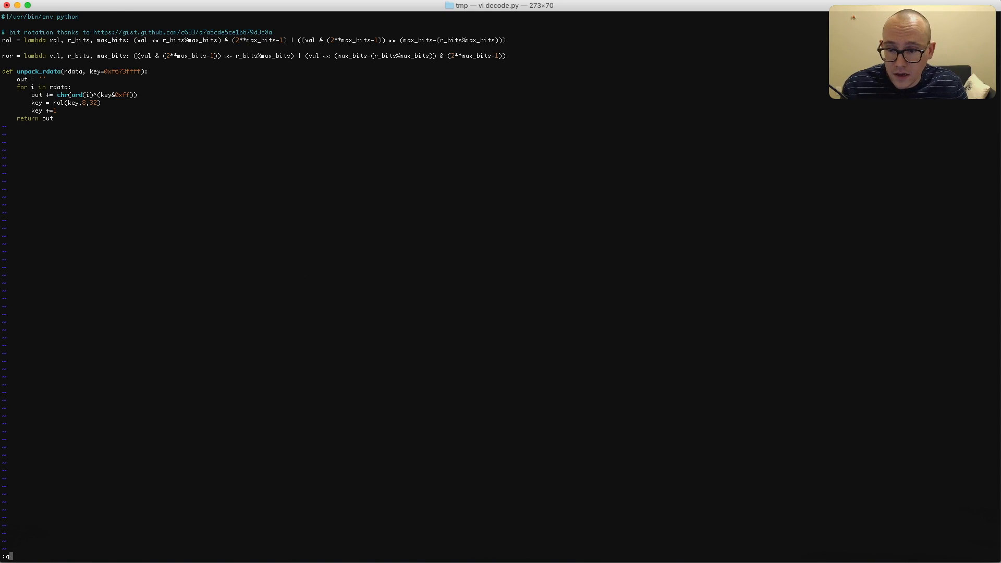
{"action": "key", "text": "Return"}
Start Python and read dump_905b2.bin in "rb" mode into the variable data
{"action": "type", "text": "python"}
{"action": "key", "text": "Return"}
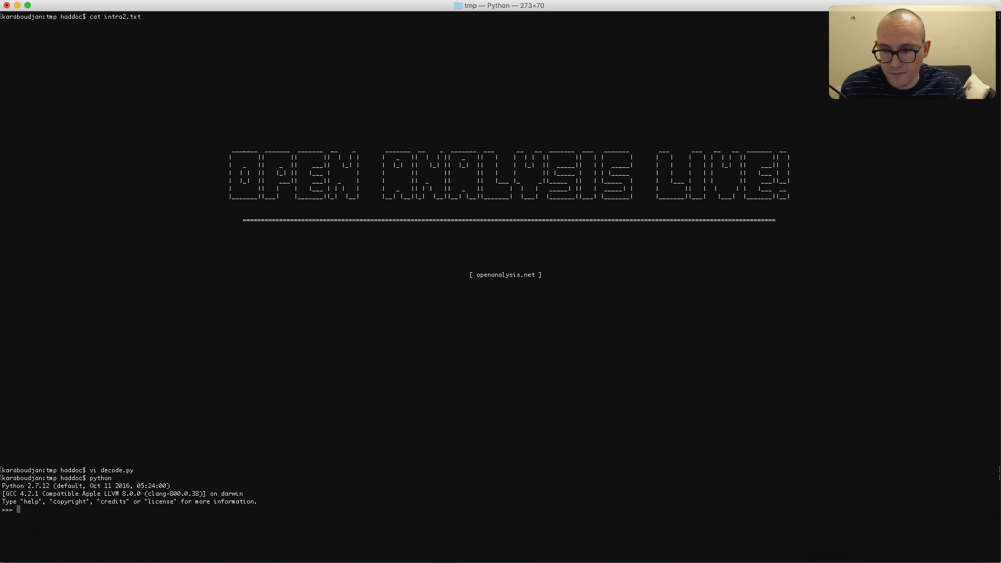
{"action": "type", "text": "with open(\""}
{"action": "type", "text": "dump_905b2.bin"}
{"action": "type", "text": "\","}
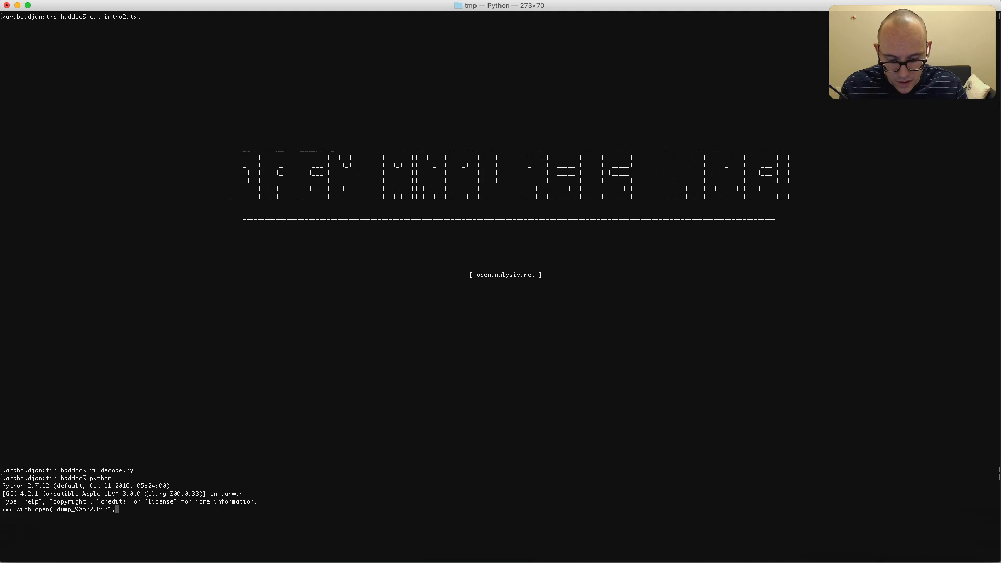
{"action": "type", "text": "\"rb\") as f"}
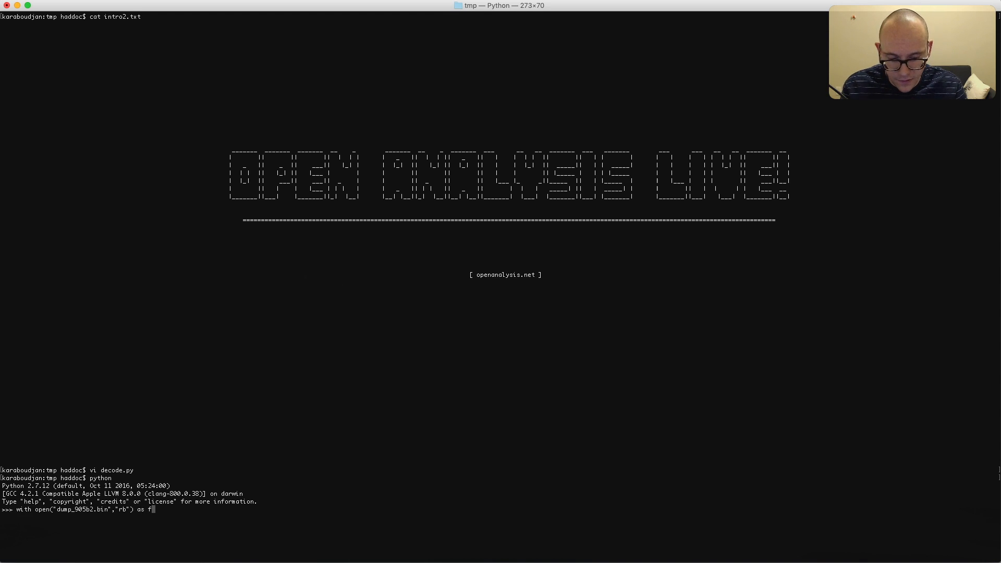
{"action": "type", "text": "p"}
{"action": "type", "text": ":"}
{"action": "key", "text": "Return"}
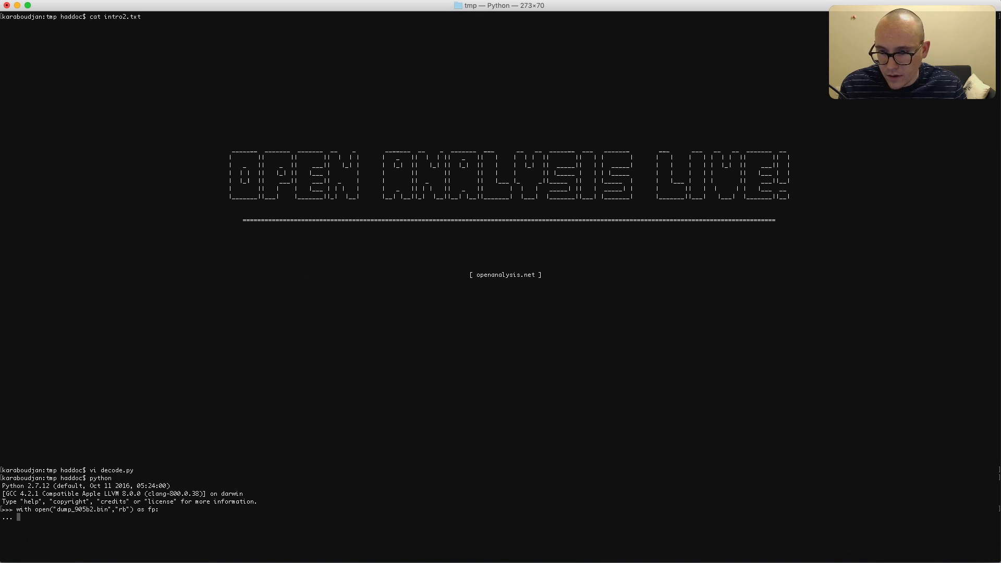
{"action": "type", "text": "data "}
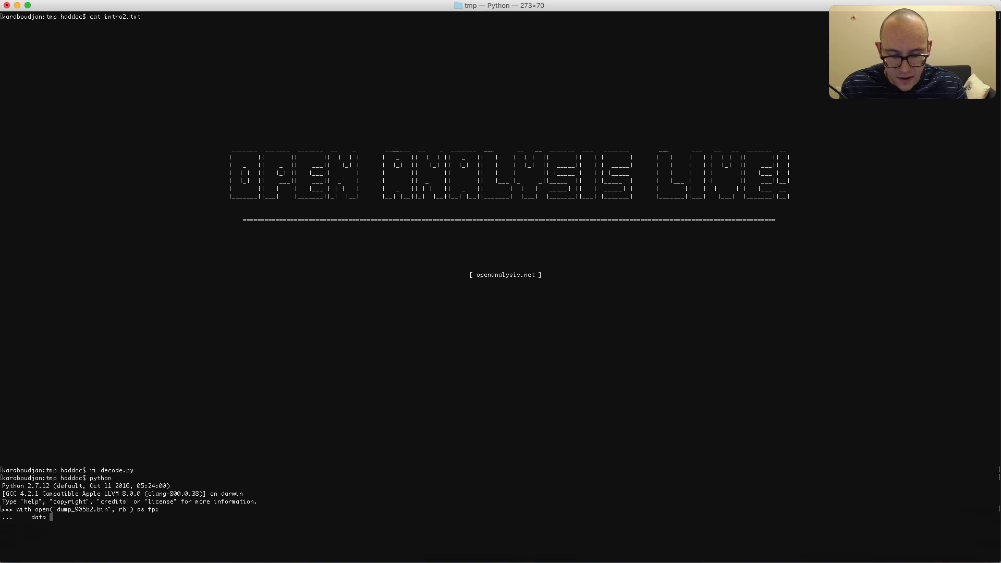
{"action": "type", "text": "= fp"}
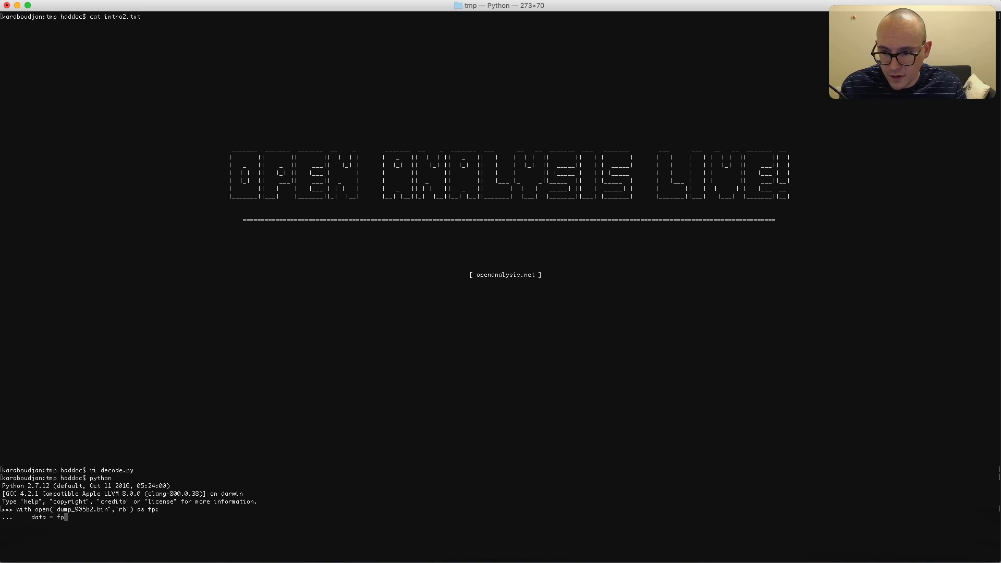
{"action": "type", "text": ".read()"}
{"action": "key", "text": "Return"}
{"action": "key", "text": "Return"}
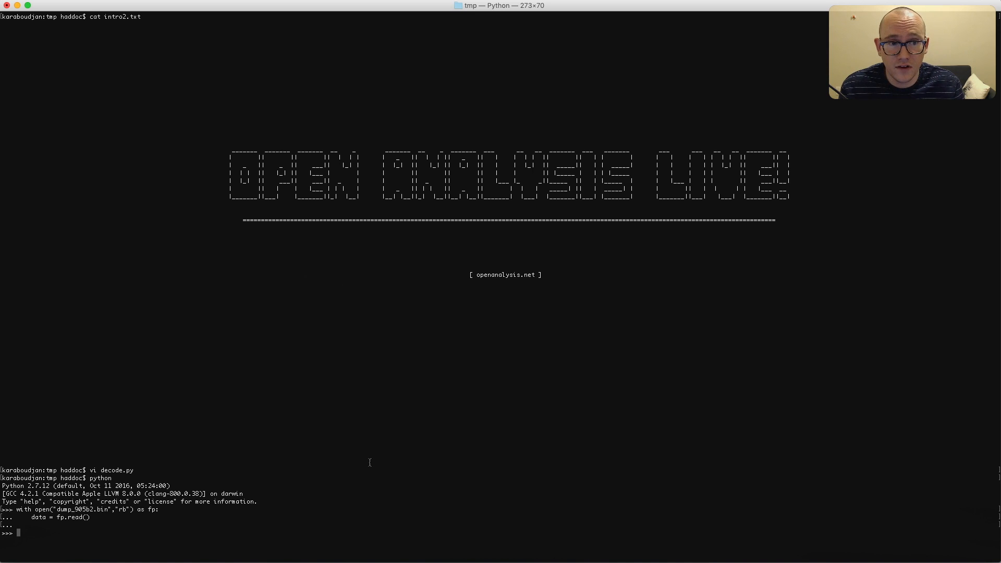
Import the decode module in the Python session
{"action": "type", "text": "imprt"}
{"action": "key", "text": "BackSpace"}
{"action": "key", "text": "BackSpace"}
{"action": "key", "text": "BackSpace"}
{"action": "type", "text": "ort decode"}
{"action": "key", "text": "Return"}
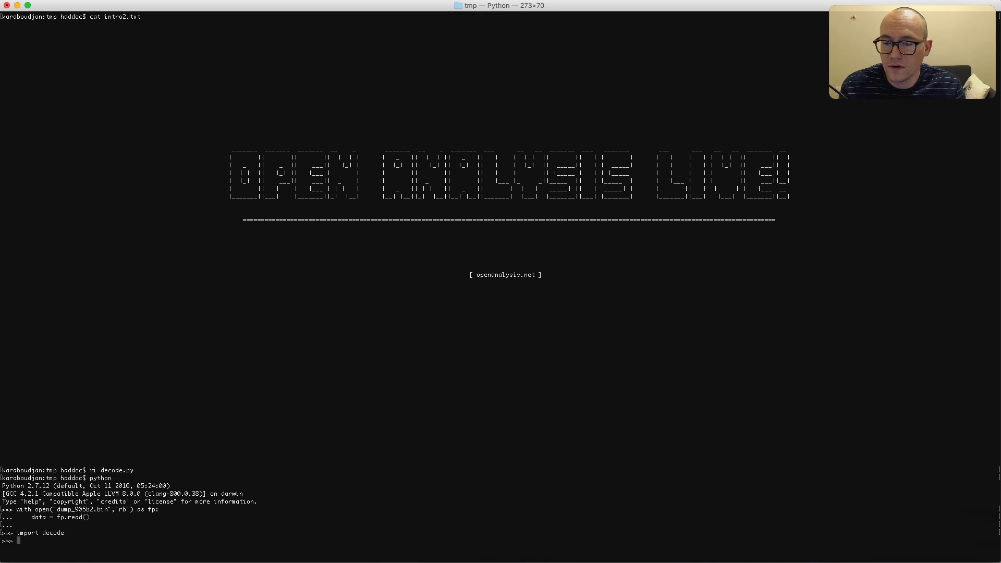
List the attributes of the imported decode module with dir(decode)
{"action": "type", "text": "decode"}
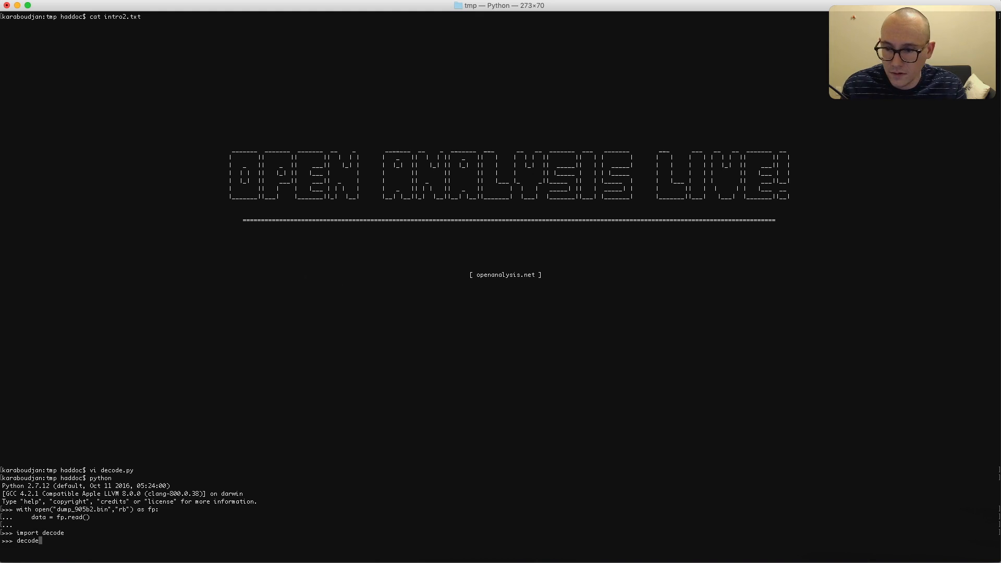
{"action": "key", "text": "BackSpace"}
{"action": "key", "text": "BackSpace"}
{"action": "key", "text": "BackSpace"}
{"action": "key", "text": "BackSpace"}
{"action": "key", "text": "BackSpace"}
{"action": "key", "text": "BackSpace"}
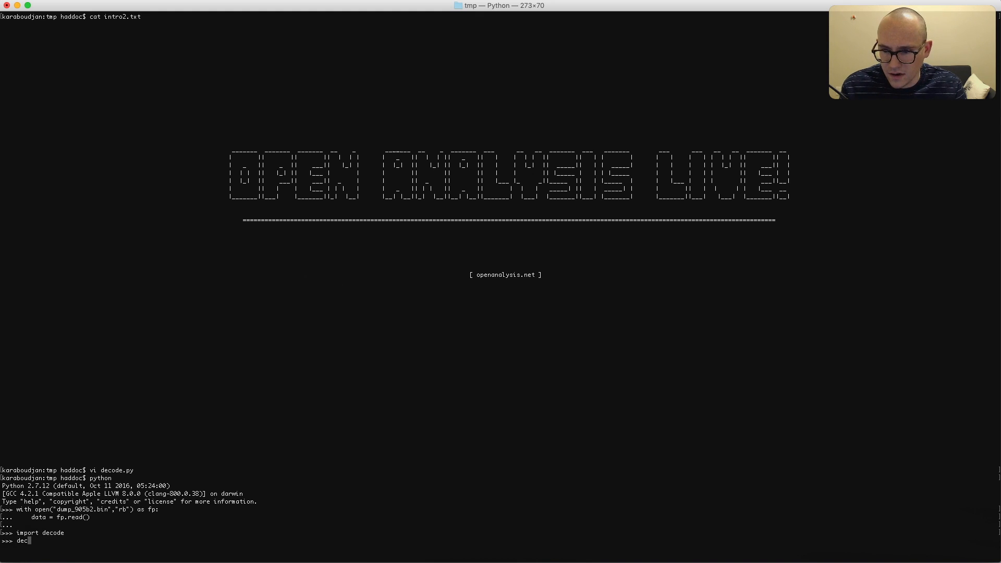
{"action": "type", "text": "dir("}
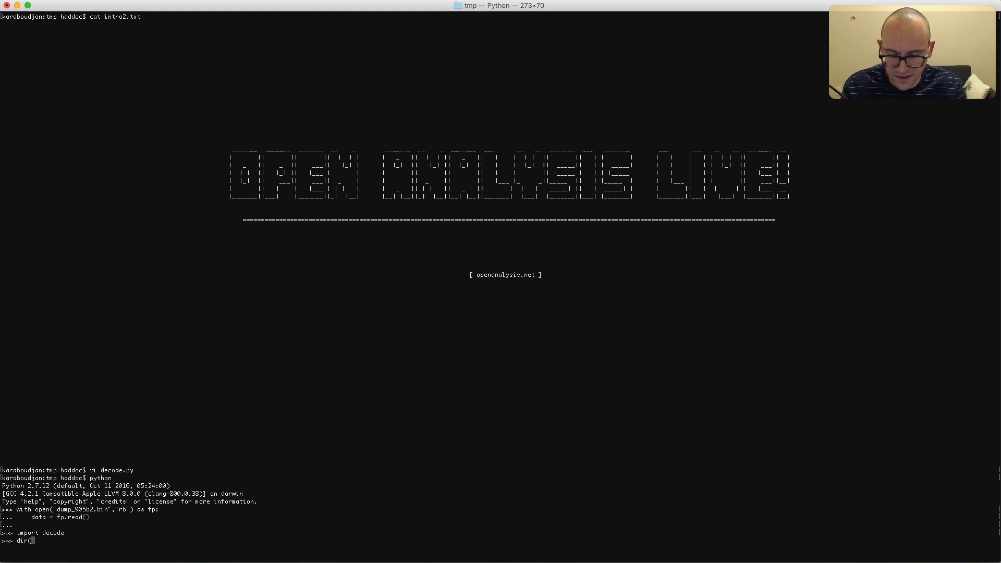
{"action": "type", "text": "decode)"}
{"action": "key", "text": "Return"}
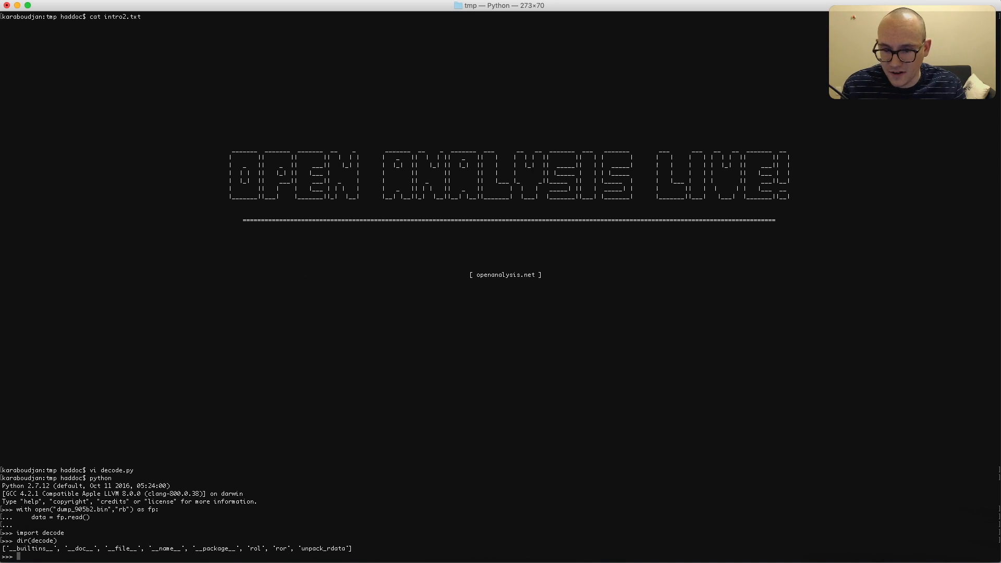
Decode data with decode.unpack_rdata and store the result in the variable pe_file
{"action": "type", "text": "de"}
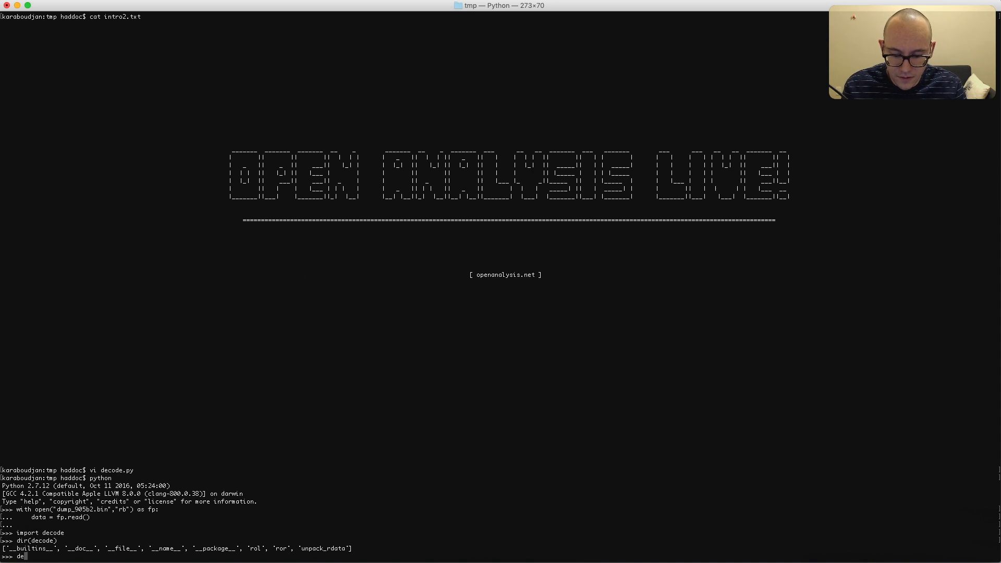
{"action": "type", "text": "code."}
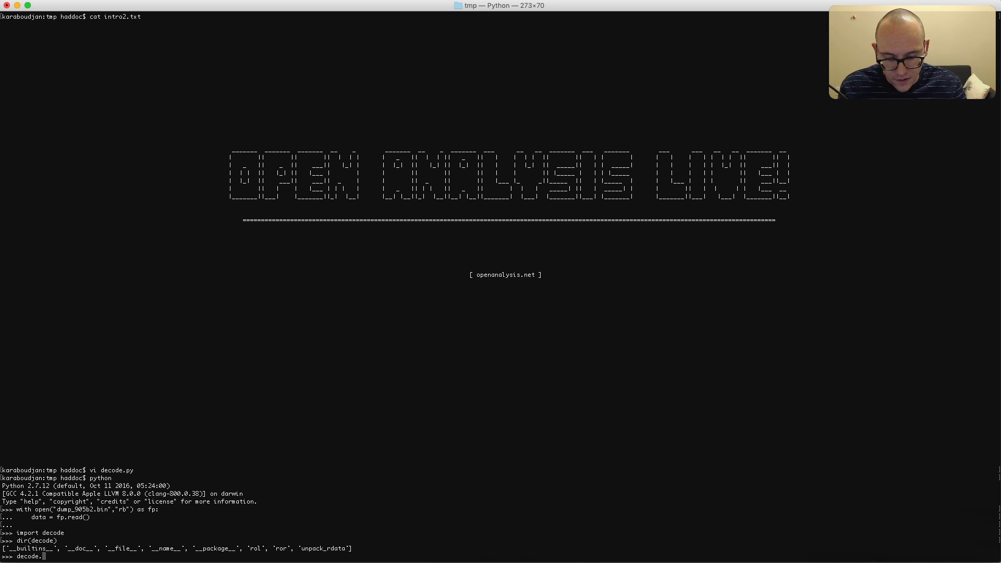
{"action": "type", "text": "unpack_"}
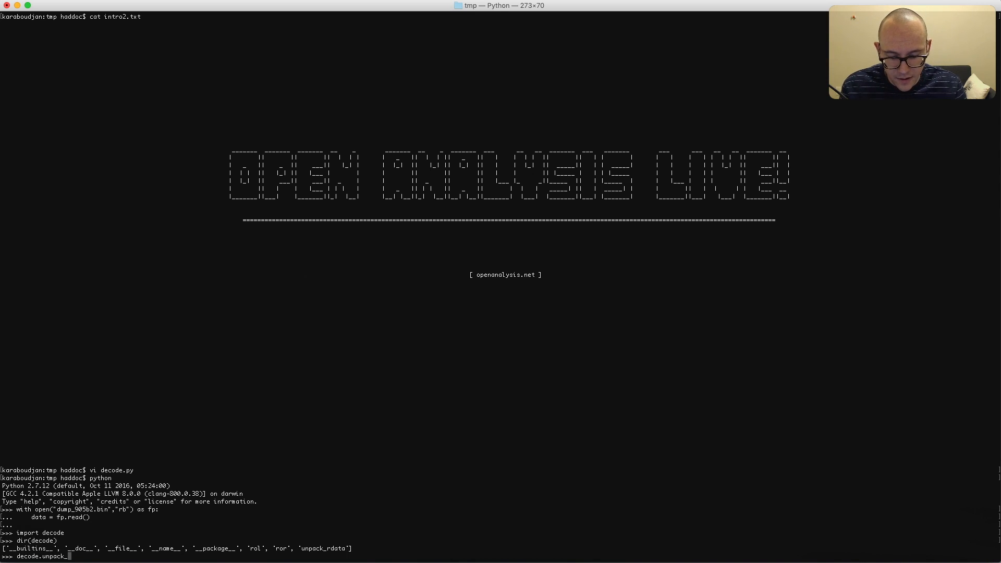
{"action": "type", "text": "rdata("}
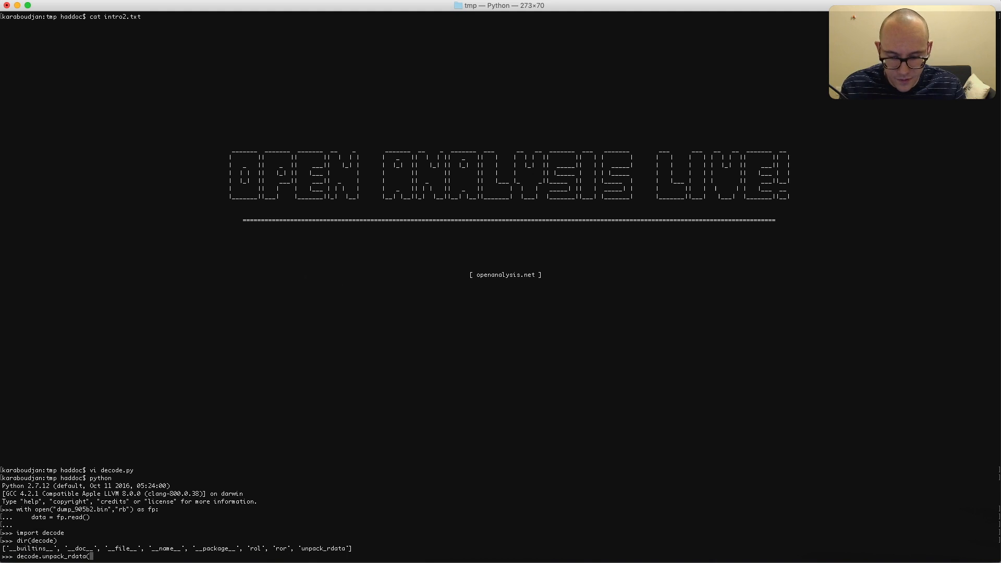
{"action": "type", "text": "data)"}
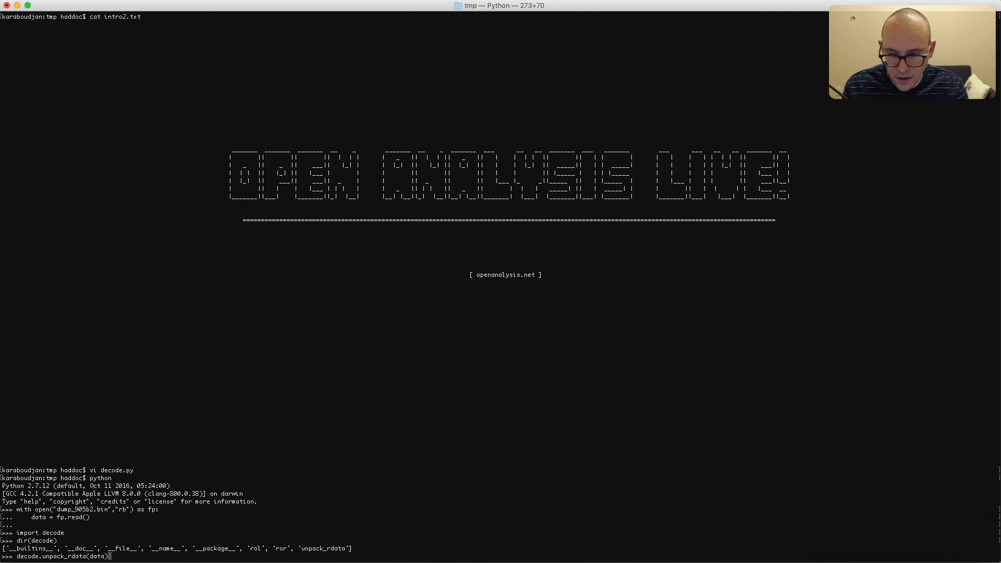
{"action": "key", "text": "ctrl+a"}
{"action": "type", "text": "pe_file "}
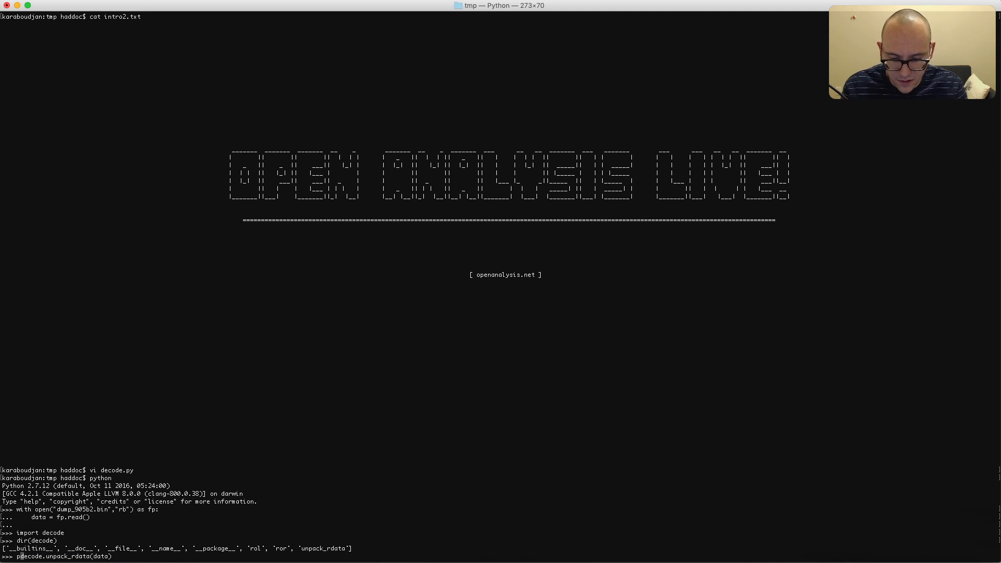
{"action": "type", "text": "="}
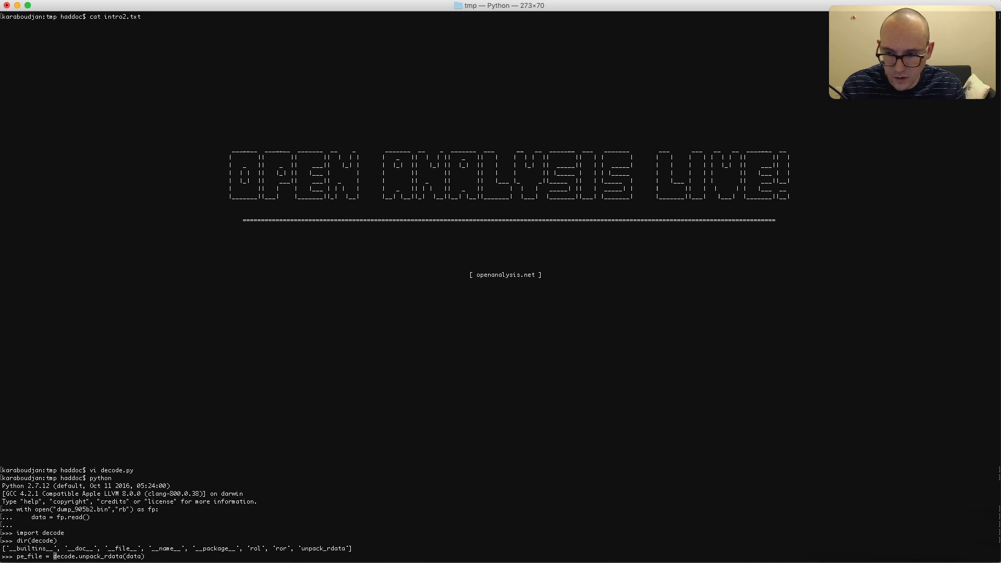
{"action": "key", "text": "Return"}
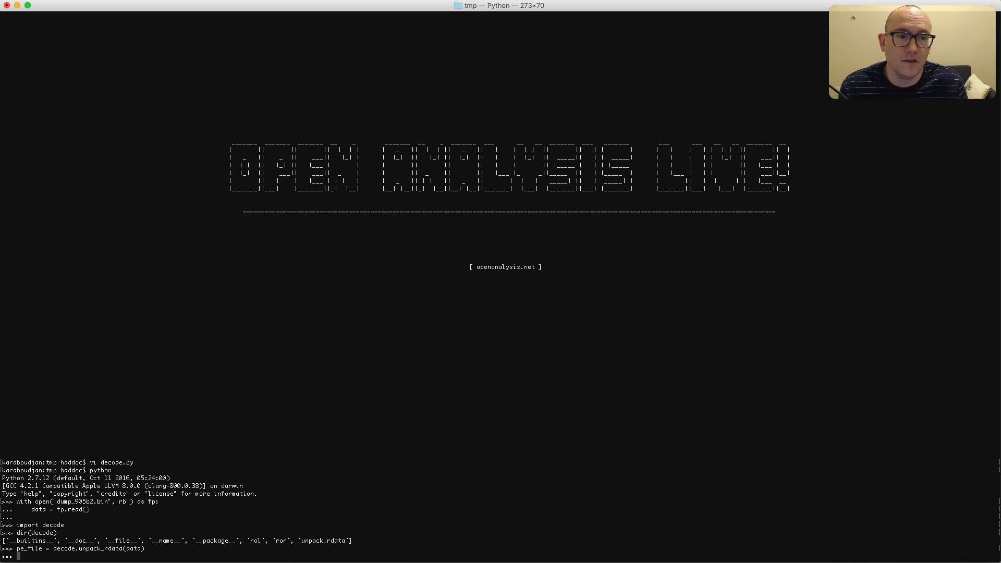
Display the first 100 bytes of pe_file in the Python session
{"action": "type", "text": "pe"}
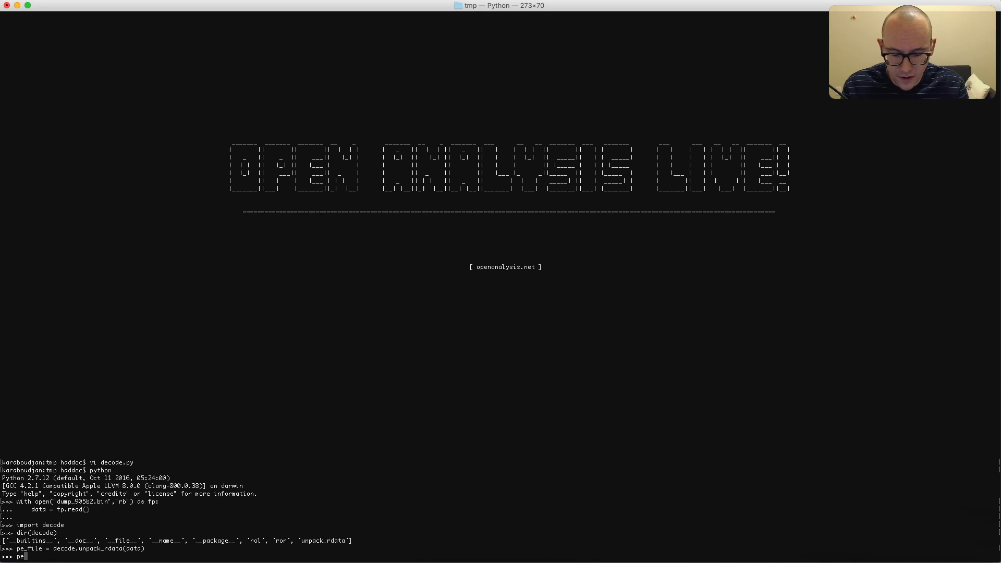
{"action": "type", "text": "_file"}
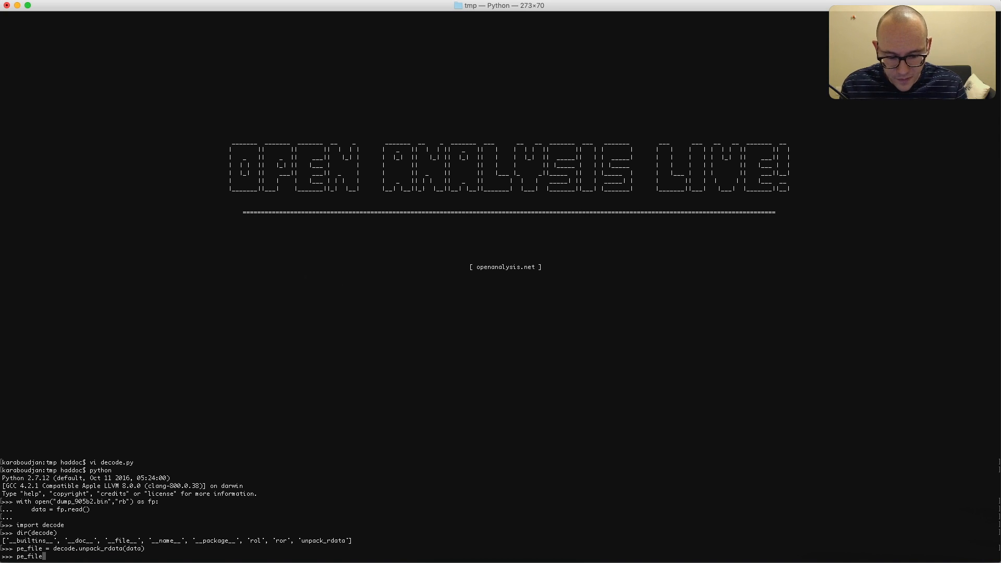
{"action": "type", "text": "[:10"}
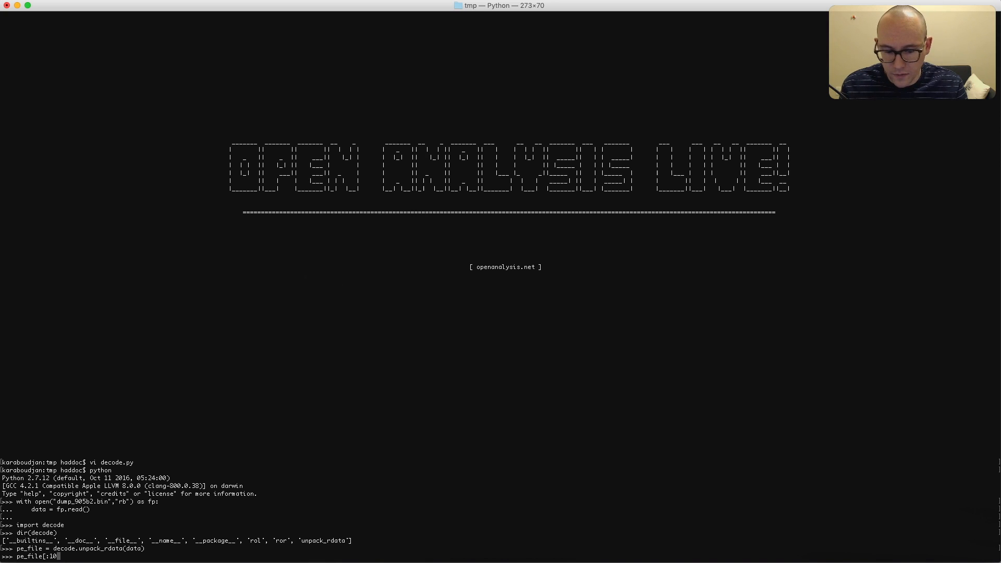
{"action": "type", "text": "0]"}
{"action": "key", "text": "Return"}
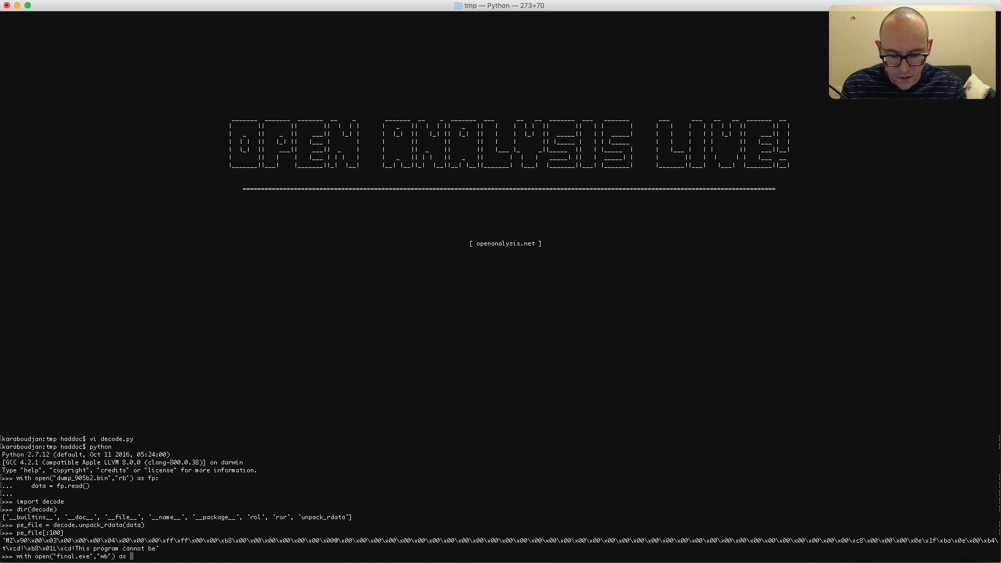
Write pe_file to a new file final.exe opened in "wb" mode as fp
{"action": "key", "text": "Return"}
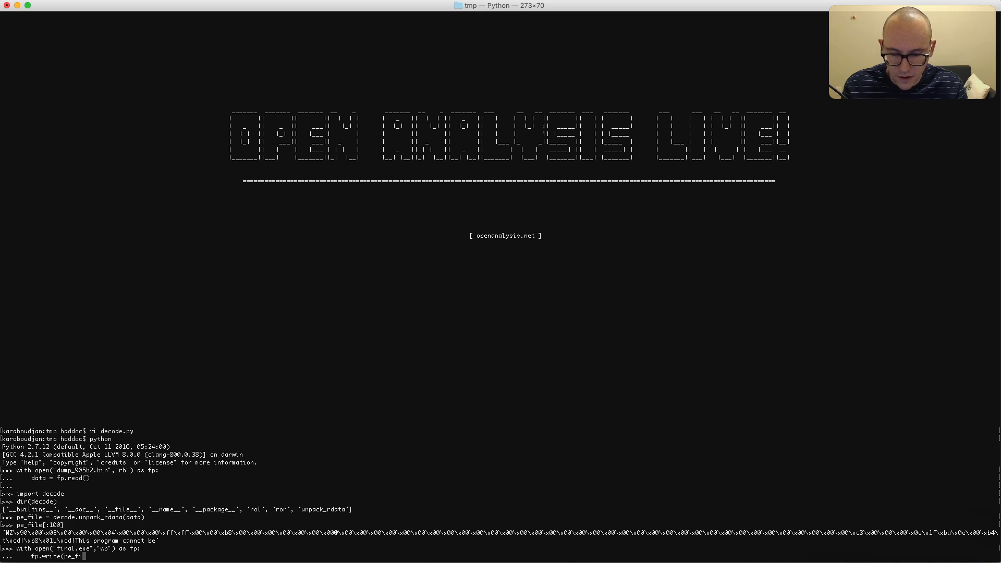
{"action": "key", "text": "Return"}
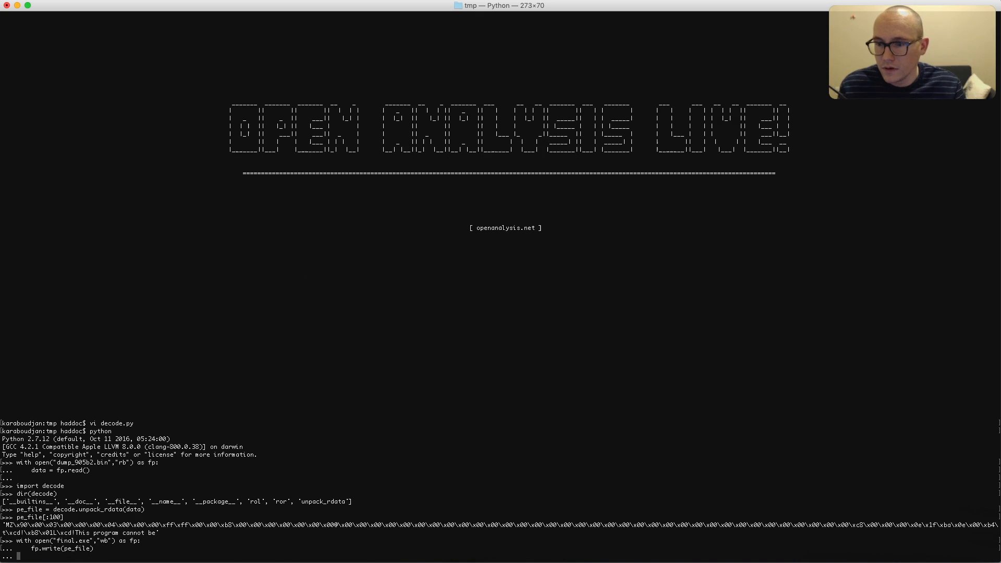
{"action": "key", "text": "Return"}
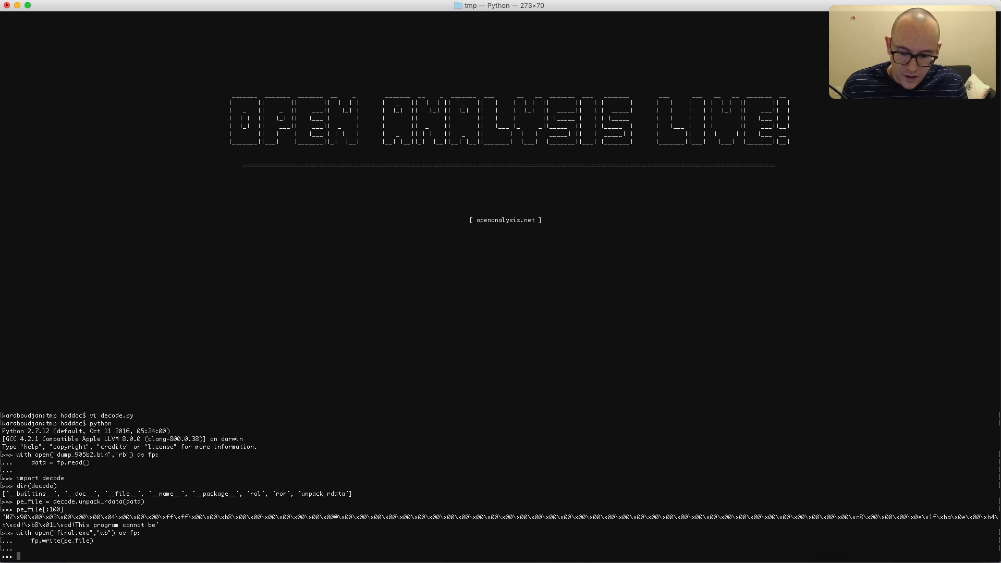
Switch to the Windows virtual machine and copy final.exe from the shared tmp folder to the desktop, closing the folder window
{"action": "key", "text": "ctrl+Left"}
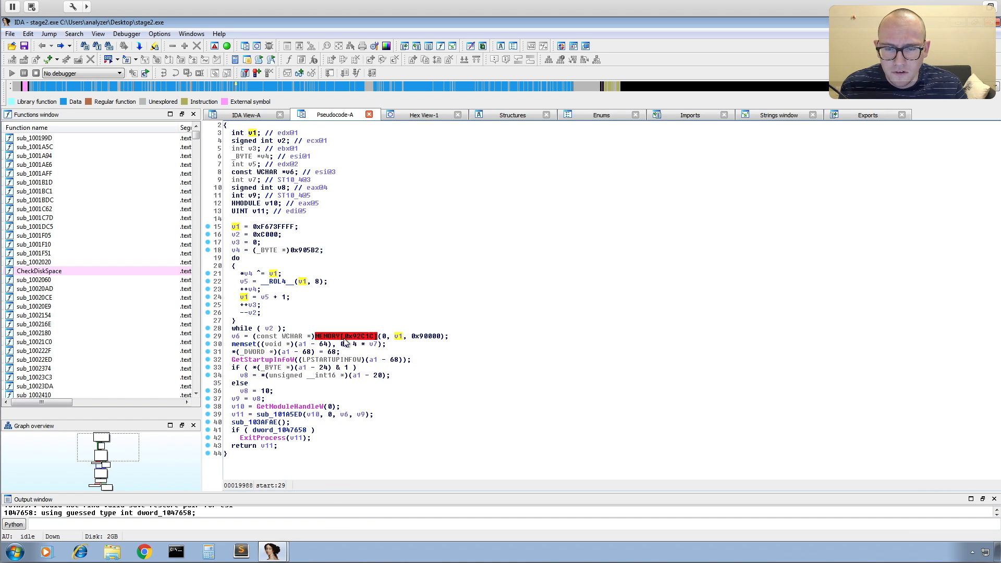
{"action": "mouse_move", "coordinate": [362, 341]}
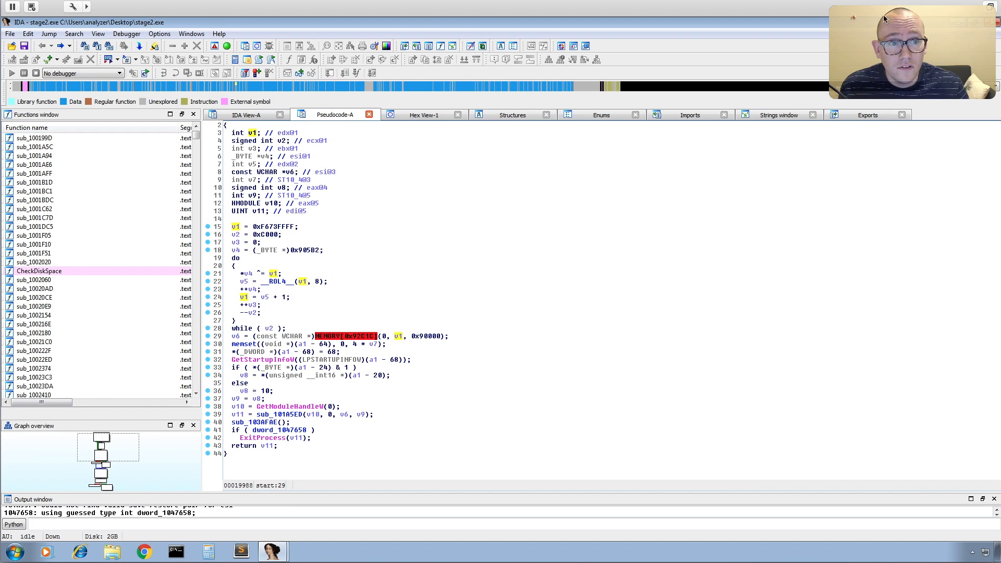
{"action": "left_click", "coordinate": [954, 23]}
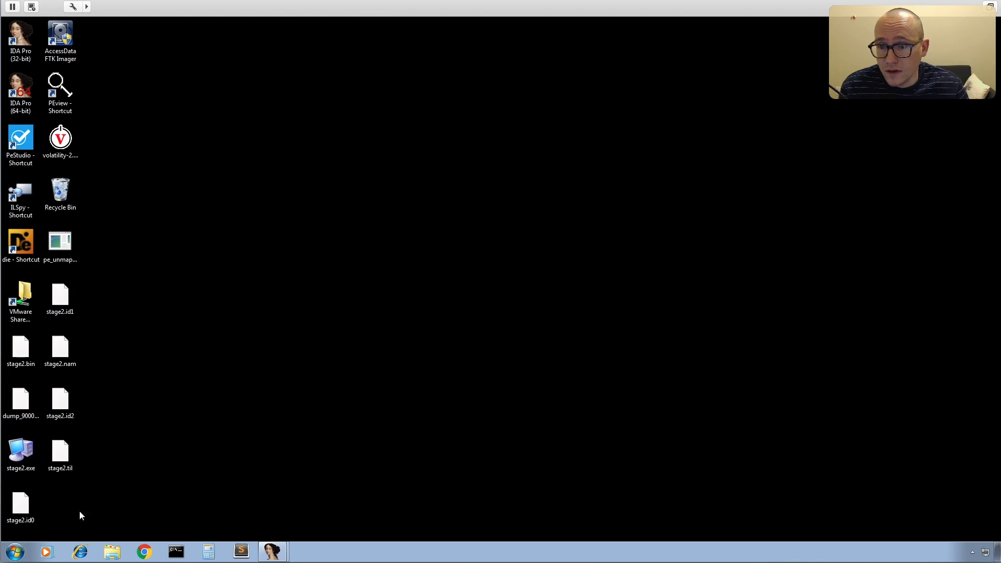
{"action": "left_click", "coordinate": [109, 552]}
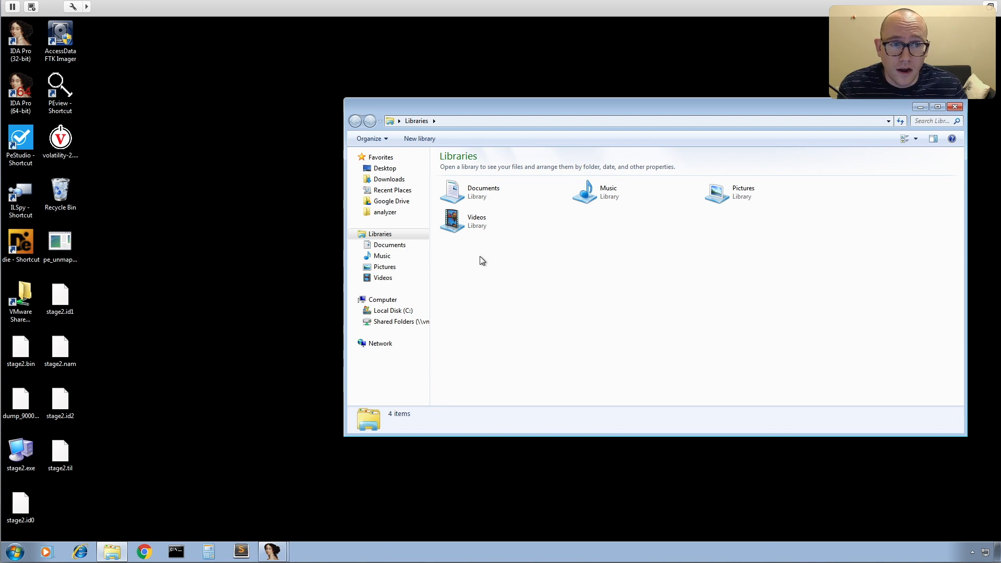
{"action": "left_click", "coordinate": [391, 325]}
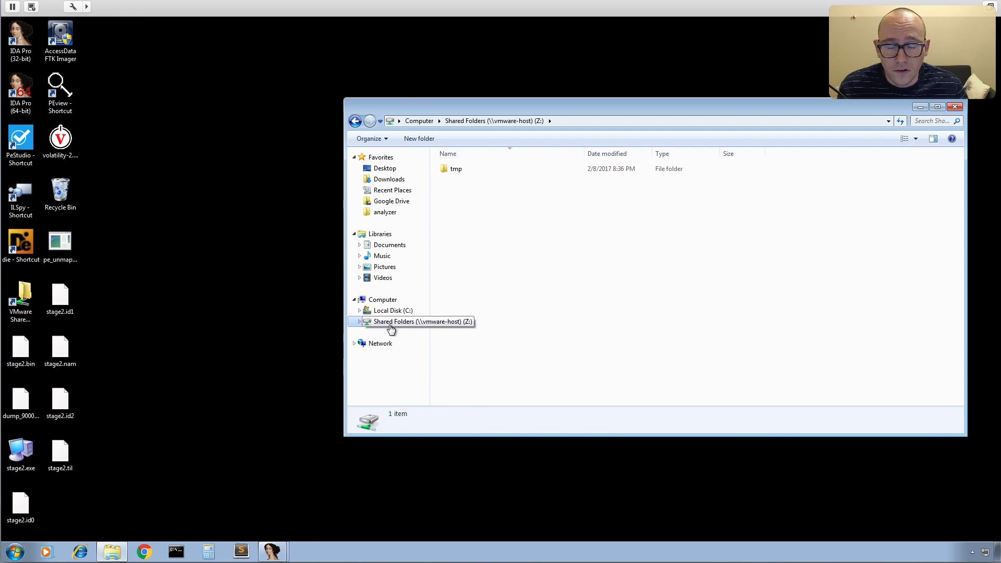
{"action": "double_click", "coordinate": [455, 170]}
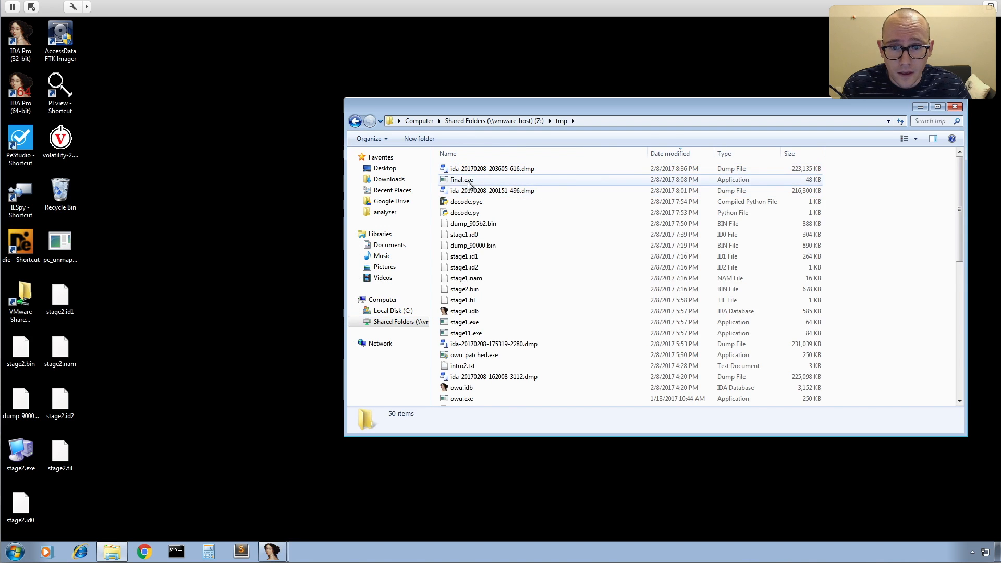
{"action": "left_click_drag", "start_coordinate": [468, 184], "coordinate": [296, 180]}
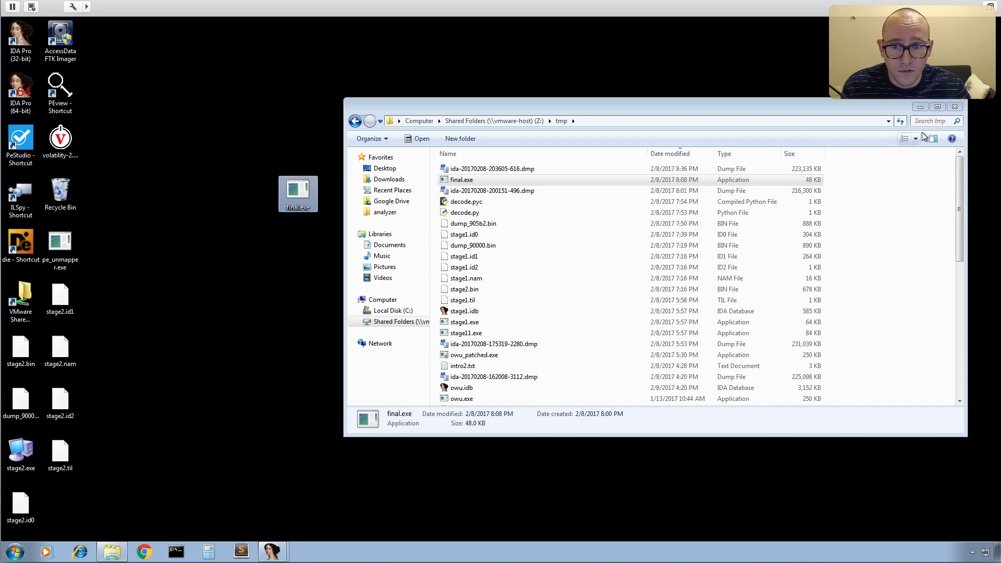
{"action": "left_click", "coordinate": [955, 107]}
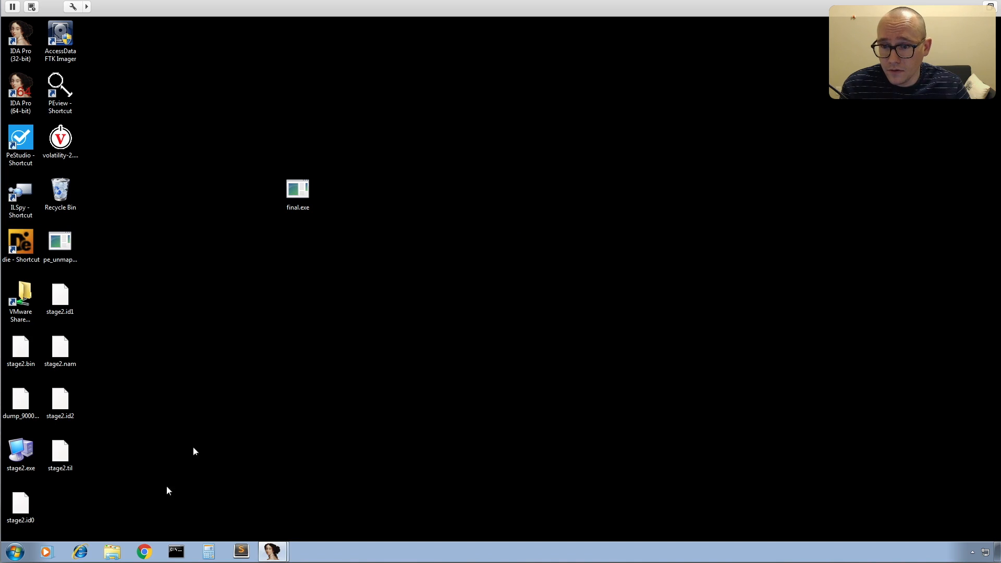
Open a Command Prompt and change to the Desktop directory
{"action": "left_click", "coordinate": [176, 551]}
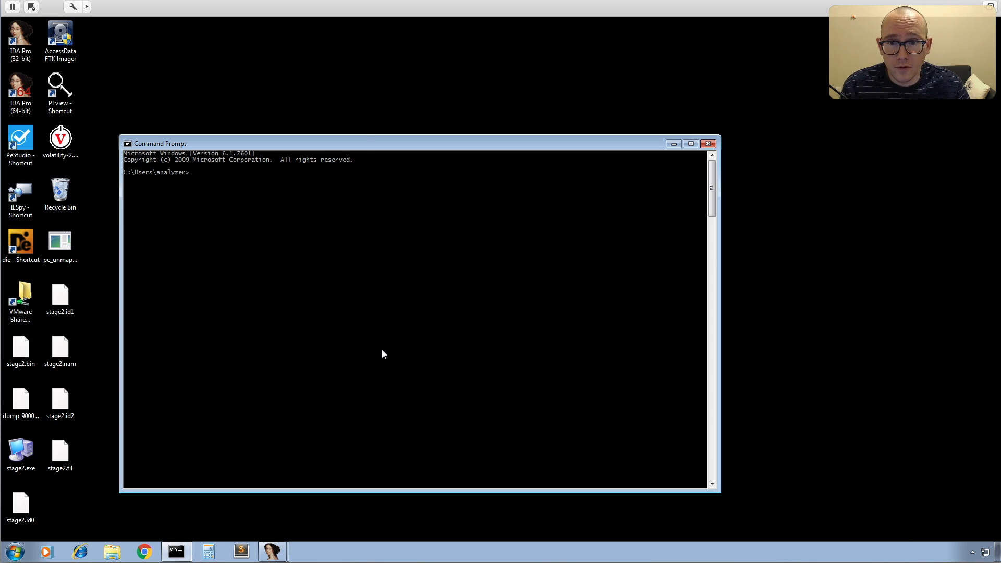
{"action": "left_click_drag", "start_coordinate": [390, 144], "coordinate": [494, 136]}
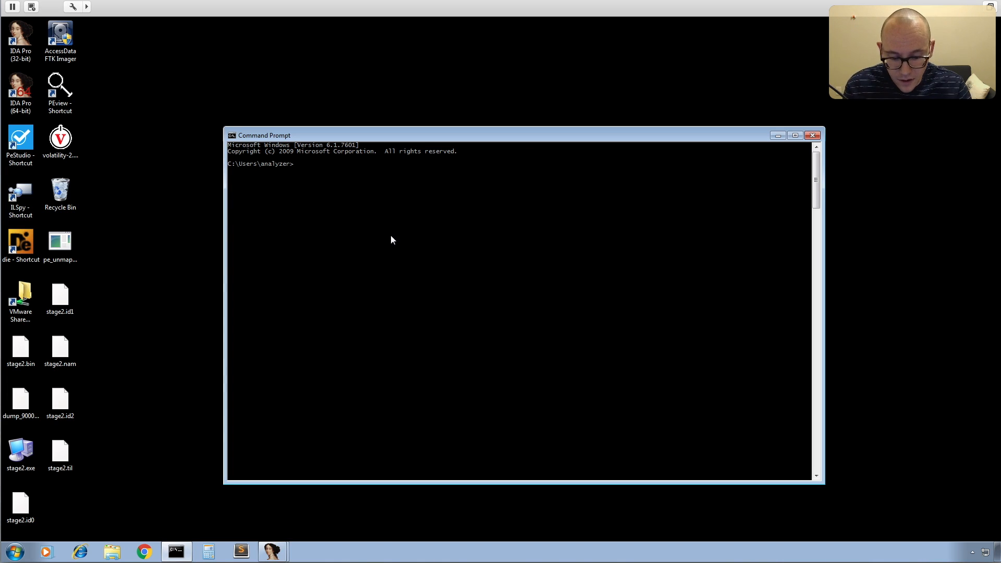
{"action": "type", "text": "de Desktop"}
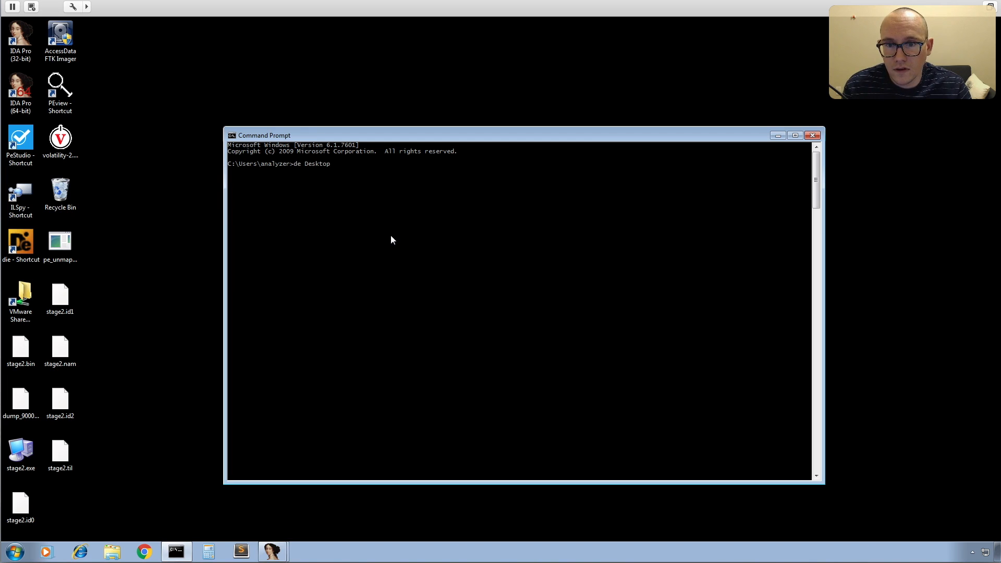
{"action": "key", "text": "BackSpace"}
{"action": "key", "text": "BackSpace"}
{"action": "key", "text": "BackSpace"}
{"action": "key", "text": "BackSpace"}
{"action": "key", "text": "BackSpace"}
{"action": "key", "text": "BackSpace"}
{"action": "key", "text": "BackSpace"}
{"action": "key", "text": "BackSpace"}
{"action": "key", "text": "BackSpace"}
{"action": "key", "text": "BackSpace"}
{"action": "key", "text": "BackSpace"}
{"action": "type", "text": "cd d"}
{"action": "key", "text": "Tab"}
{"action": "key", "text": "Return"}
Enter a pe_unmapper.exe command for final.exe with load base 0x905B2, copied from the v4 assignment in the stage2.exe pseudocode in IDA
{"action": "type", "text": "pe"}
{"action": "key", "text": "Tab"}
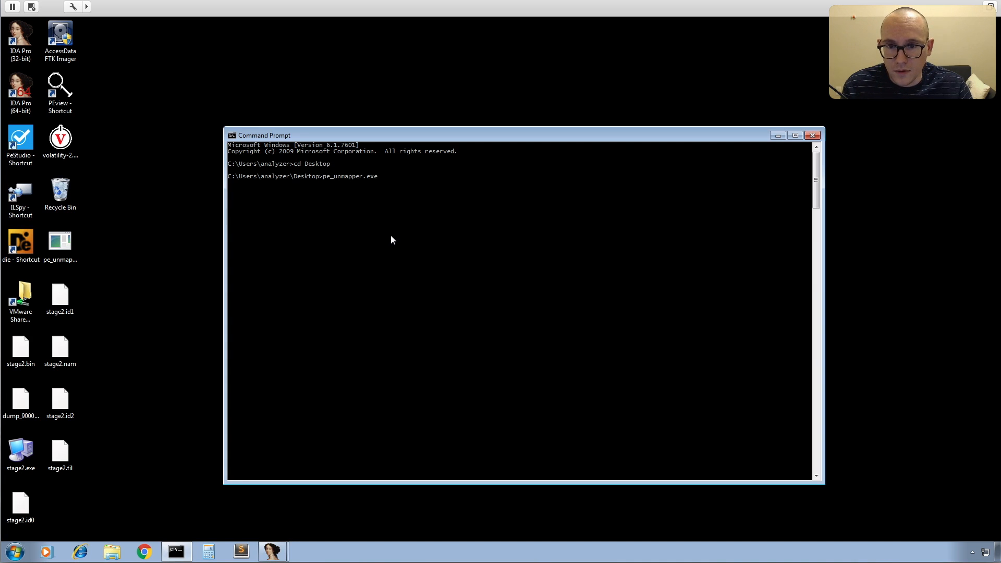
{"action": "type", "text": "final.exe 0x"}
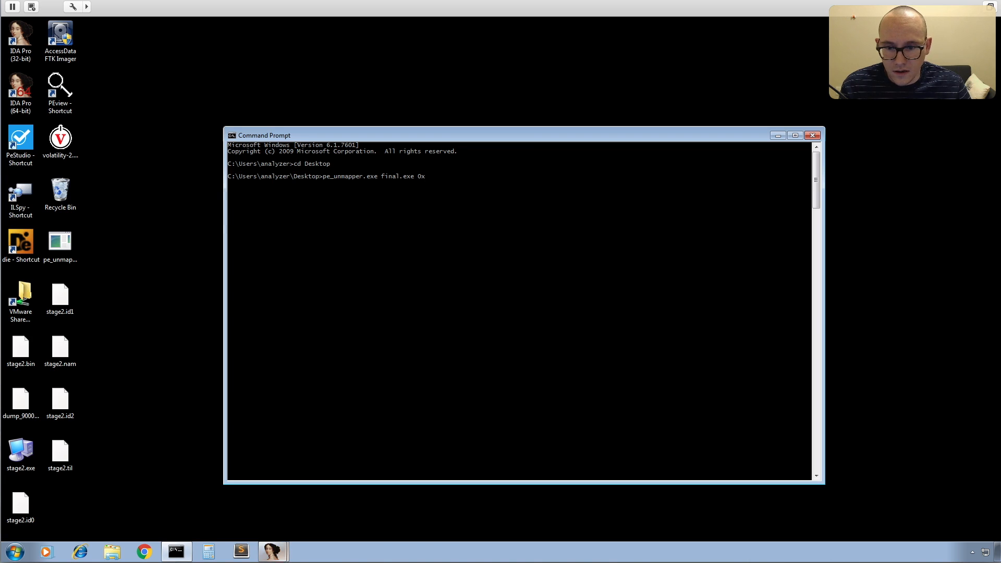
{"action": "mouse_move", "coordinate": [280, 560]}
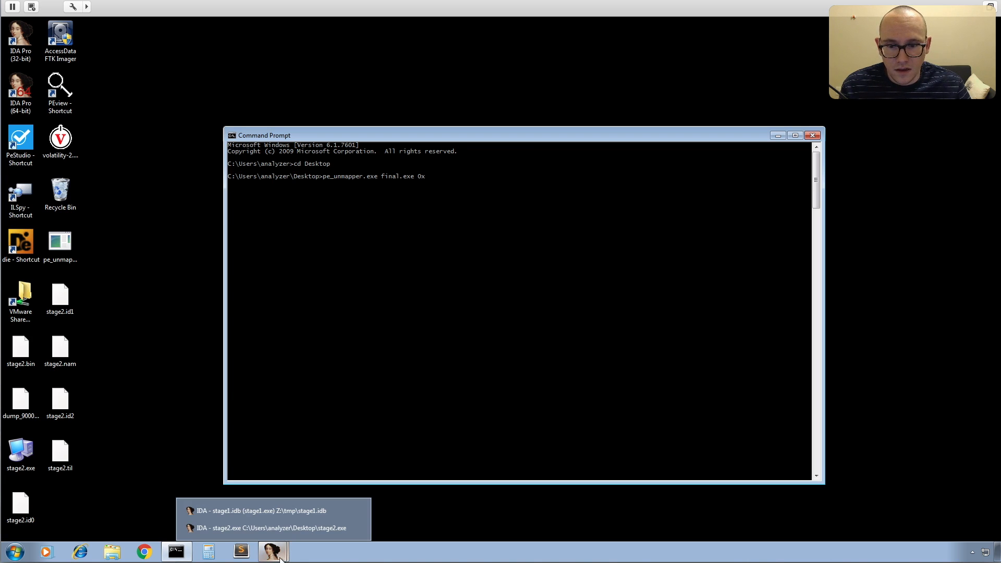
{"action": "left_click", "coordinate": [292, 527]}
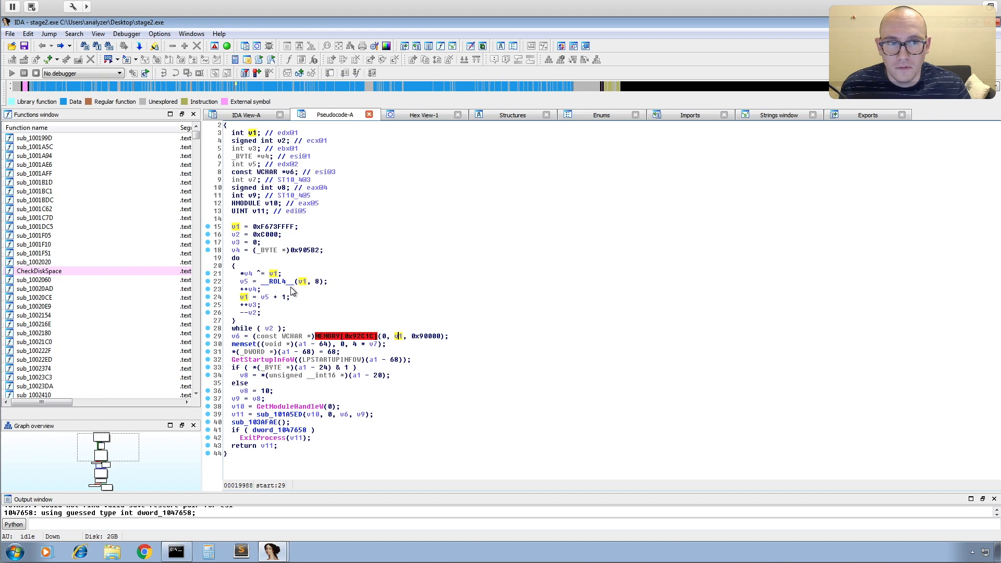
{"action": "left_click", "coordinate": [315, 251]}
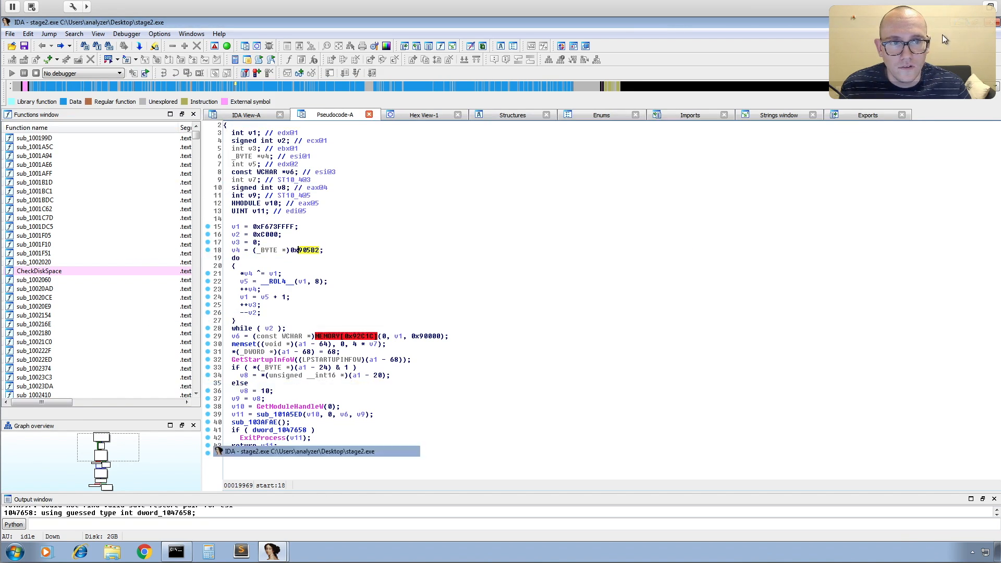
{"action": "left_click", "coordinate": [959, 23]}
{"action": "right_click", "coordinate": [539, 251]}
{"action": "left_click", "coordinate": [553, 277]}
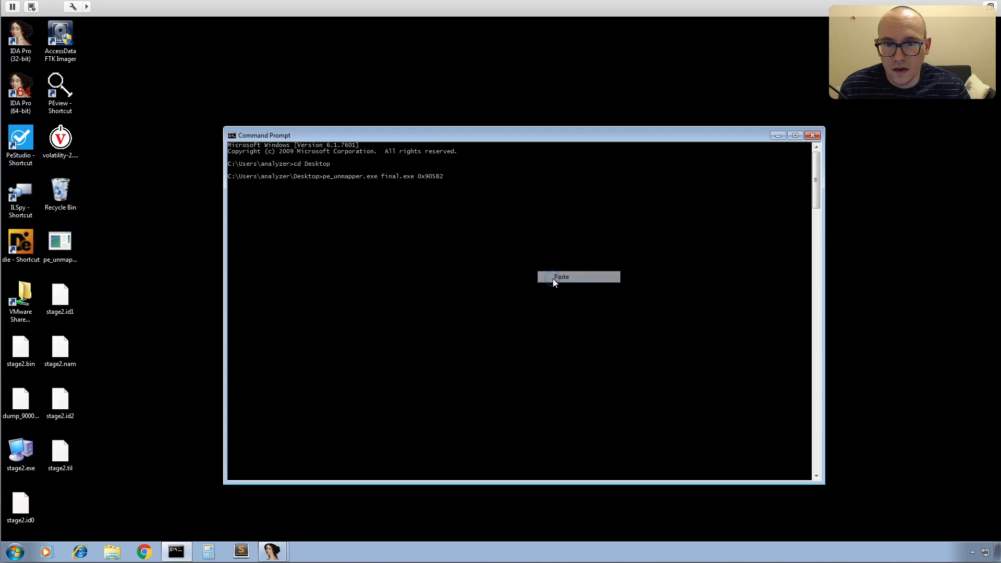
Name the output file final_unmapped.exe, run the unmapping command and close the Command Prompt
{"action": "type", "text": "fin"}
{"action": "type", "text": "al_"}
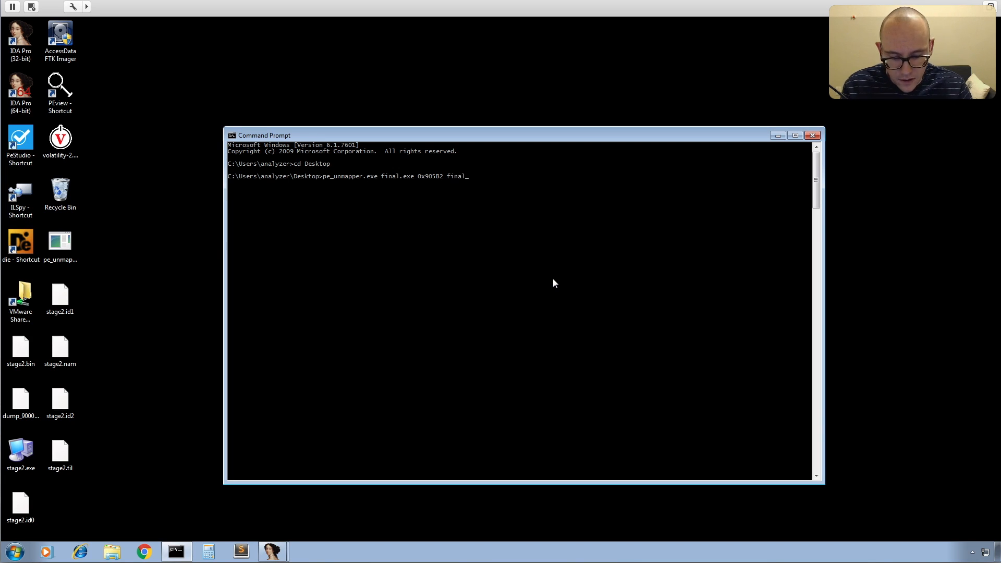
{"action": "type", "text": "unmapped"}
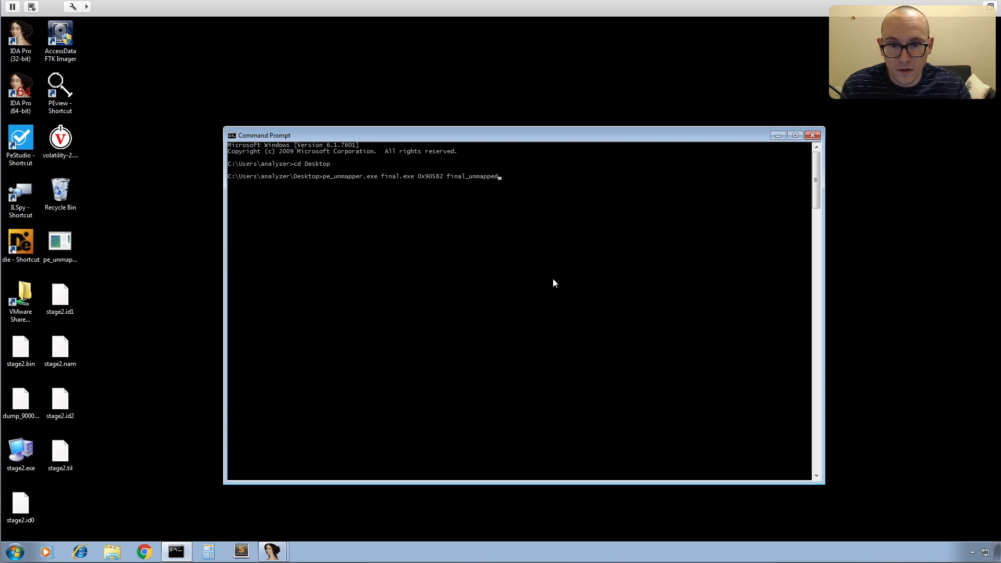
{"action": "type", "text": ".exe"}
{"action": "key", "text": "Return"}
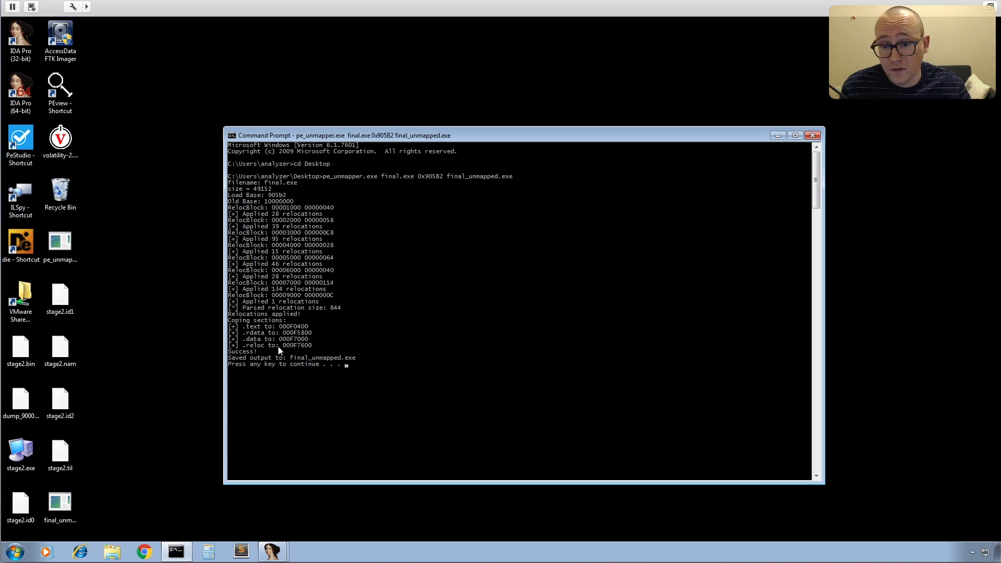
{"action": "left_click", "coordinate": [812, 136]}
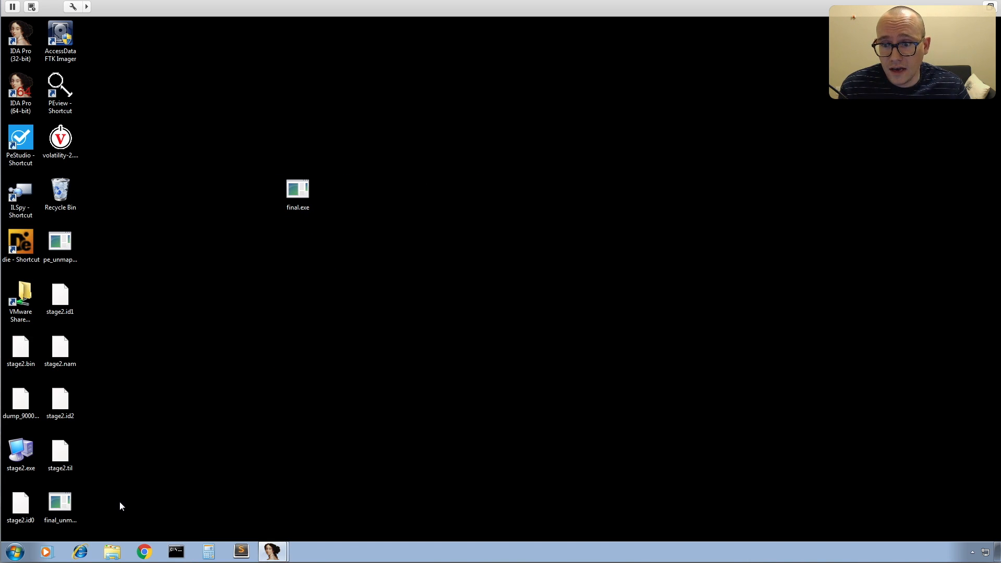
Start another IDA instance and load final_unmapped.exe from the desktop as a new disassembly
{"action": "left_click", "coordinate": [268, 548]}
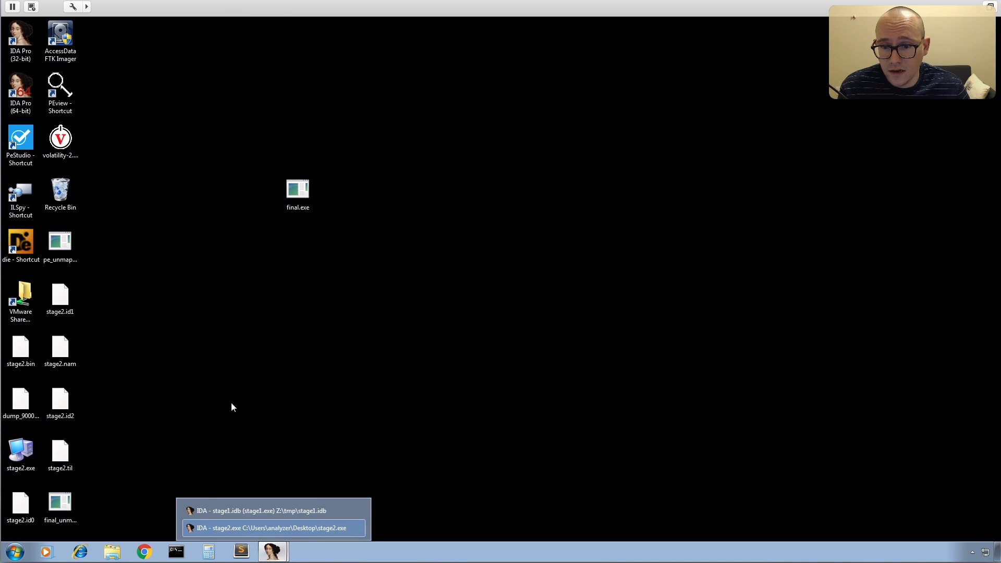
{"action": "left_click", "coordinate": [276, 556]}
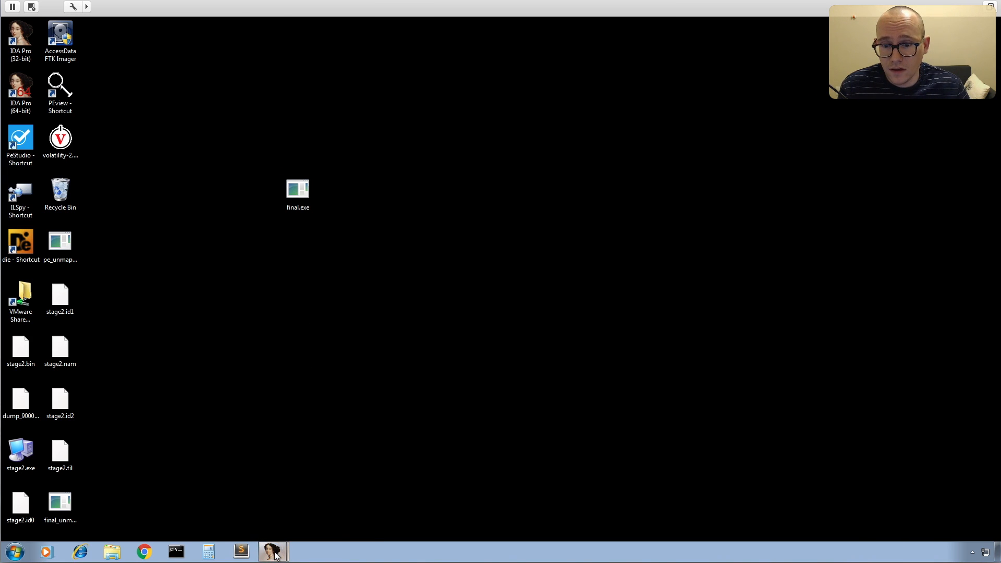
{"action": "right_click", "coordinate": [275, 556]}
{"action": "left_click", "coordinate": [265, 509]}
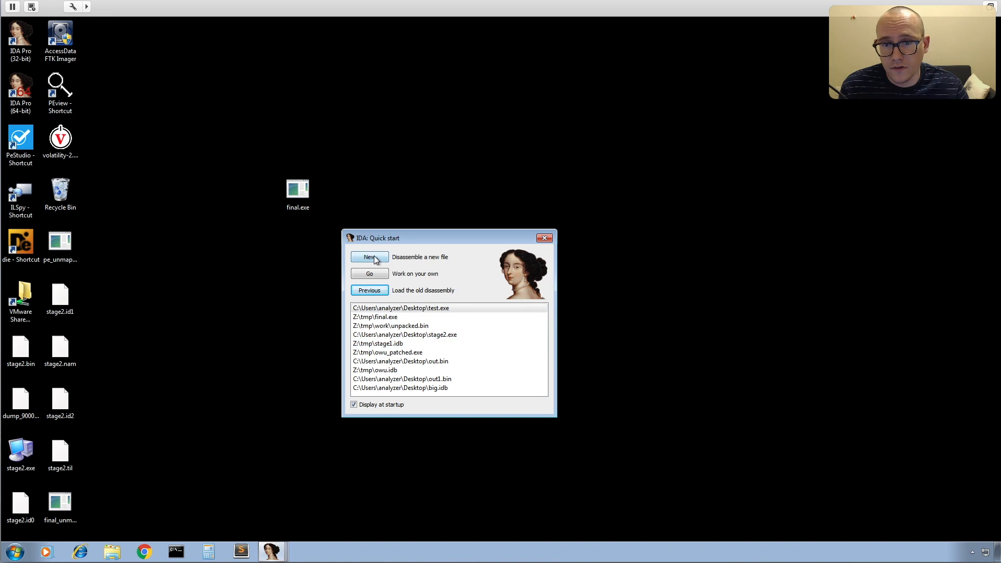
{"action": "left_click", "coordinate": [374, 255]}
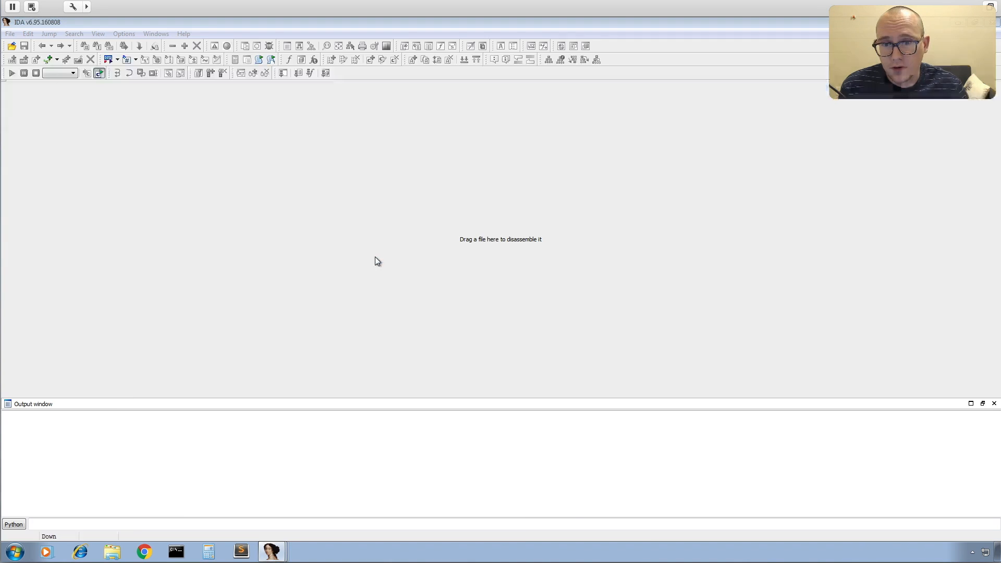
{"action": "left_click", "coordinate": [262, 197]}
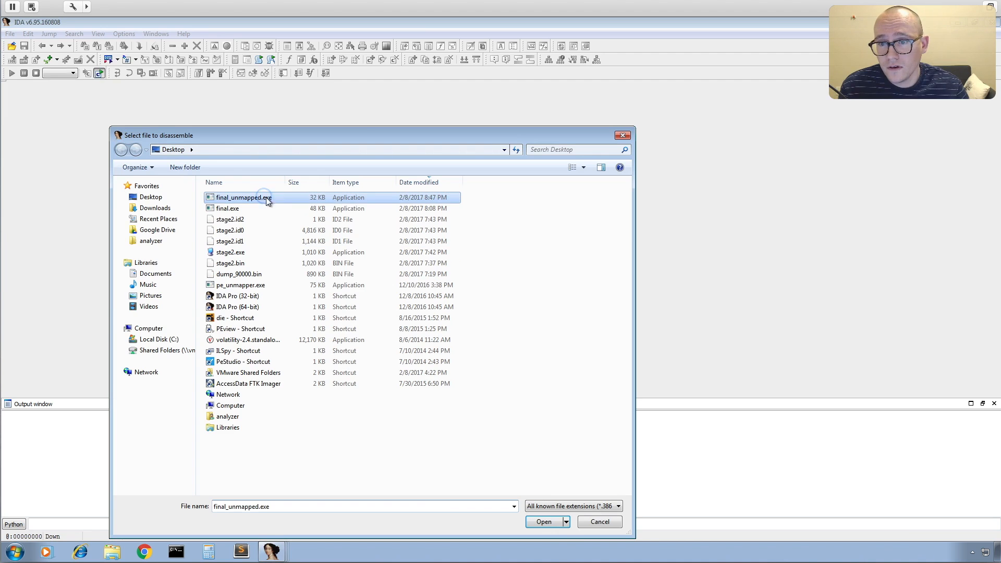
{"action": "left_click", "coordinate": [544, 521]}
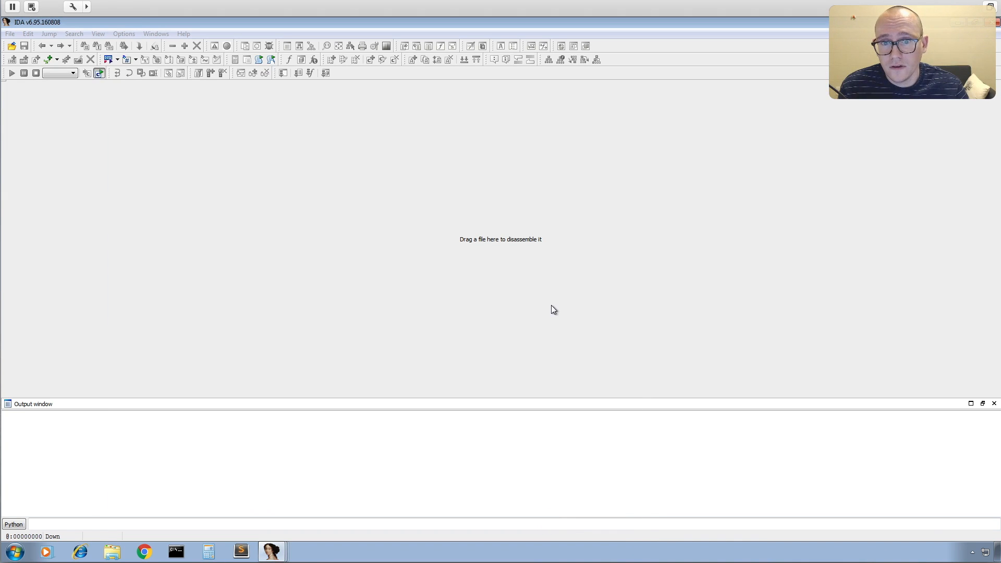
{"action": "left_click", "coordinate": [464, 404]}
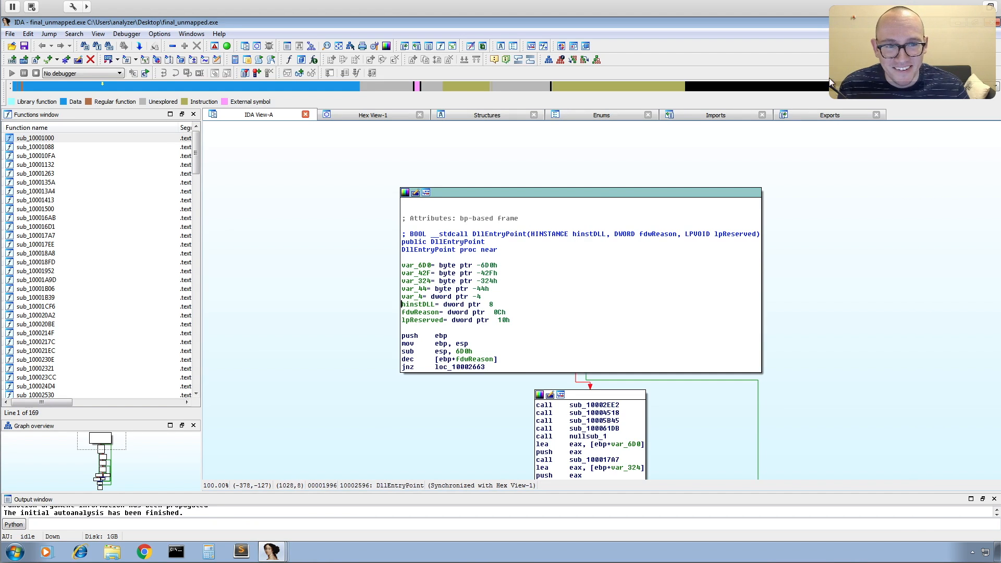
Look through the exports and imports of final_unmapped.exe
{"action": "left_click", "coordinate": [830, 116]}
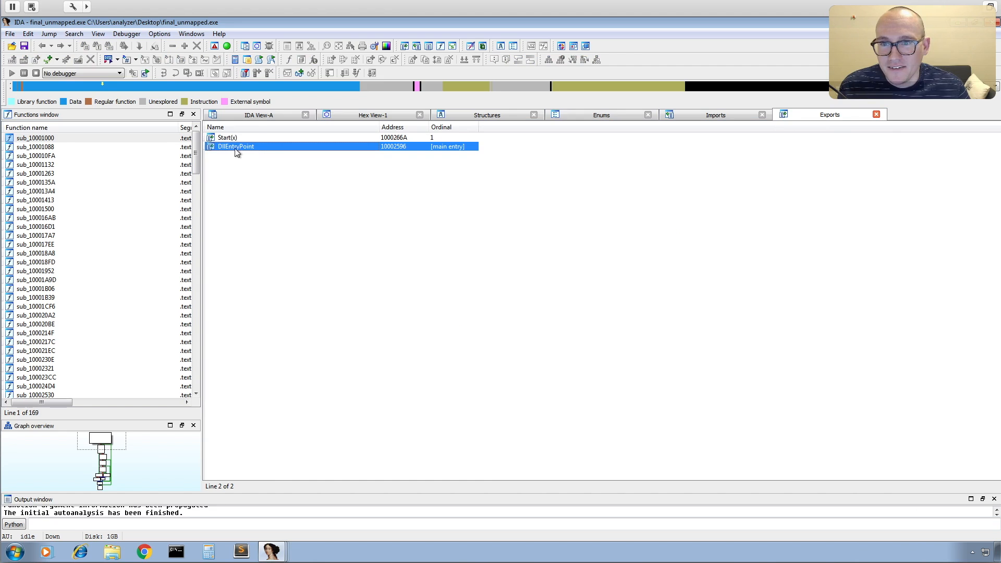
{"action": "left_click", "coordinate": [716, 116]}
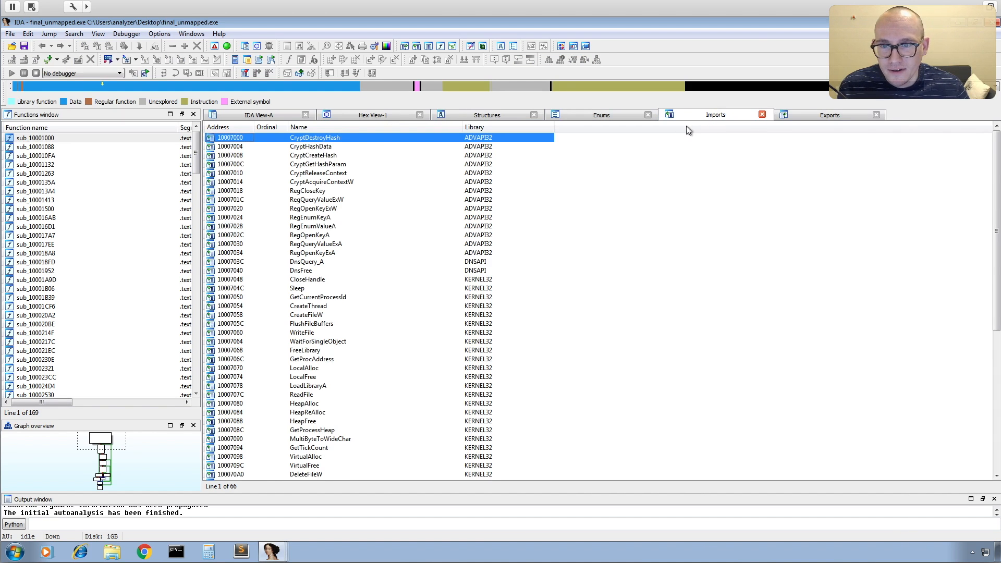
{"action": "scroll", "coordinate": [365, 229], "scroll_direction": "down", "scroll_amount": 10}
{"action": "scroll", "coordinate": [365, 233], "scroll_direction": "up", "scroll_amount": 10}
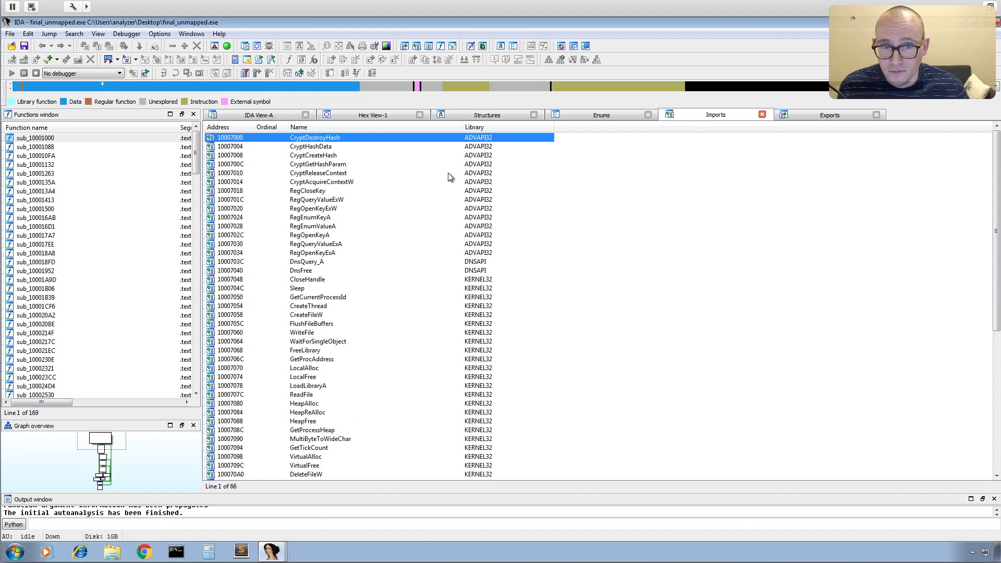
List the strings of final_unmapped.exe and examine them for IP addresses, the user agent, DLL names and configuration markers
{"action": "left_click", "coordinate": [453, 45]}
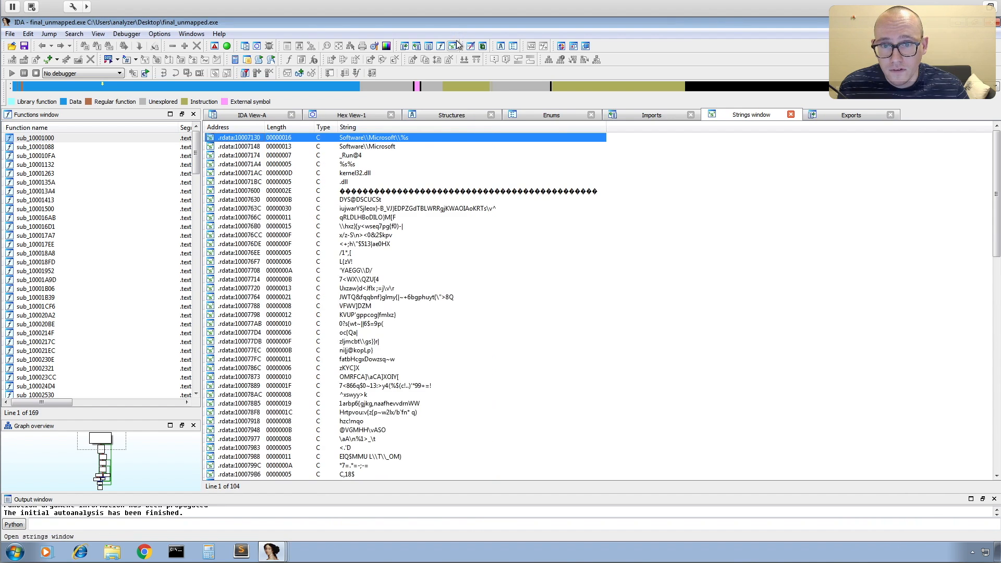
{"action": "scroll", "coordinate": [458, 181], "scroll_direction": "down", "scroll_amount": 20}
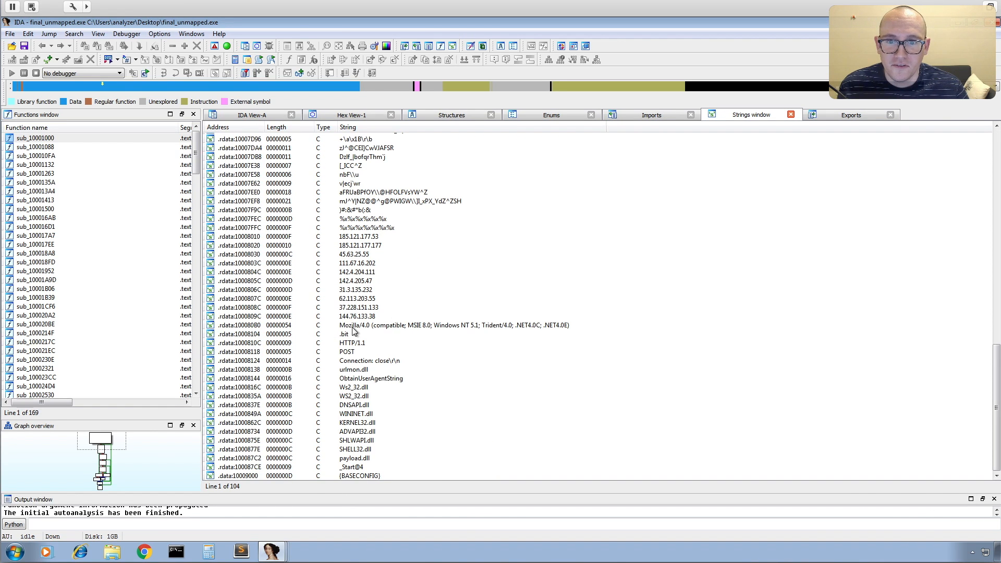
{"action": "left_click", "coordinate": [486, 325]}
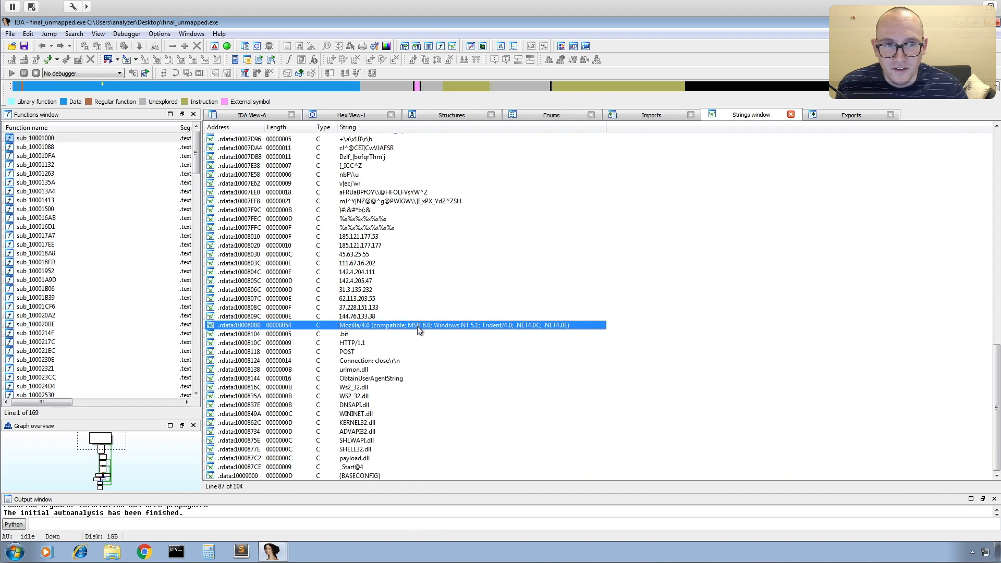
{"action": "left_click", "coordinate": [387, 396]}
{"action": "scroll", "coordinate": [388, 397], "scroll_direction": "up", "scroll_amount": 13}
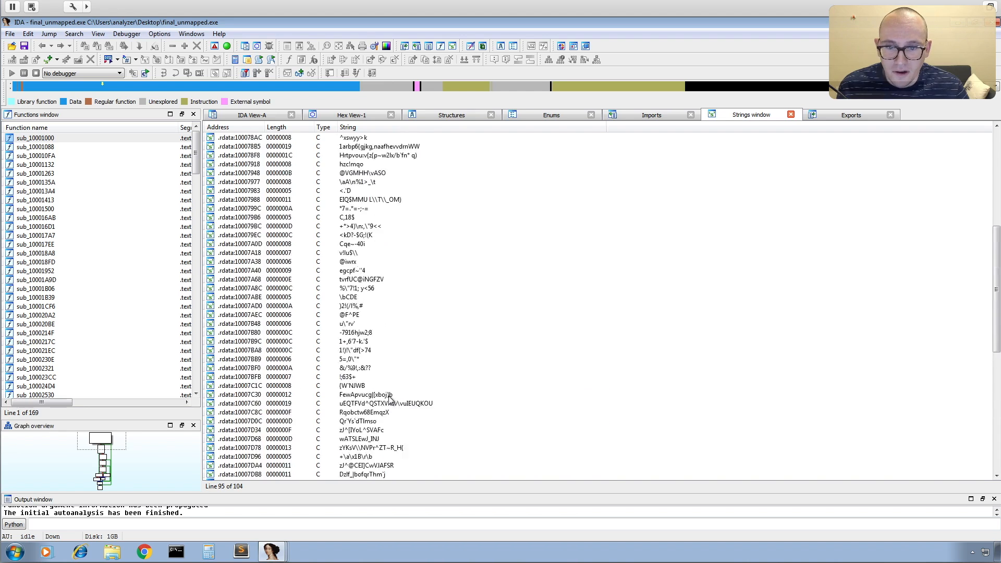
{"action": "scroll", "coordinate": [388, 391], "scroll_direction": "down", "scroll_amount": 13}
{"action": "left_click", "coordinate": [368, 476]}
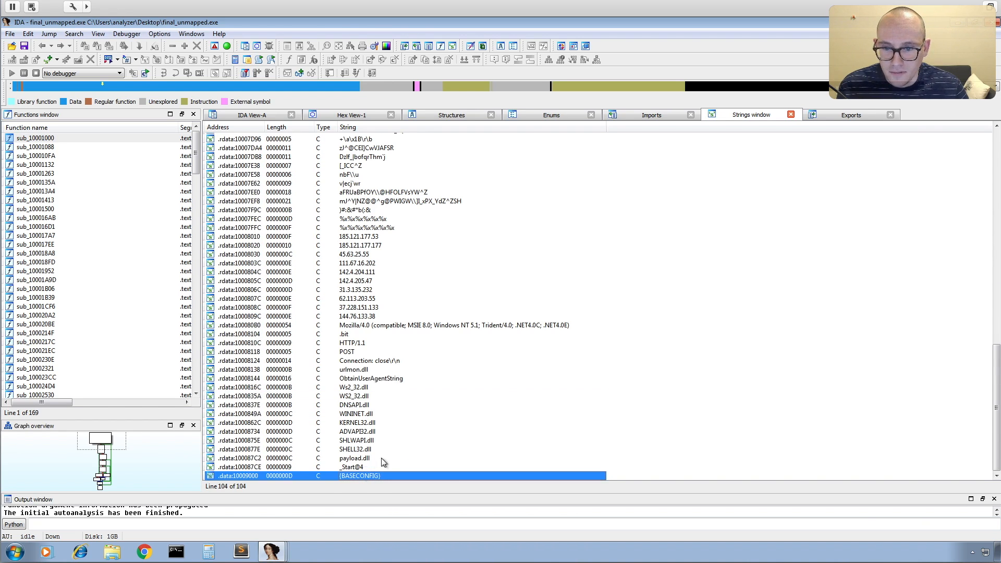
{"action": "scroll", "coordinate": [410, 296], "scroll_direction": "up", "scroll_amount": 9}
{"action": "scroll", "coordinate": [411, 296], "scroll_direction": "up", "scroll_amount": 13}
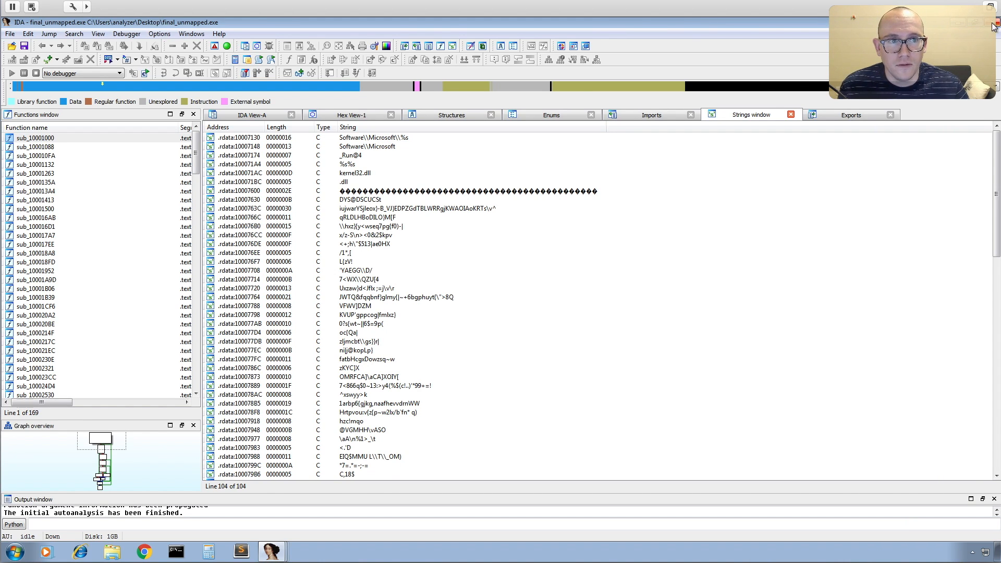
Rename final_unmapped.exe on the desktop to final_unmapped.dll, accepting the extension change, and return to its disassembly in IDA
{"action": "left_click", "coordinate": [959, 20]}
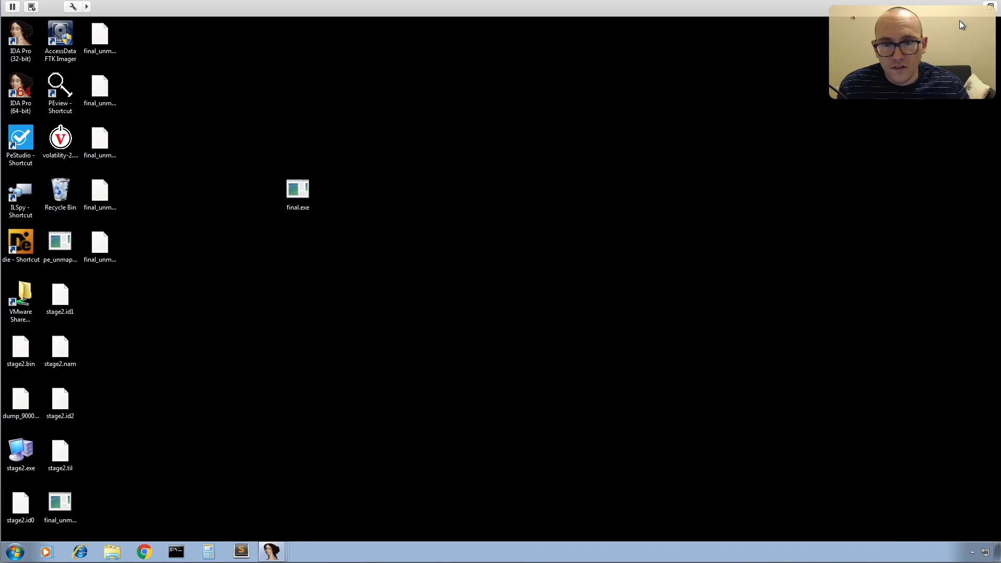
{"action": "left_click", "coordinate": [61, 528]}
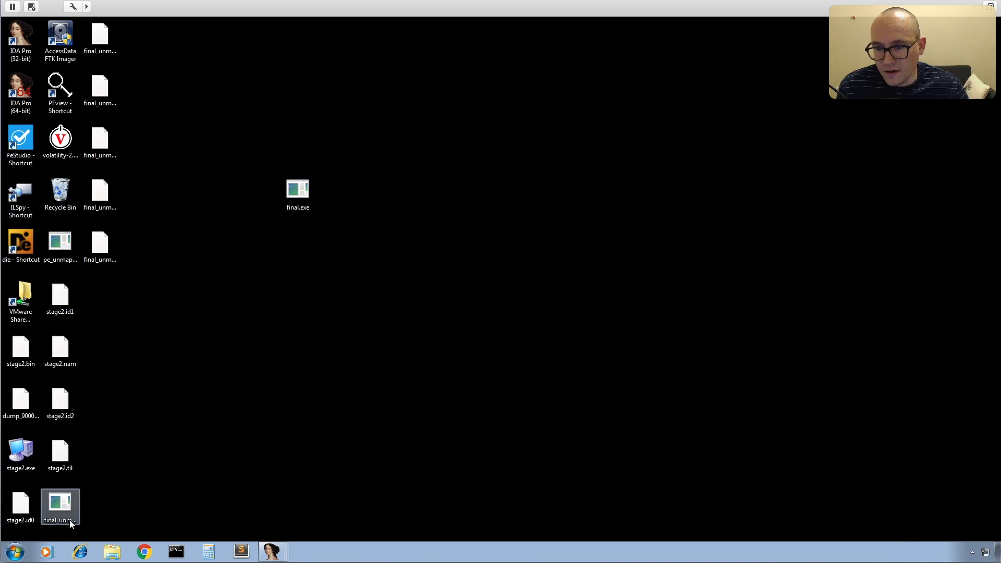
{"action": "left_click", "coordinate": [62, 527]}
{"action": "key", "text": "End"}
{"action": "key", "text": "BackSpace"}
{"action": "key", "text": "BackSpace"}
{"action": "key", "text": "BackSpace"}
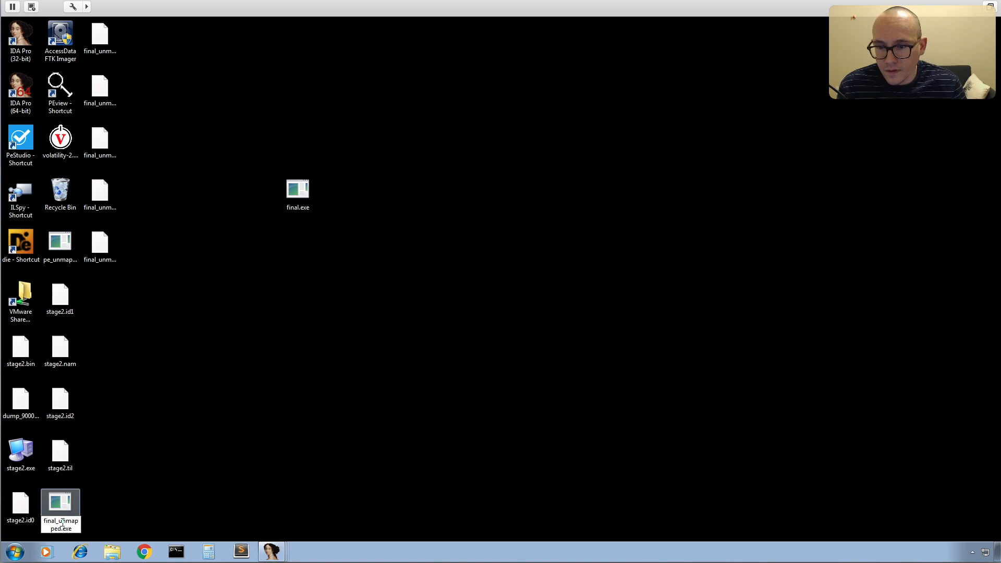
{"action": "type", "text": "dll"}
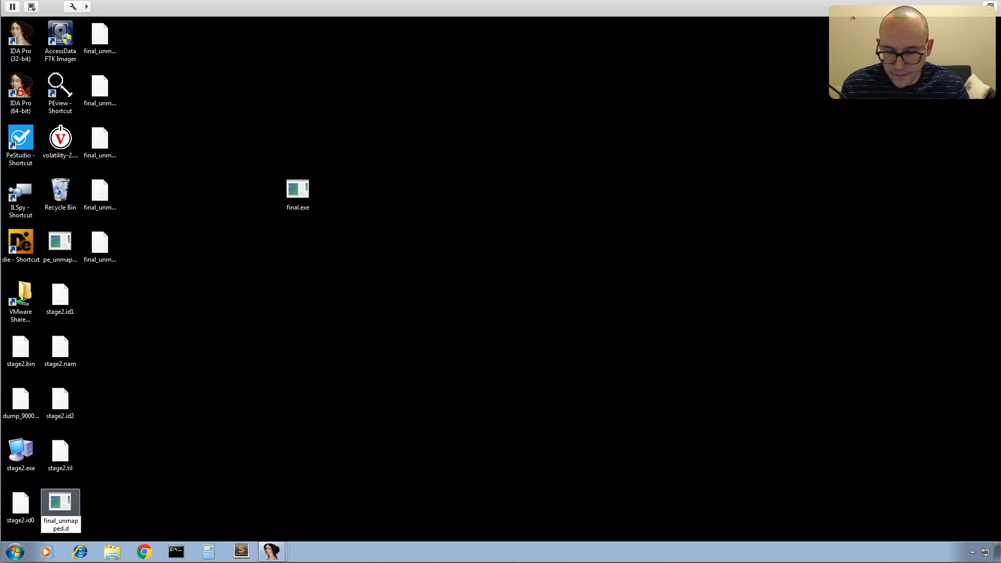
{"action": "key", "text": "Return"}
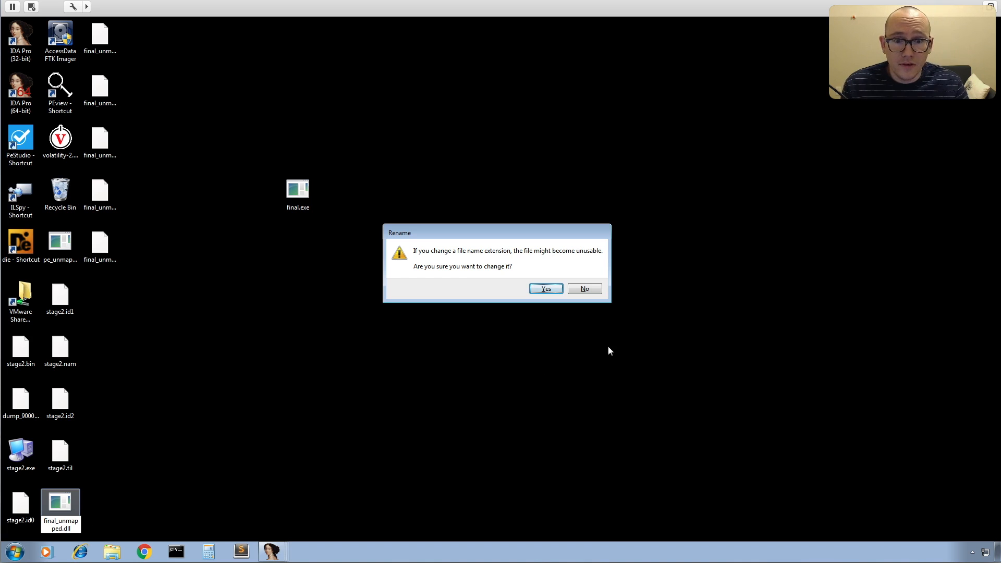
{"action": "left_click", "coordinate": [539, 288]}
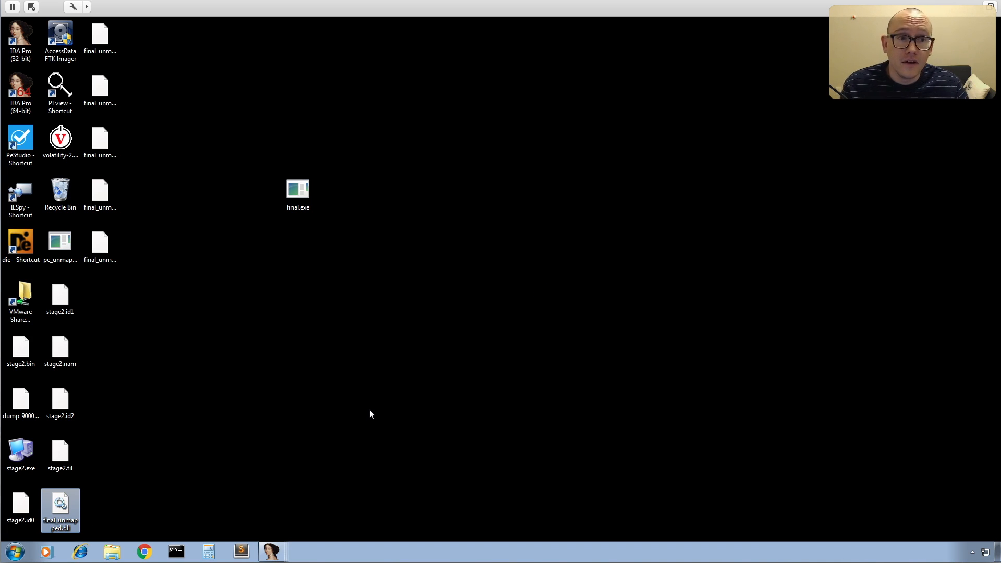
{"action": "left_click", "coordinate": [271, 551]}
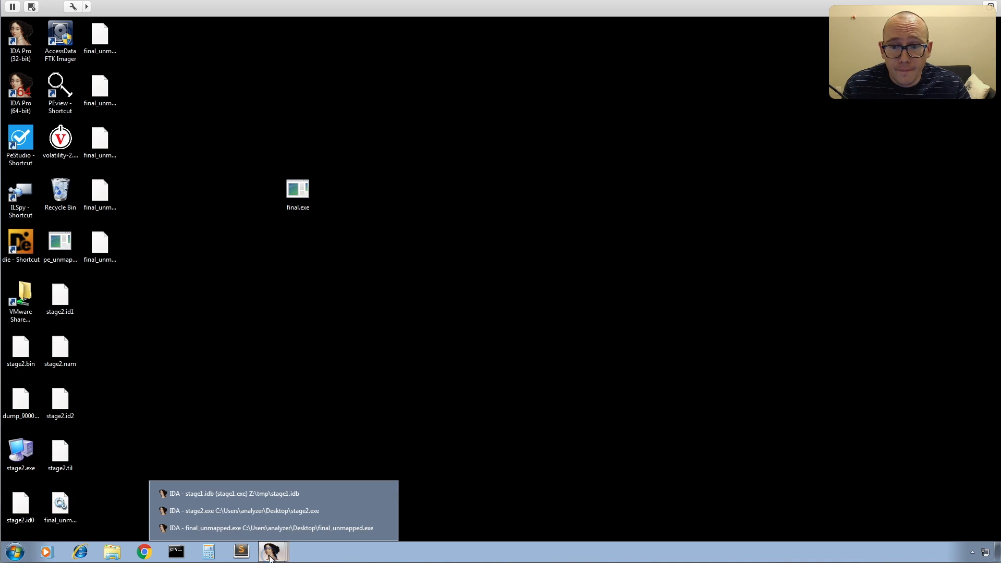
{"action": "left_click", "coordinate": [354, 531]}
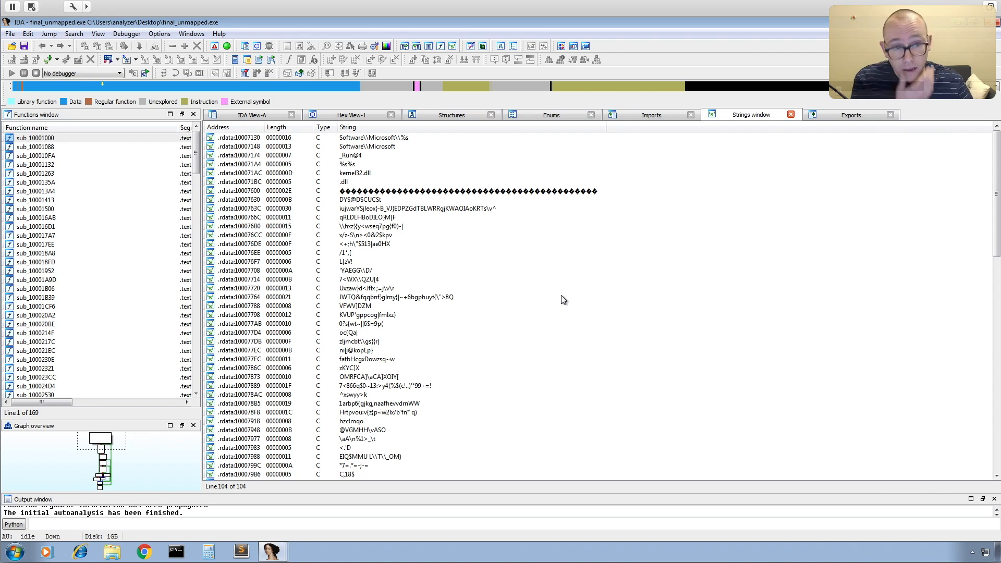